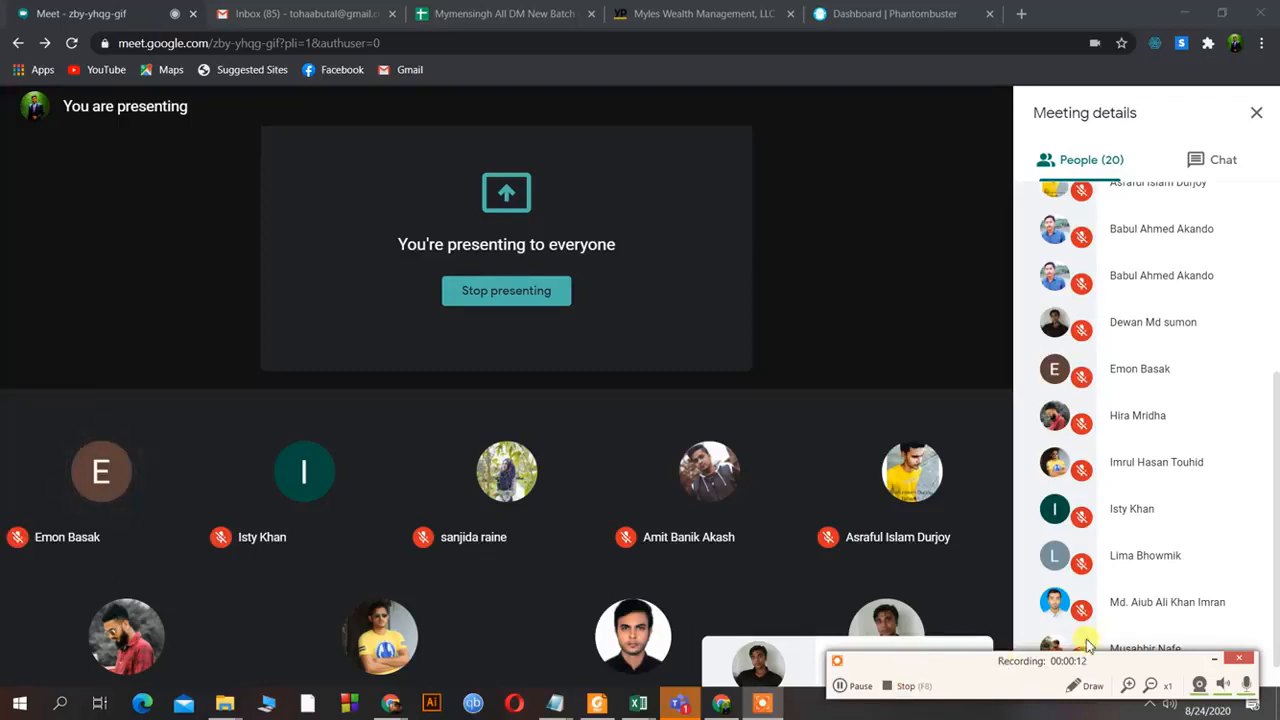
During the Meet call, switch to the root (3).csv Excel workbook from its taskbar preview.
left_click(1212, 661)
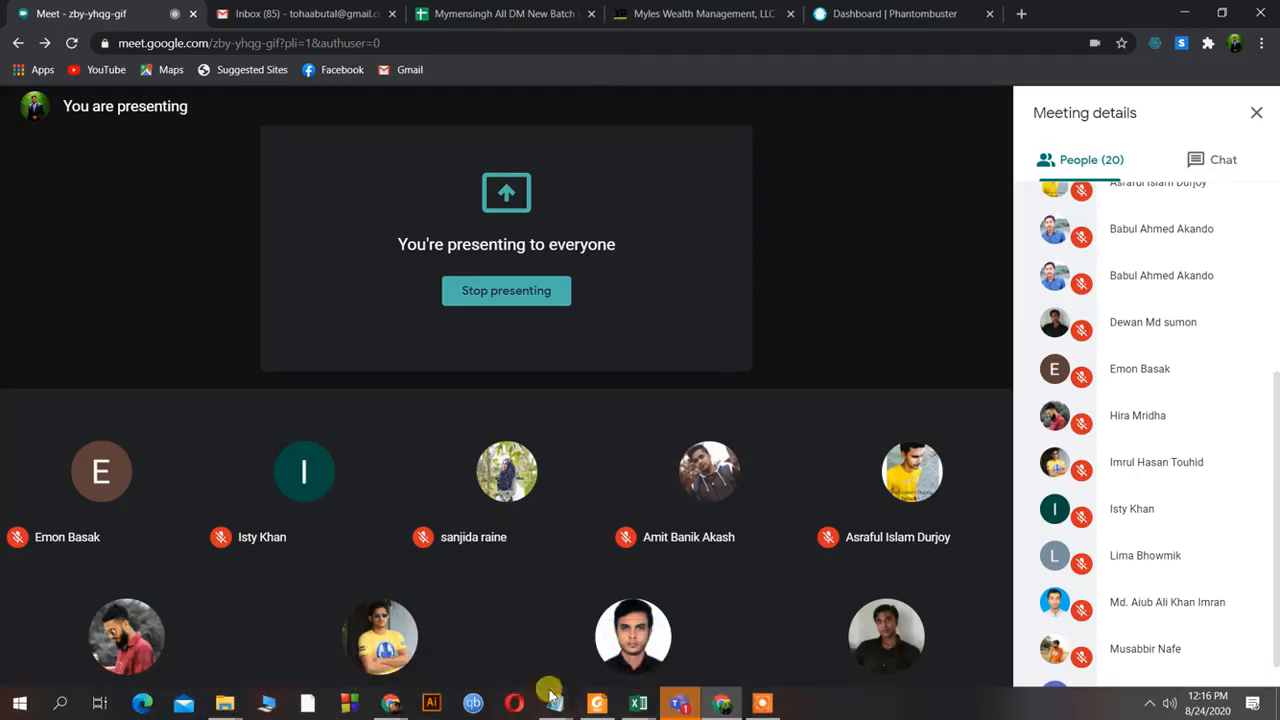
mouse_move(655, 708)
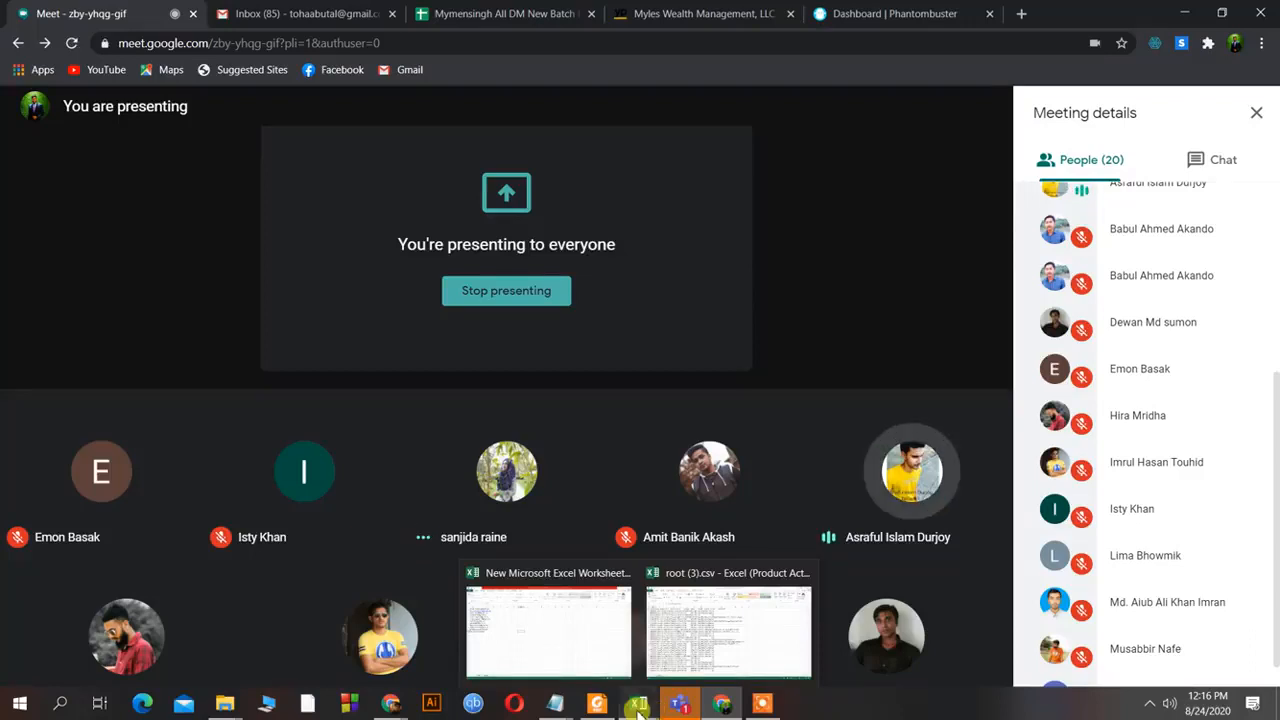
left_click(718, 634)
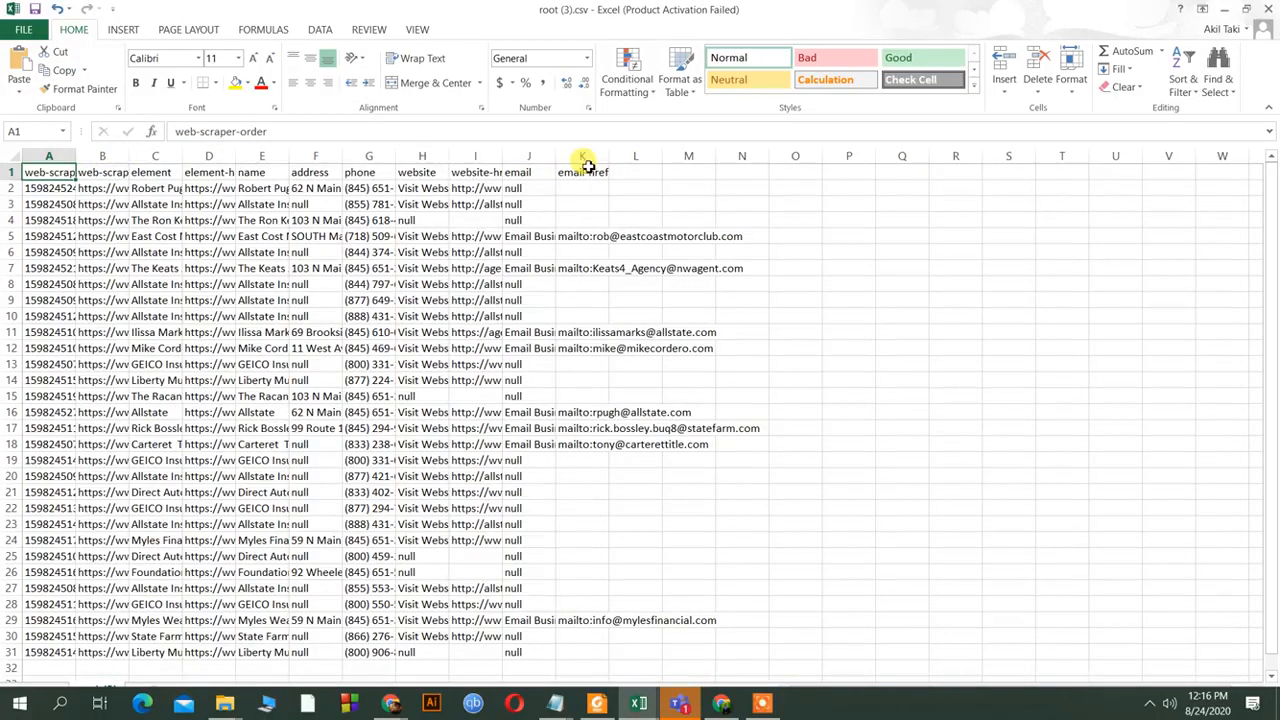
Widen column A to check its values, then delete the web-scraper-order column.
left_click(55, 155)
left_click_drag(75, 158, 260, 162)
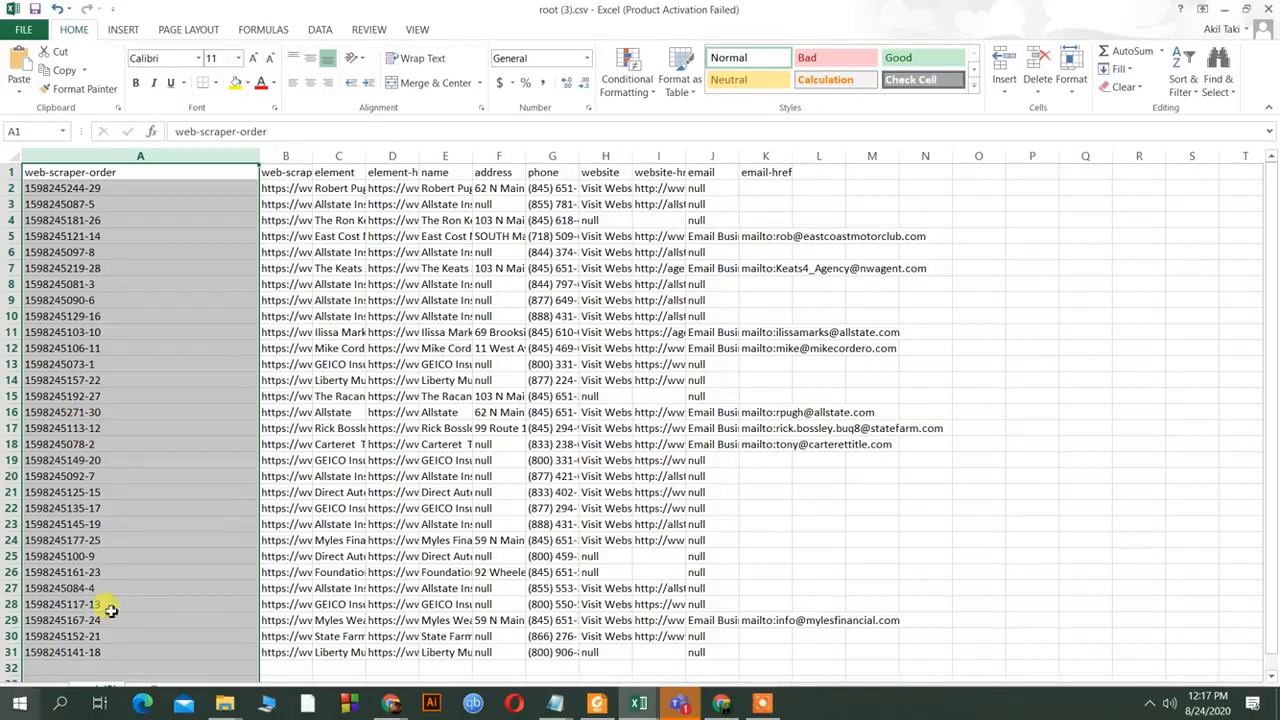
right_click(131, 158)
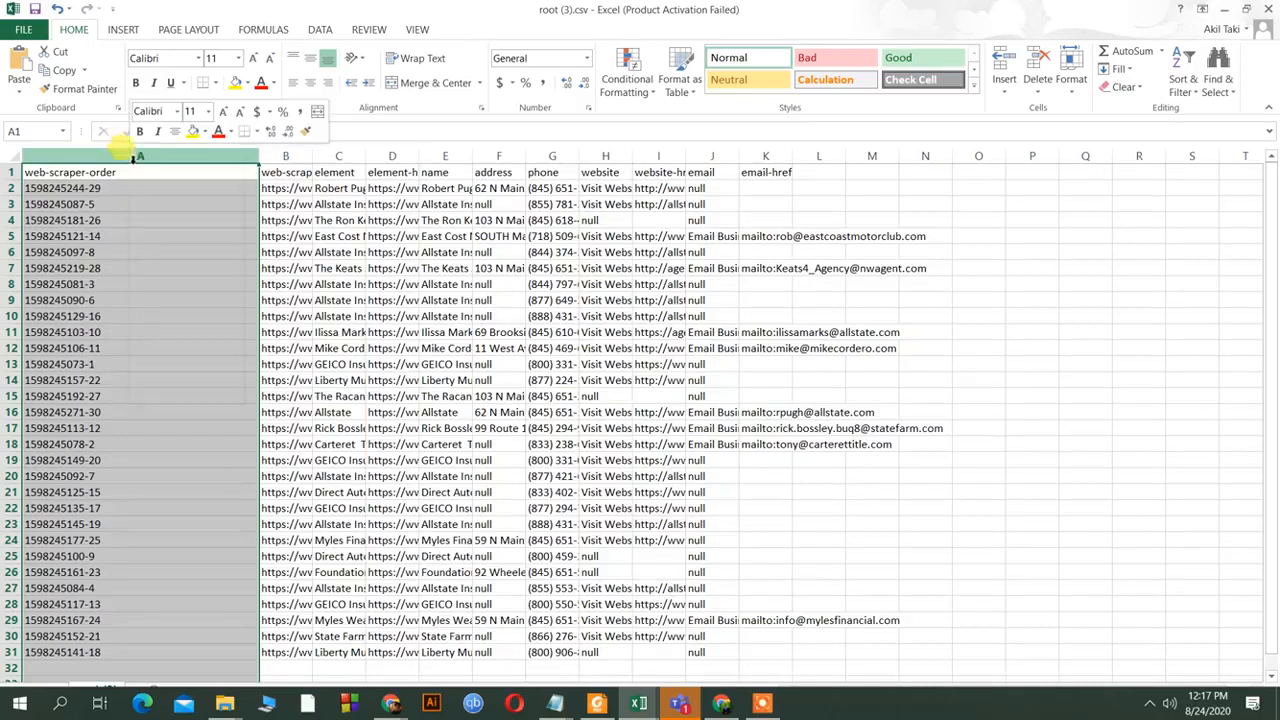
left_click(185, 294)
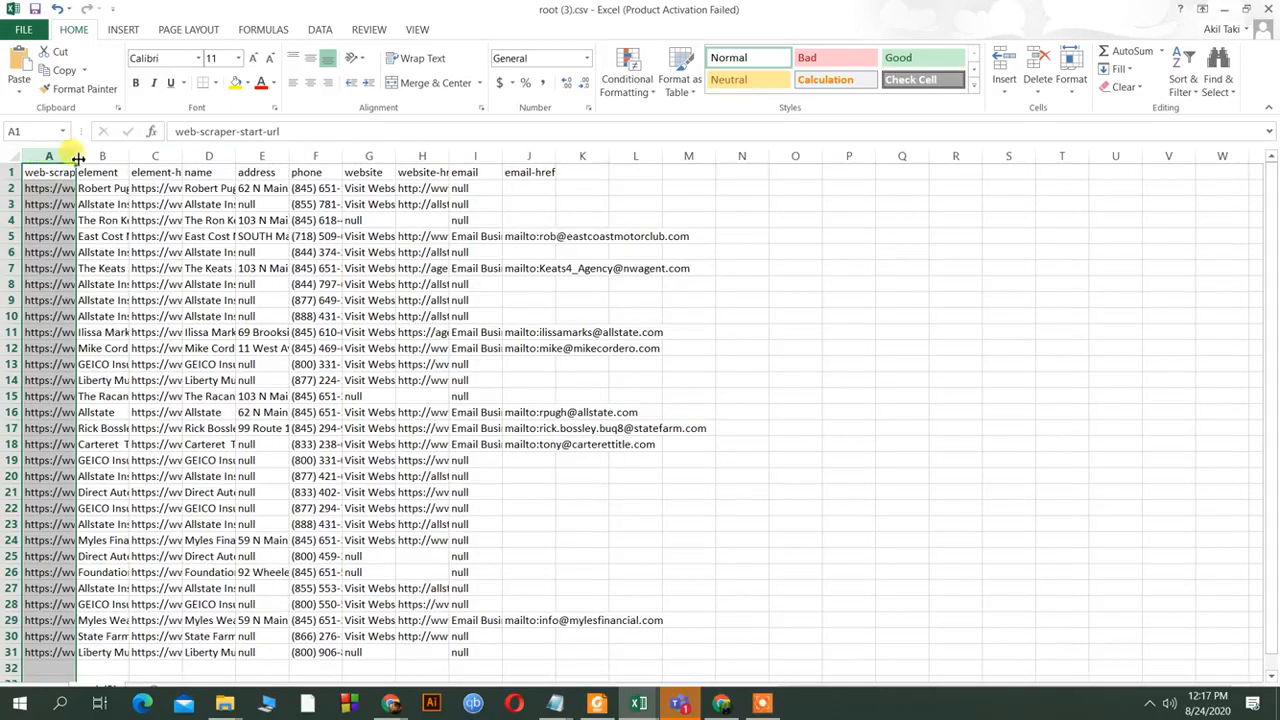
Widen the start-URL column A and the name column so full URLs and names show.
left_click_drag(75, 157, 725, 160)
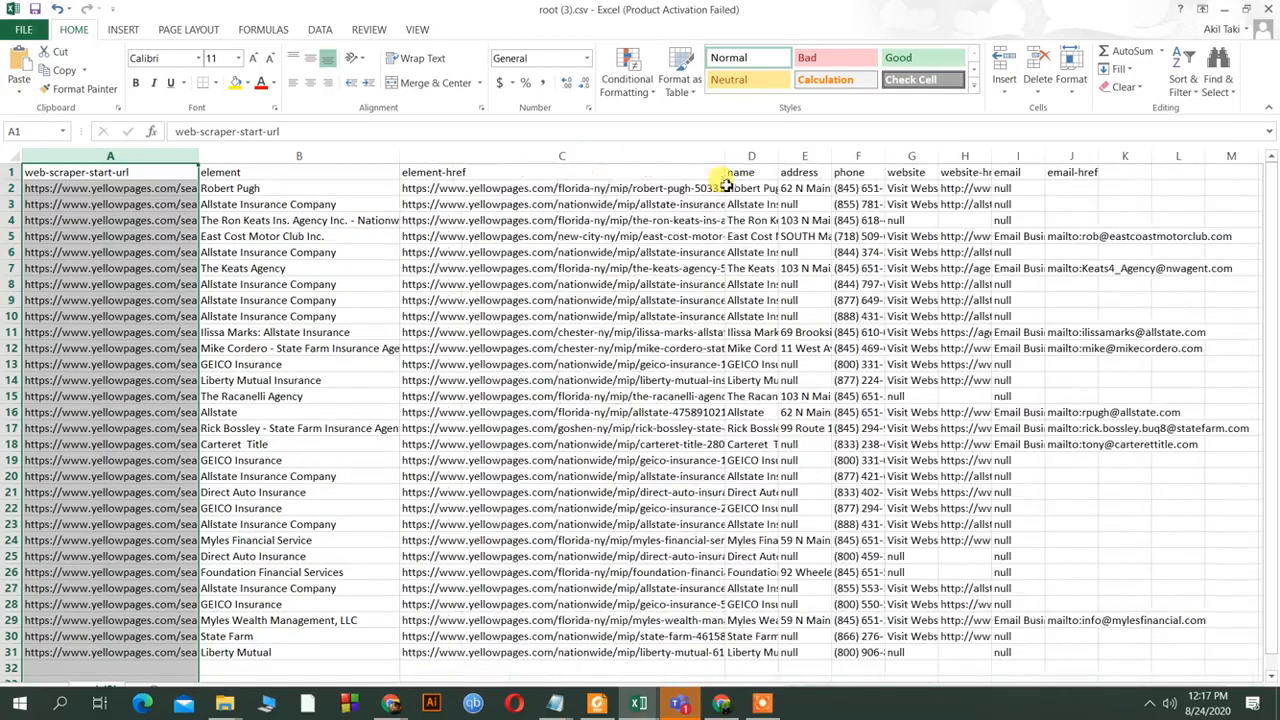
left_click(781, 172)
left_click_drag(778, 157, 1160, 157)
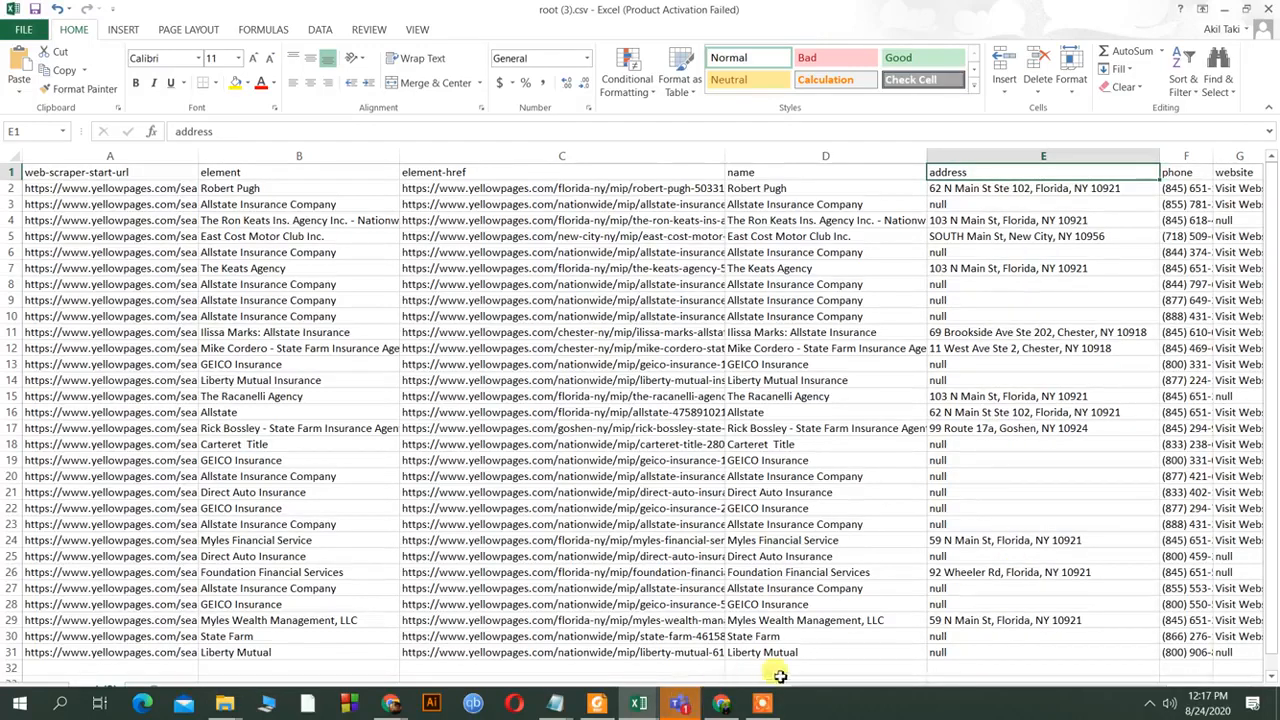
left_click(824, 670)
scroll(1060, 575, "down", 3)
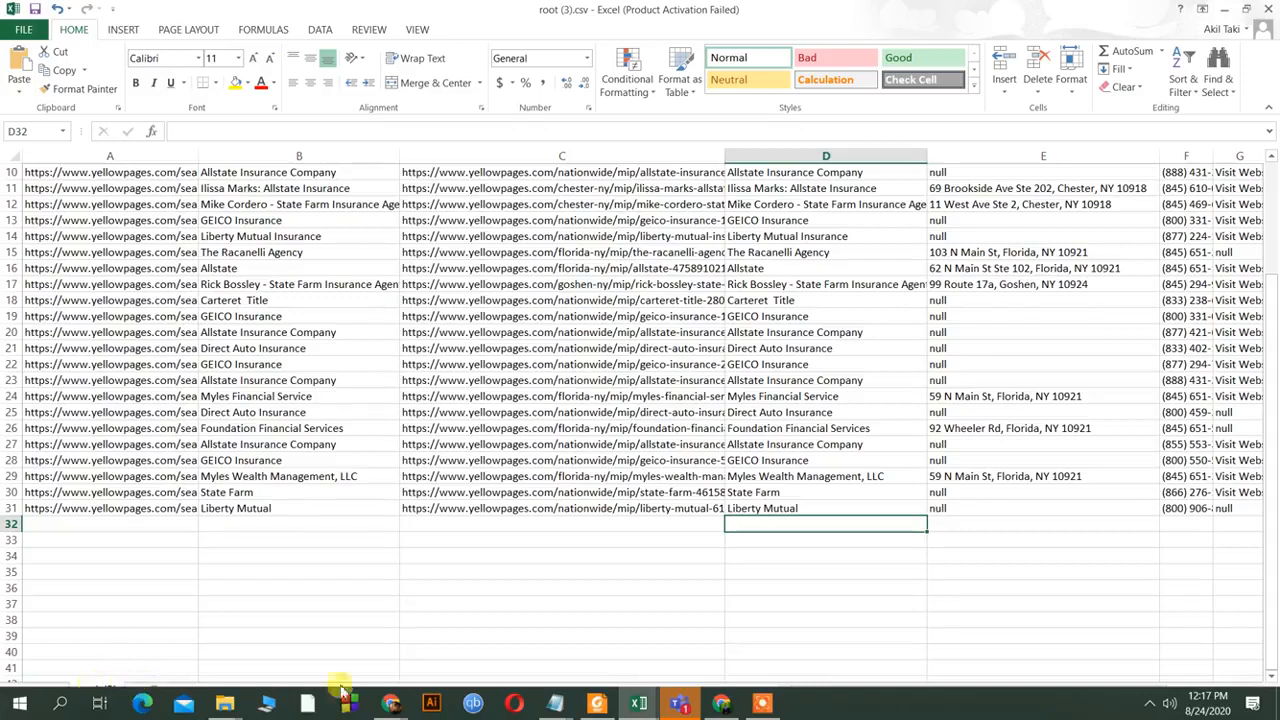
Restore the Excel window, then maximize it again.
double_click(1080, 12)
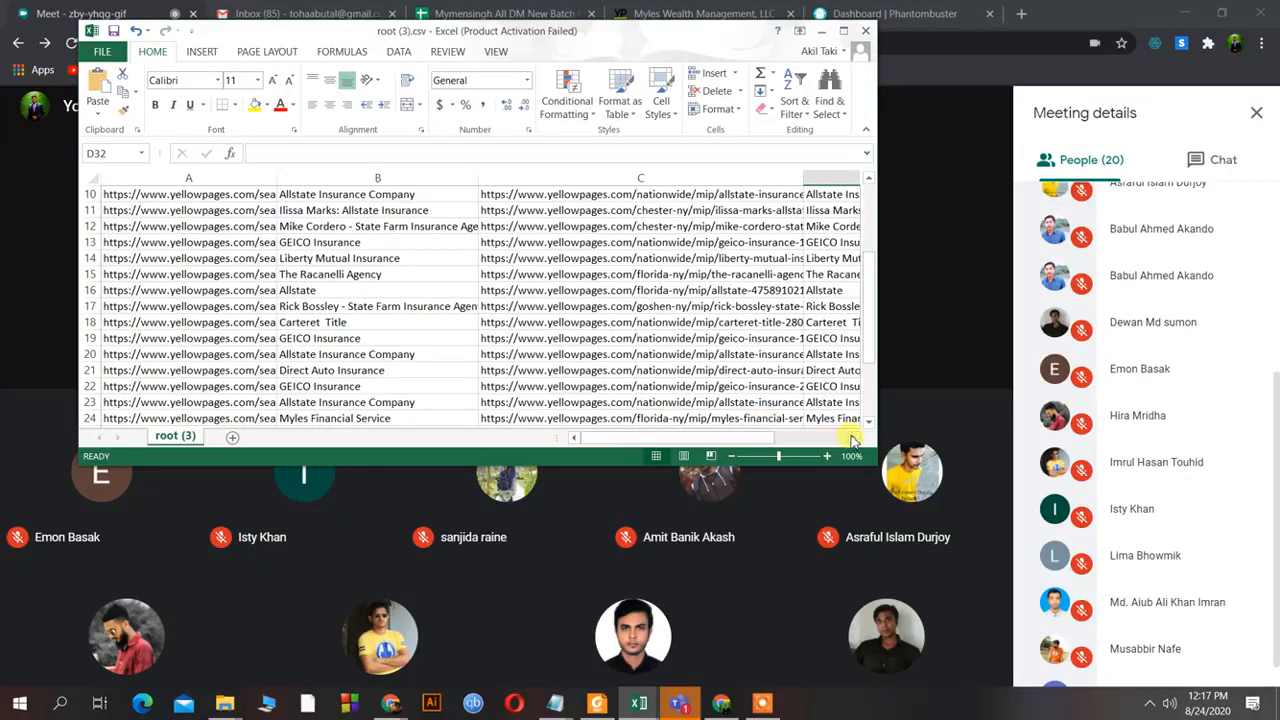
left_click(850, 439)
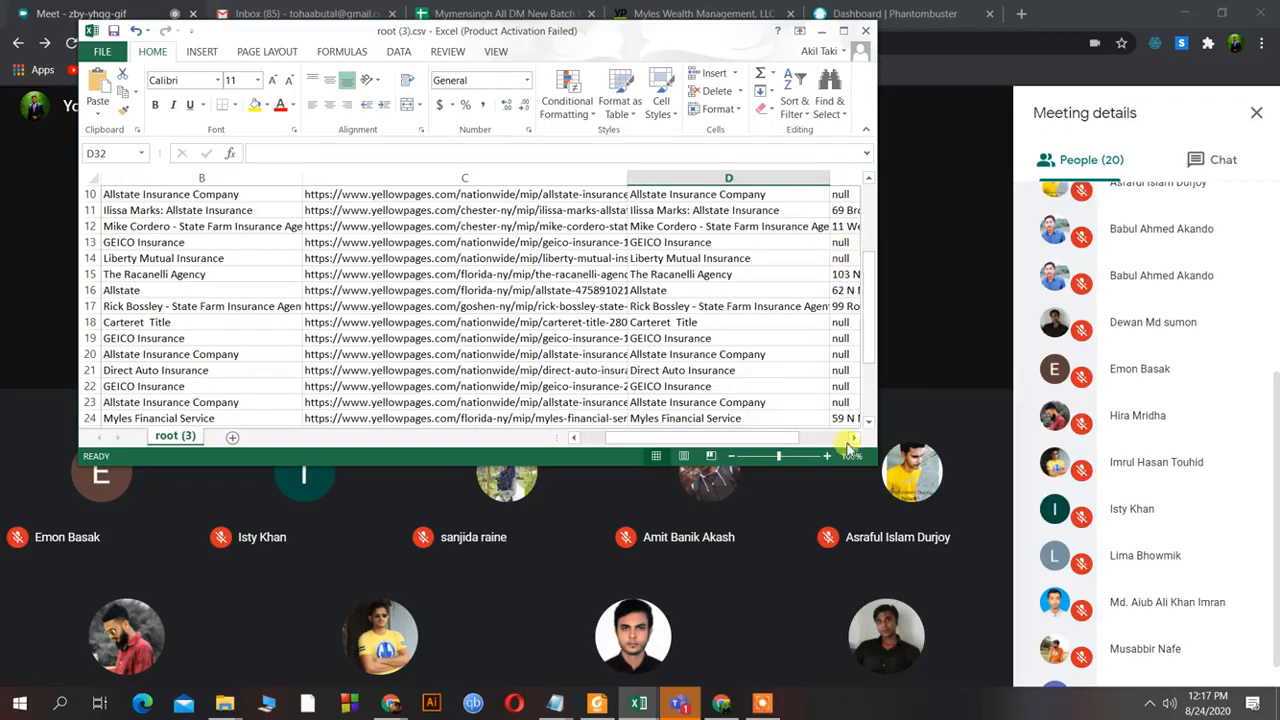
left_click(851, 438)
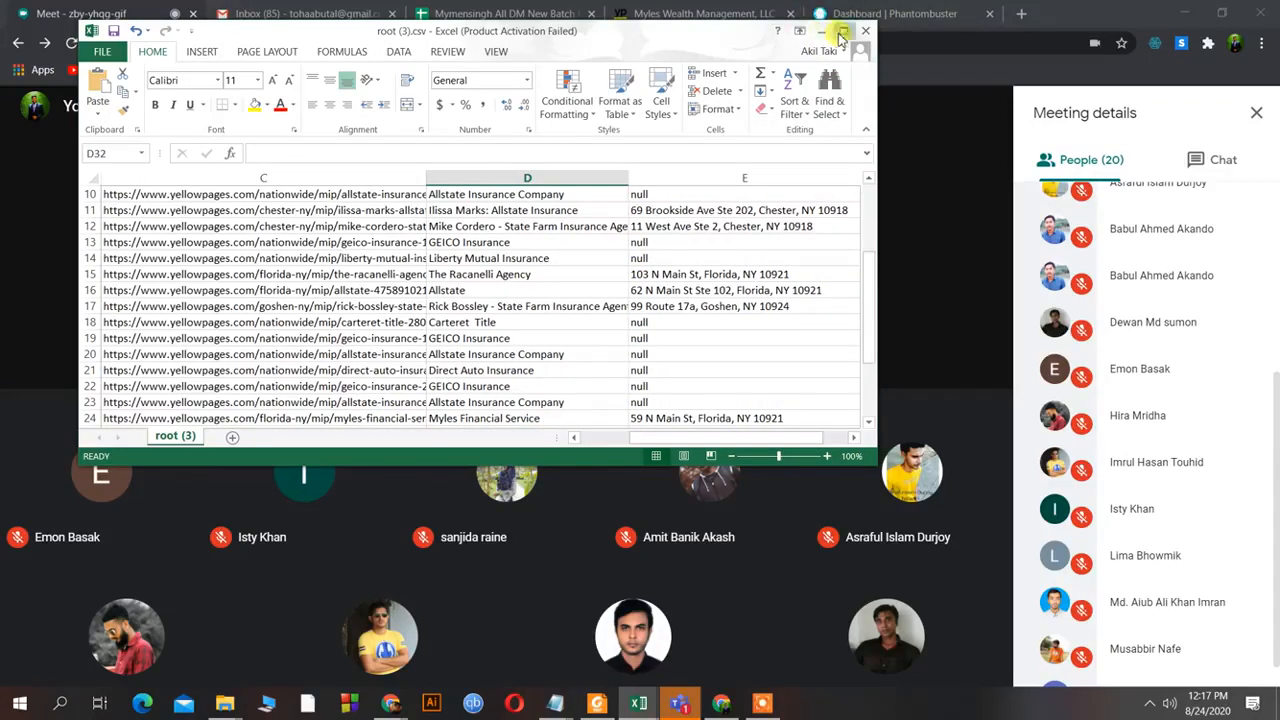
left_click(843, 32)
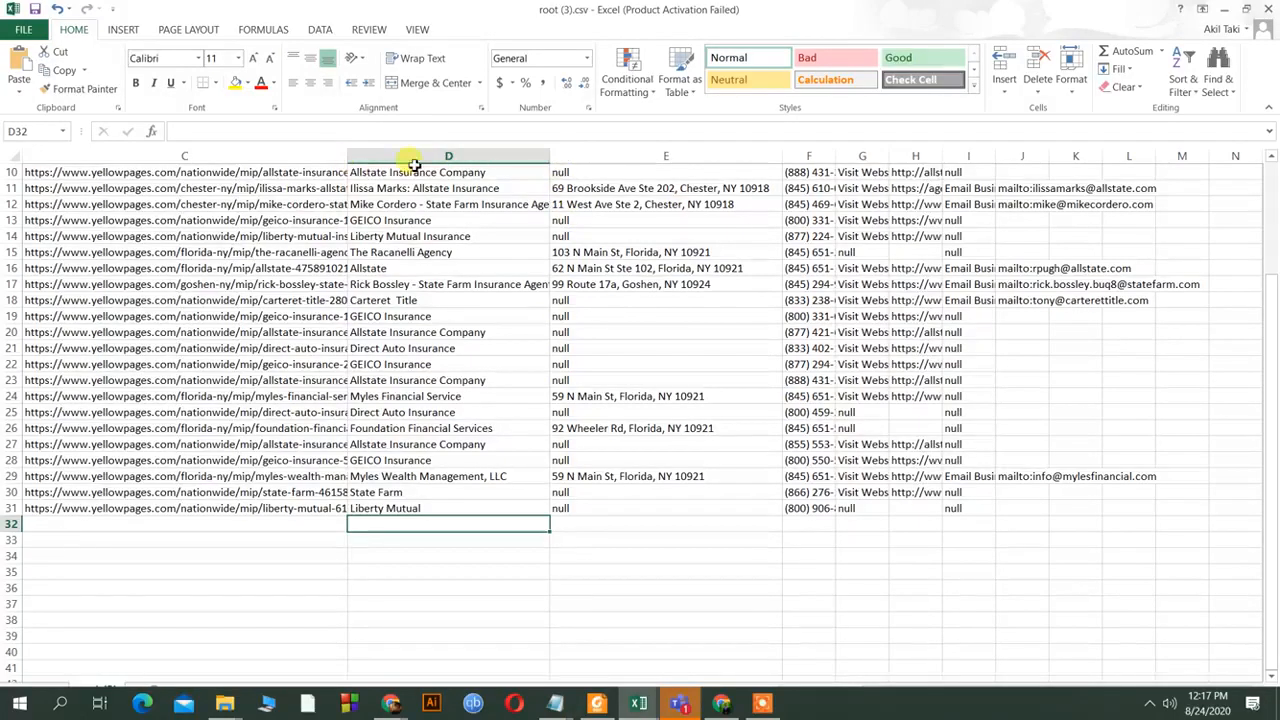
Widen name column D and address column E, then select the phone and website columns.
left_click(520, 156)
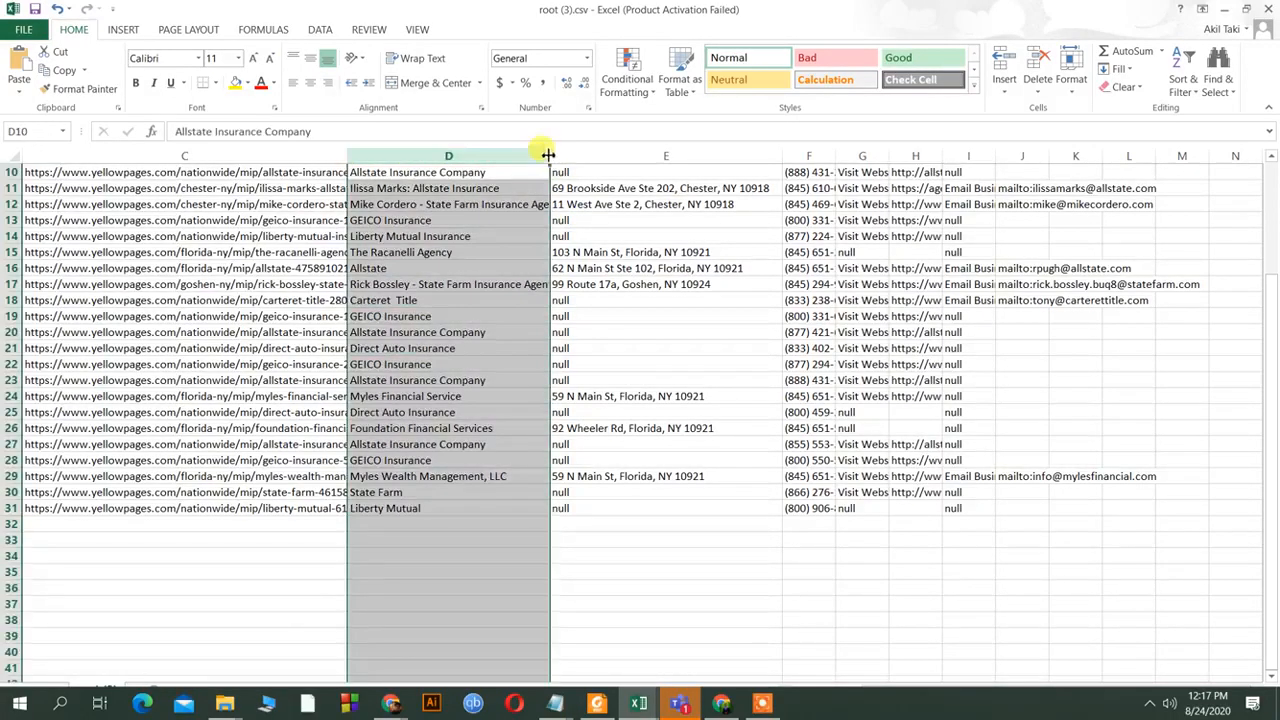
left_click_drag(551, 155, 641, 158)
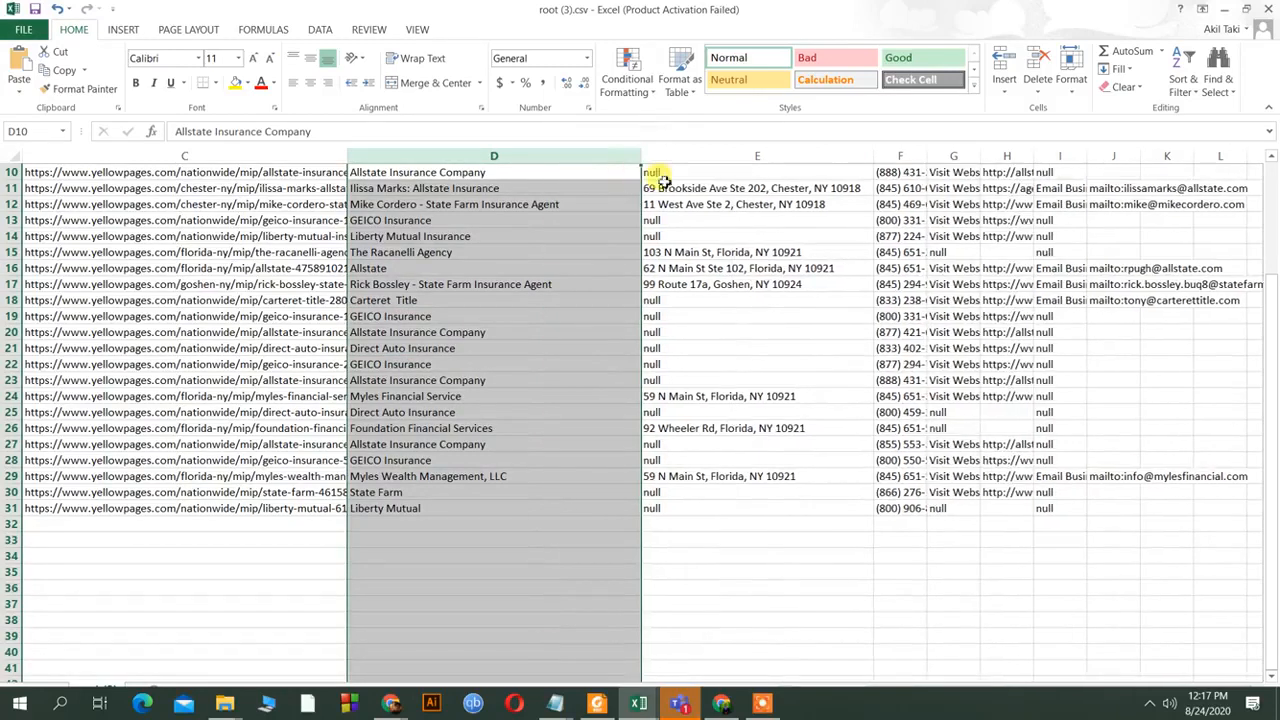
scroll(713, 173, "up", 3)
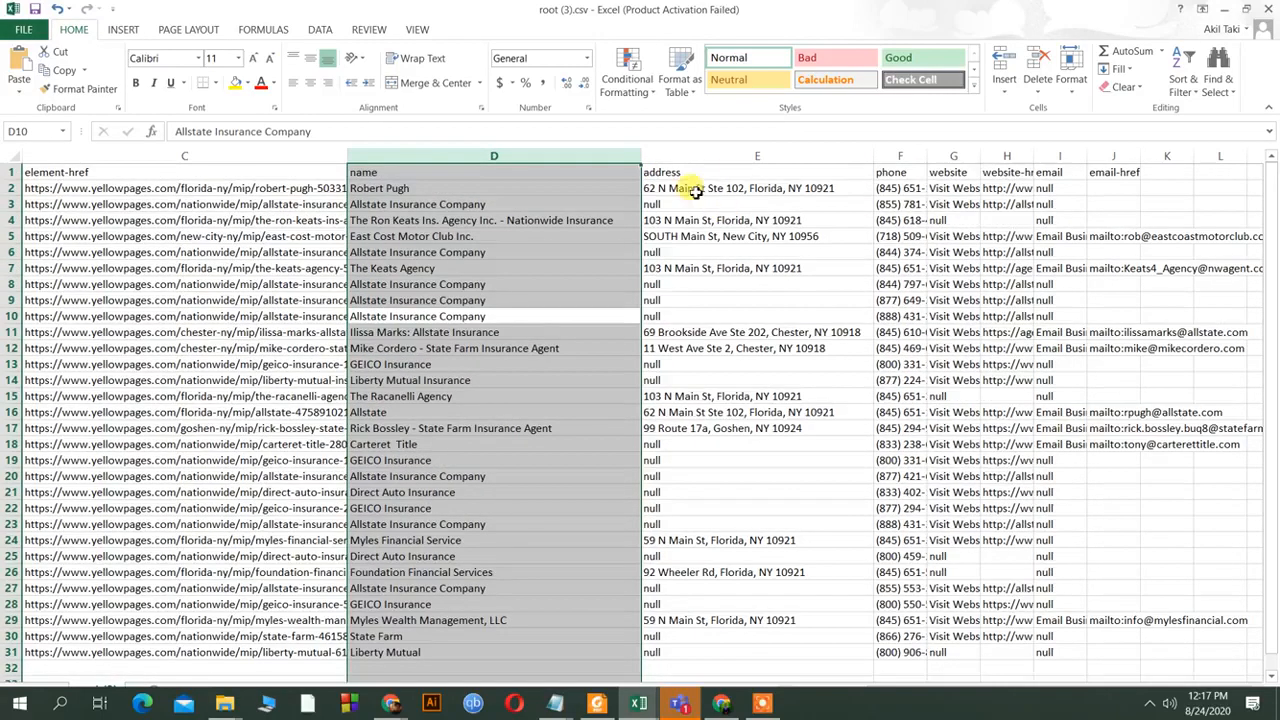
left_click(693, 177)
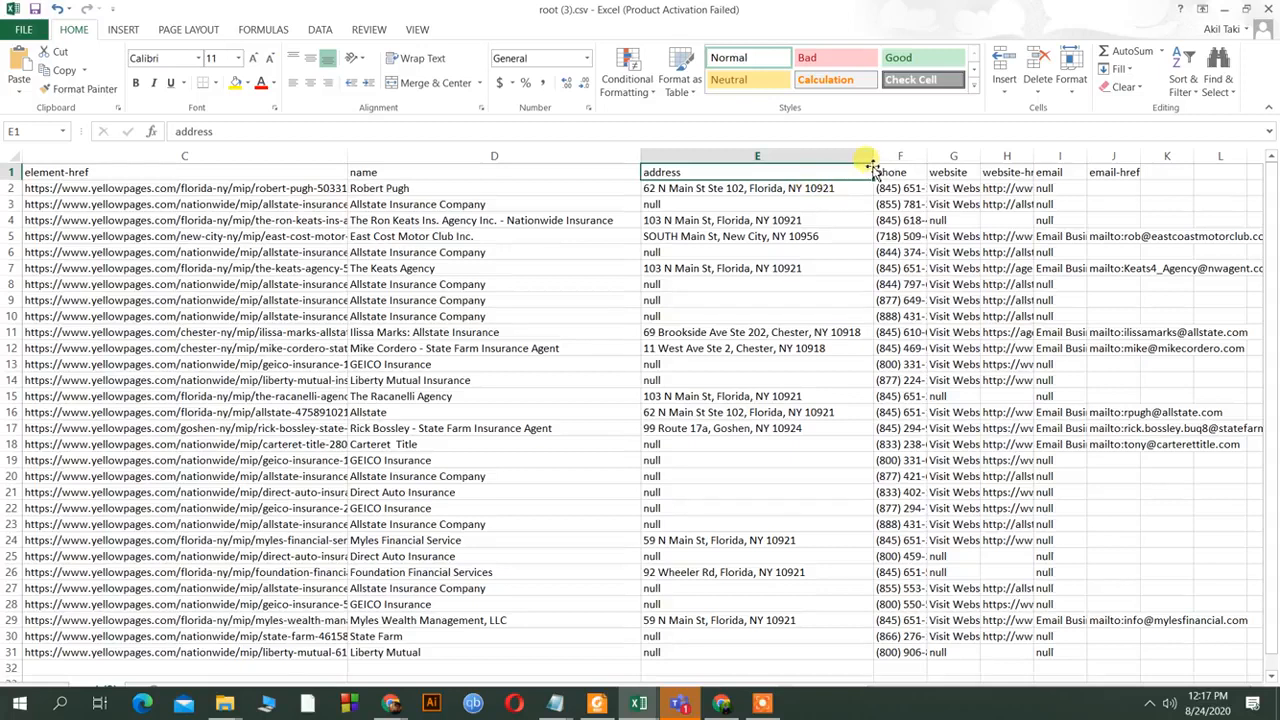
left_click_drag(875, 160, 1262, 165)
left_click(982, 156)
left_click(1143, 156)
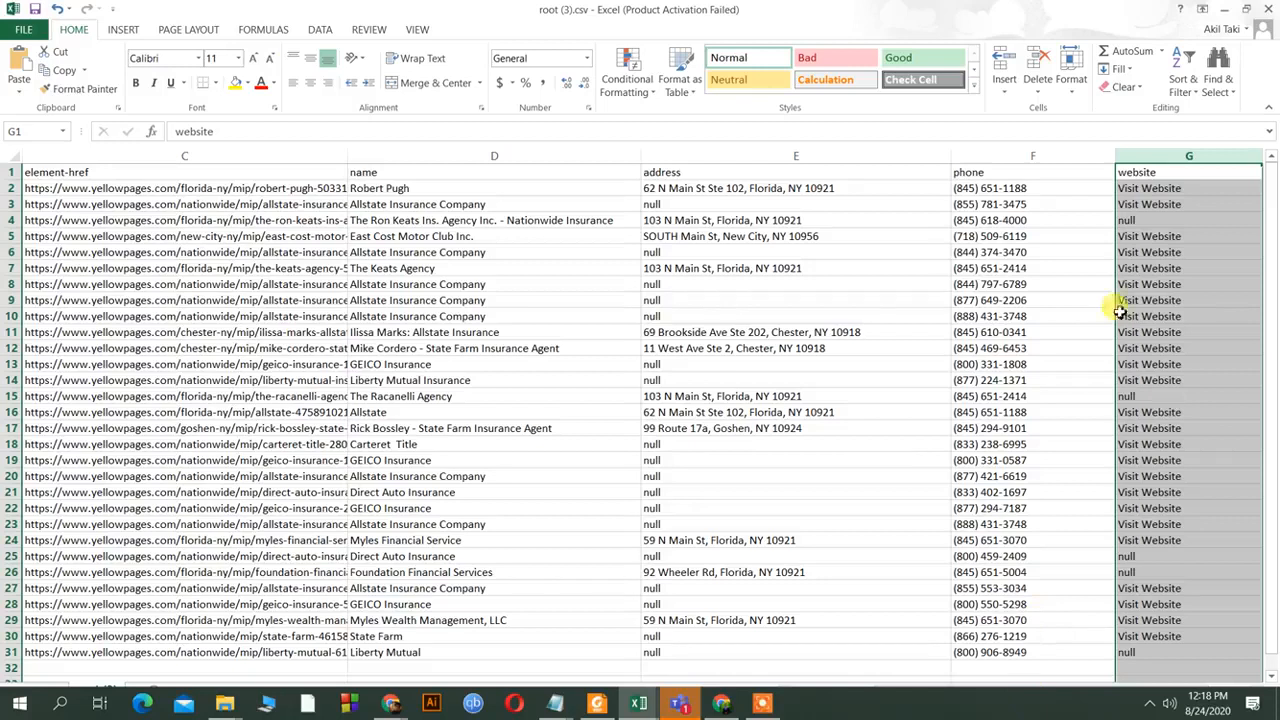
Re-maximize Excel and widen website-href column H to show the website links.
double_click(961, 16)
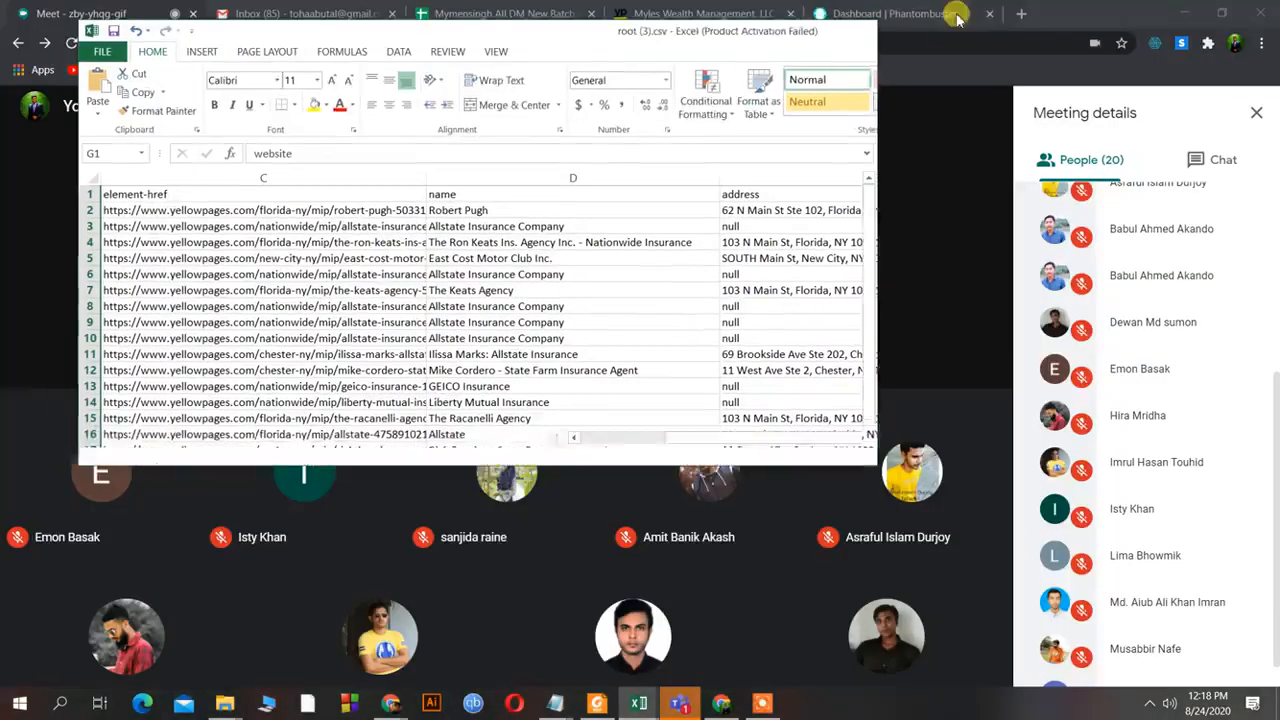
left_click(853, 438)
left_click(853, 438)
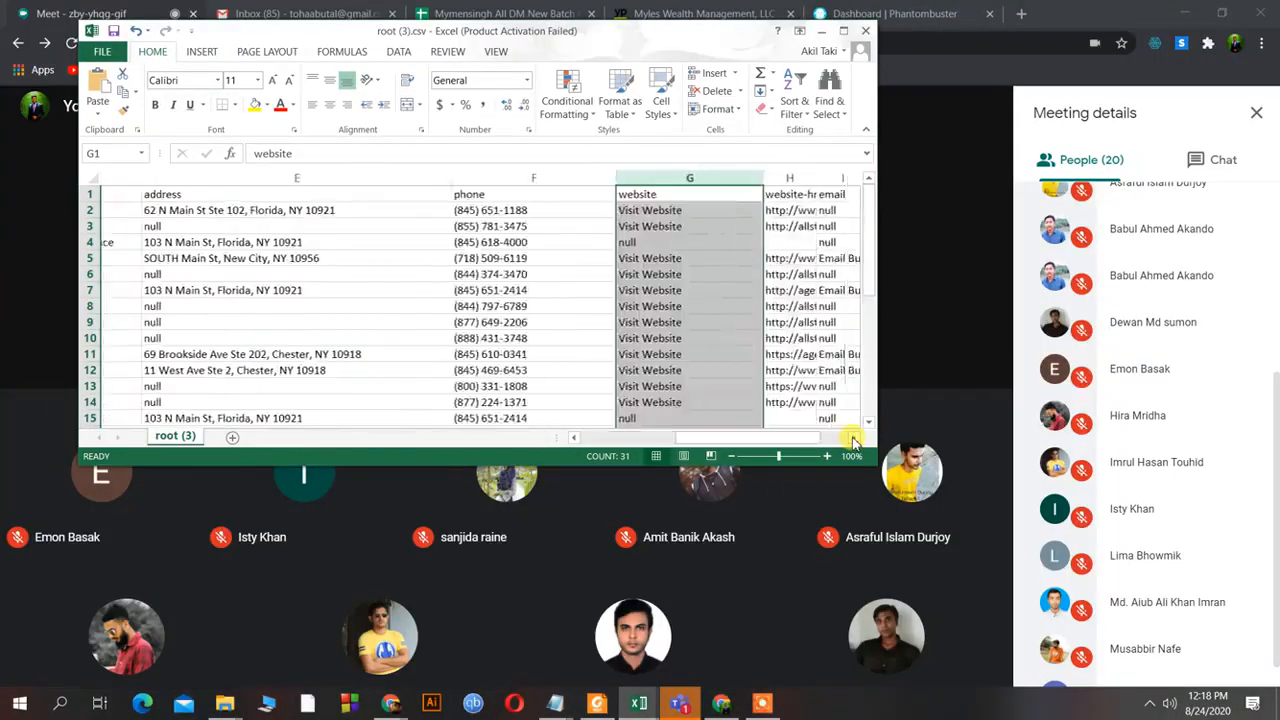
left_click(853, 438)
left_click(842, 32)
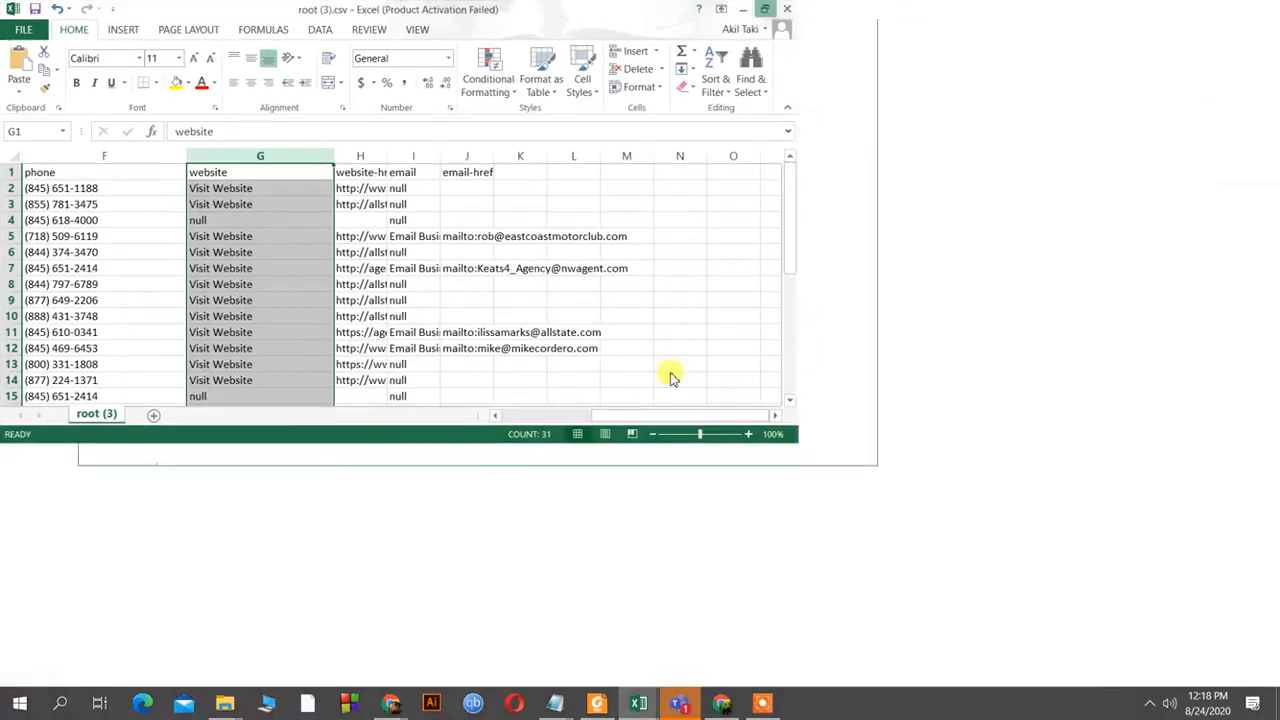
left_click(368, 160)
left_click_drag(386, 156, 527, 190)
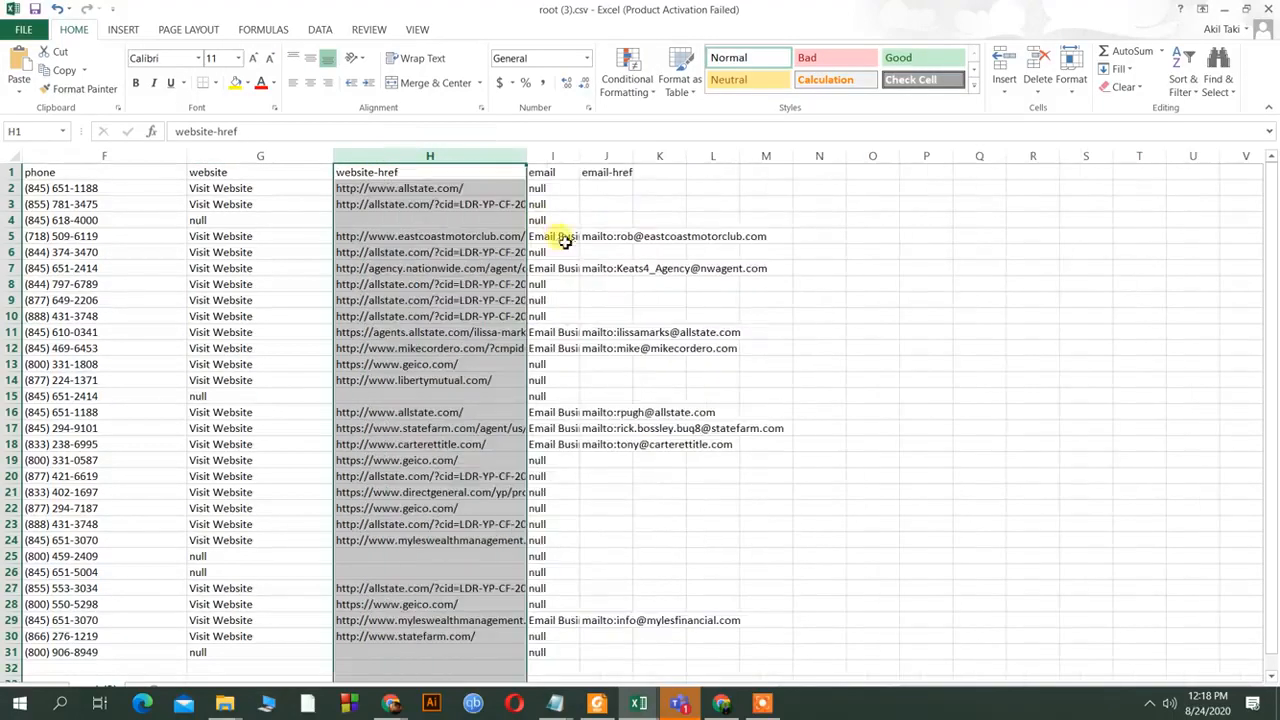
Widen email column I and email-href column J, undoing an accidental header paste into K2.
left_click(567, 174)
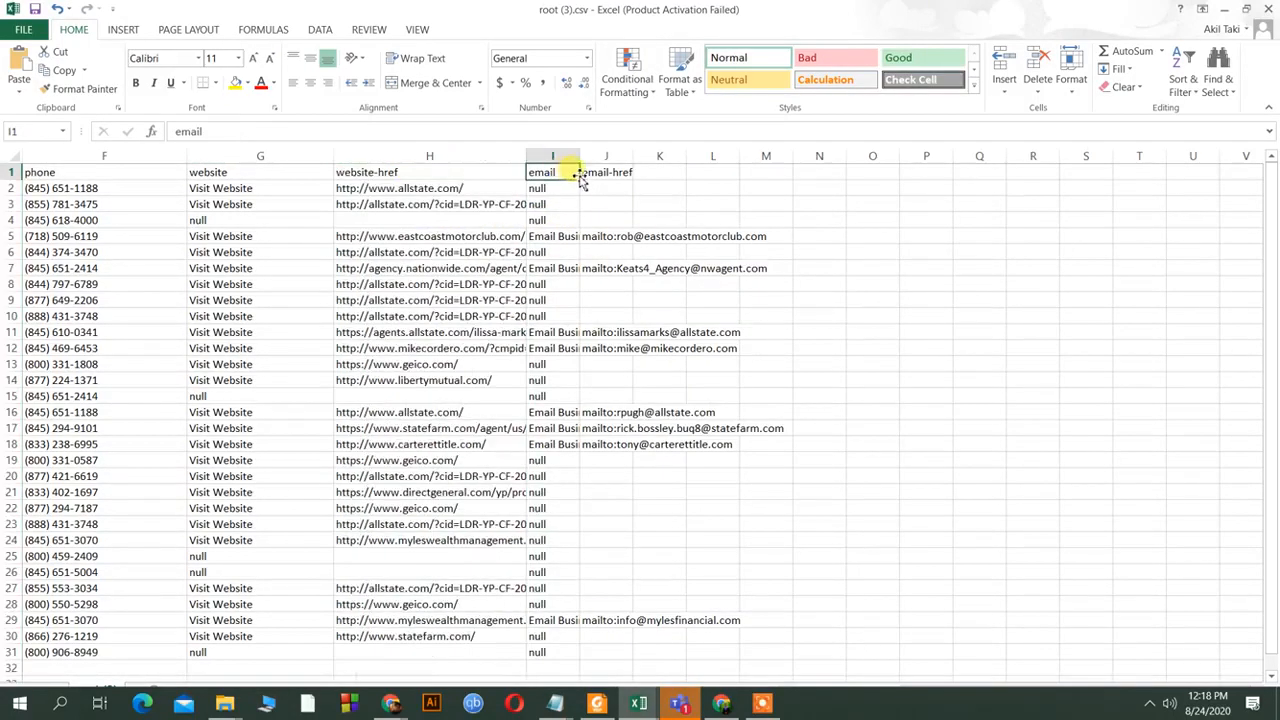
left_click(641, 189)
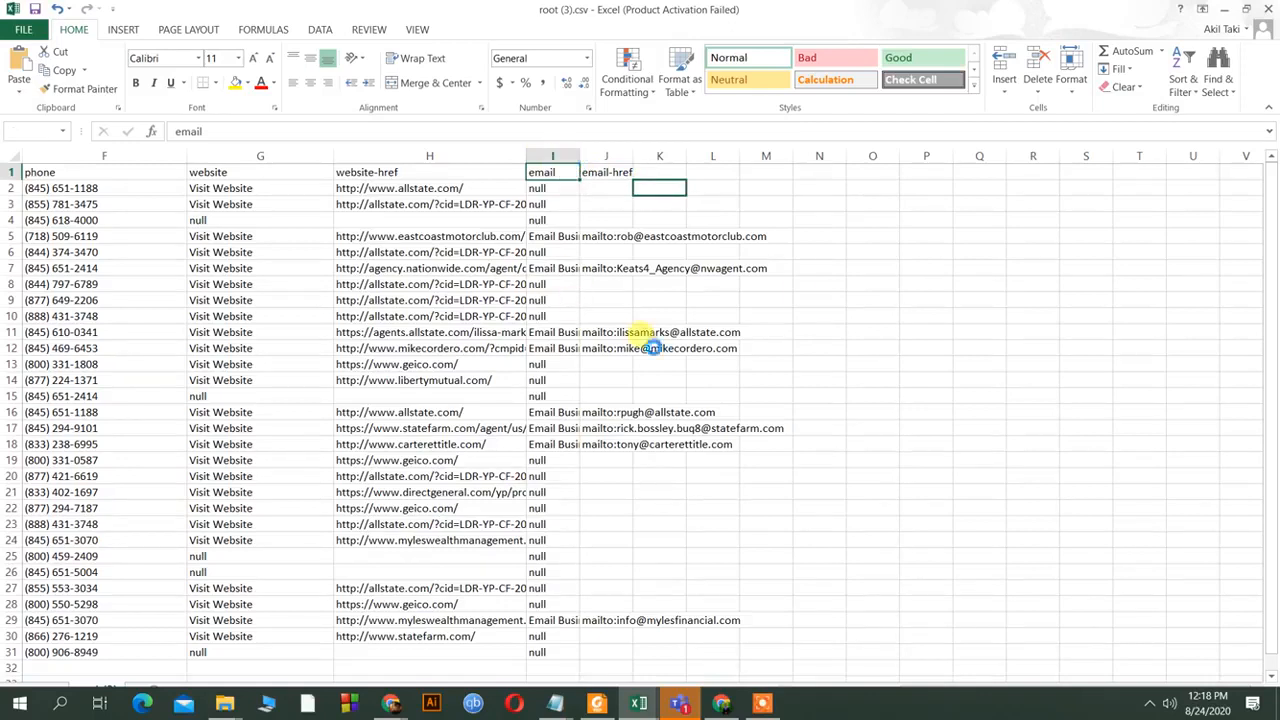
type("email")
left_click_drag(571, 158, 580, 203)
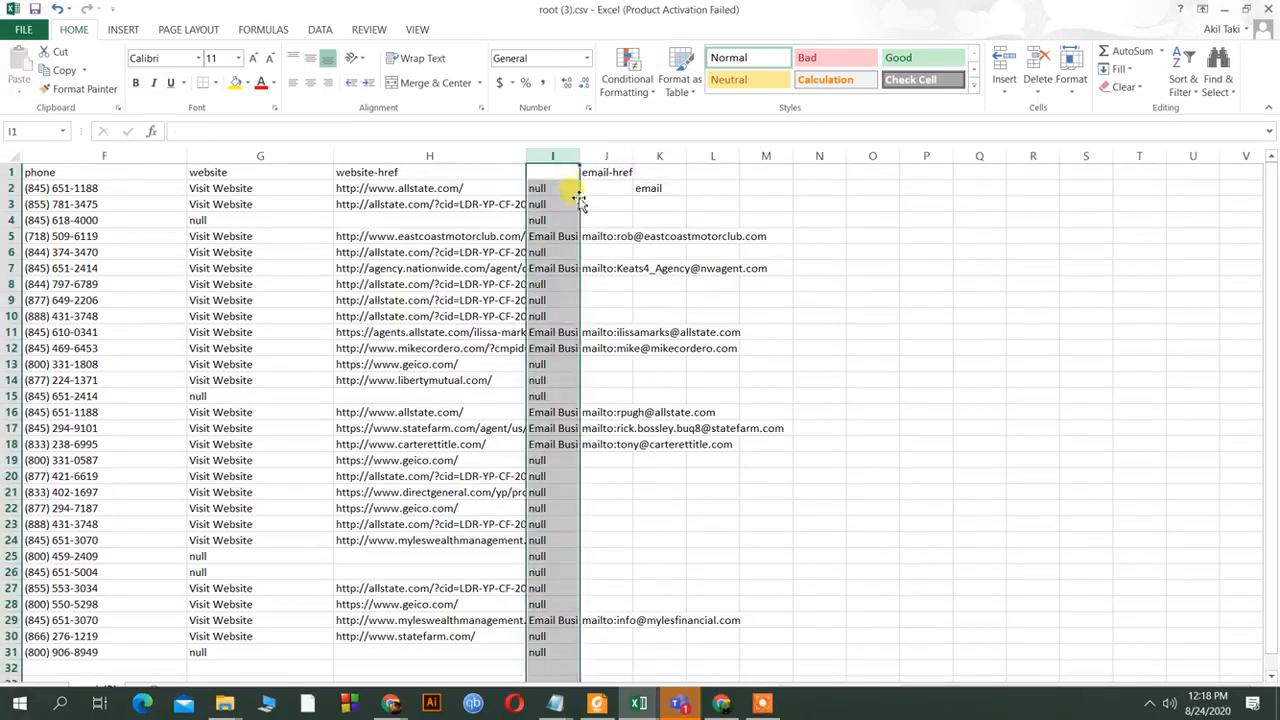
key("ctrl+z")
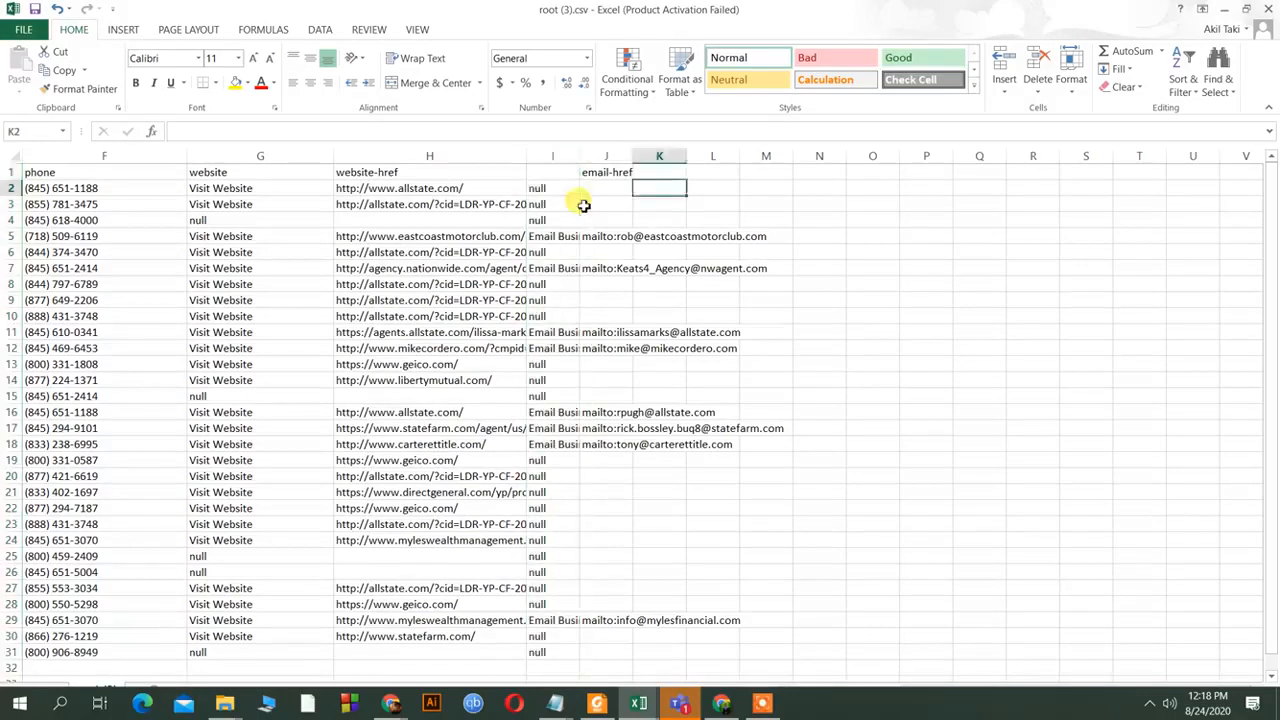
left_click(569, 154)
left_click_drag(579, 156, 775, 180)
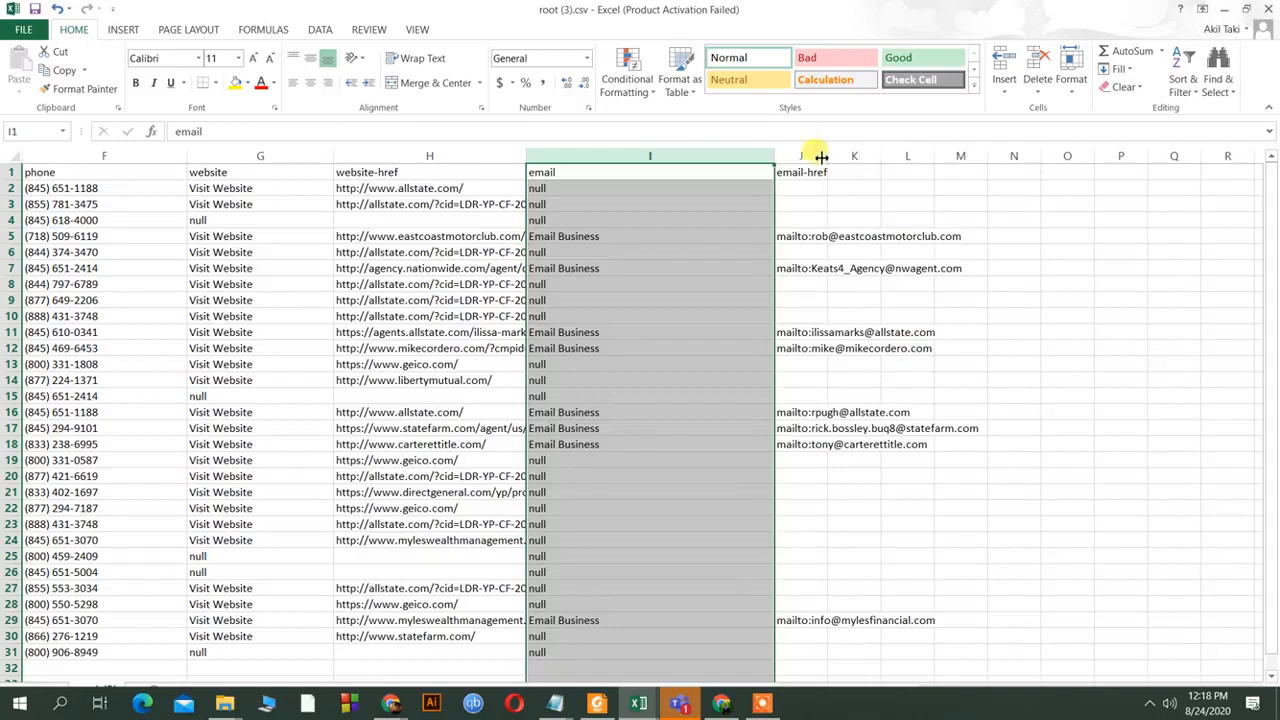
left_click(810, 156)
left_click_drag(830, 152, 960, 180)
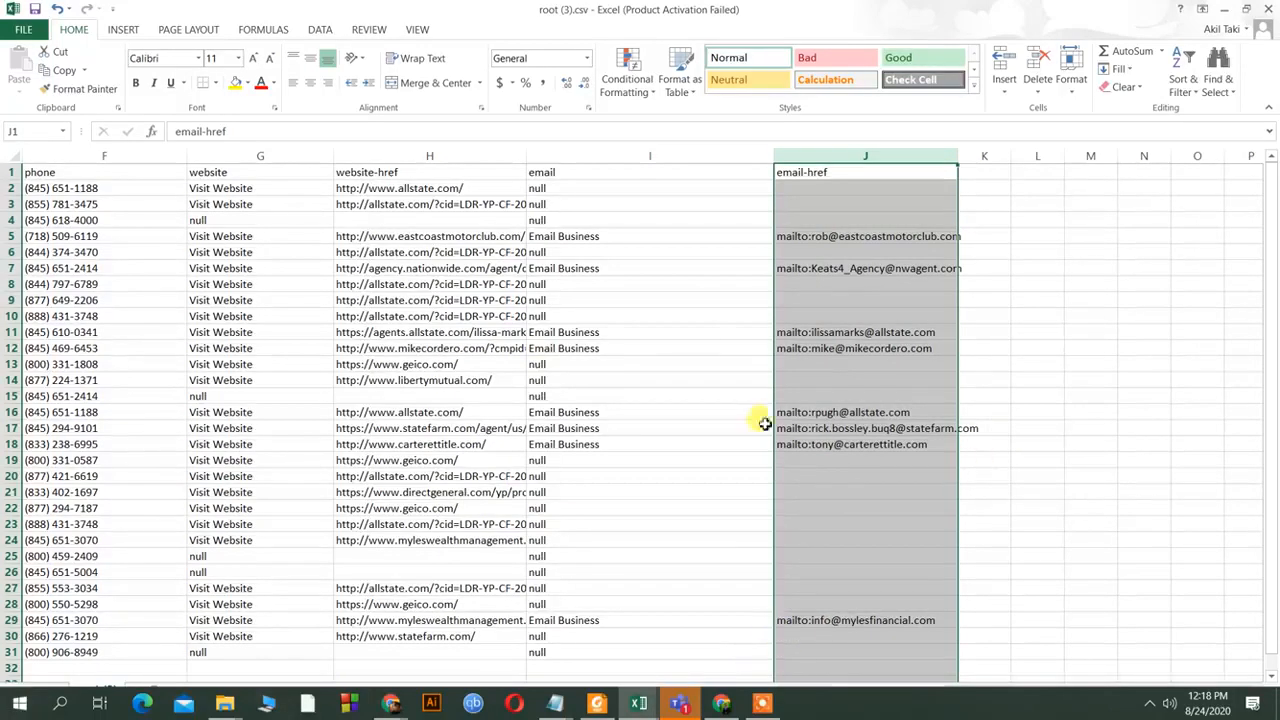
Restore the Excel window and drag it lower on the screen.
double_click(1023, 11)
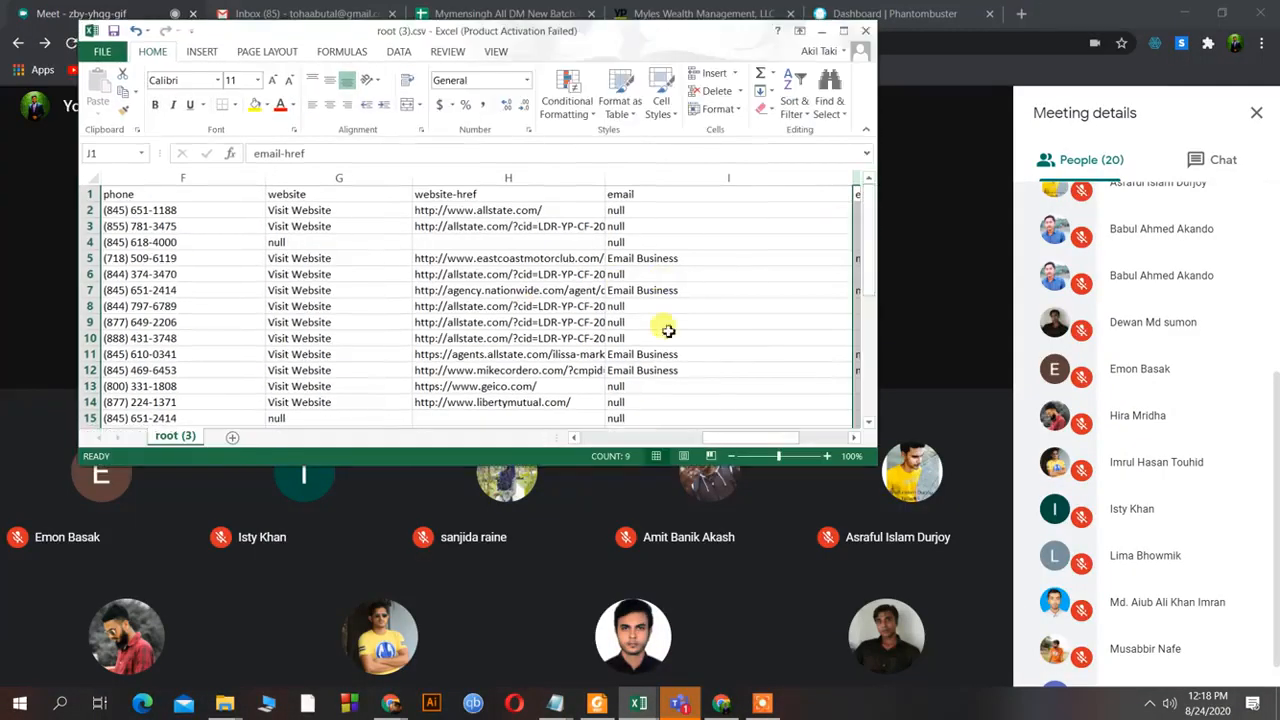
left_click(573, 438)
left_click(573, 438)
left_click(573, 438)
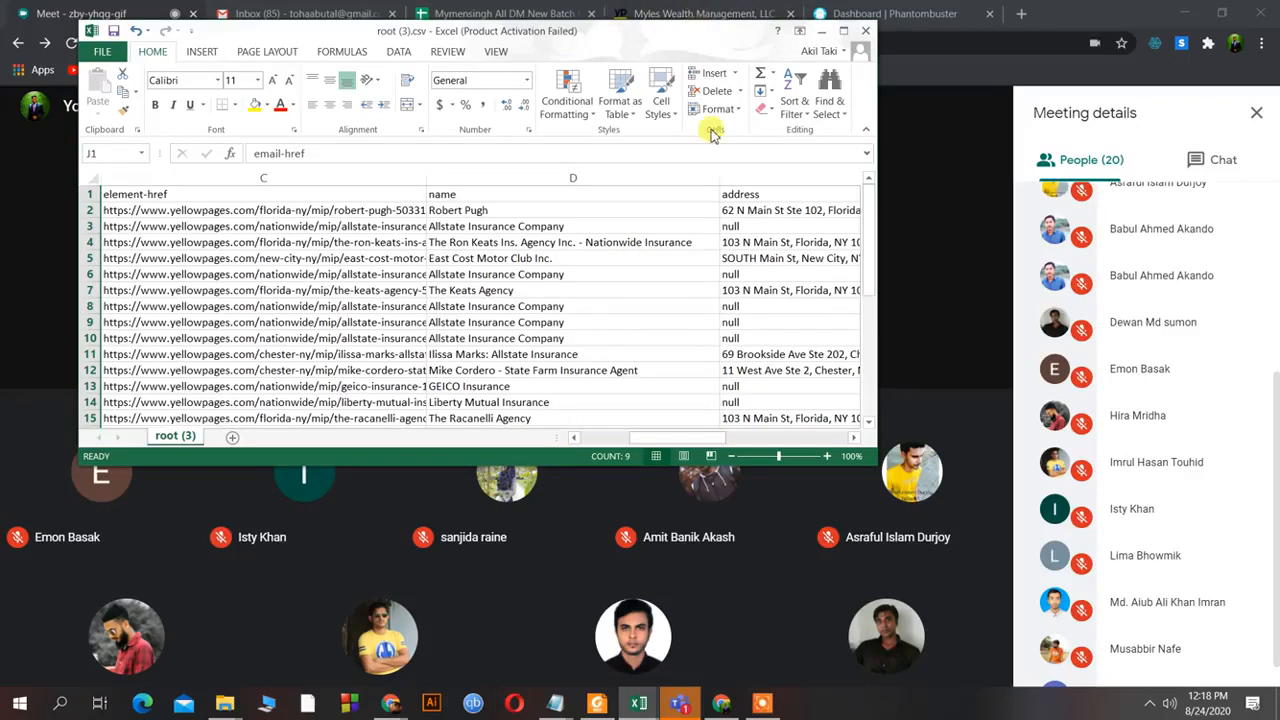
left_click_drag(700, 32, 711, 130)
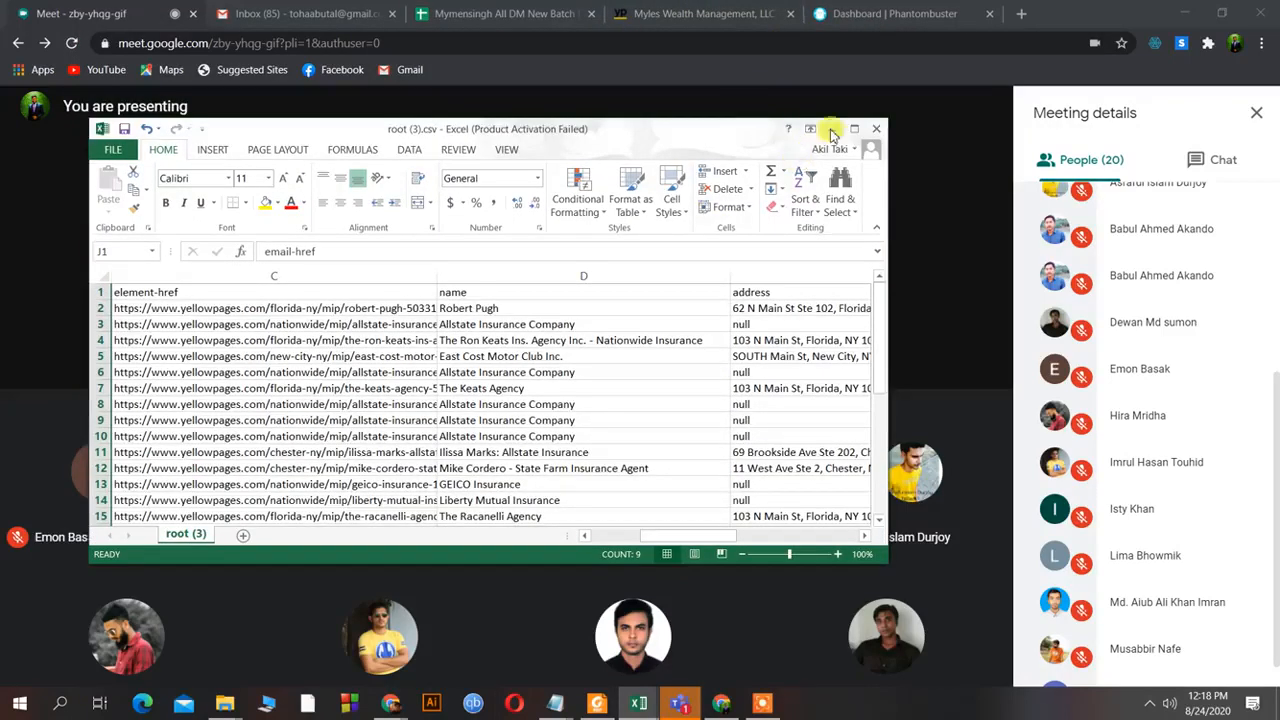
Minimize Excel to show the meeting, then bring root (3).csv back from the taskbar.
left_click(831, 132)
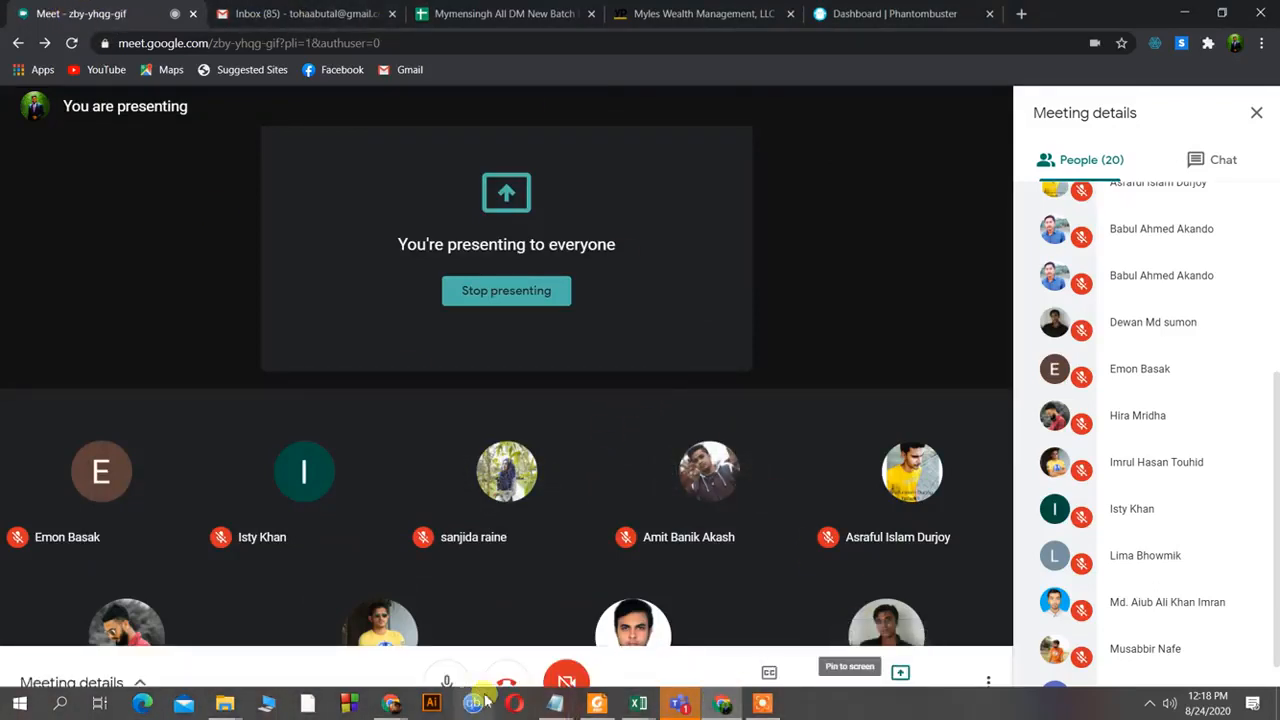
mouse_move(638, 703)
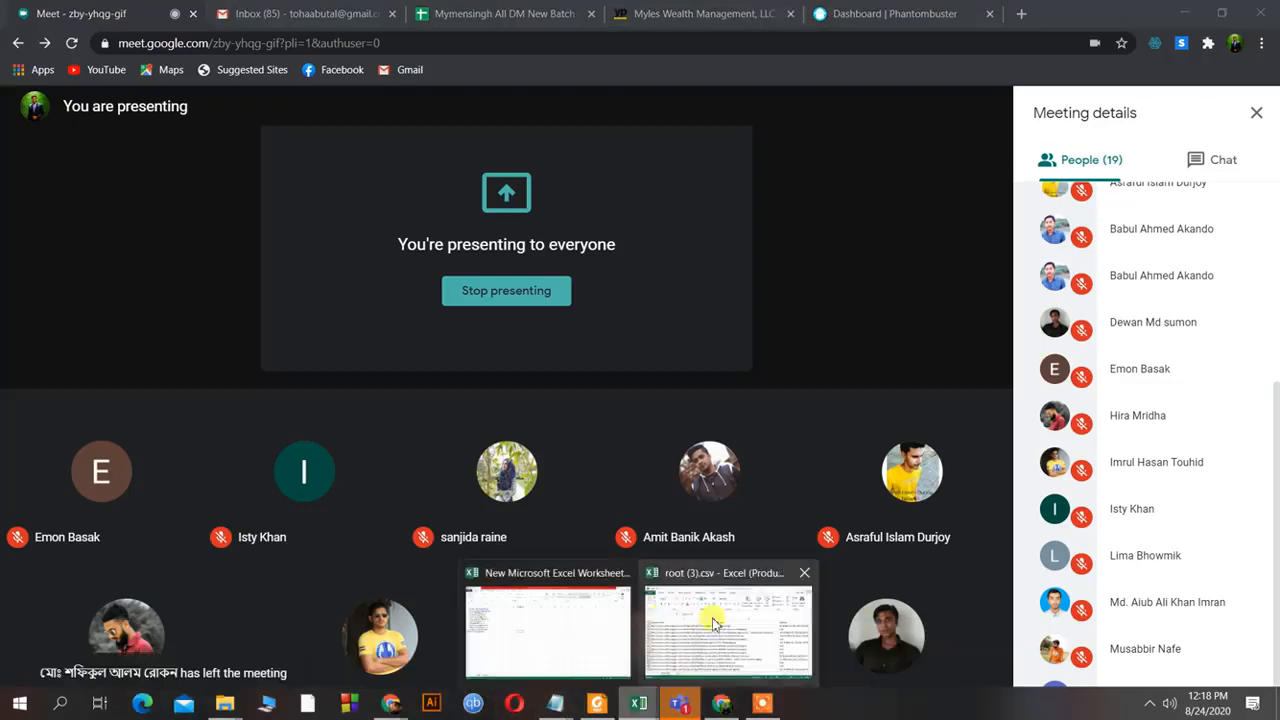
left_click(755, 614)
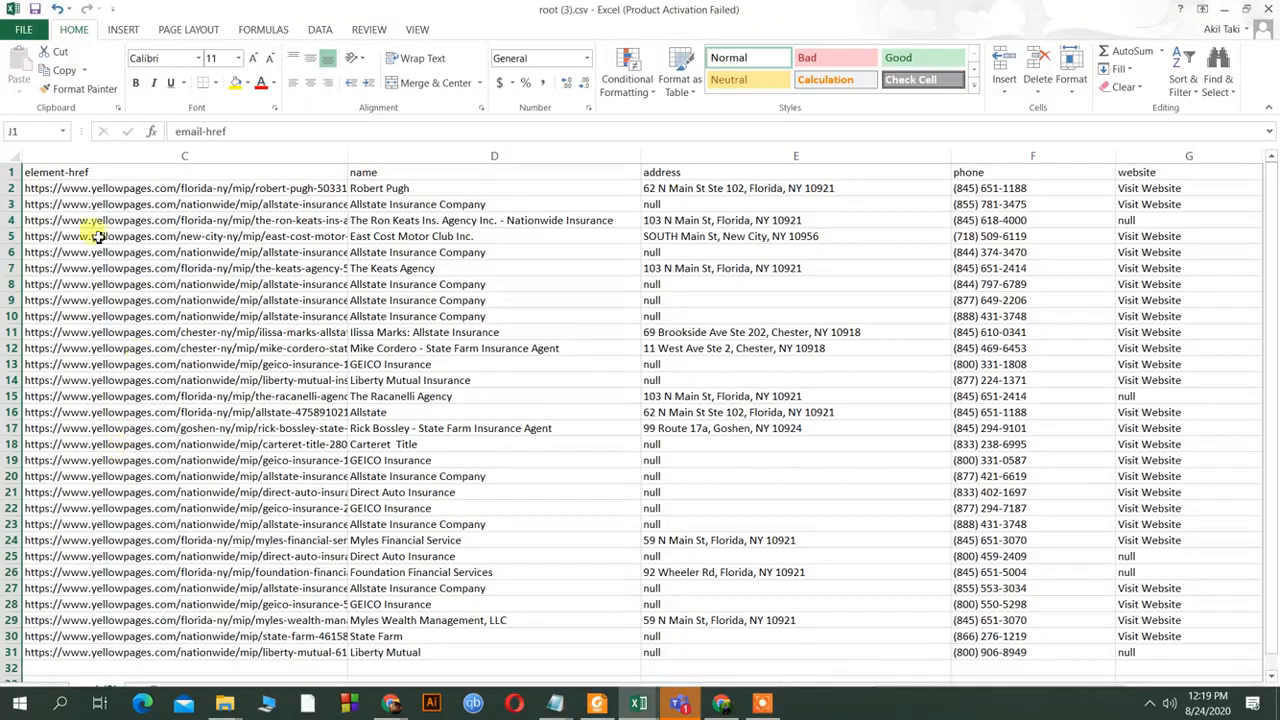
Delete the element-href column C.
left_click(82, 172)
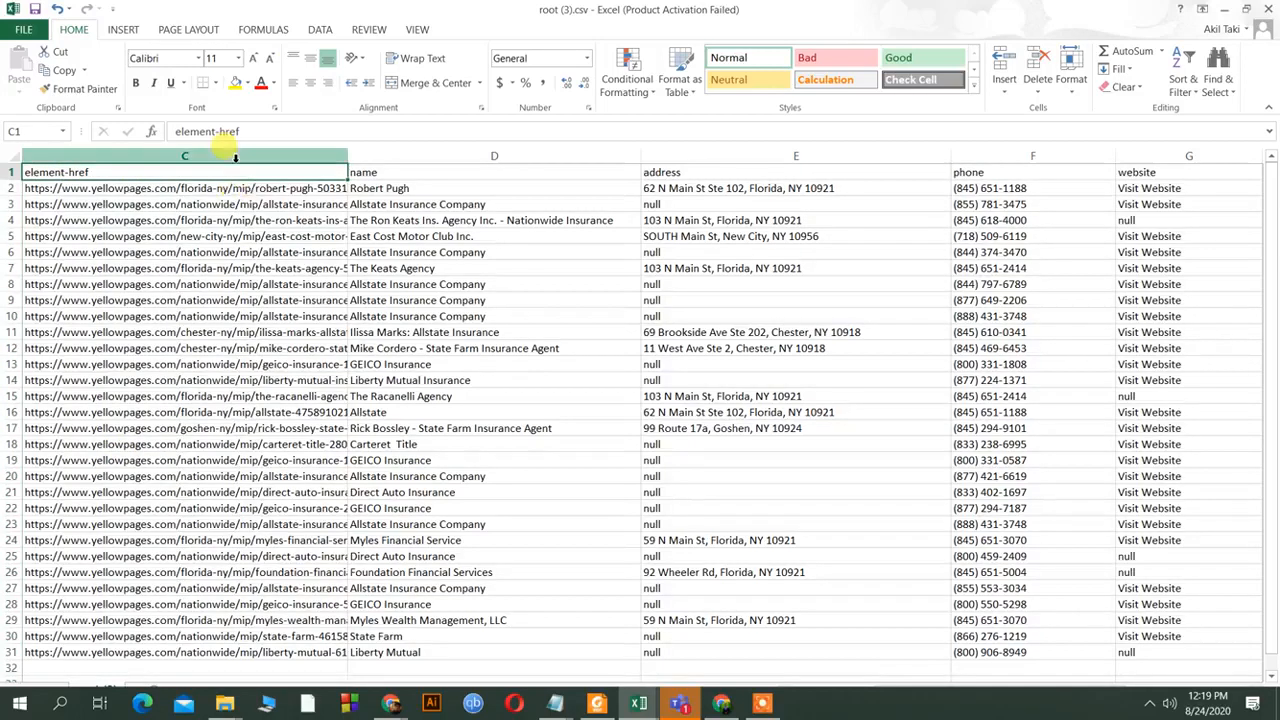
left_click(235, 157)
right_click(235, 157)
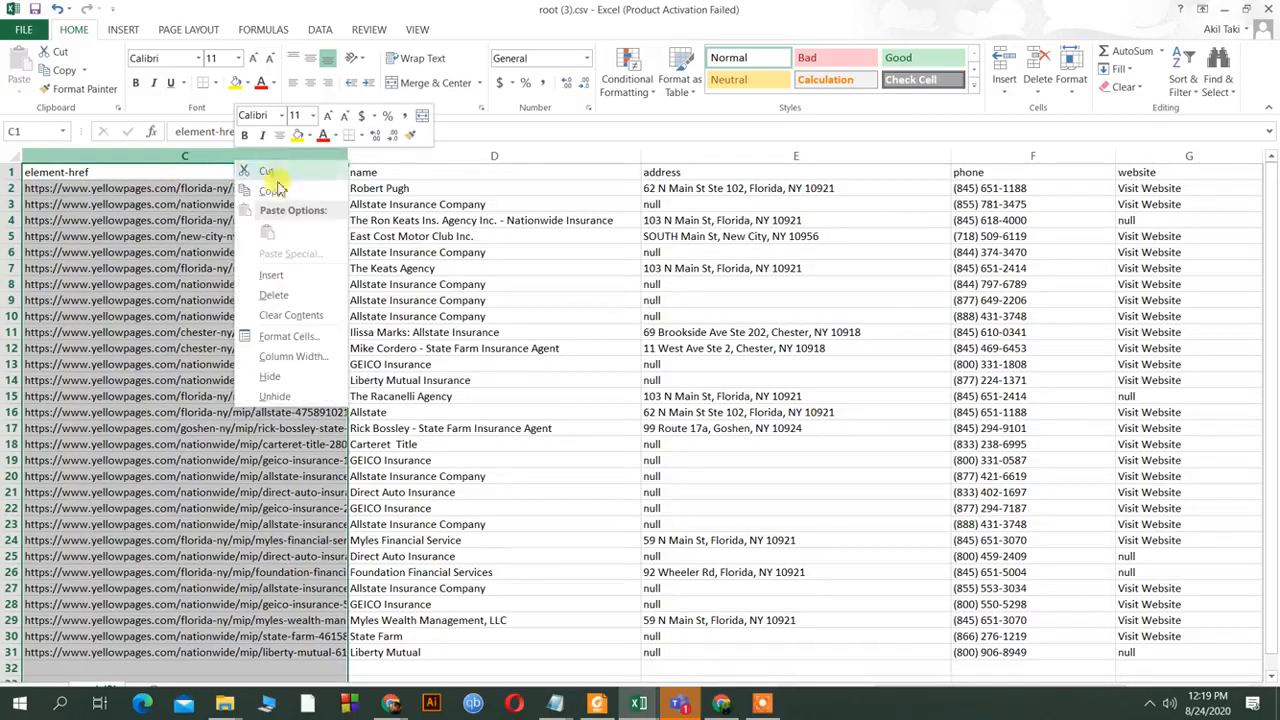
left_click(280, 300)
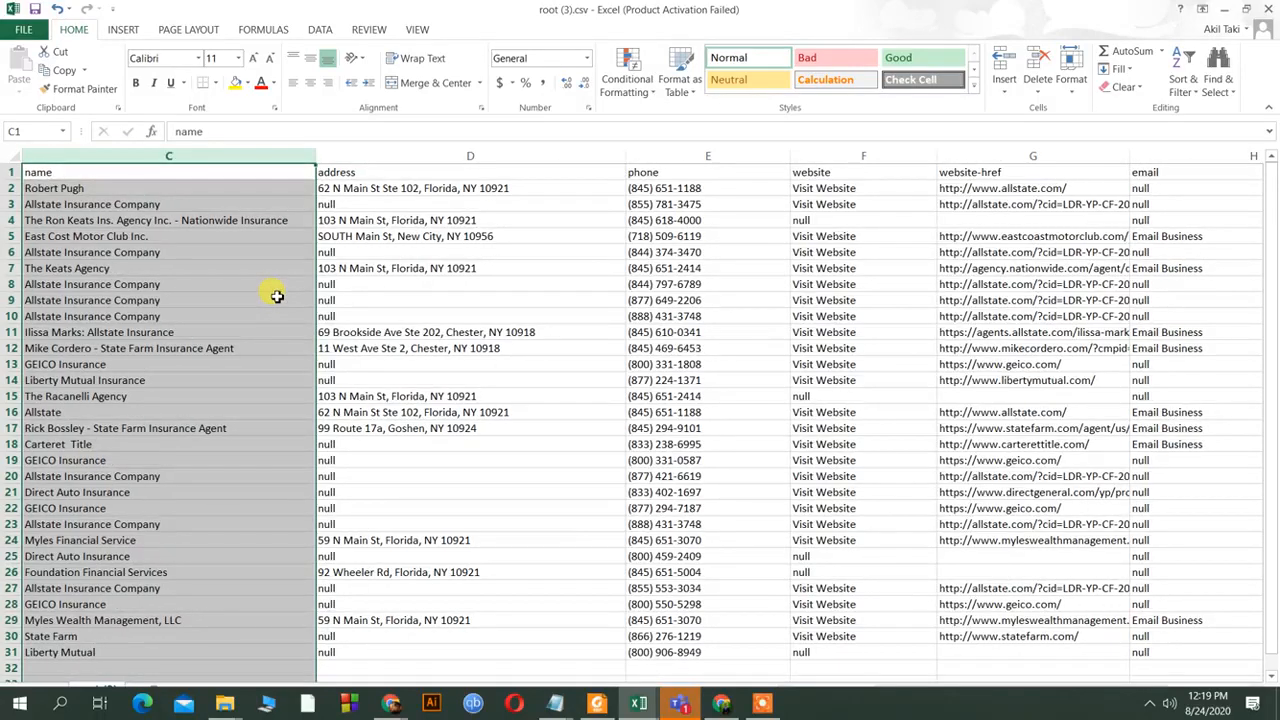
Change header C1 from 'name' to 'Name' and D1 from 'address' to 'Address'.
left_click(64, 172)
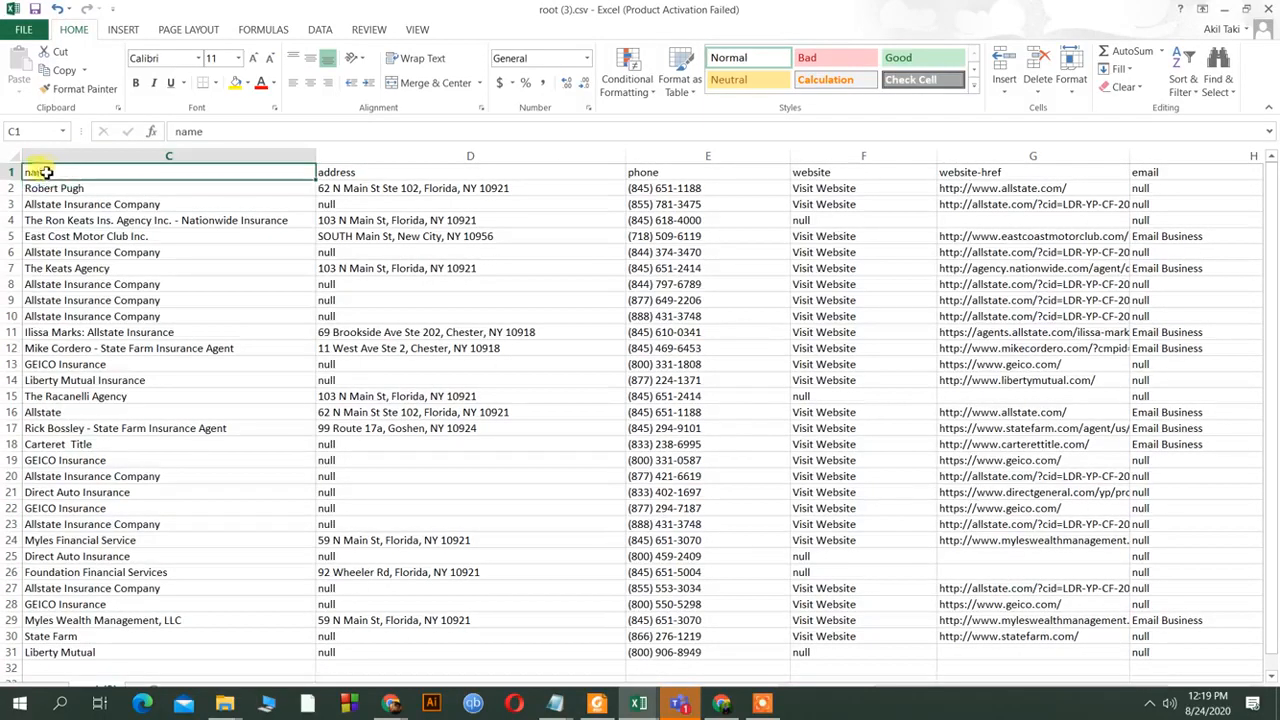
double_click(27, 172)
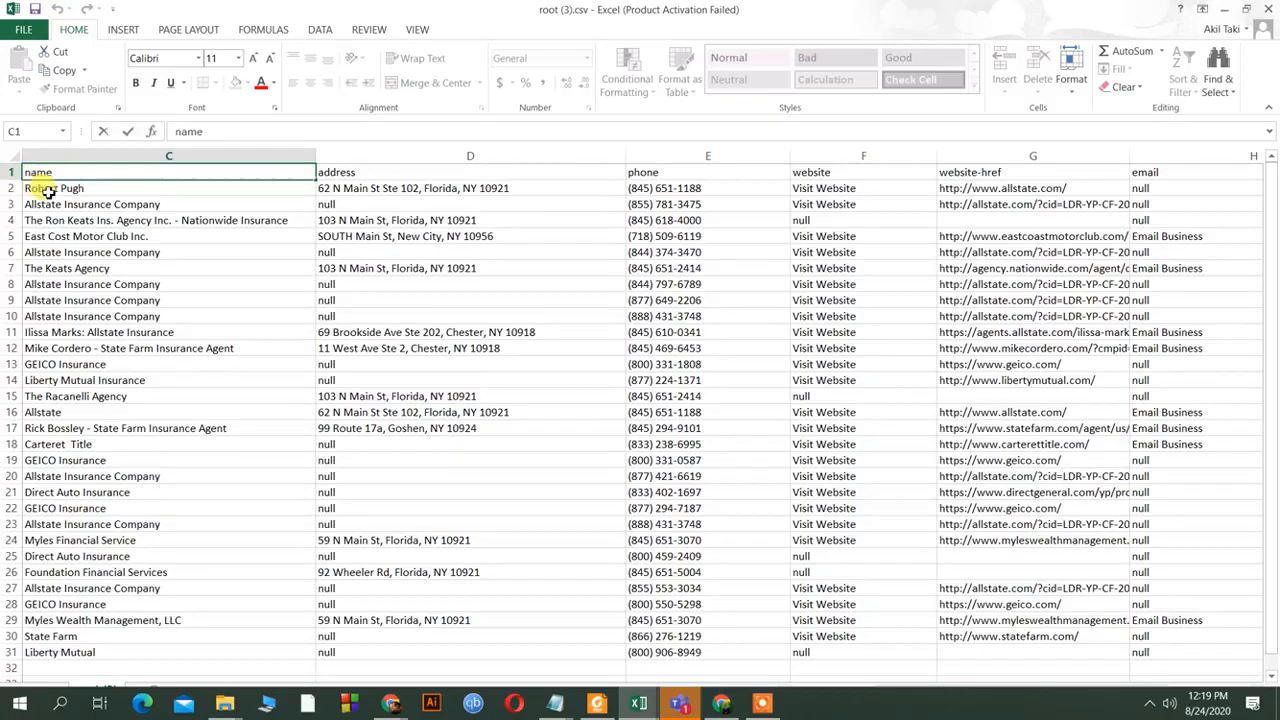
key("Delete")
type("N")
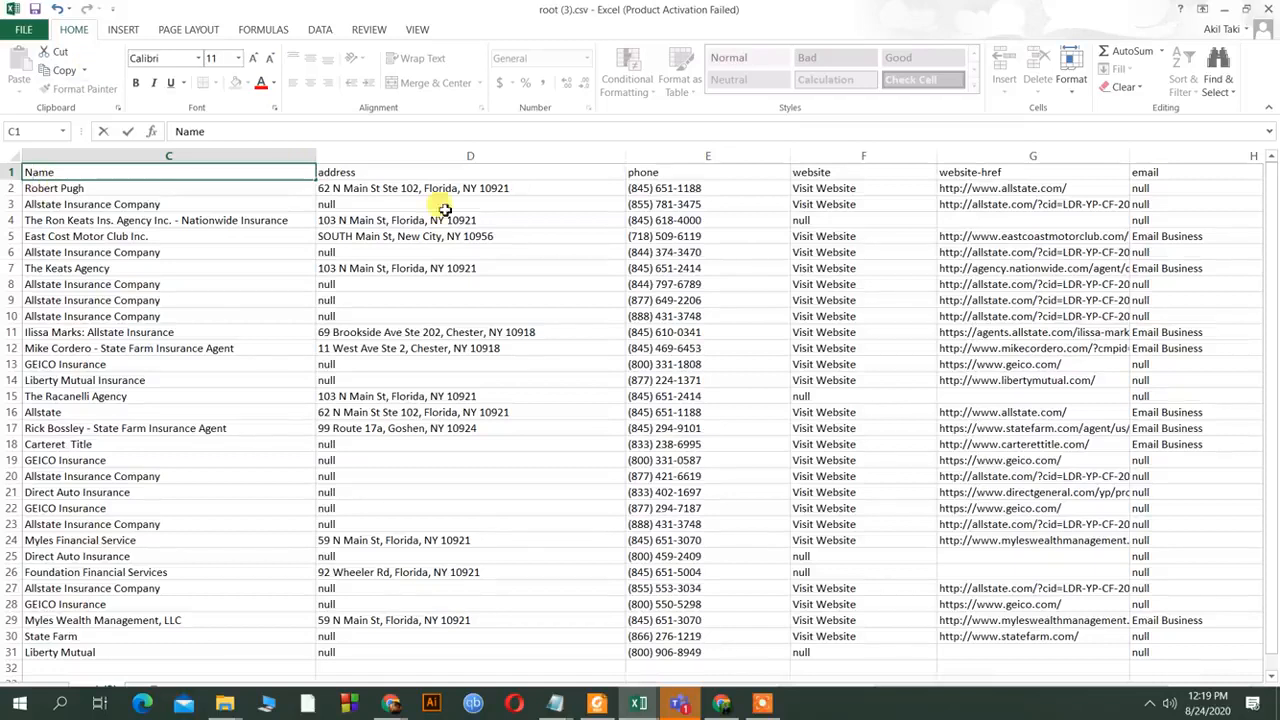
left_click(345, 175)
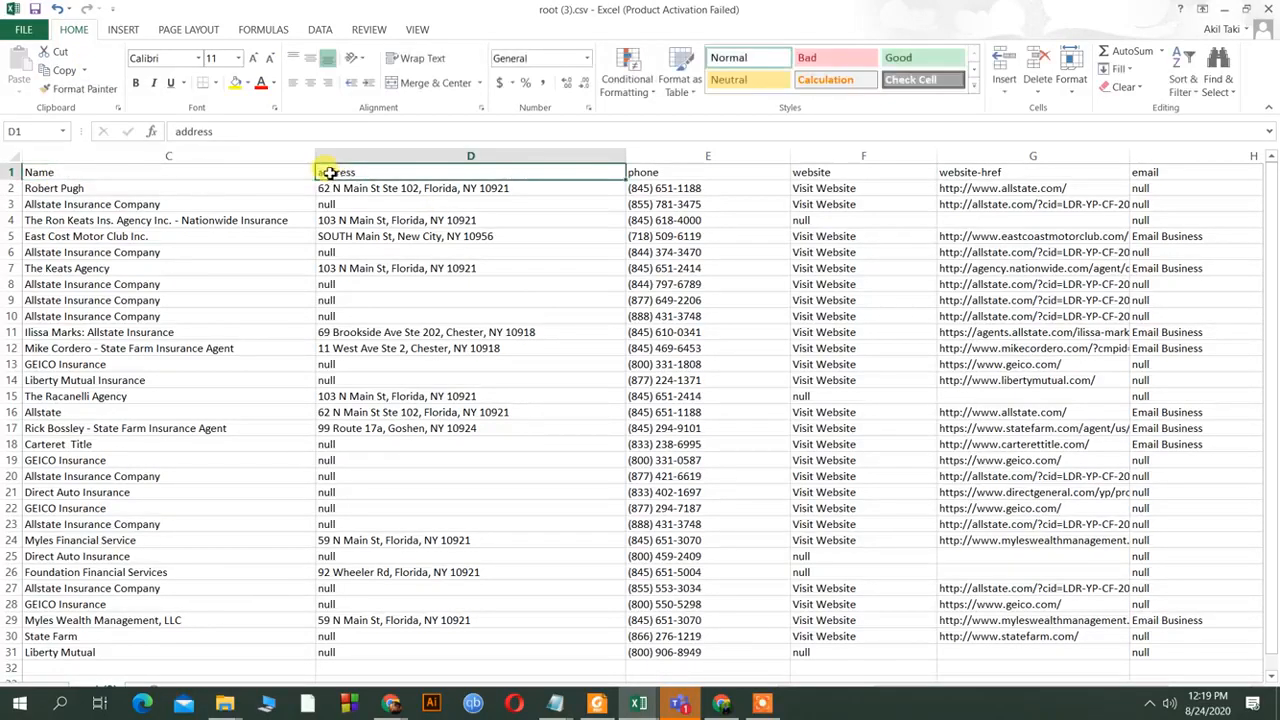
double_click(335, 178)
key("BackSpace")
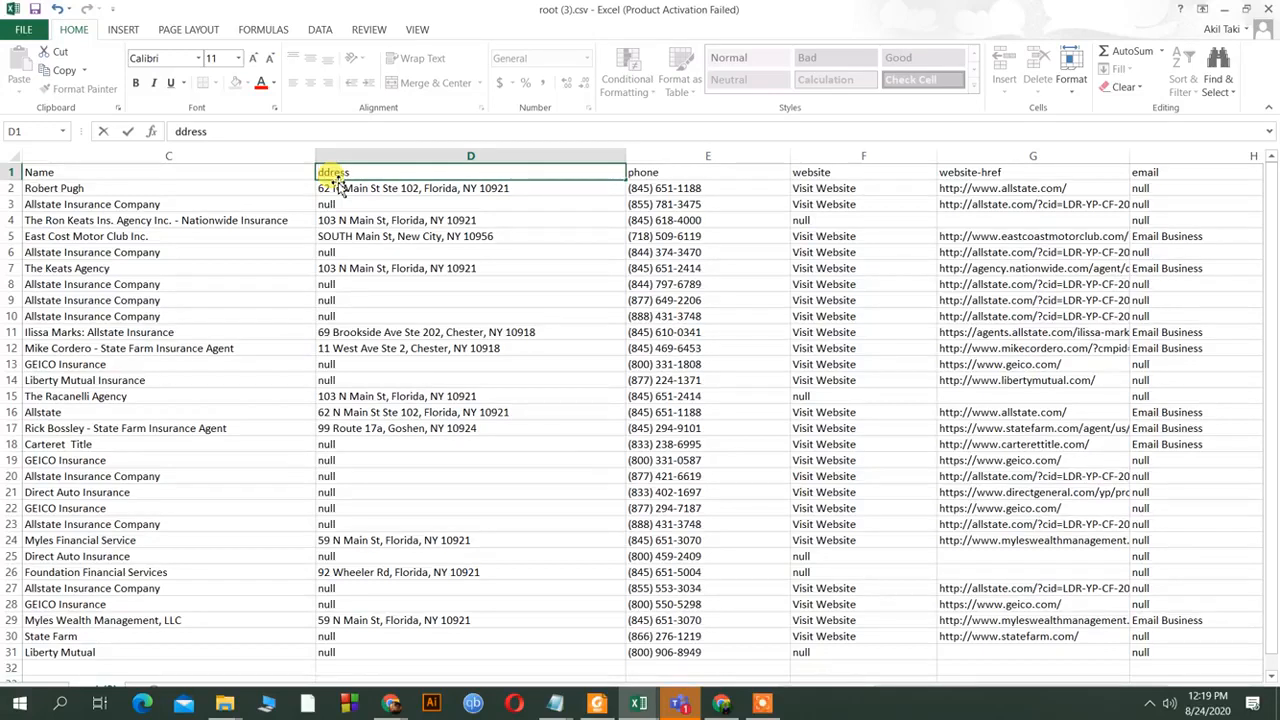
type("A")
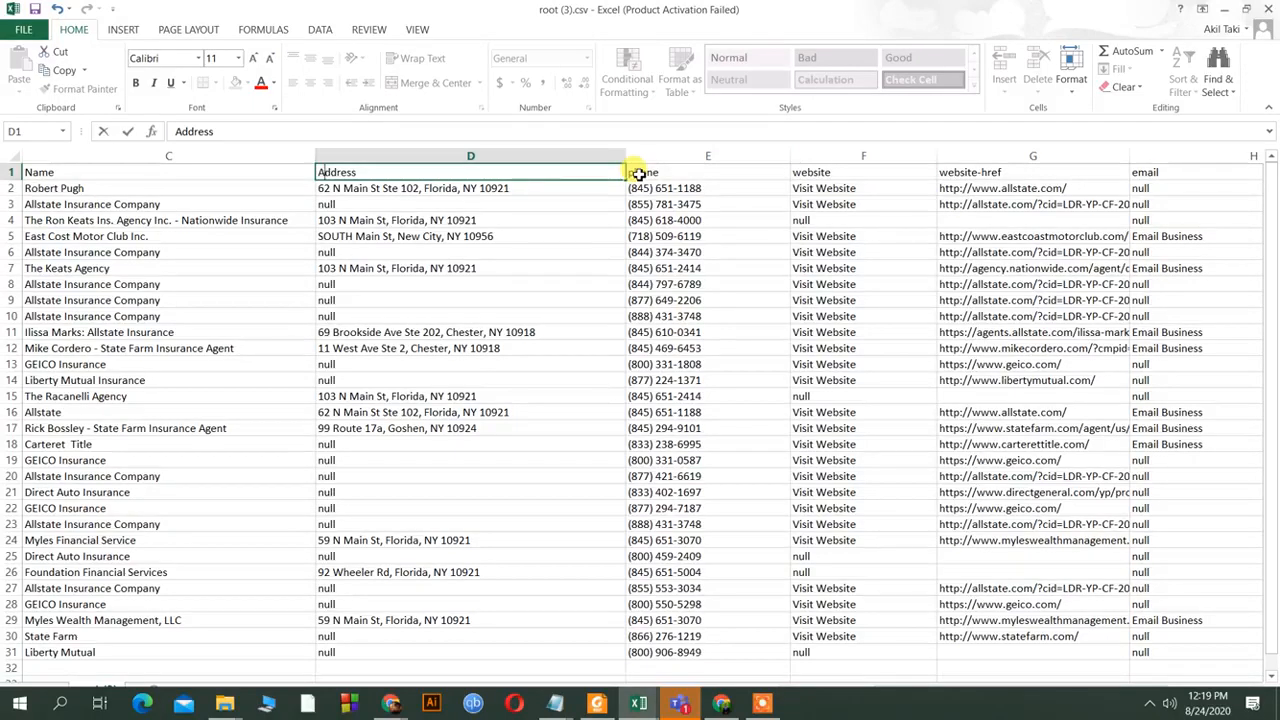
Capitalise header E1 to 'Phone' and F1 to 'Website'.
left_click(638, 173)
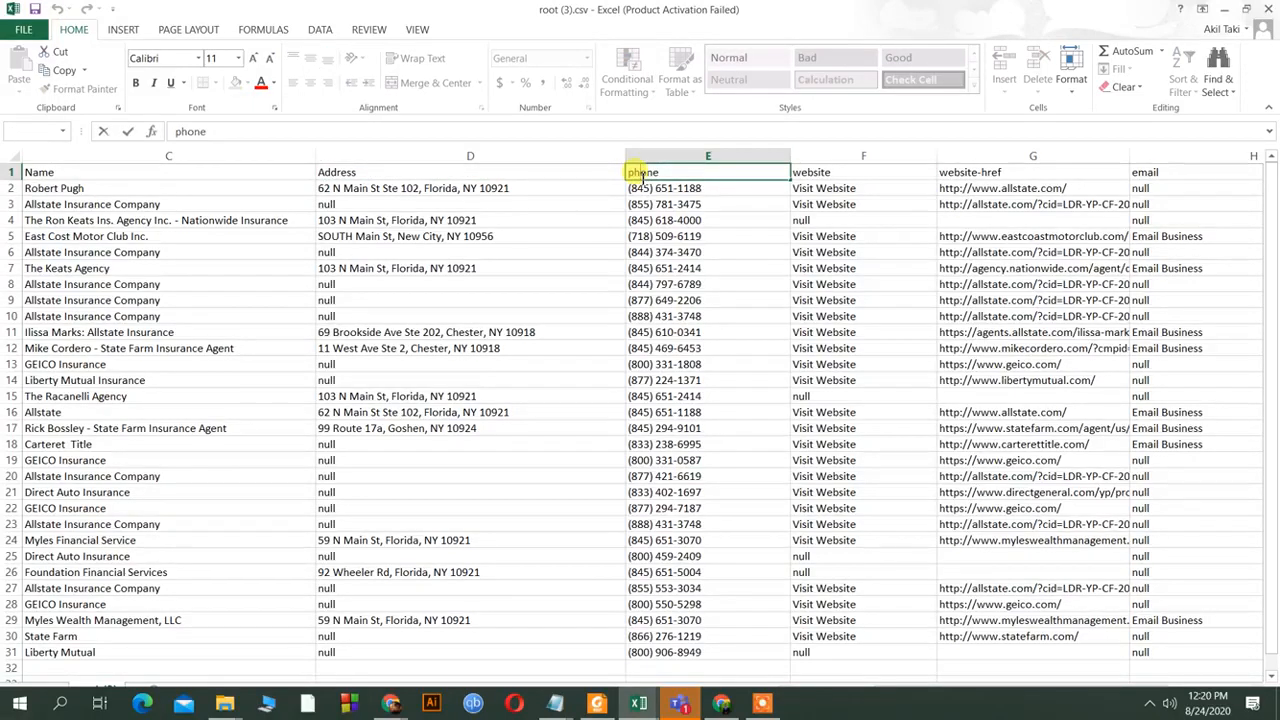
key("BackSpace")
type("P")
double_click(865, 172)
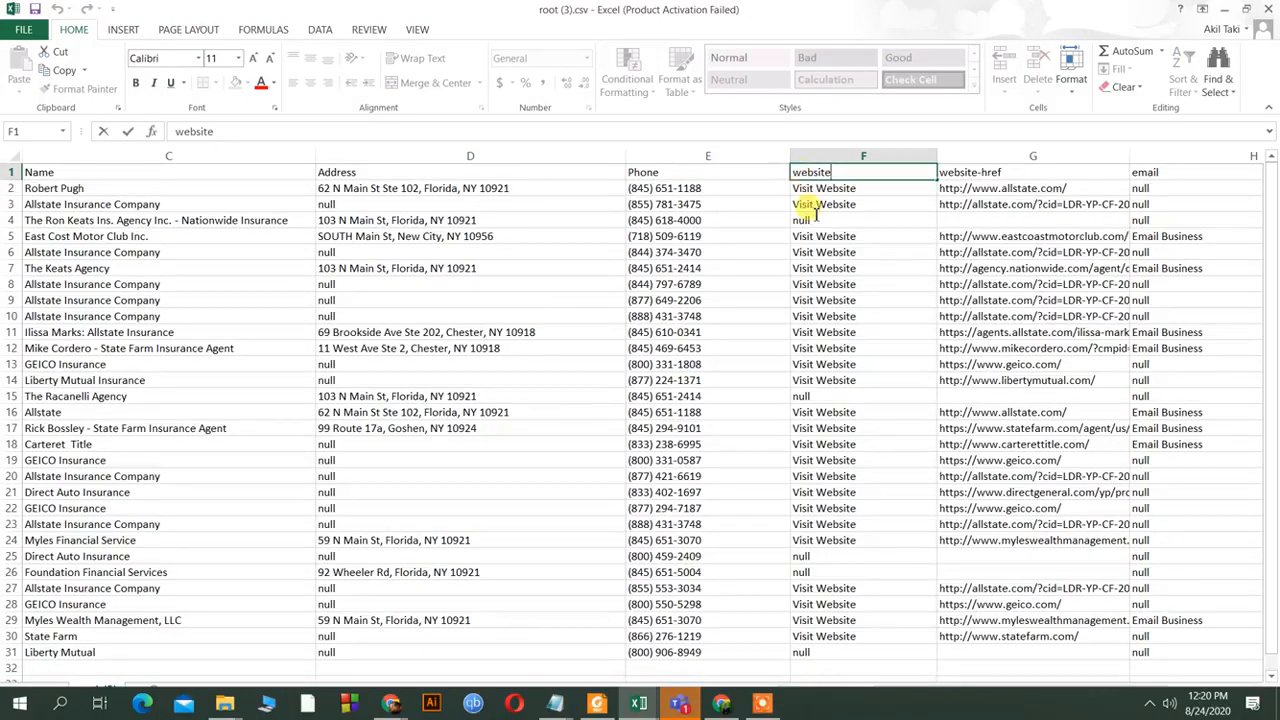
double_click(802, 173)
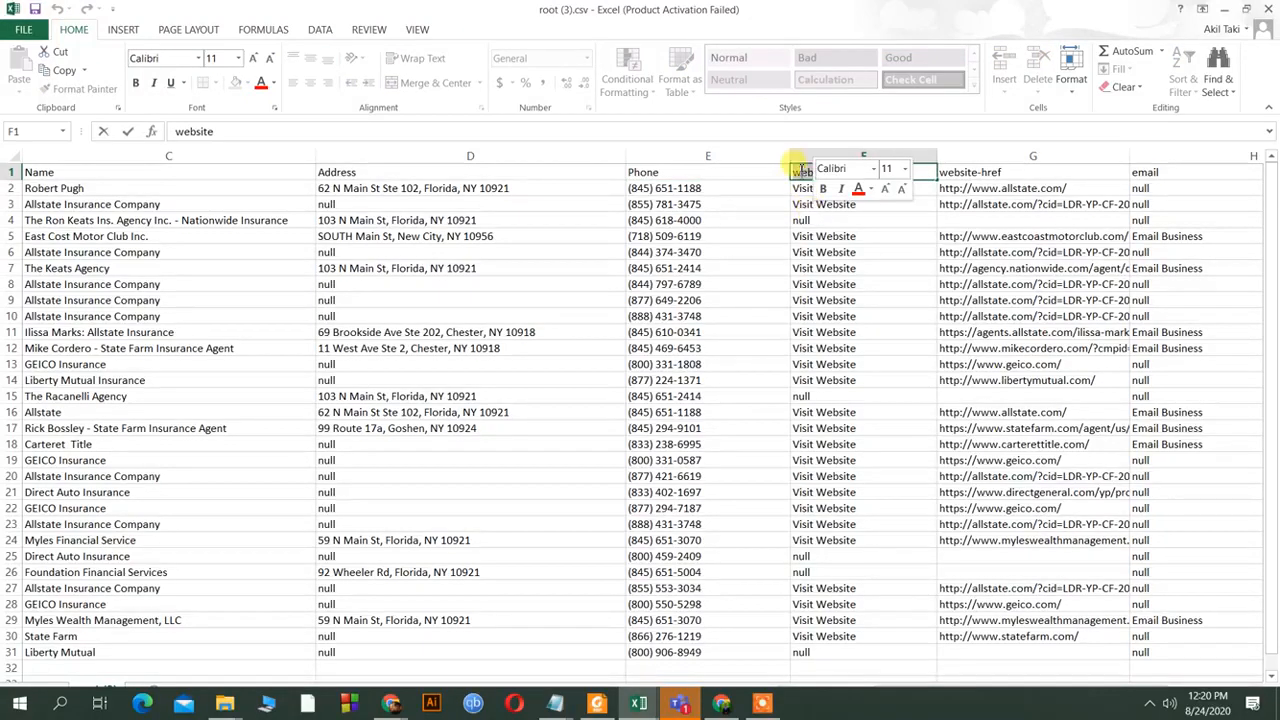
left_click(802, 173)
key("BackSpace")
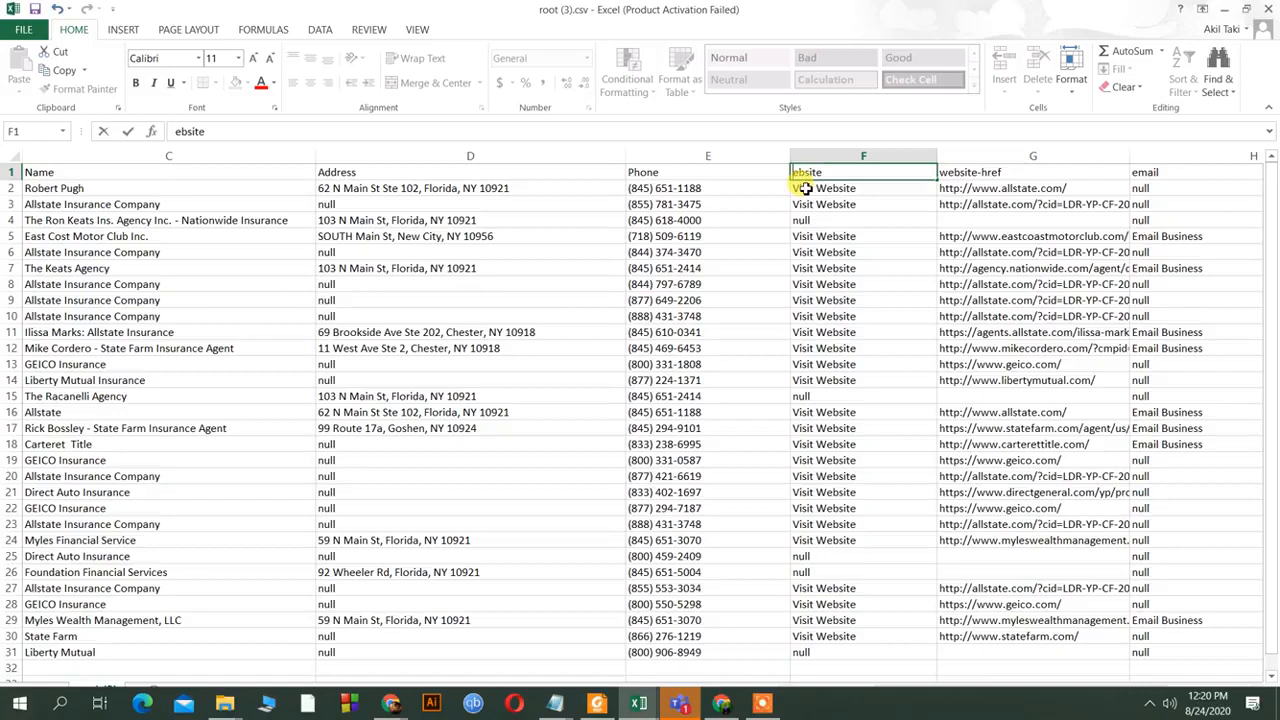
type("W")
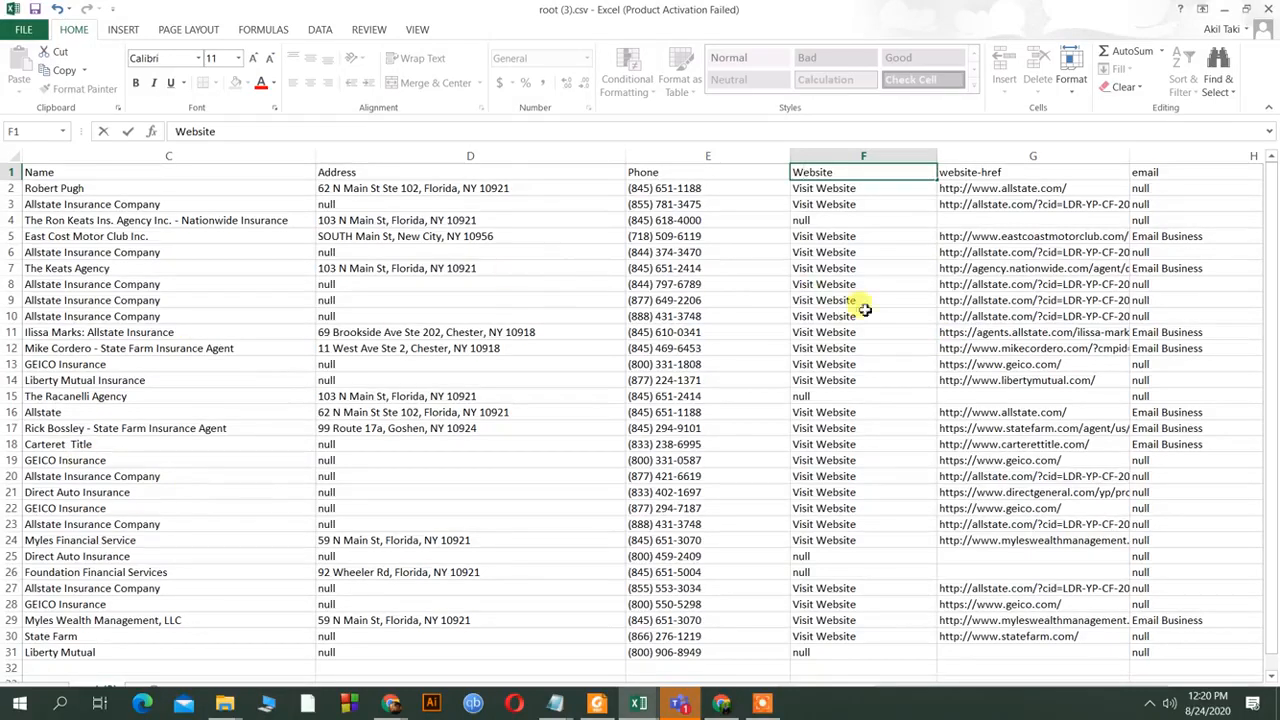
Rename header G1 from 'website-href' to 'Website', then select column F.
left_click(992, 171)
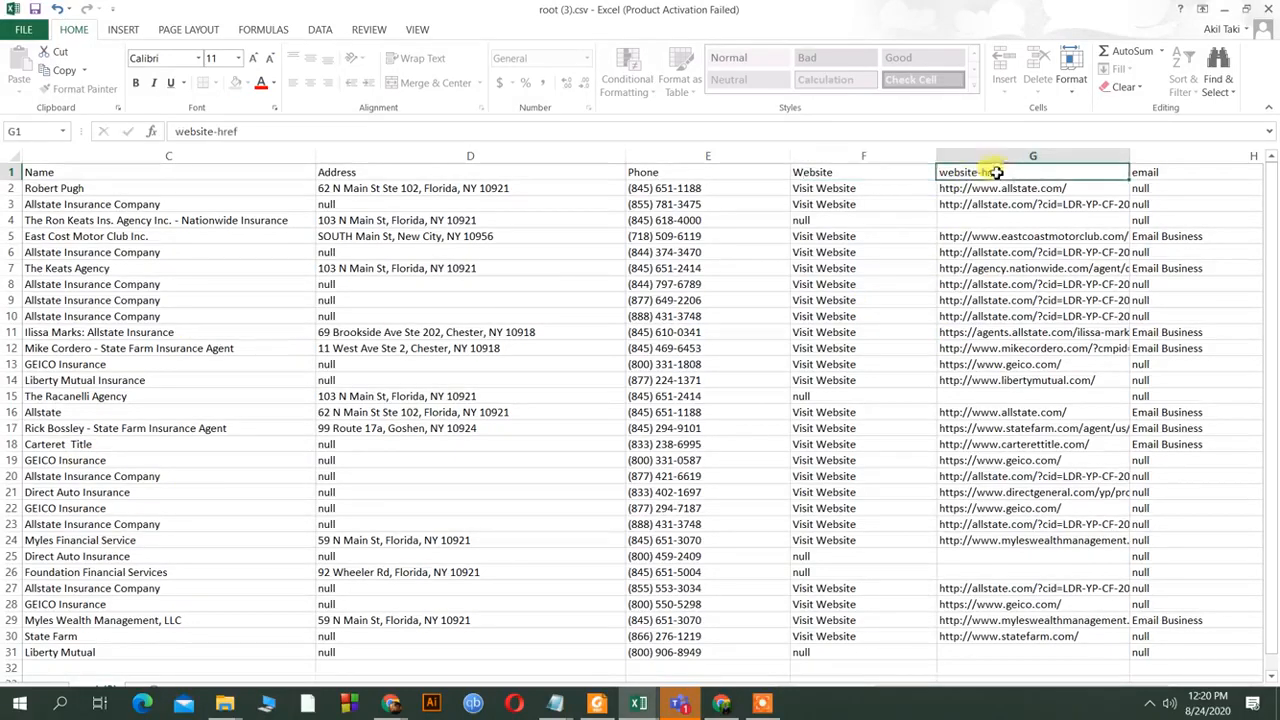
double_click(1006, 173)
key("BackSpace")
key("BackSpace")
key("BackSpace")
key("BackSpace")
key("BackSpace")
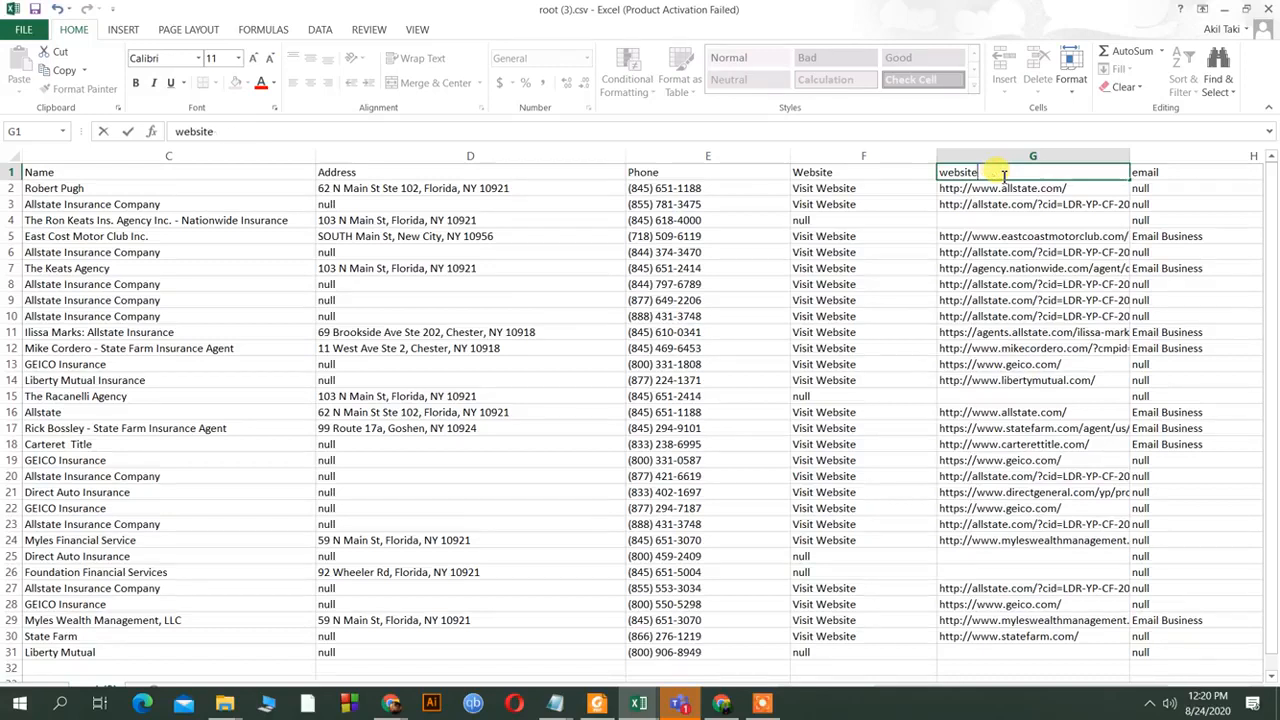
key("Left")
key("Left")
key("Left")
key("Left")
key("Left")
key("Left")
key("Left")
key("Delete")
type("W")
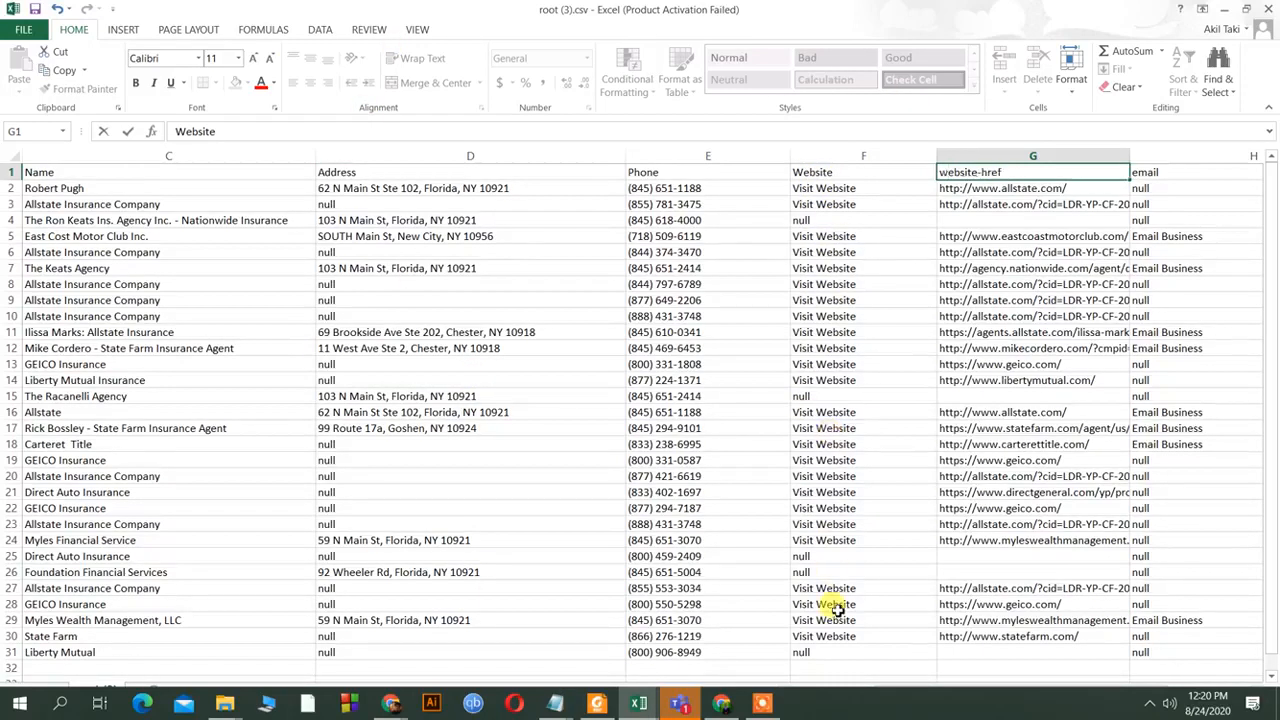
scroll(845, 560, "down", 6)
scroll(771, 363, "up", 6)
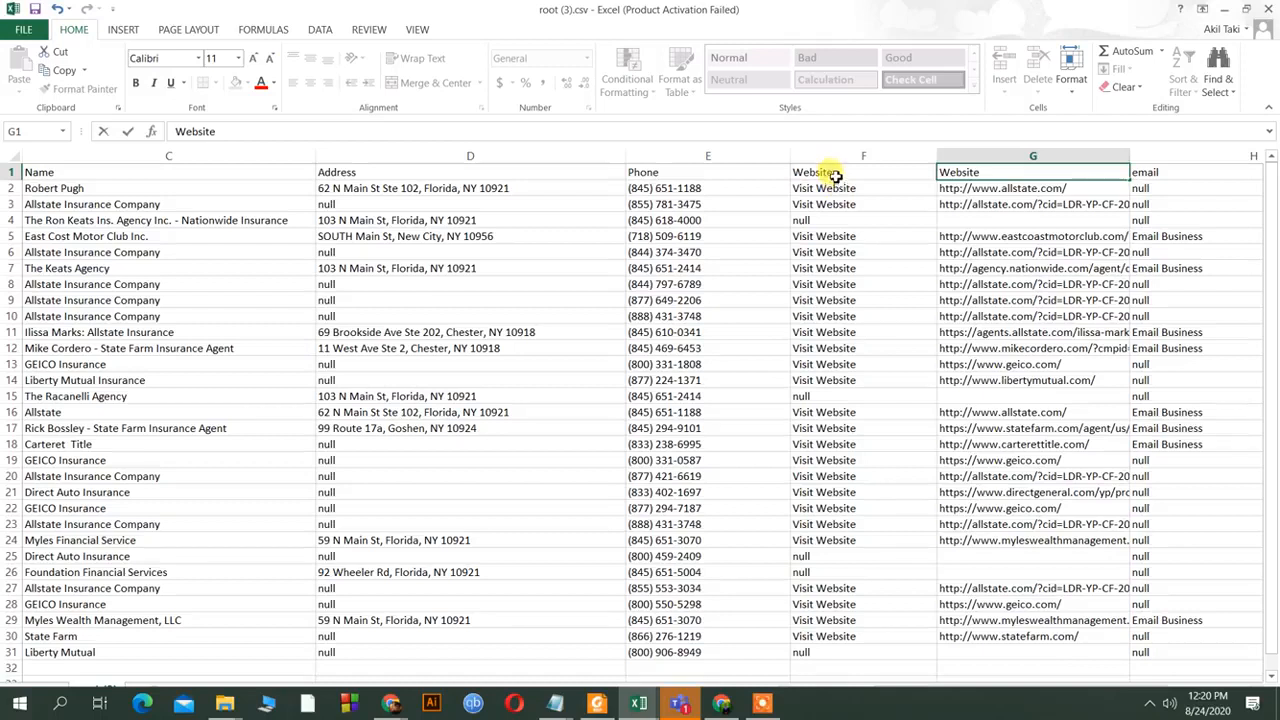
left_click(833, 174)
left_click(845, 156)
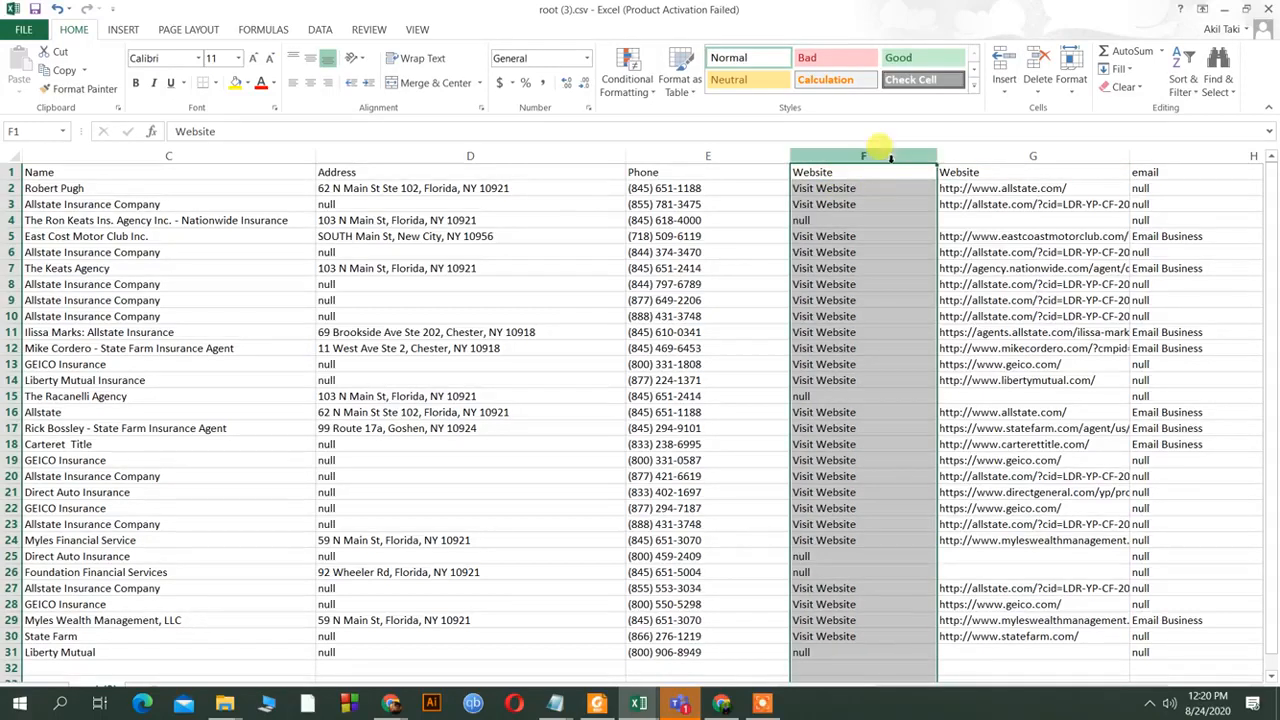
Delete the Visit Website and Email Business columns and widen column F to show full URLs.
right_click(891, 159)
left_click(928, 300)
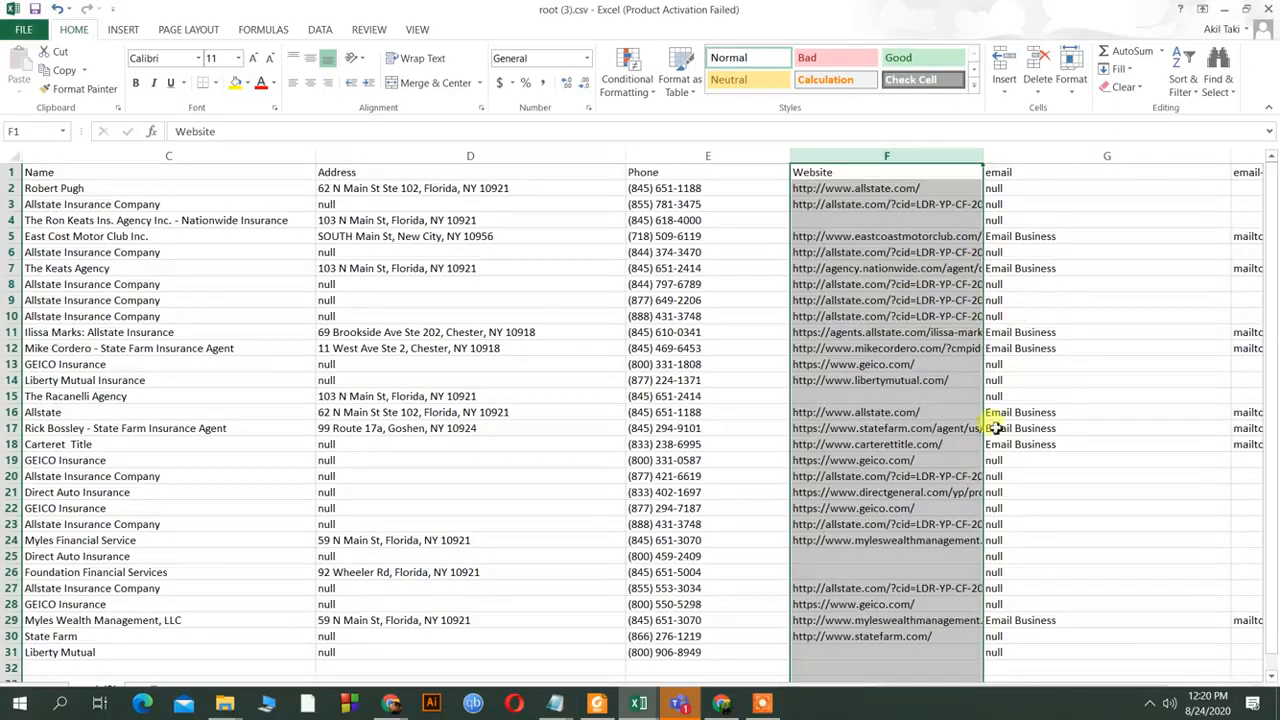
left_click(1050, 156)
right_click(1048, 158)
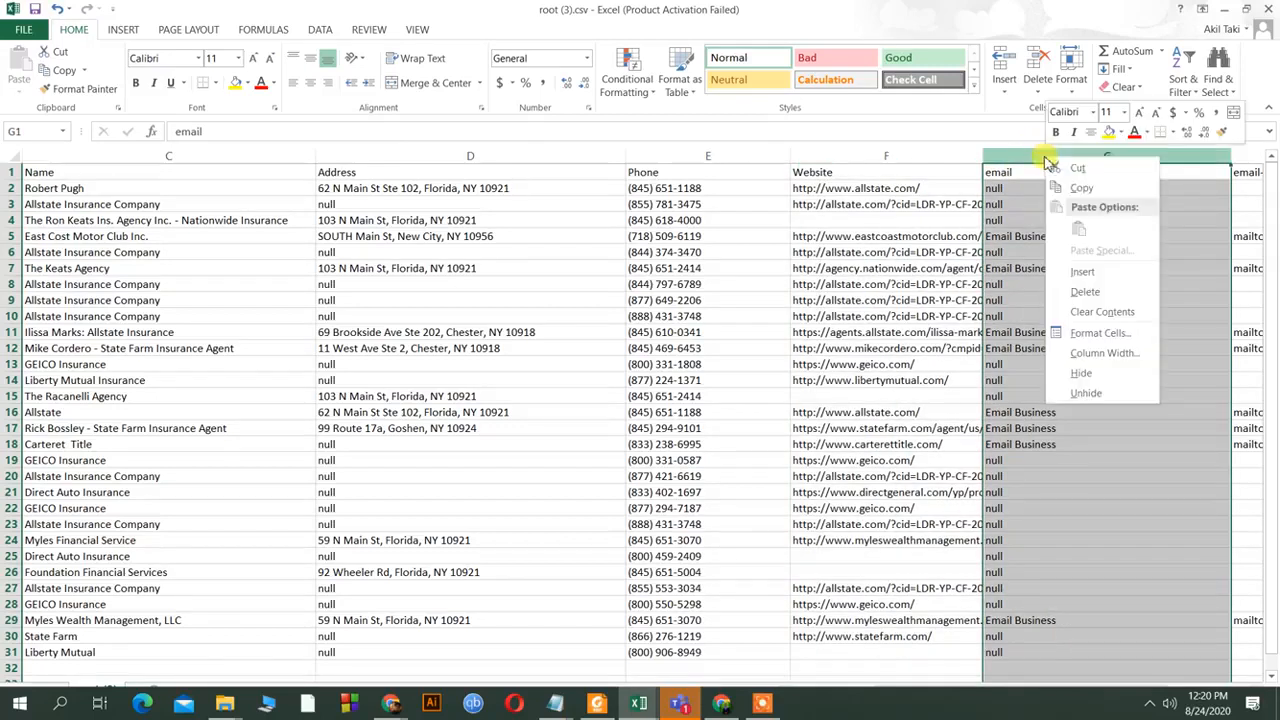
left_click(1085, 292)
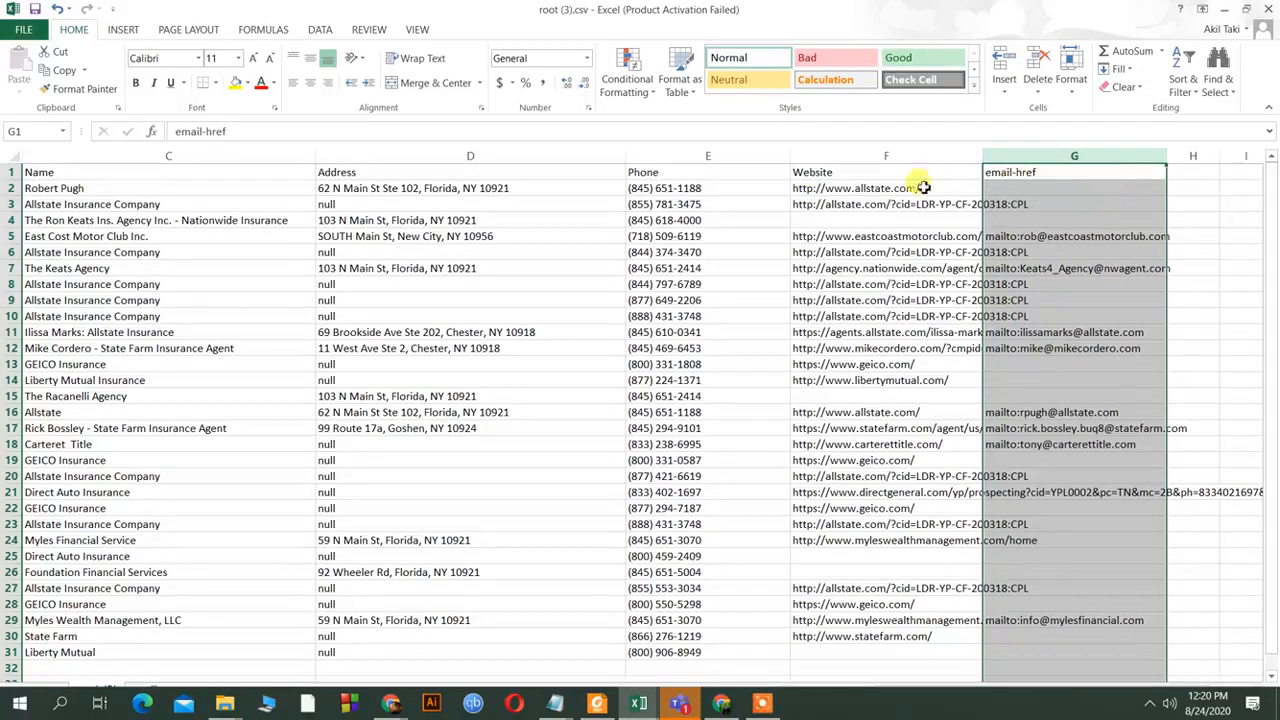
left_click_drag(984, 157, 1034, 157)
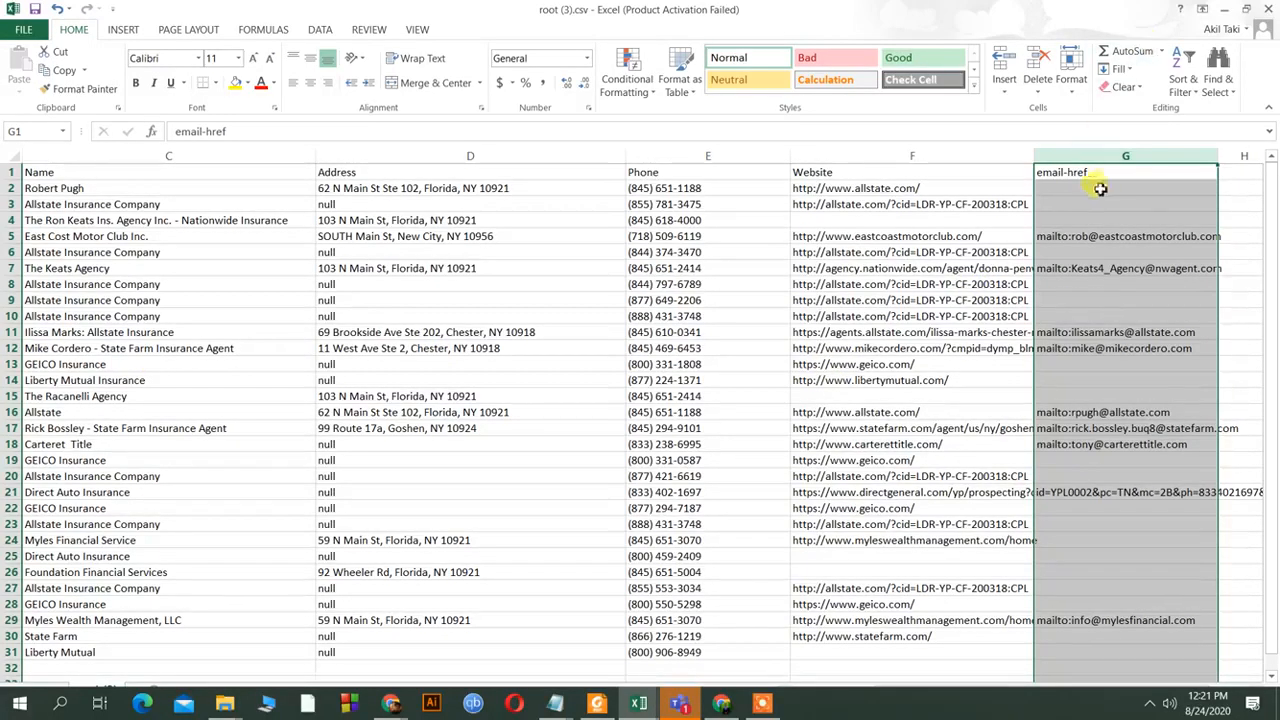
Edit header G1 from 'email-href' to 'Email'.
key("Down")
key("Down")
key("Down")
left_click(1106, 174)
double_click(1106, 172)
key("BackSpace")
key("BackSpace")
key("BackSpace")
key("BackSpace")
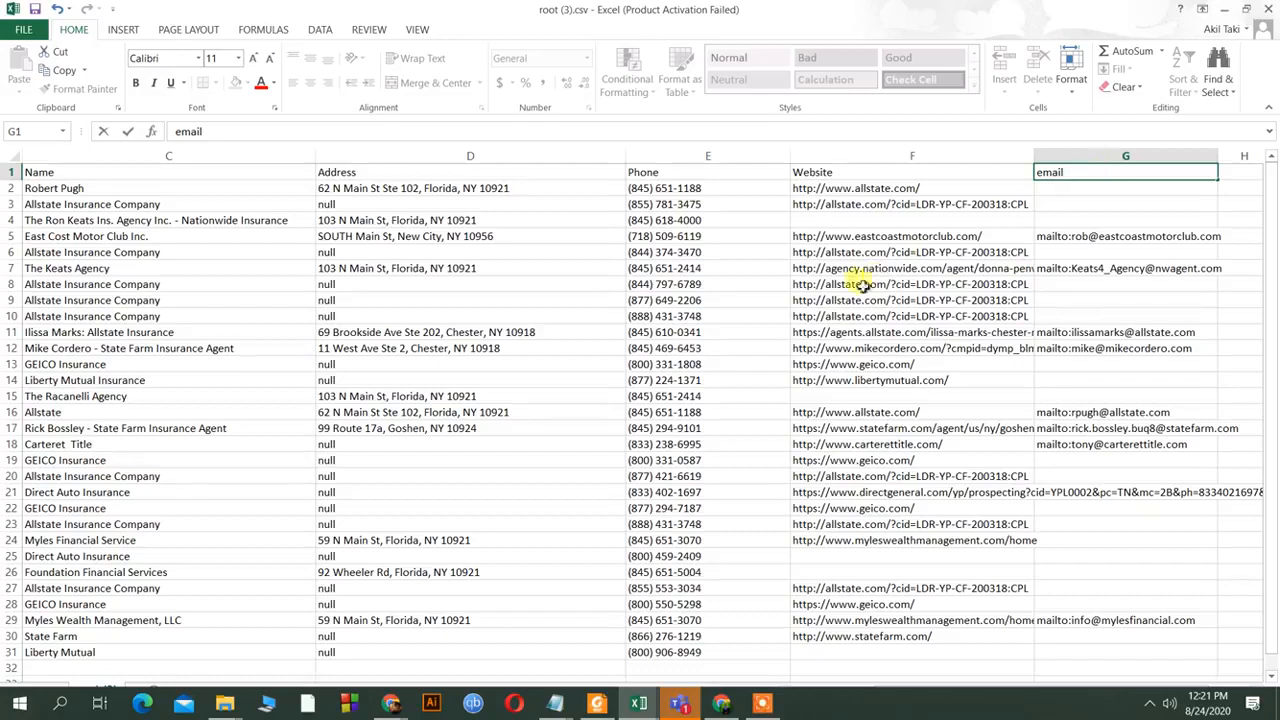
key("BackSpace")
key("Home")
key("Delete")
type("E")
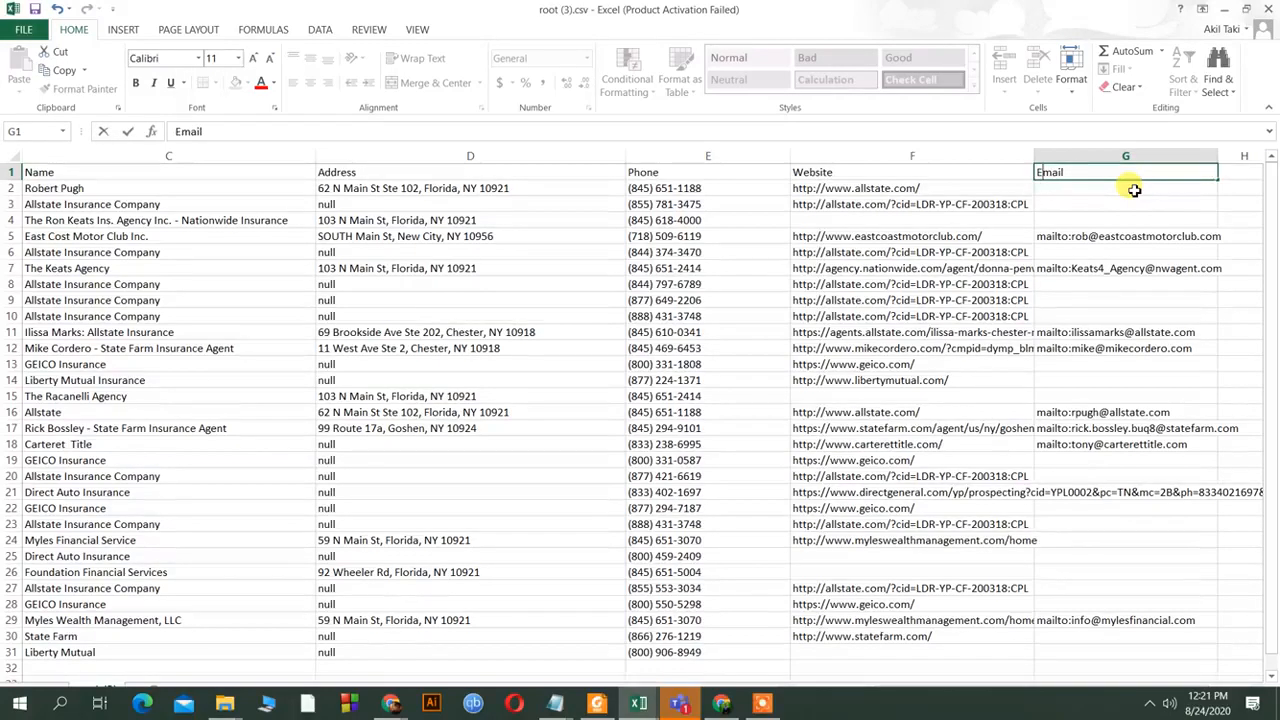
key("Return")
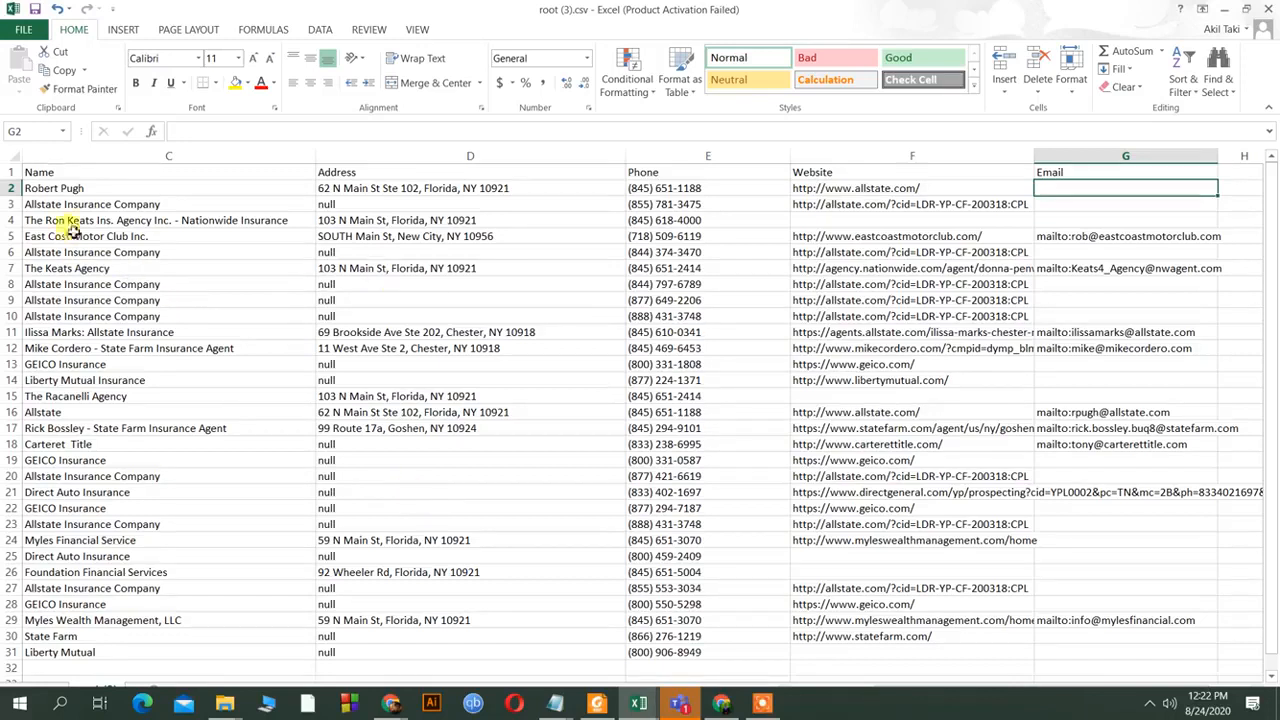
Give the Name, Address, Phone, Website and Email headers the pink Bad cell style.
left_click(140, 174, "ctrl")
left_click(360, 175, "ctrl")
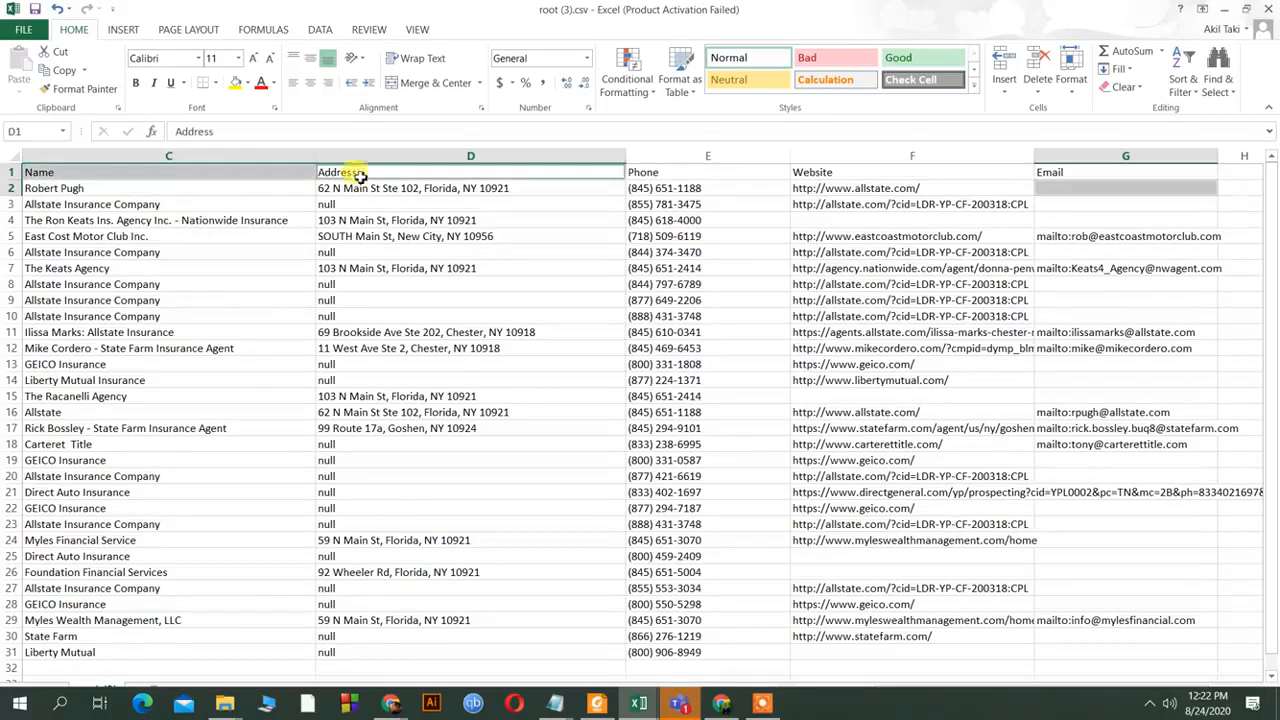
left_click(630, 176, "ctrl")
left_click(880, 171, "ctrl")
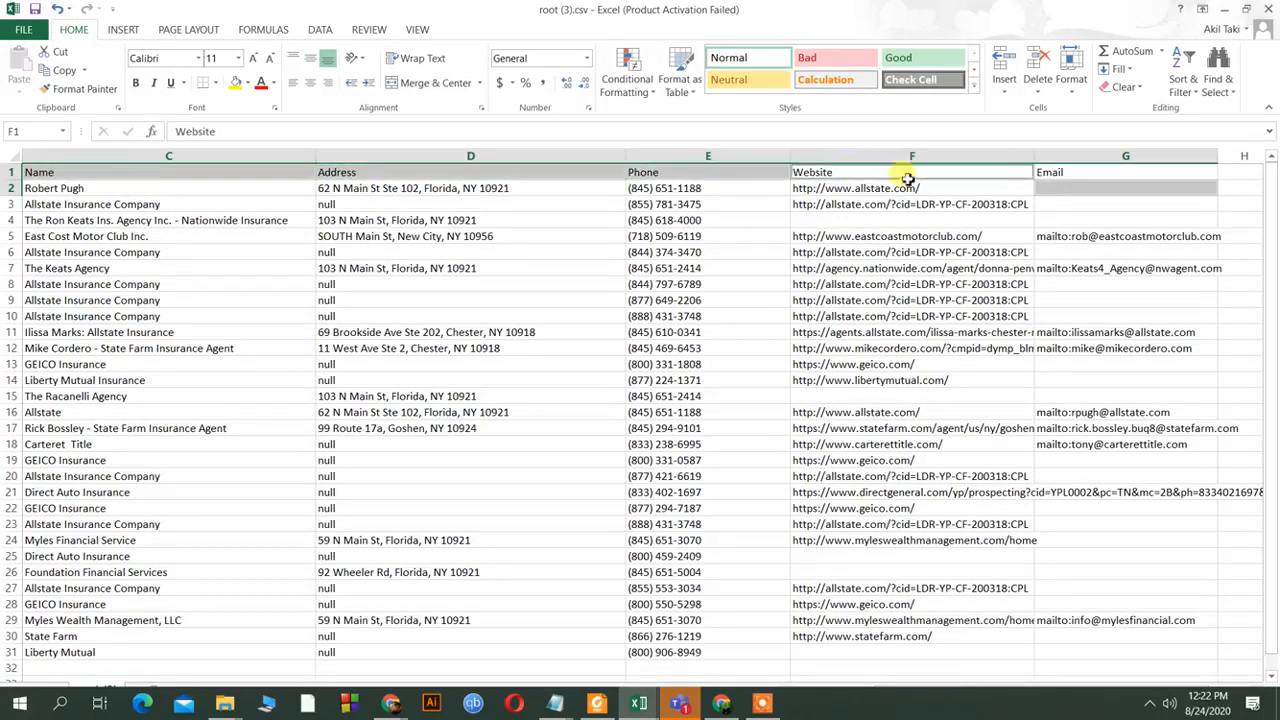
left_click(1053, 173, "ctrl")
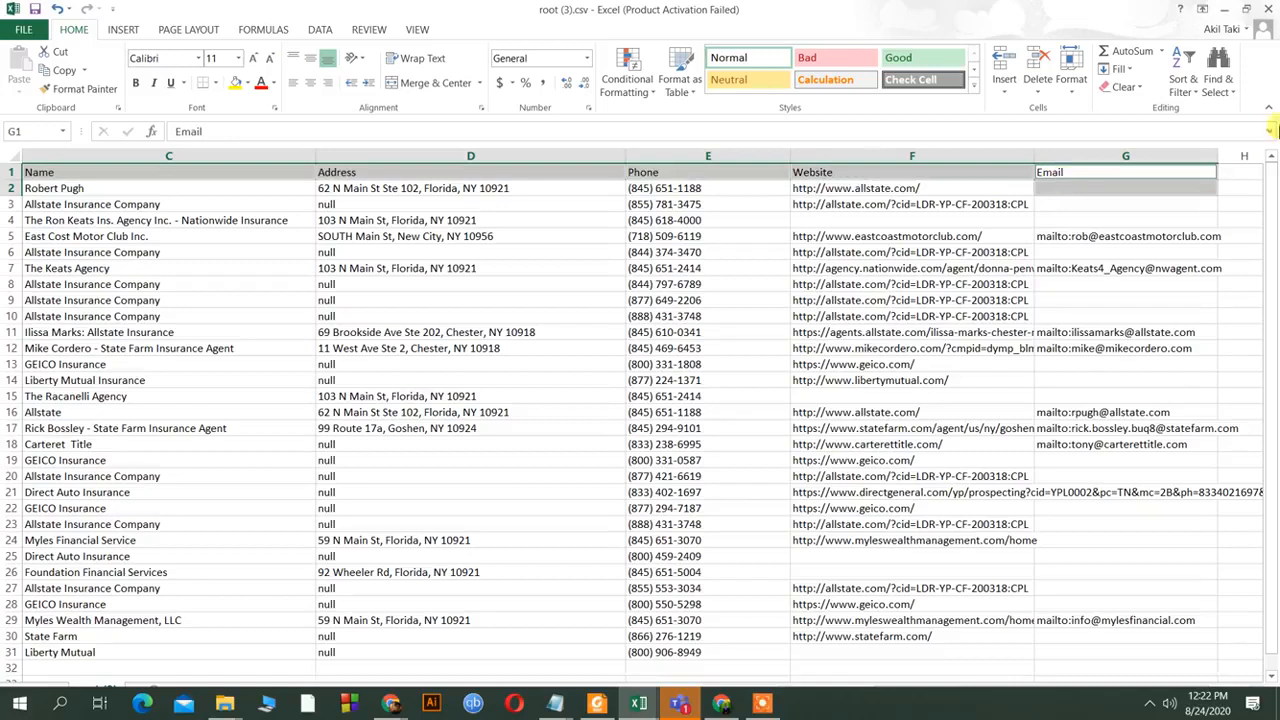
left_click(814, 57)
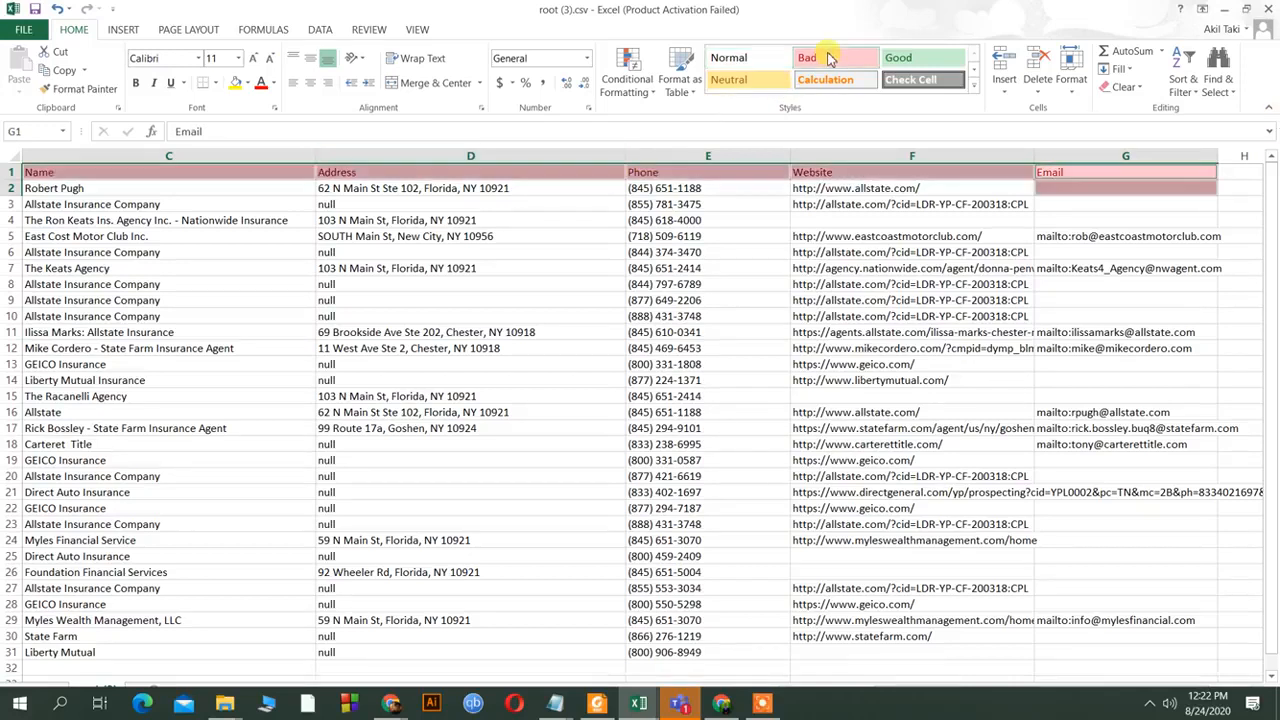
Reset cell G2, which turned pink by mistake, back to Normal style.
left_click(1155, 219)
left_click(1111, 192)
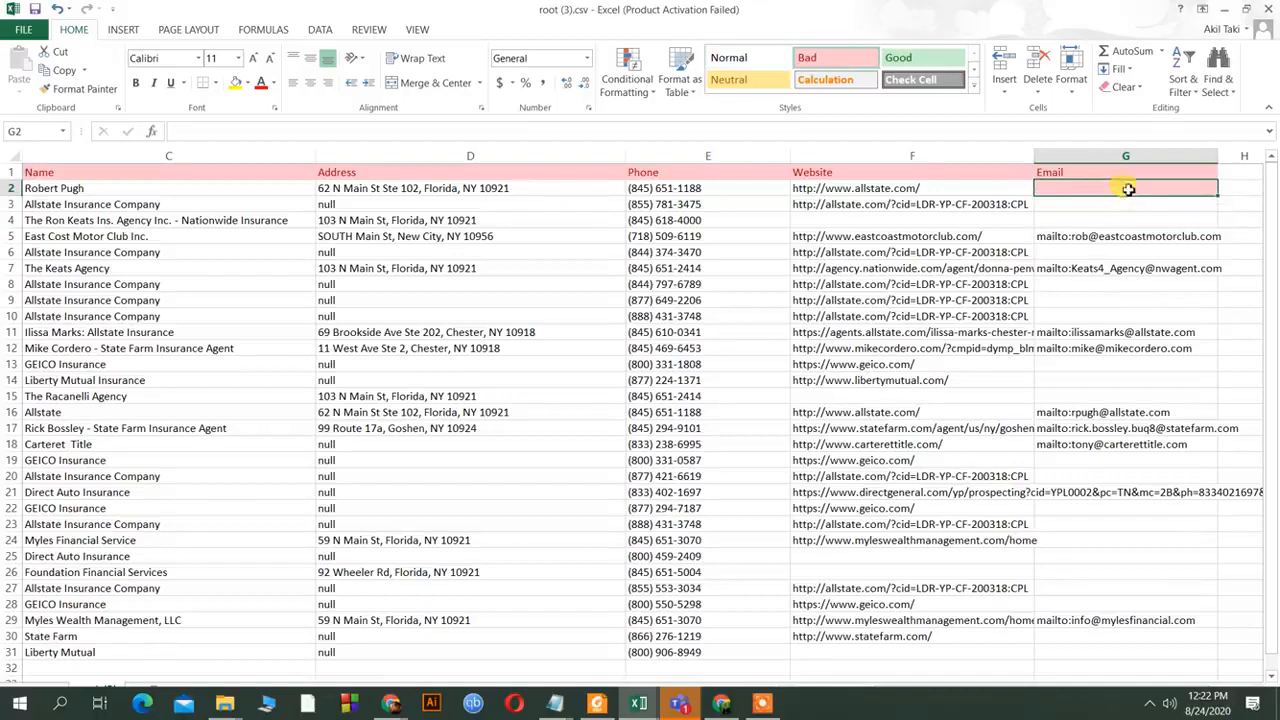
left_click(766, 57)
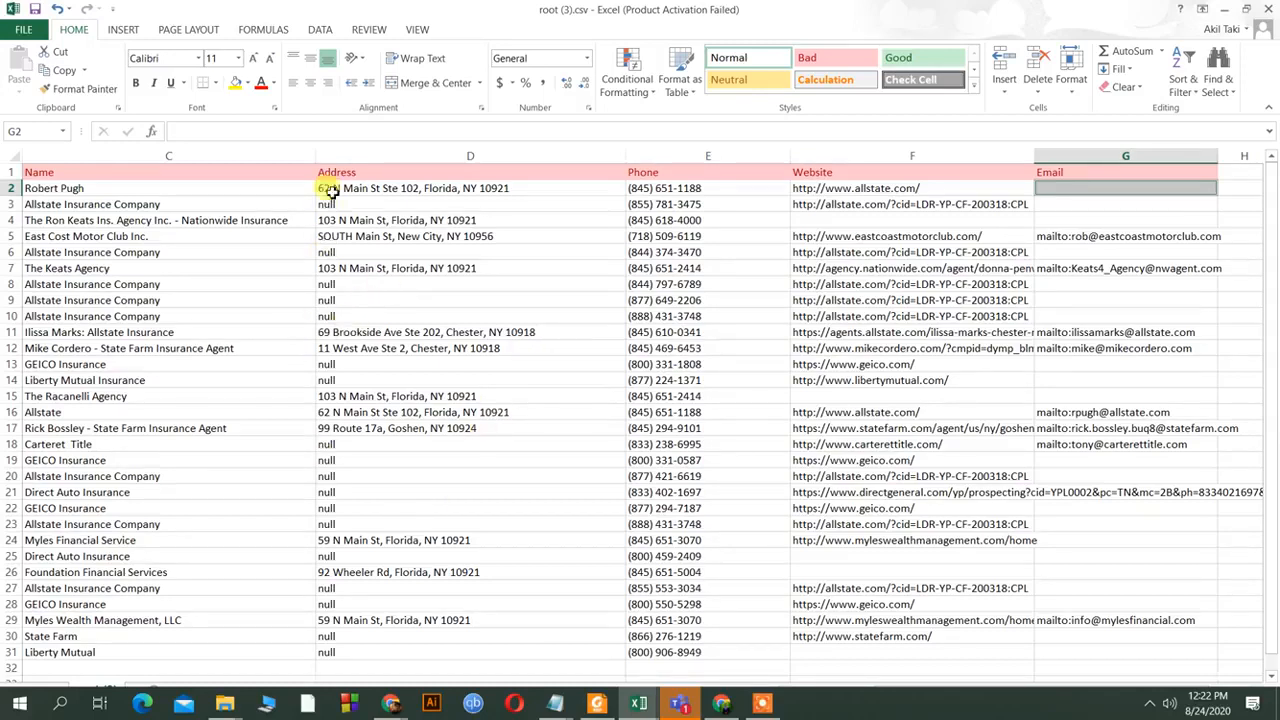
Switch to Chrome and show the Myles Wealth Management Yellow Pages listing tab.
scroll(372, 622, "down", 3)
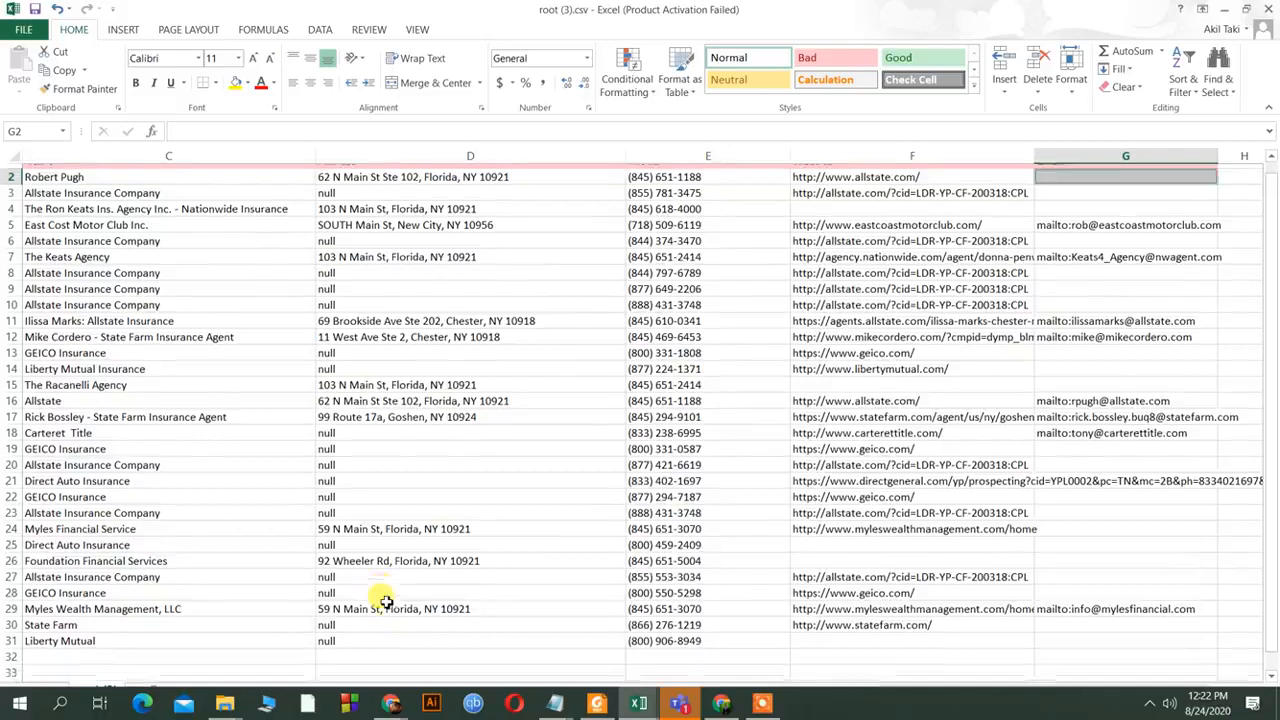
scroll(838, 495, "up", 3)
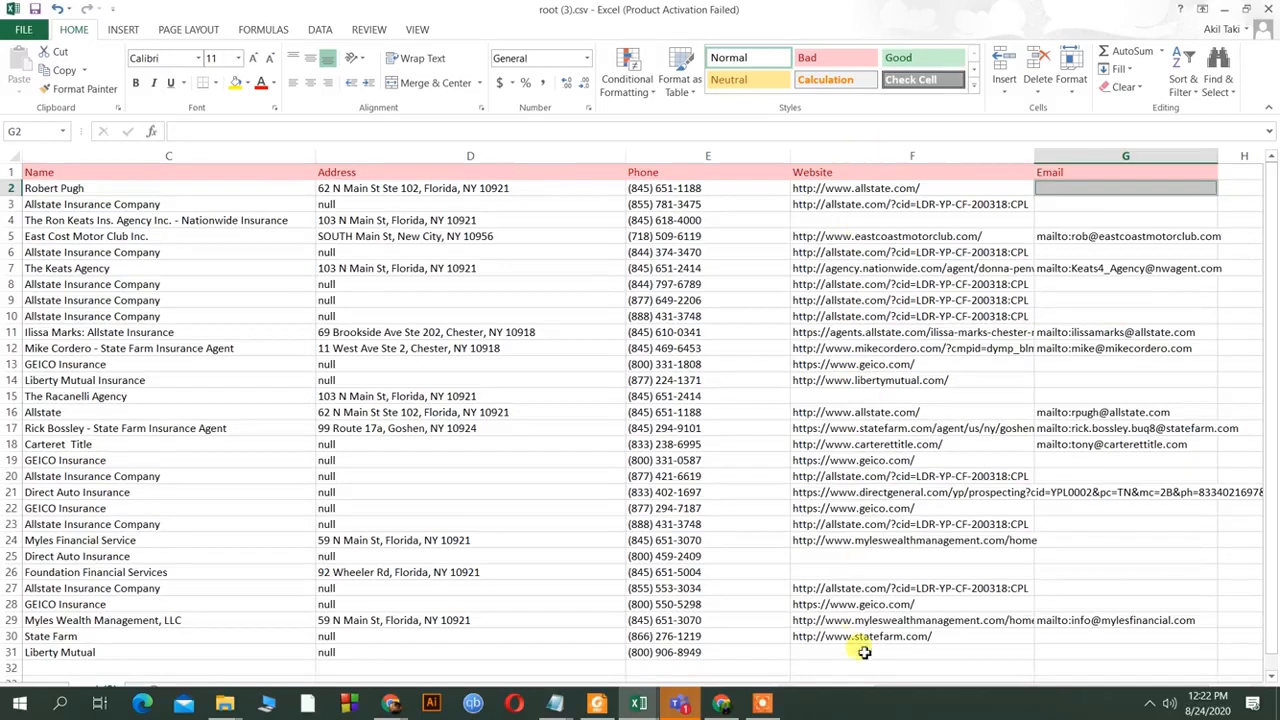
scroll(686, 337, "down", 7)
scroll(689, 337, "up", 7)
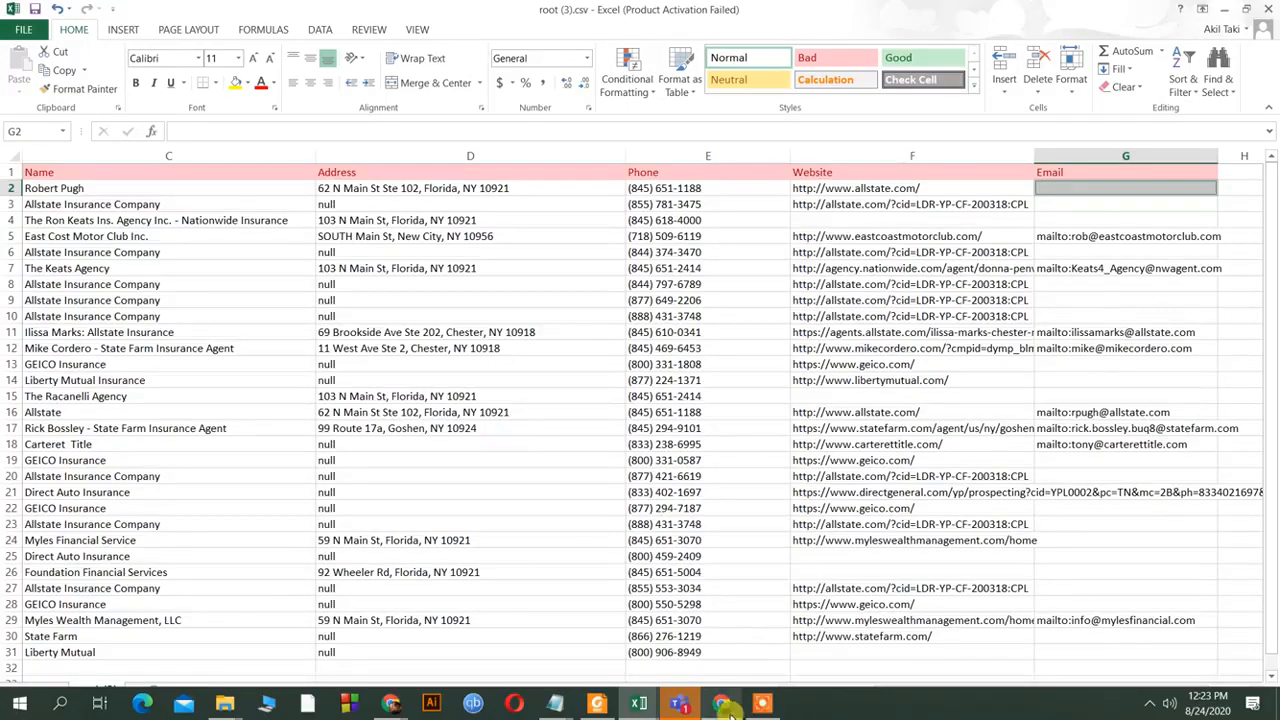
left_click(721, 703)
left_click(735, 14)
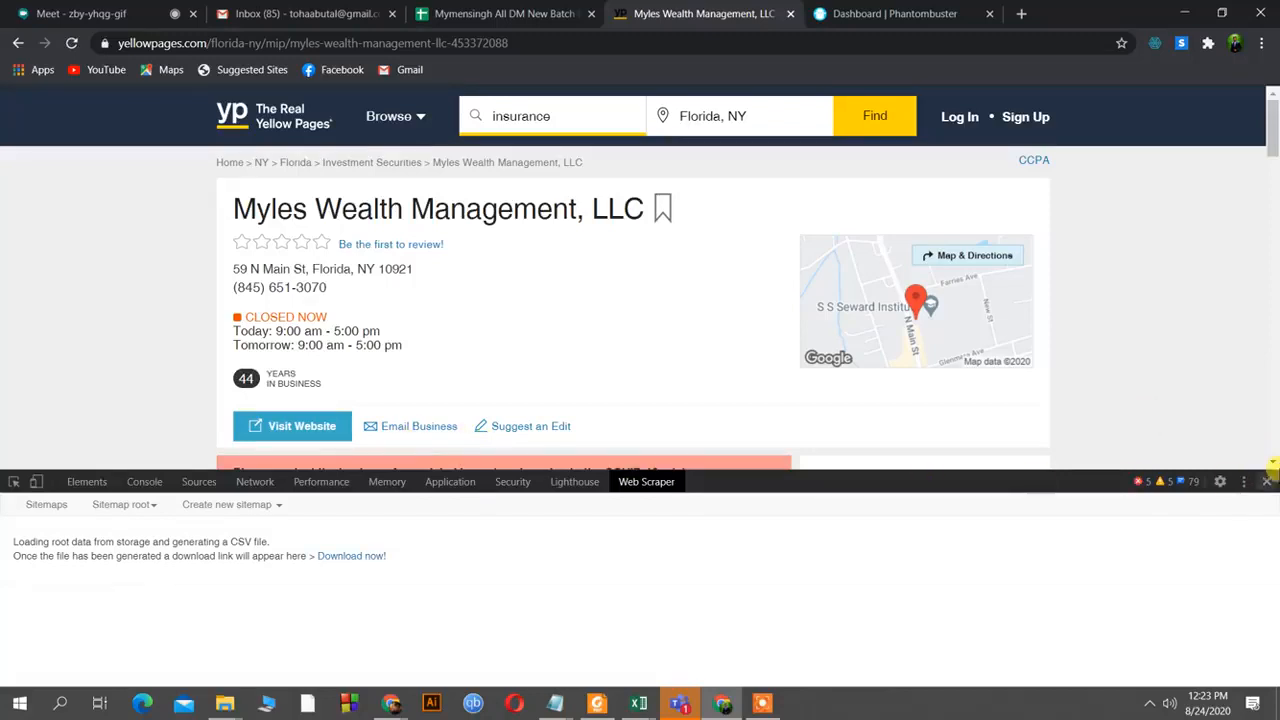
Close the Web Scraper panel, return to the Florida, NY insurance results, and minimize Chrome.
left_click(1268, 483)
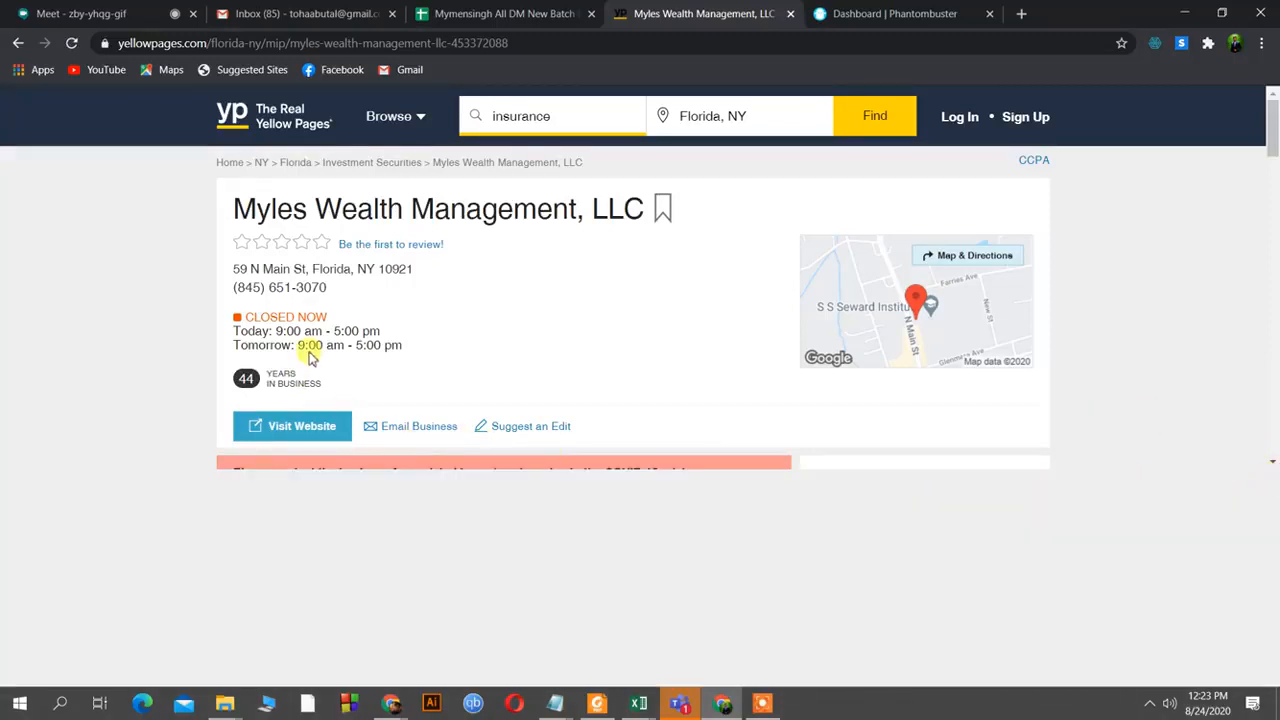
left_click(16, 43)
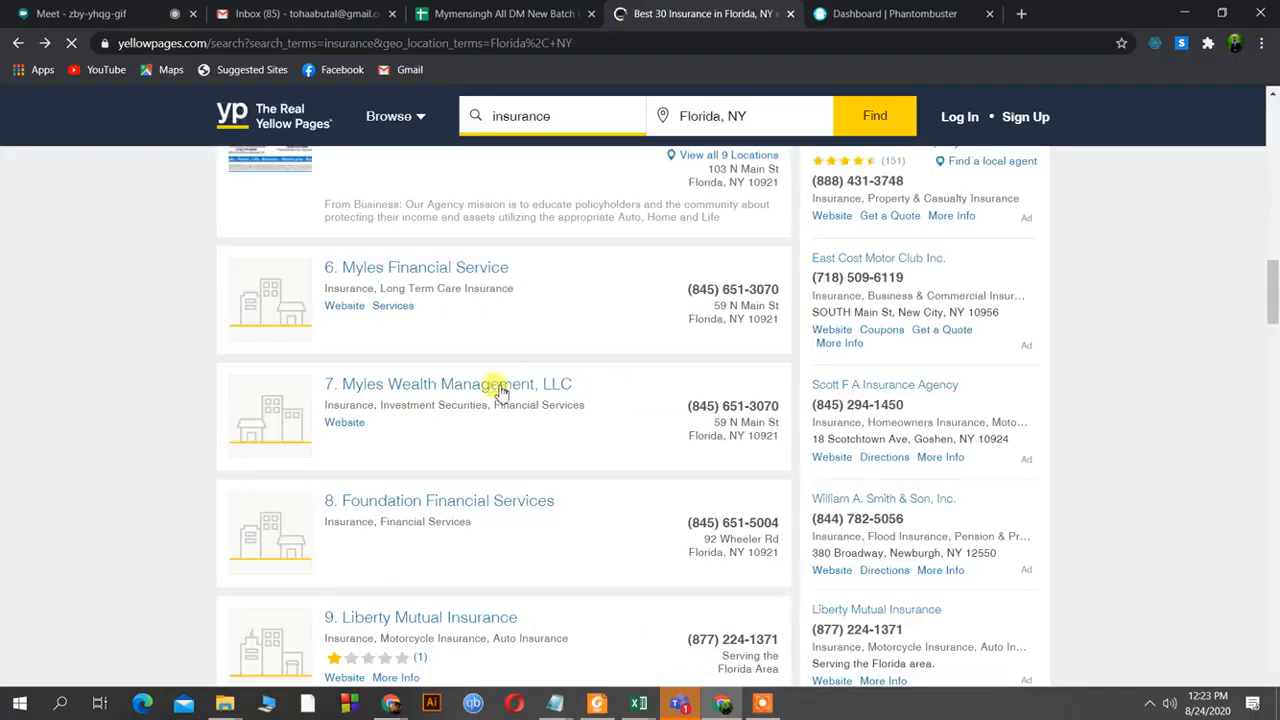
scroll(505, 370, "up", 4)
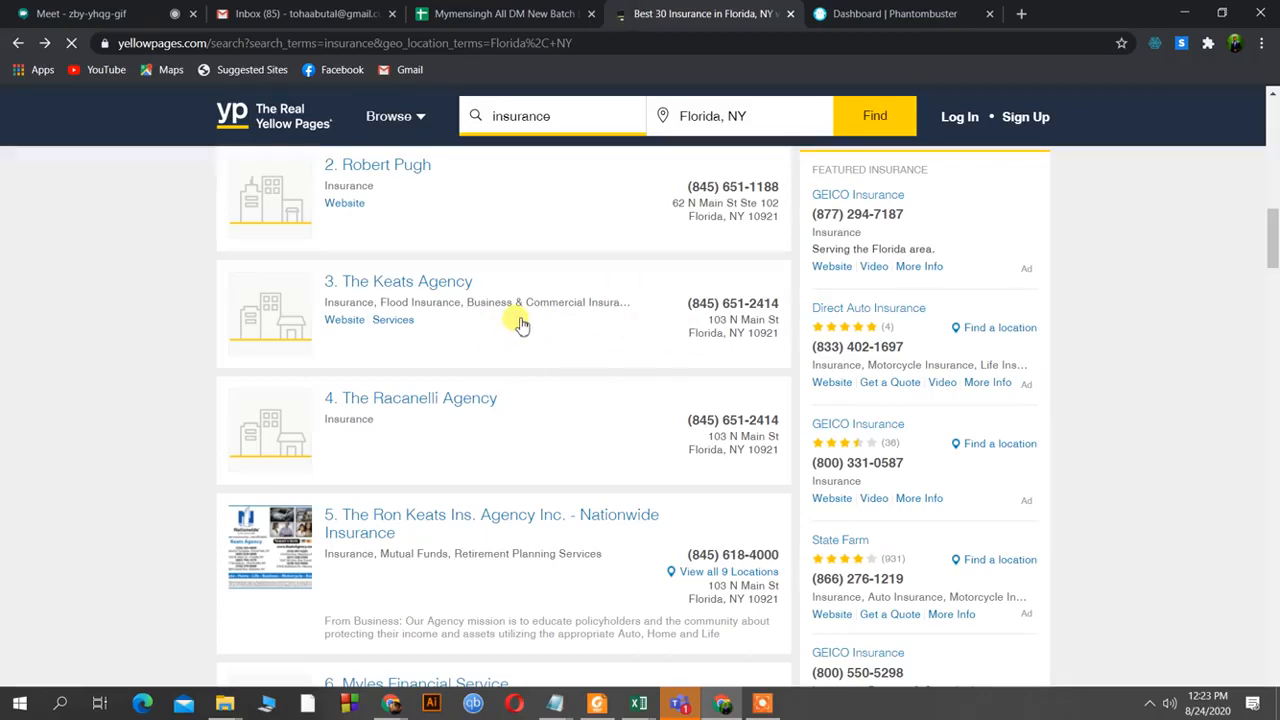
left_click(1183, 12)
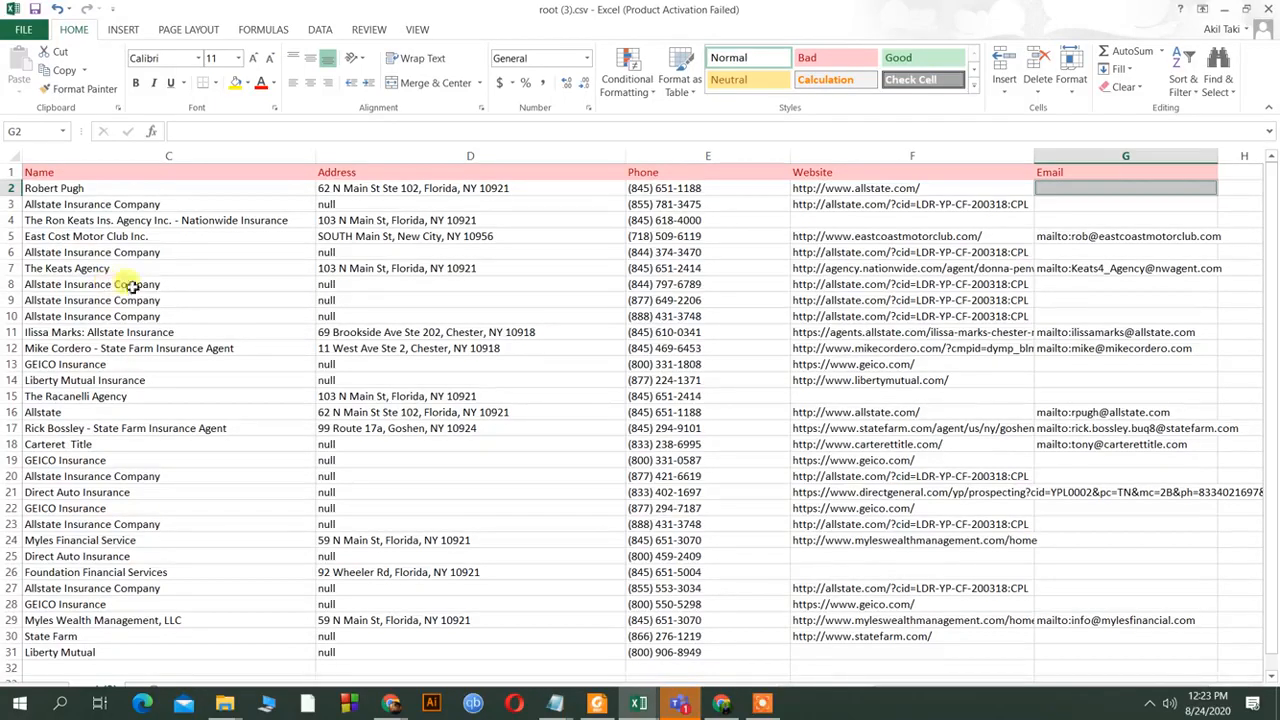
Select the null address in D3 and open Find and Replace with Find what ready.
left_click(331, 205)
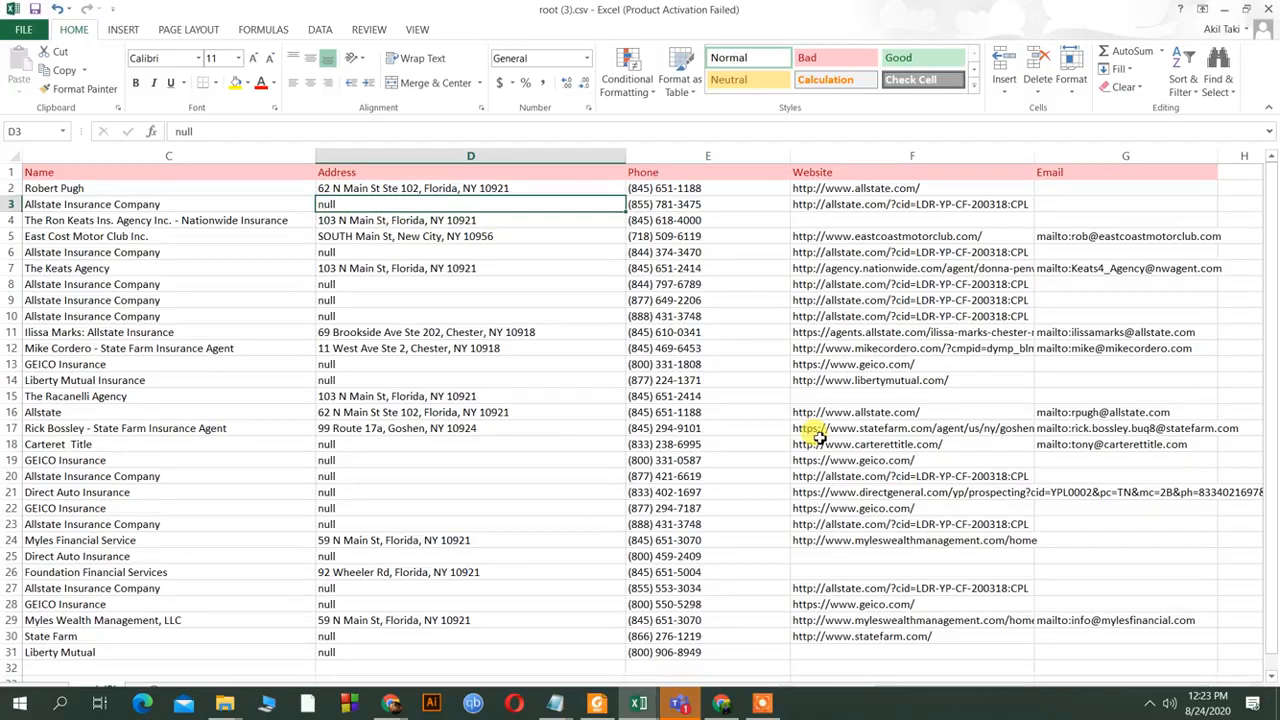
key("ctrl+f")
left_click(266, 391)
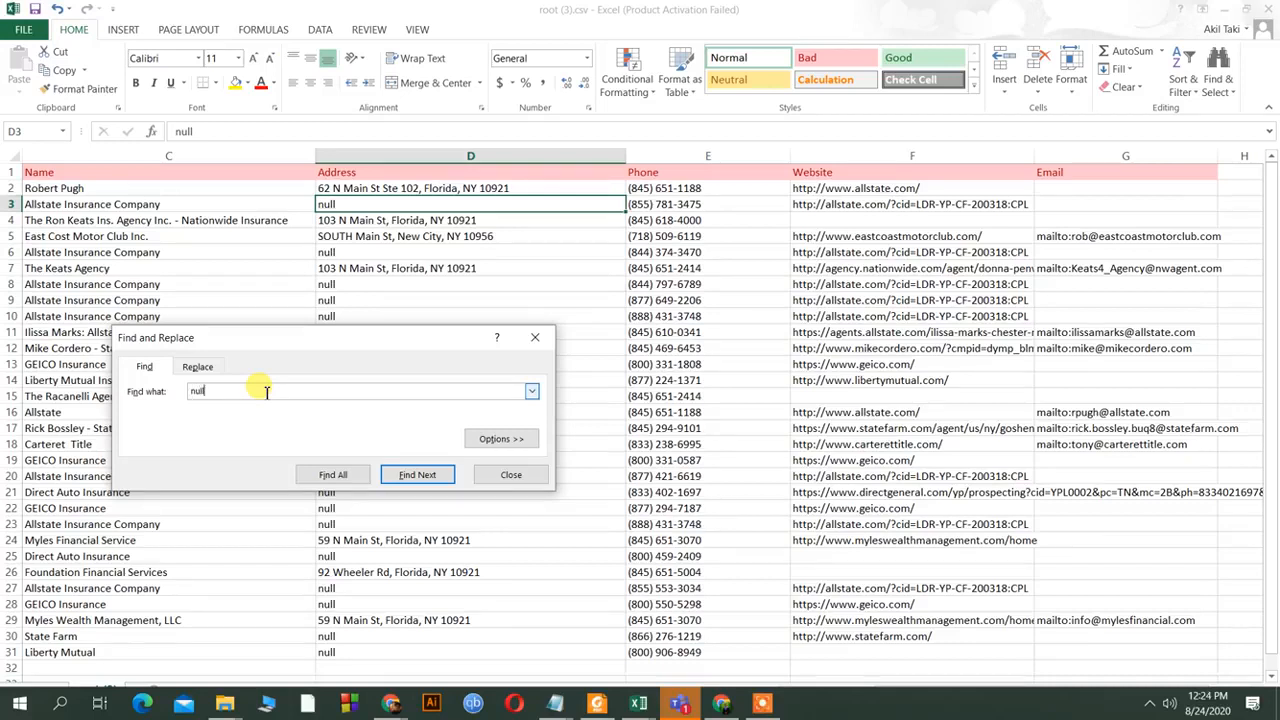
Replace all 18 'null' entries with '-' and close Find and Replace.
type("null")
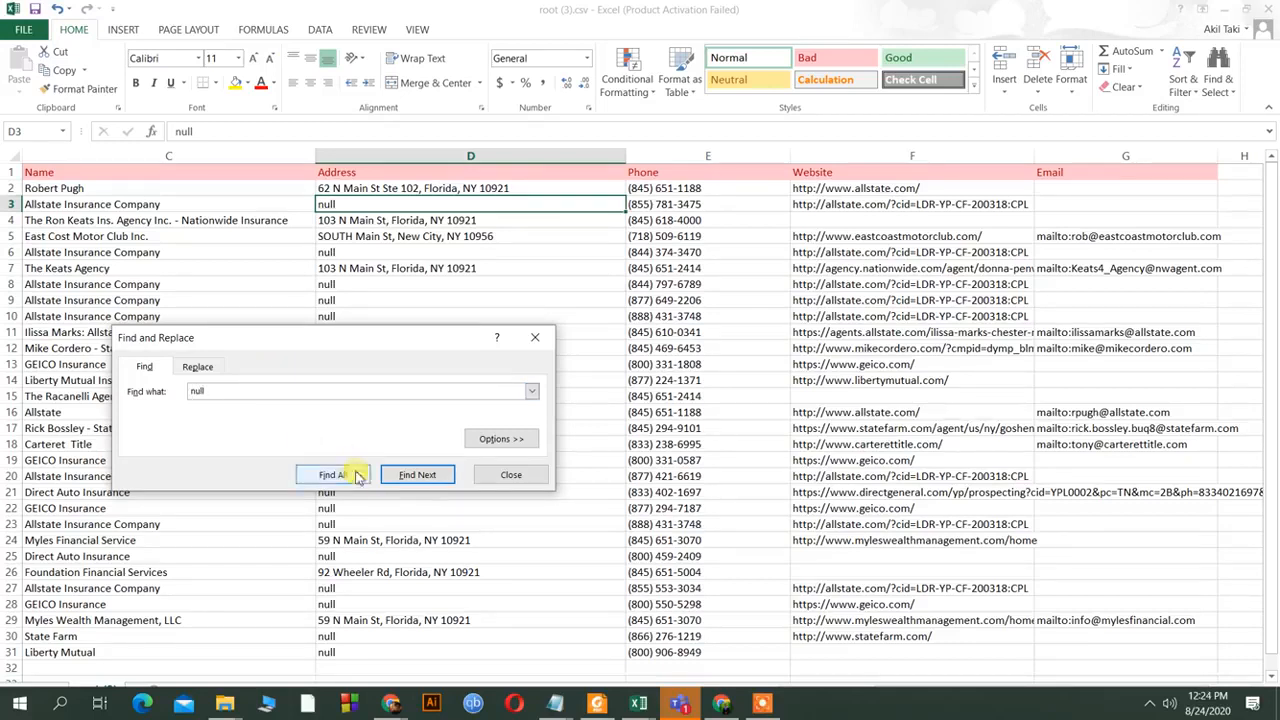
left_click(334, 474)
left_click(197, 366)
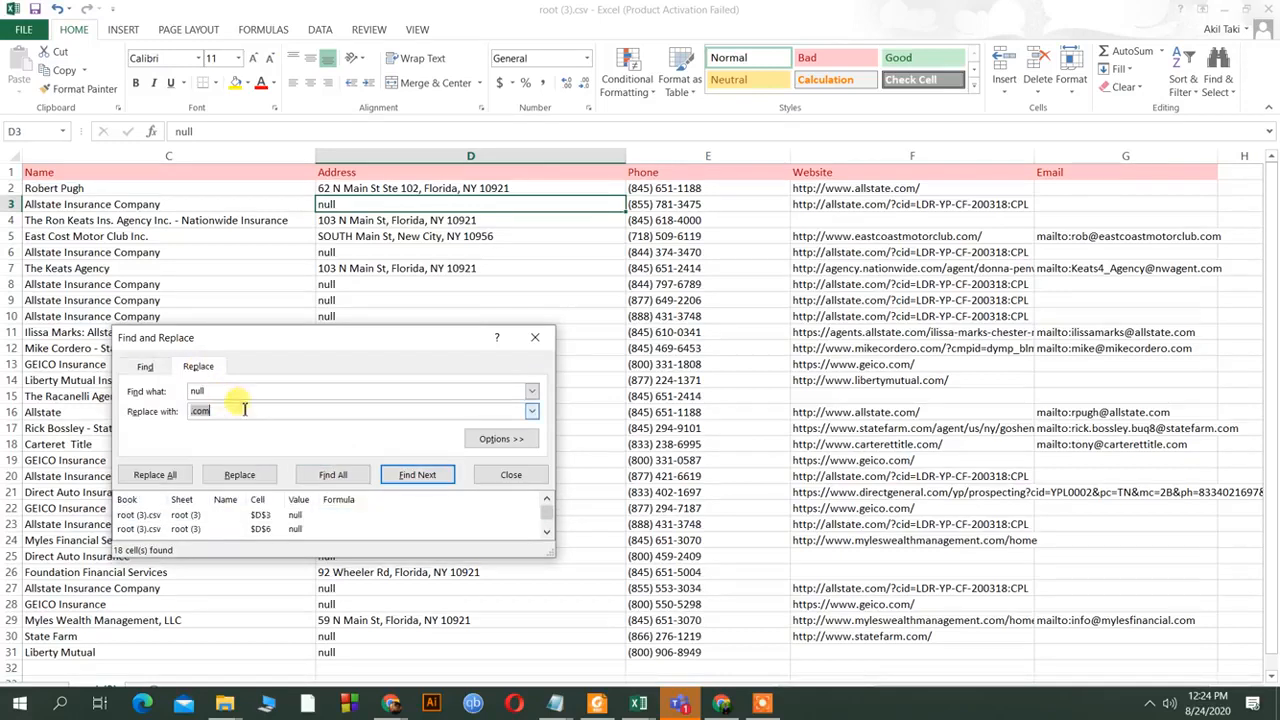
key("BackSpace")
left_click(179, 476)
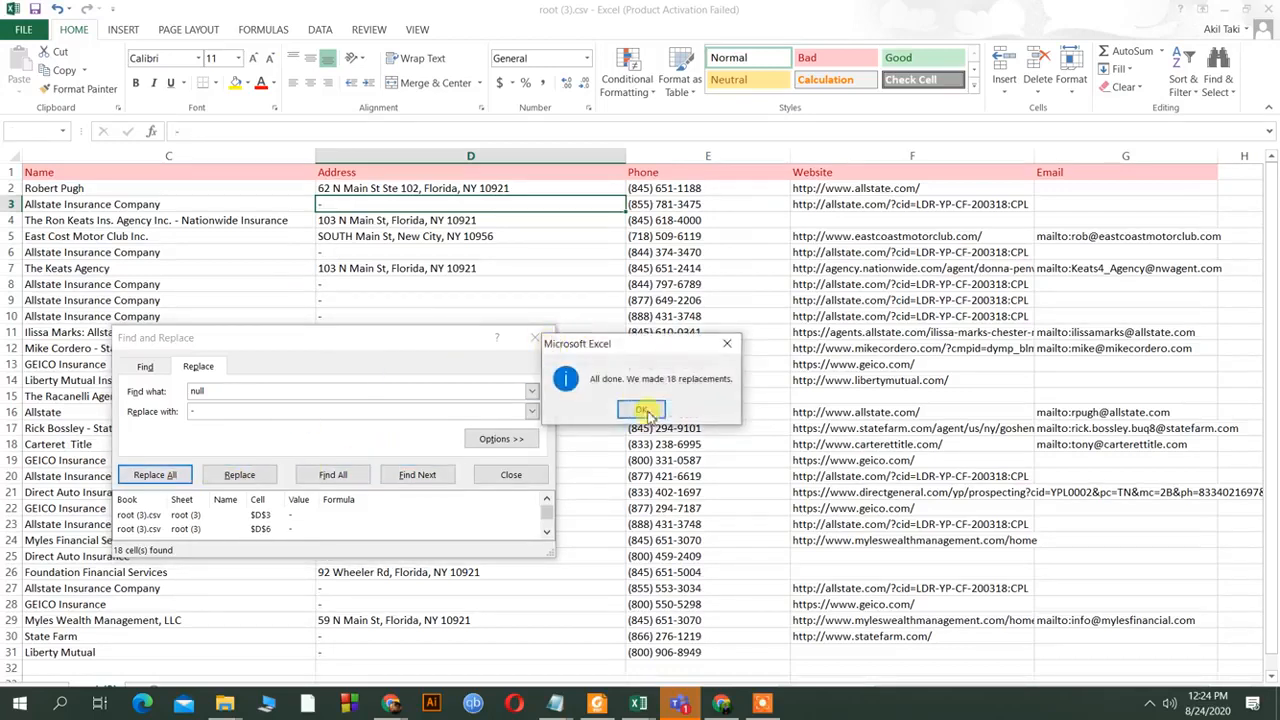
left_click(643, 408)
left_click(535, 337)
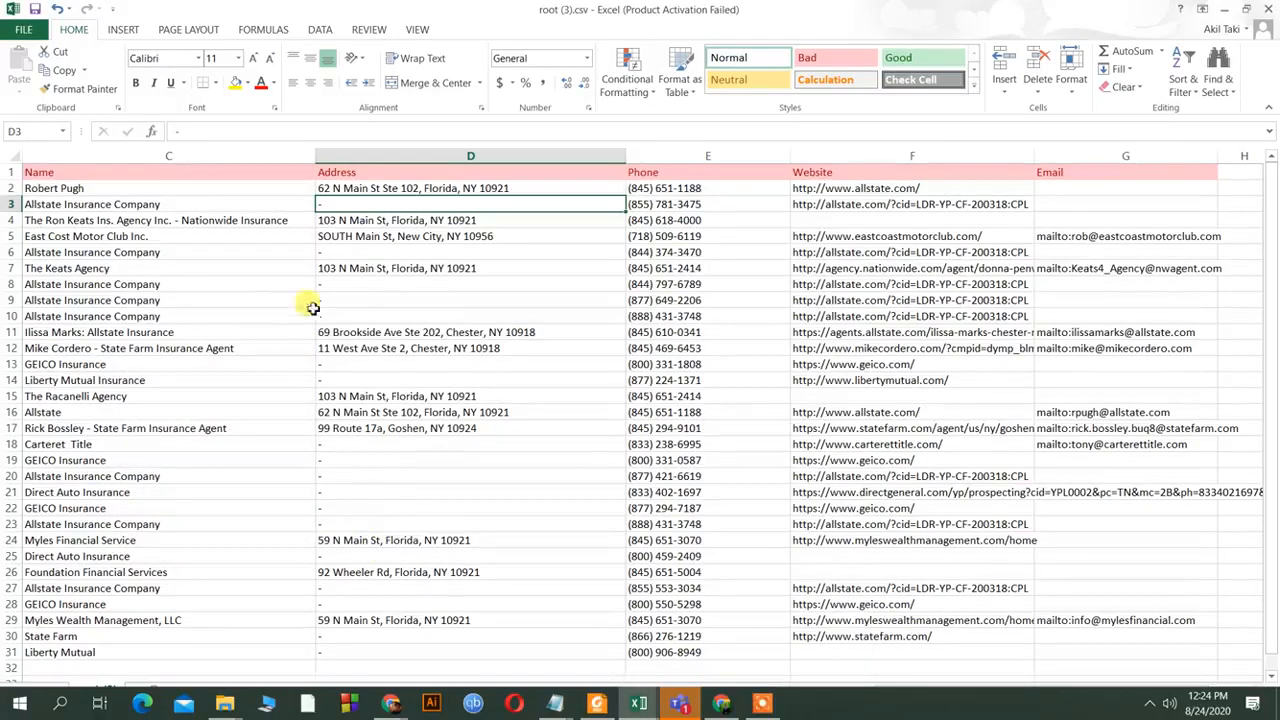
scroll(452, 500, "down", 4)
scroll(459, 502, "up", 4)
left_click(1271, 676)
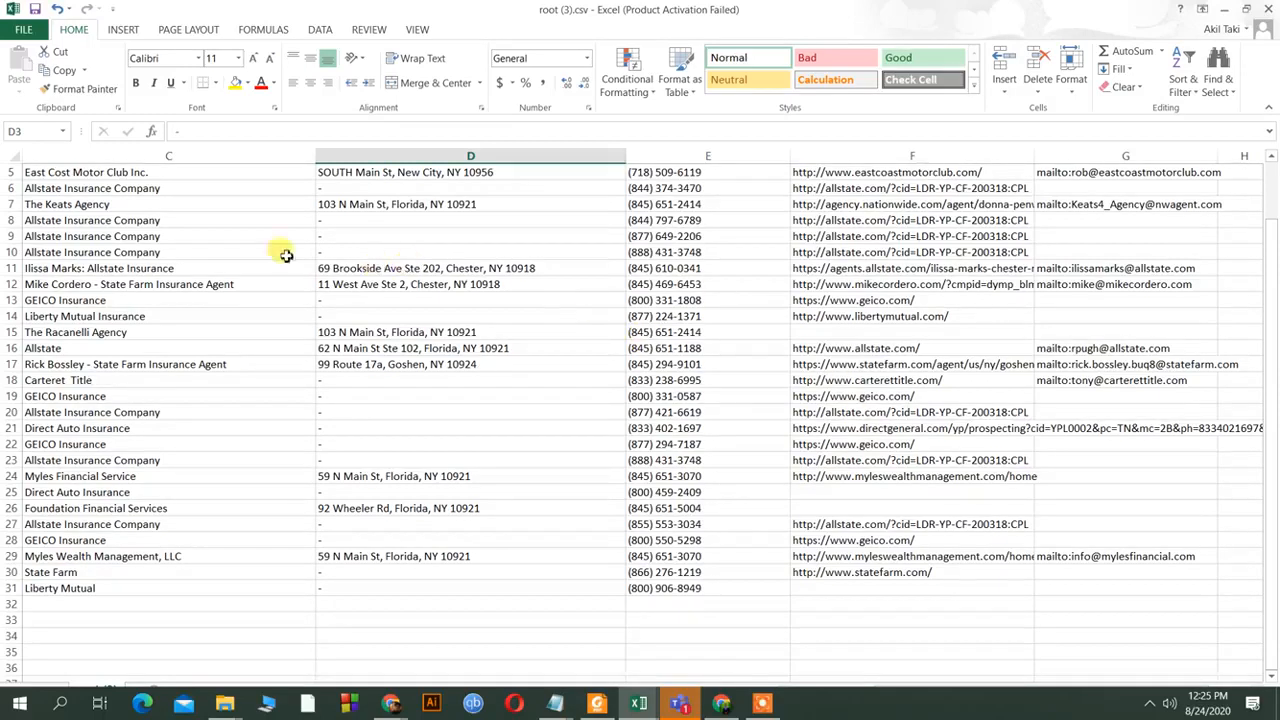
scroll(536, 323, "up", 2)
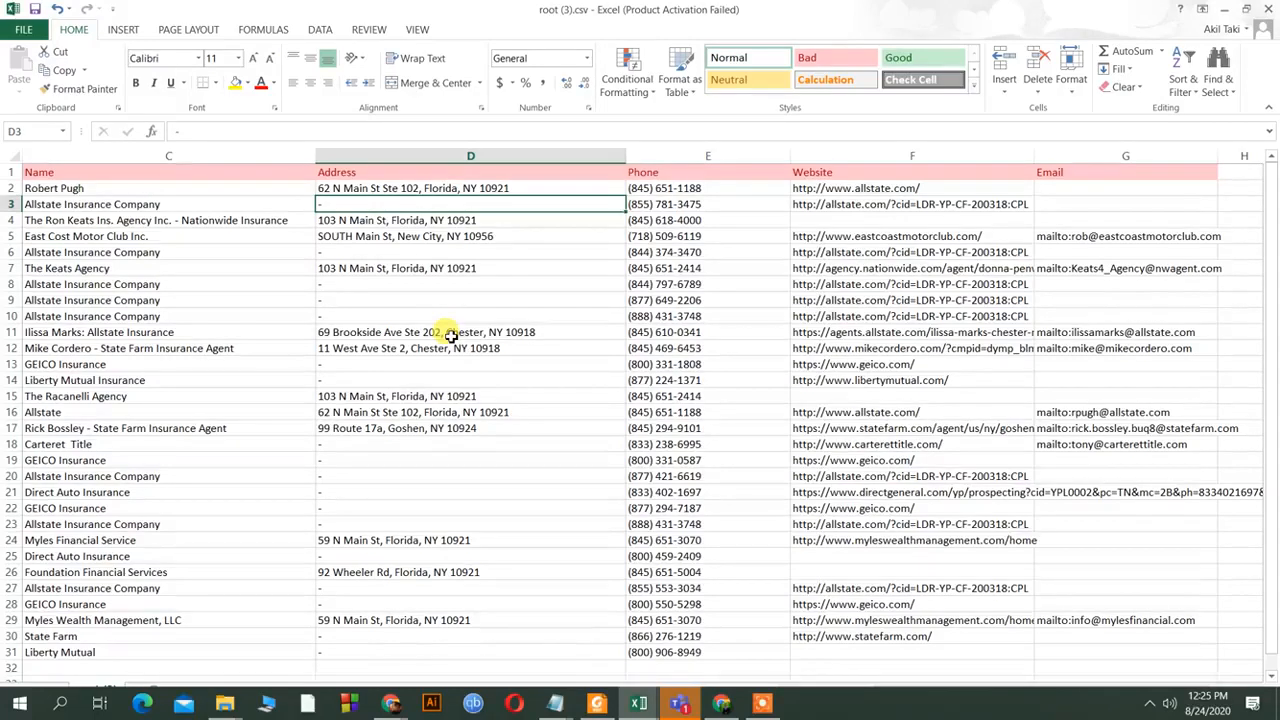
mouse_move(719, 711)
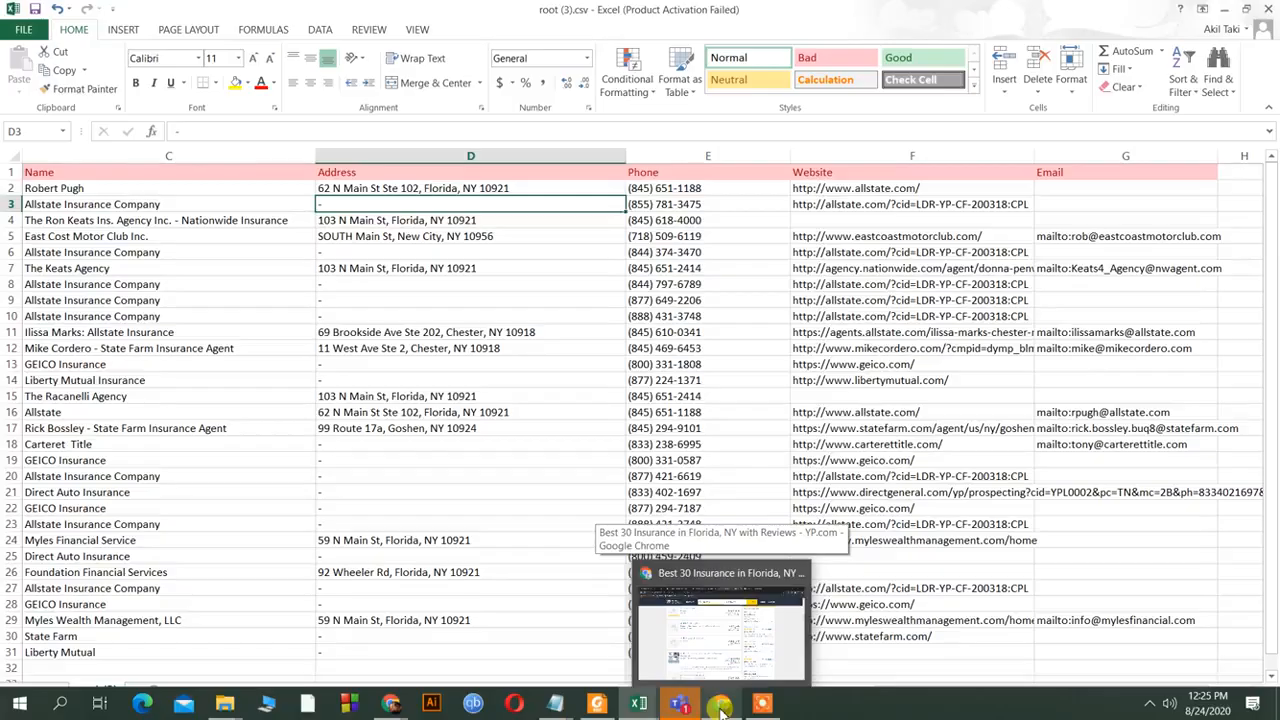
left_click(722, 708)
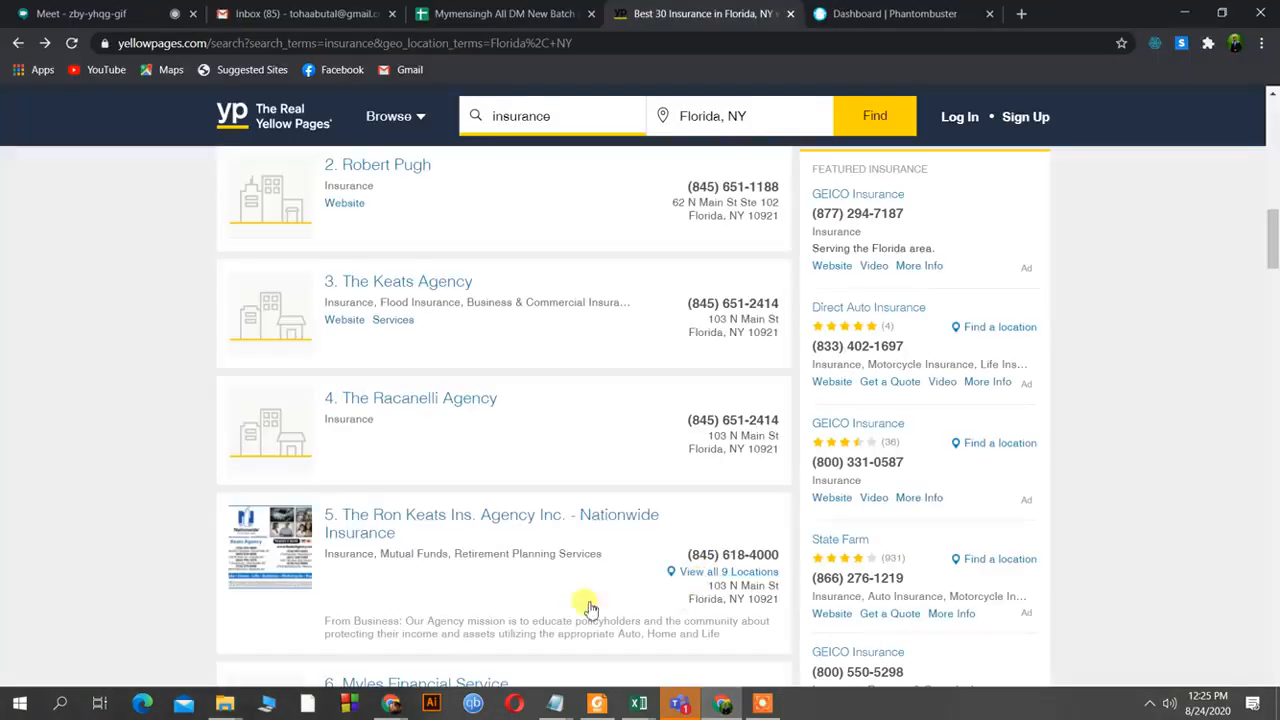
left_click(100, 12)
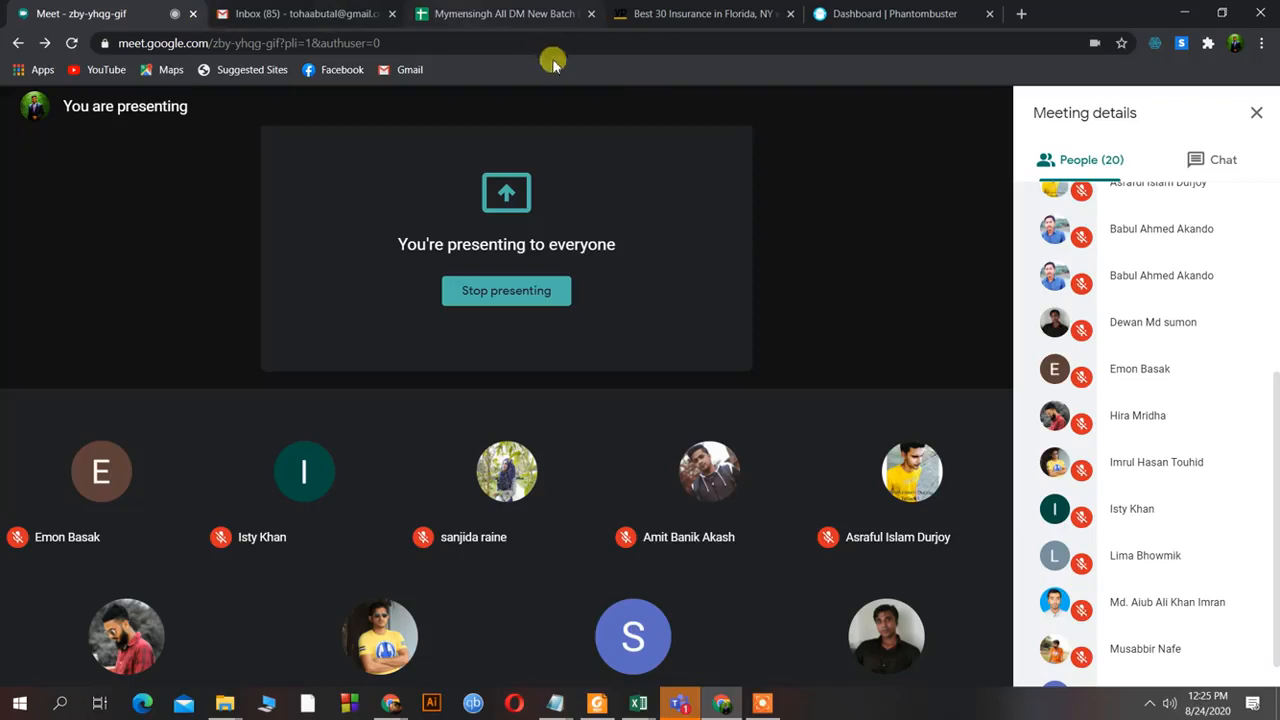
mouse_move(638, 703)
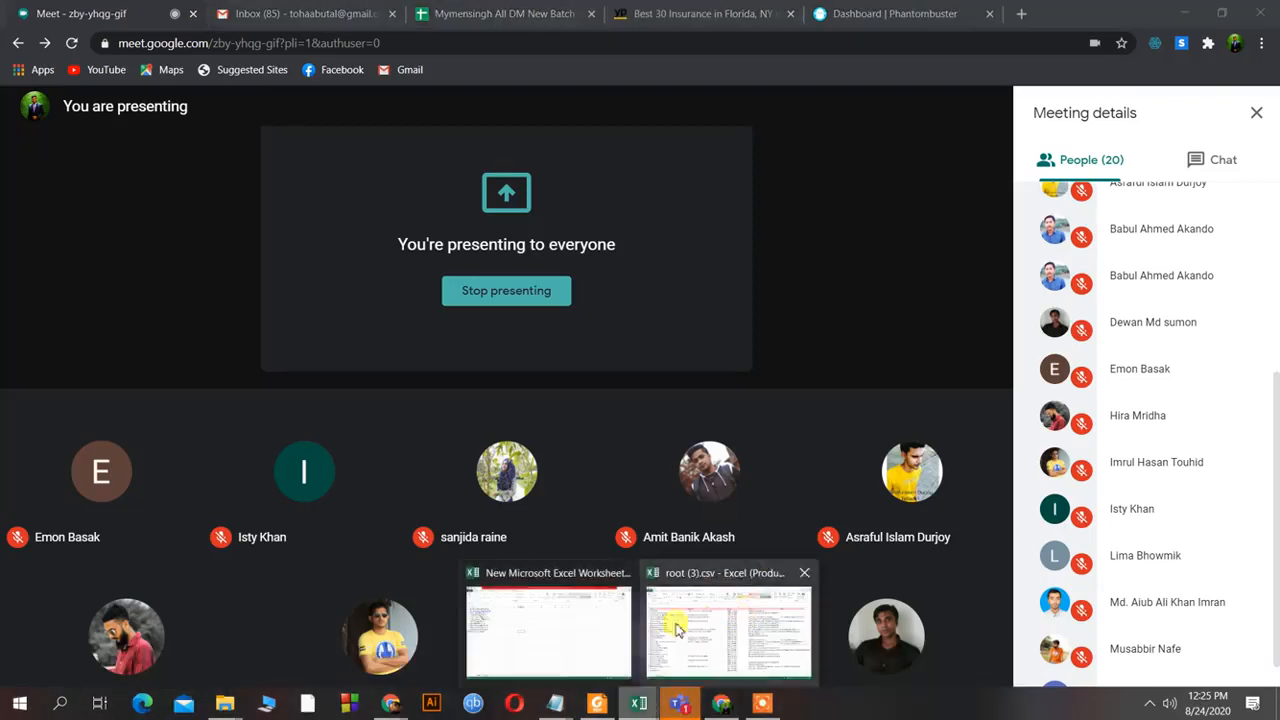
left_click(695, 615)
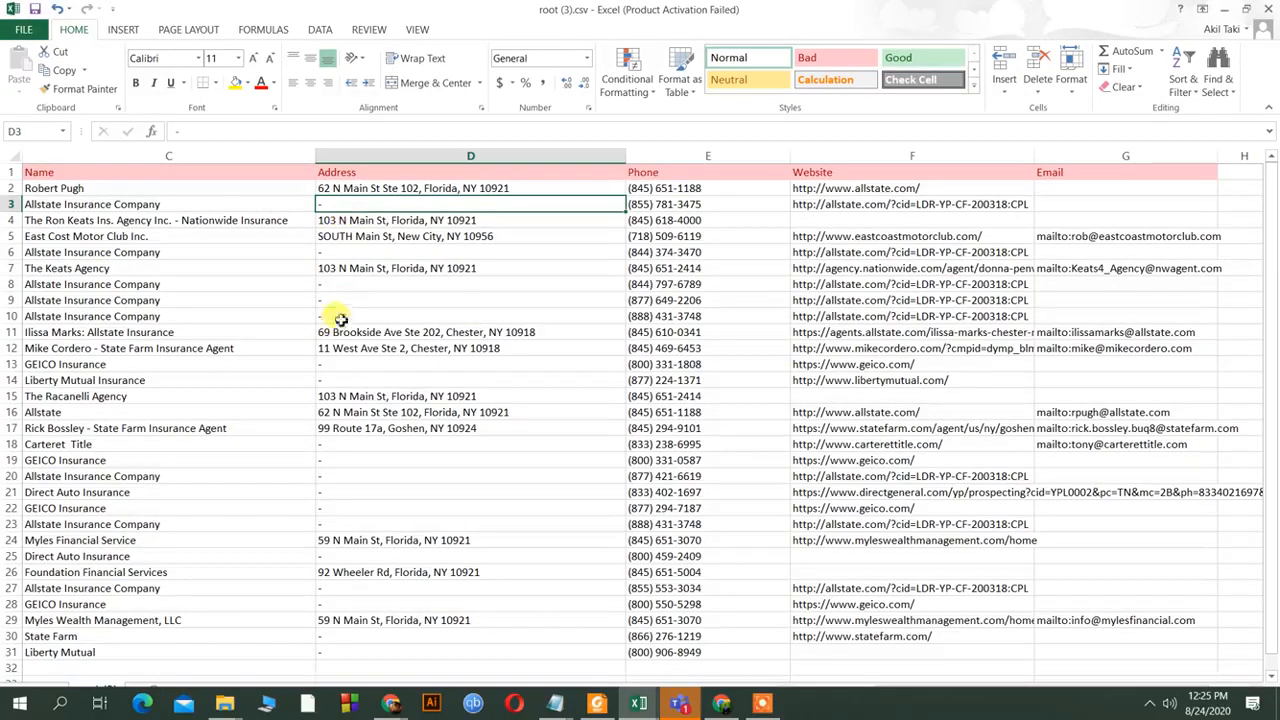
Copy the full Allstate website URL from inside cell F8.
left_click(322, 288)
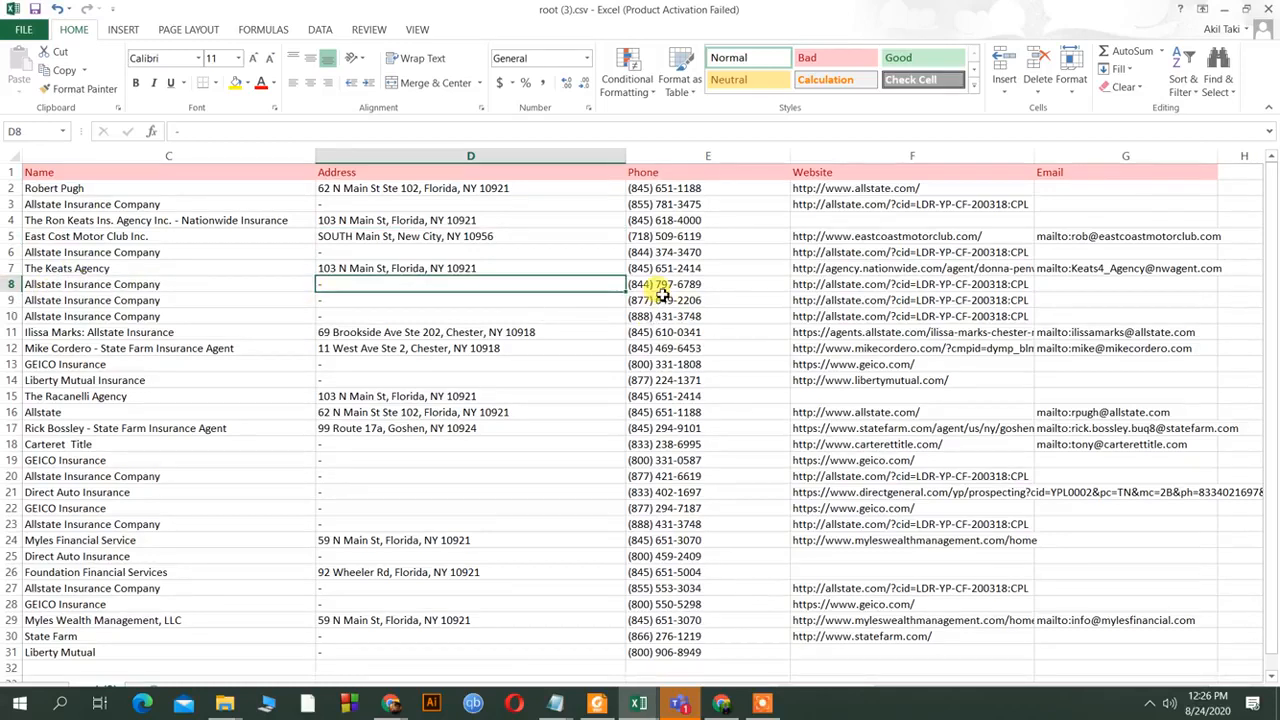
left_click(1027, 287)
double_click(1026, 291)
left_click(1025, 286)
double_click(1030, 285)
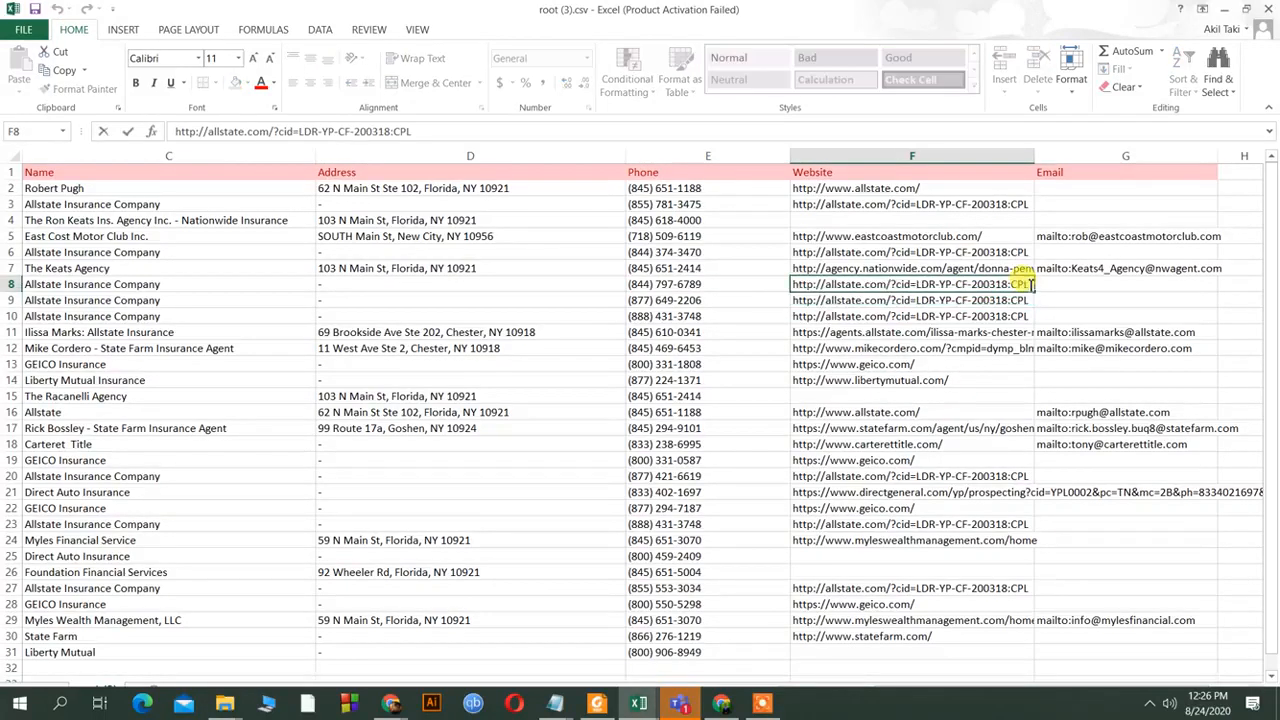
left_click_drag(1022, 284, 743, 286)
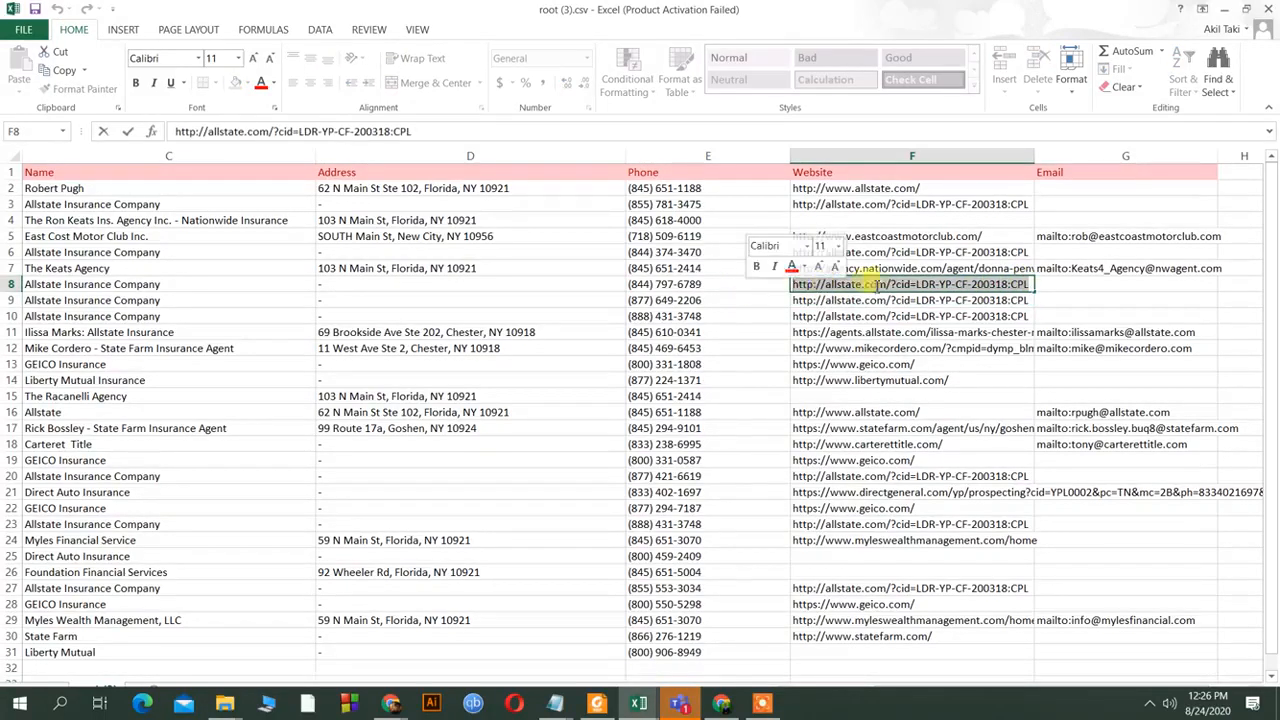
right_click(880, 285)
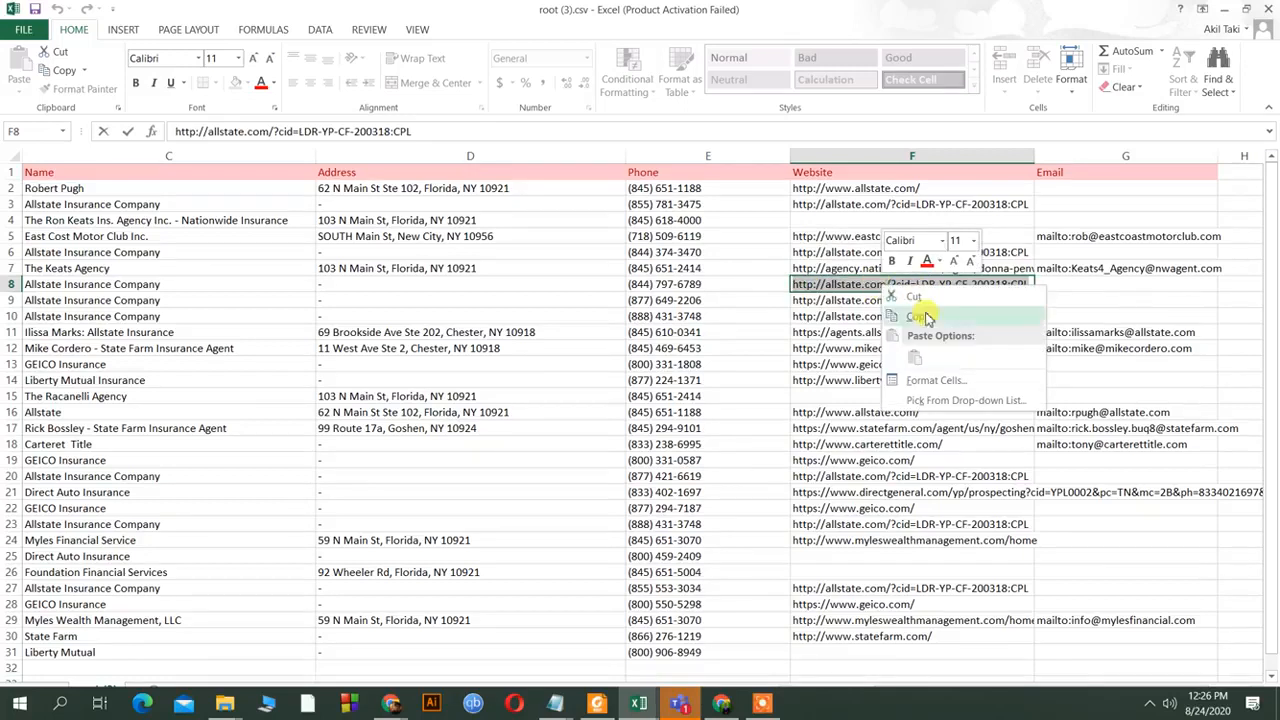
left_click(918, 316)
Minimize Excel and load the copied Allstate URL in a new Chrome tab.
left_click(1222, 12)
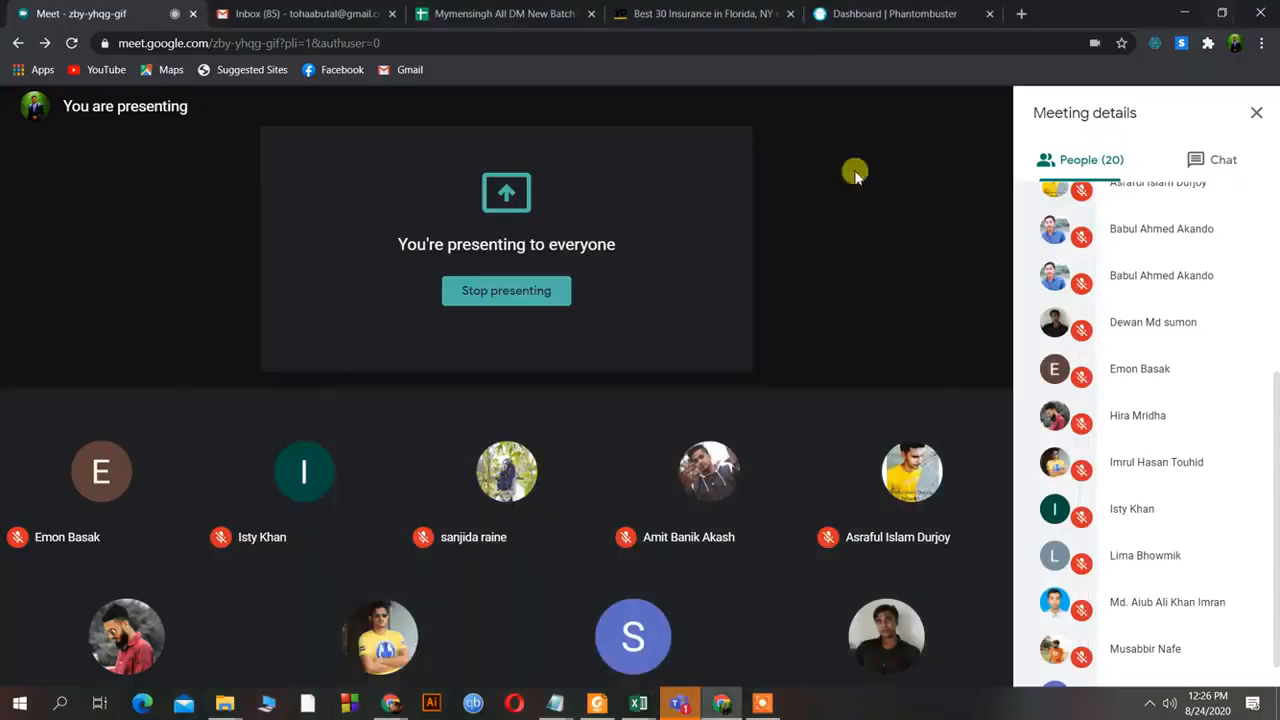
left_click(1015, 18)
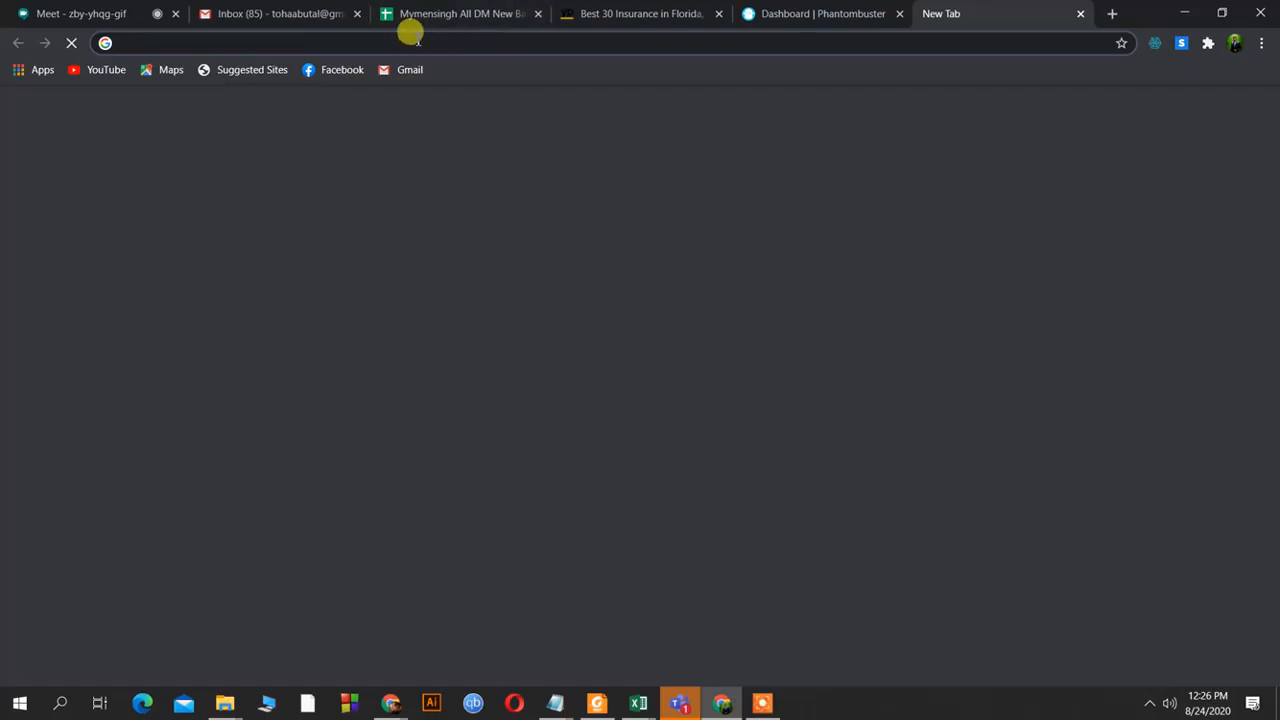
right_click(420, 42)
left_click(492, 168)
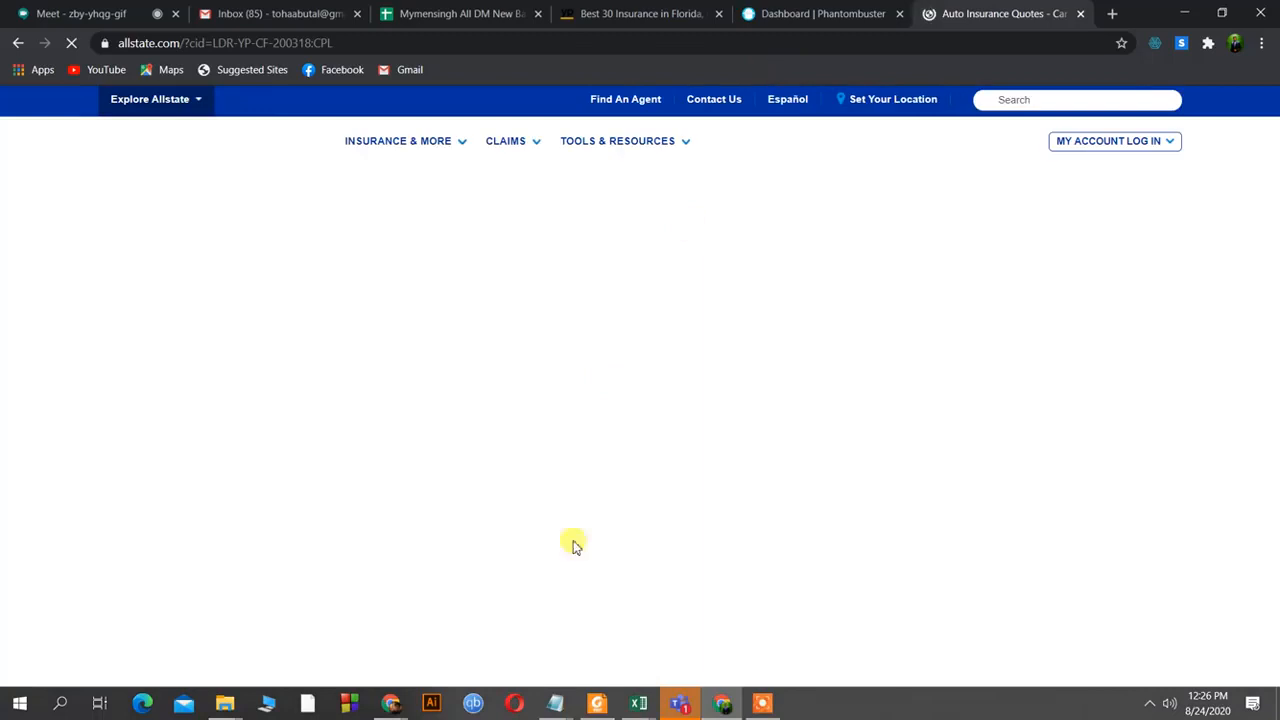
mouse_move(649, 697)
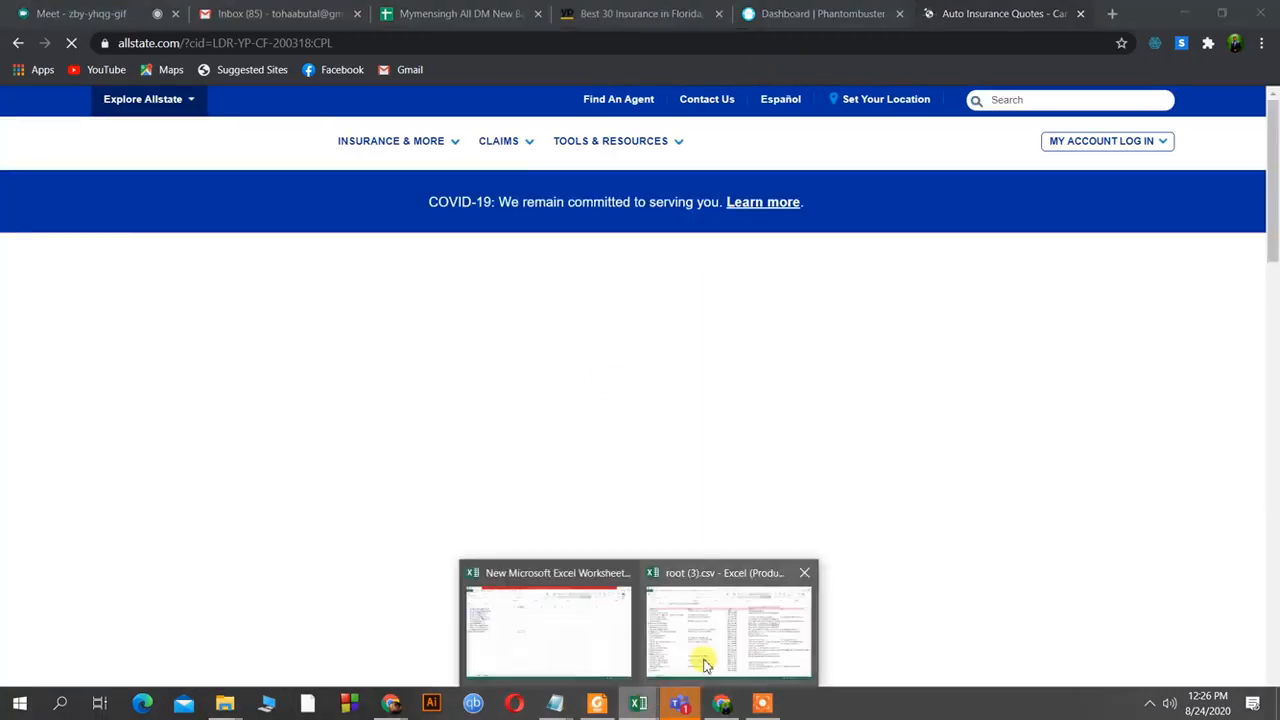
left_click(705, 663)
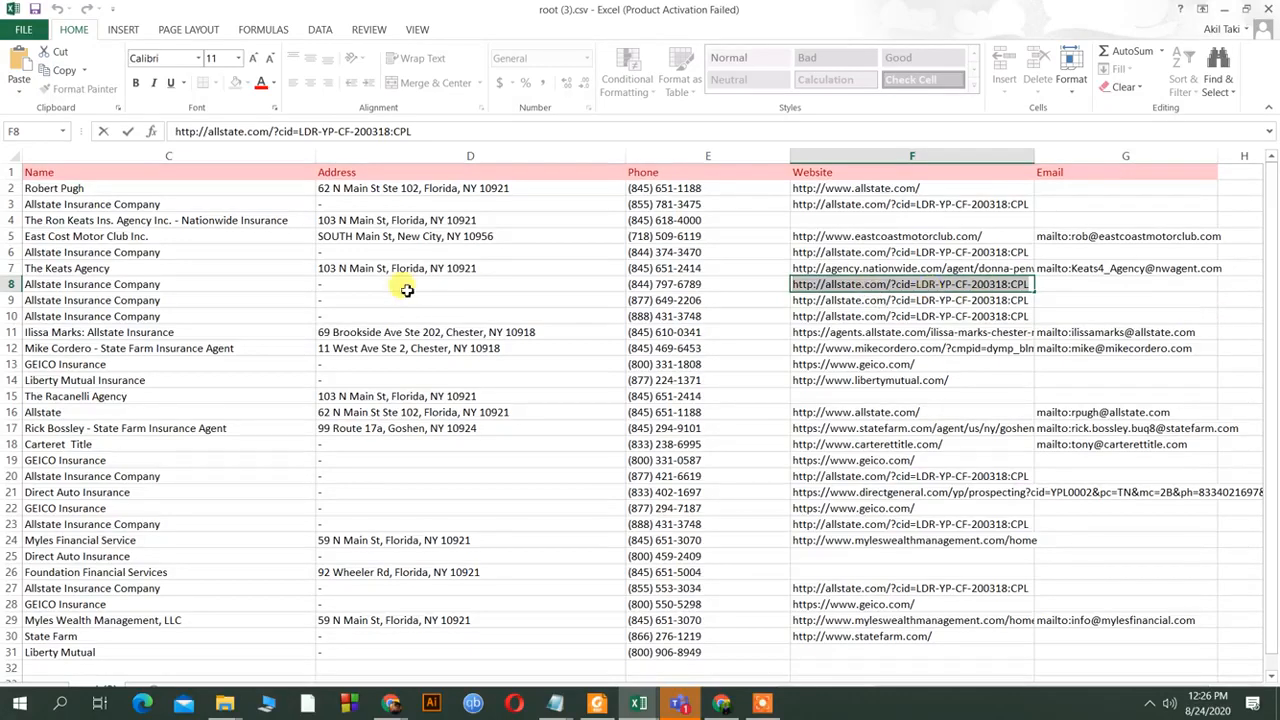
left_click(722, 704)
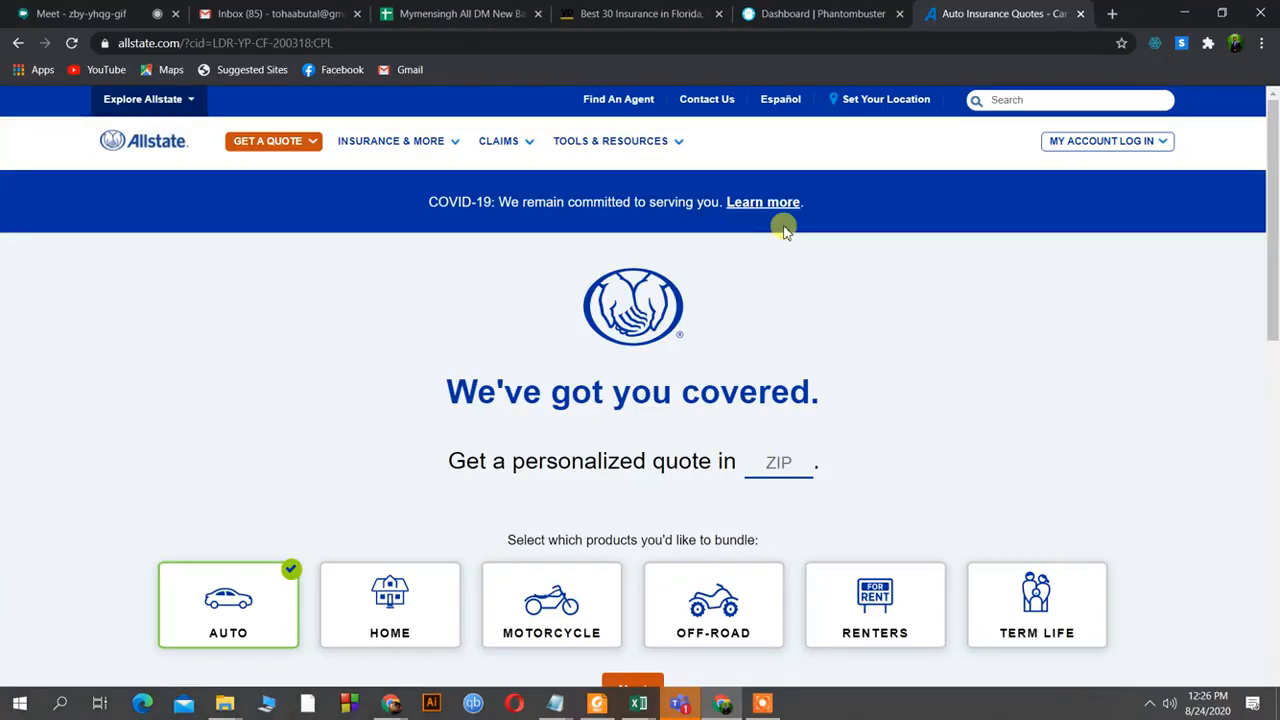
Open Allstate's Contact Us page and follow the footer's Our Story link.
left_click(693, 102)
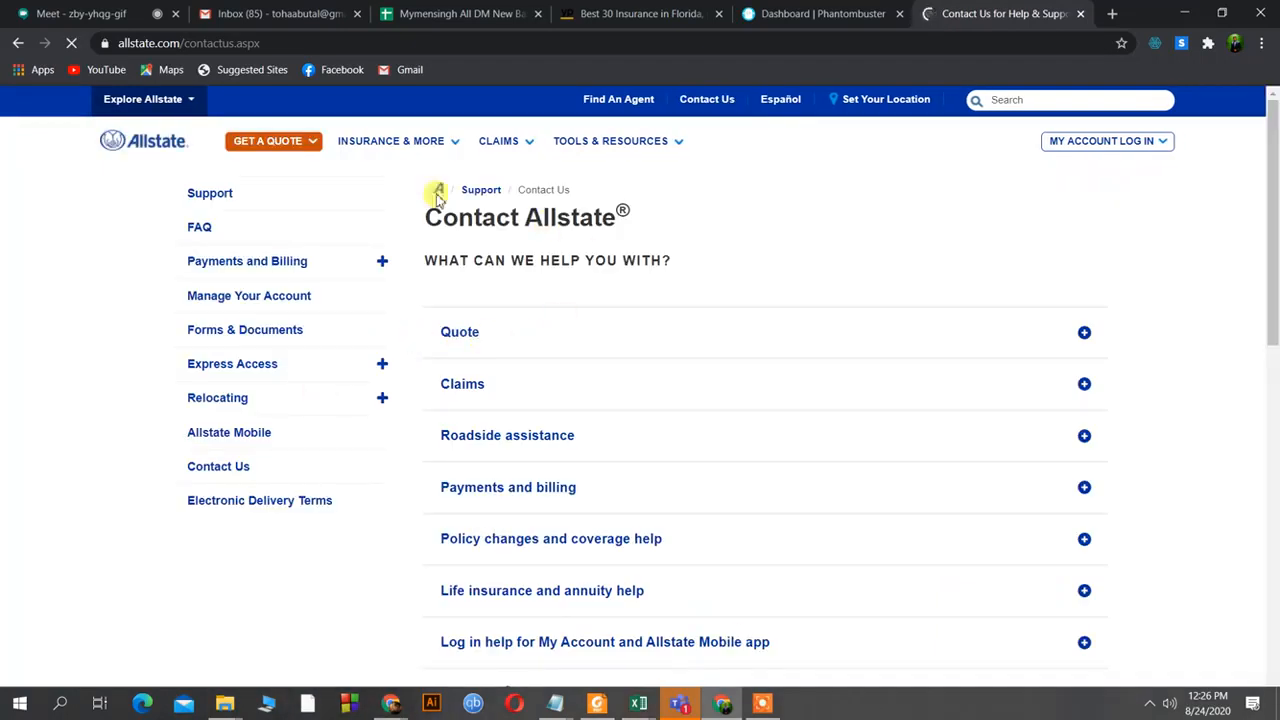
scroll(572, 364, "down", 1)
scroll(572, 364, "down", 3)
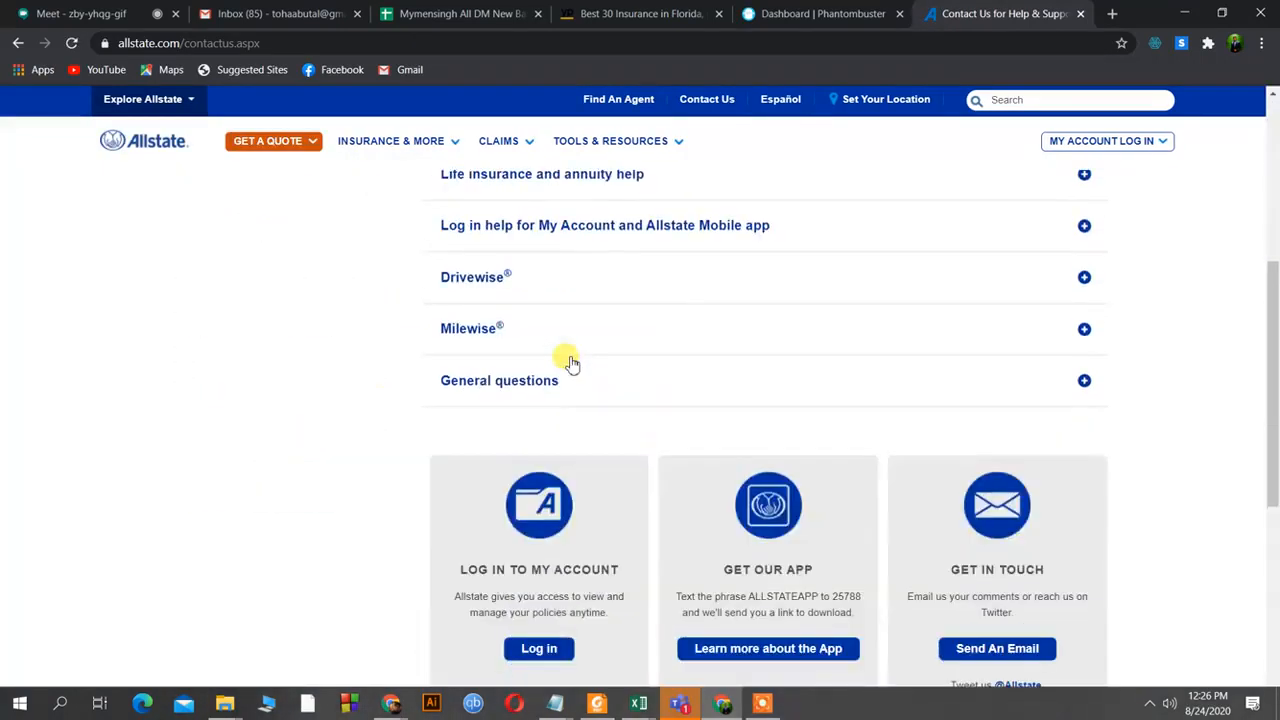
scroll(572, 364, "down", 3)
scroll(572, 364, "down", 3)
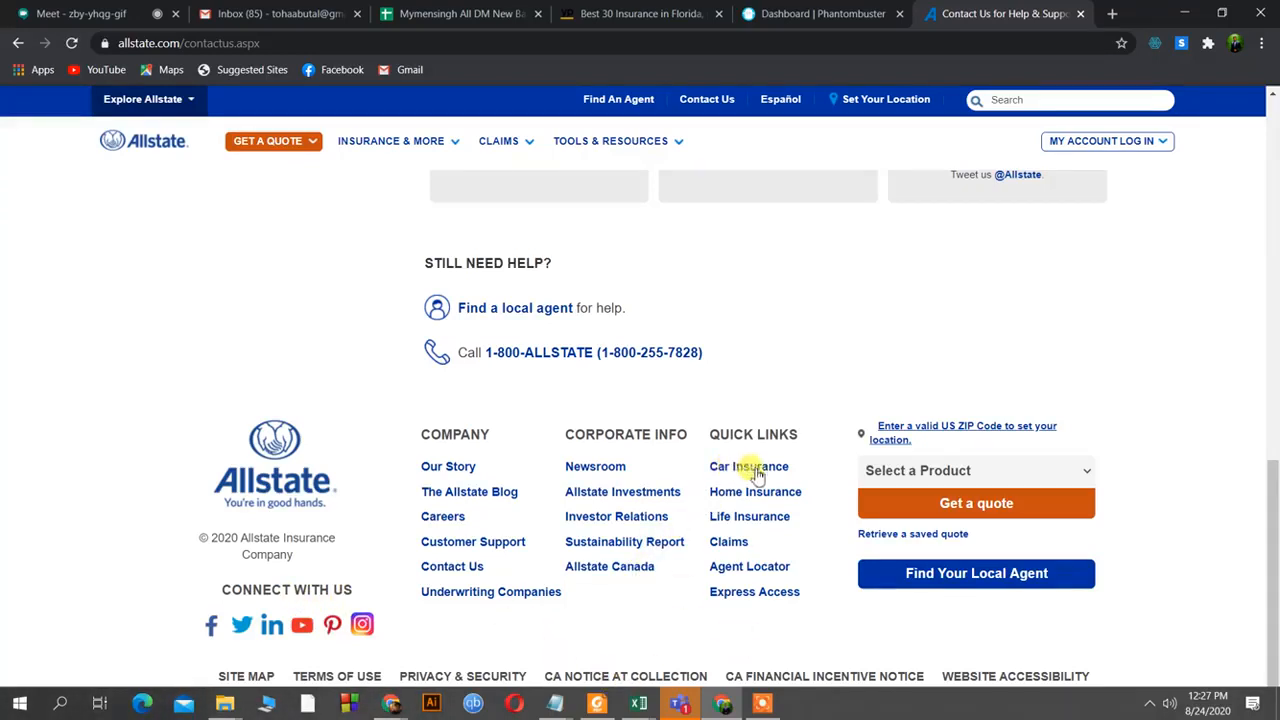
left_click(446, 470)
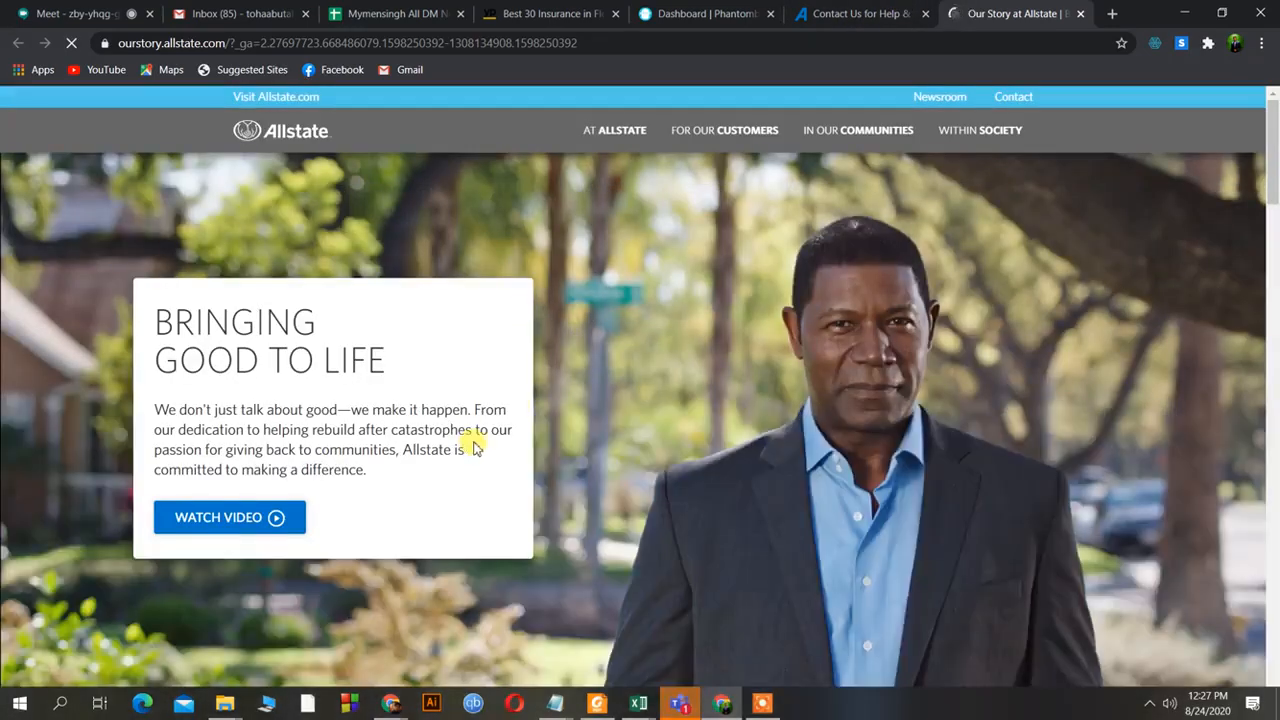
Dismiss the ZIP code prompt and scroll through the Our Story page.
scroll(474, 447, "down", 3)
scroll(474, 447, "down", 5)
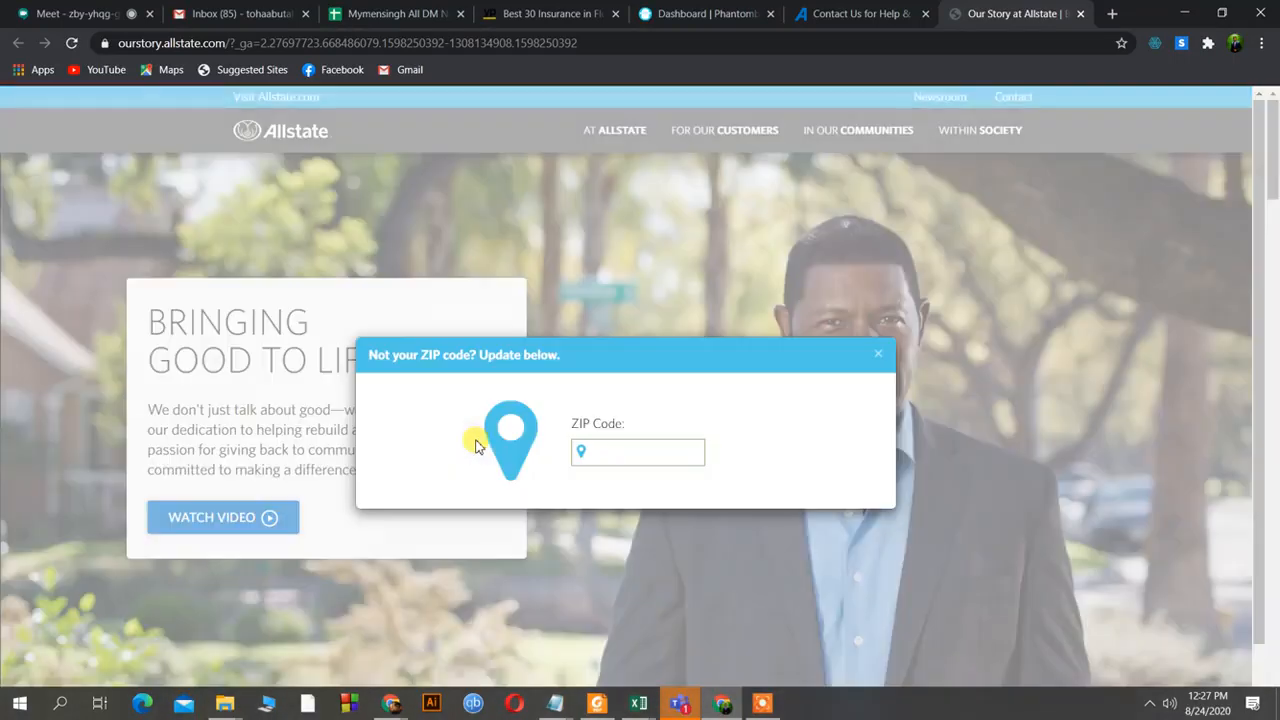
left_click(877, 356)
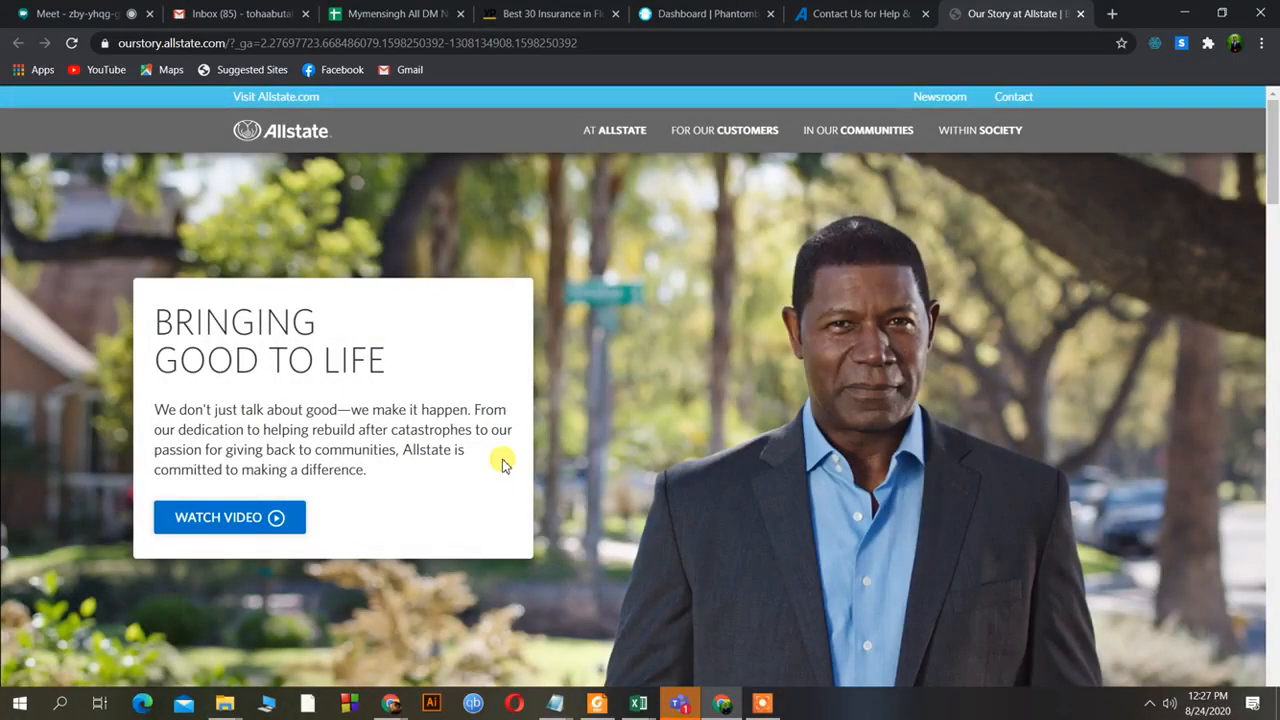
scroll(503, 463, "down", 10)
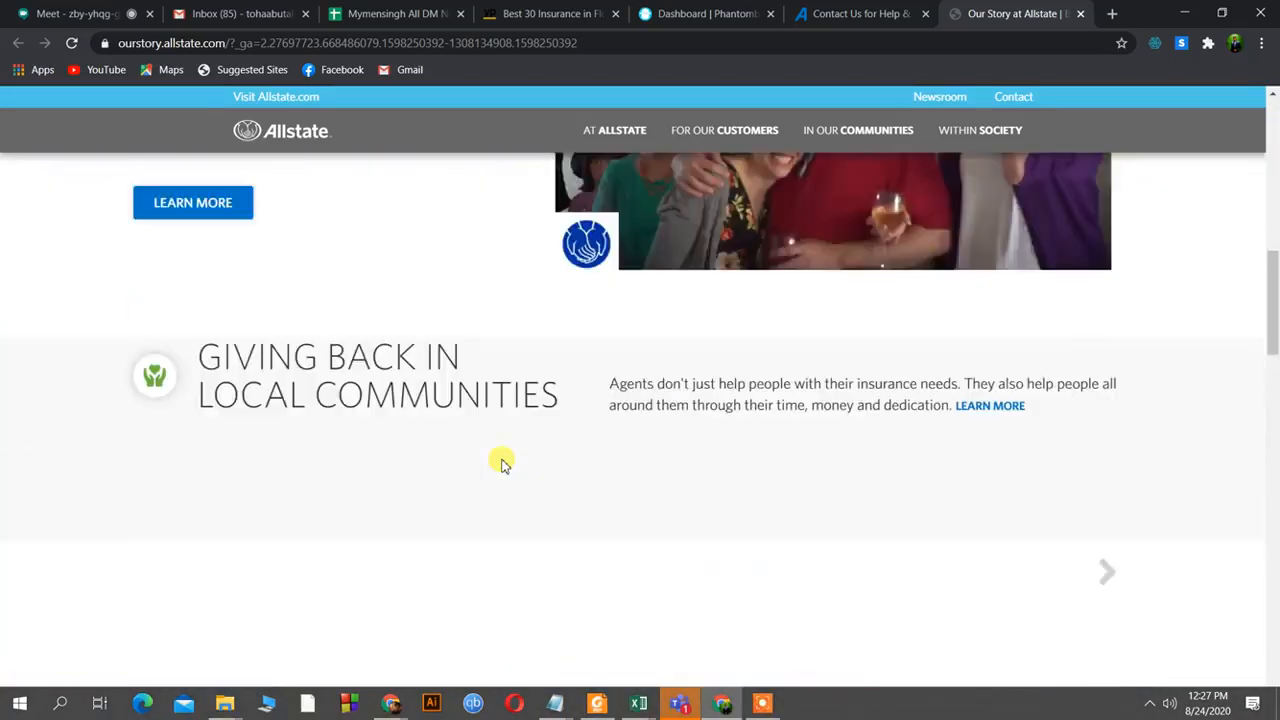
scroll(503, 463, "down", 5)
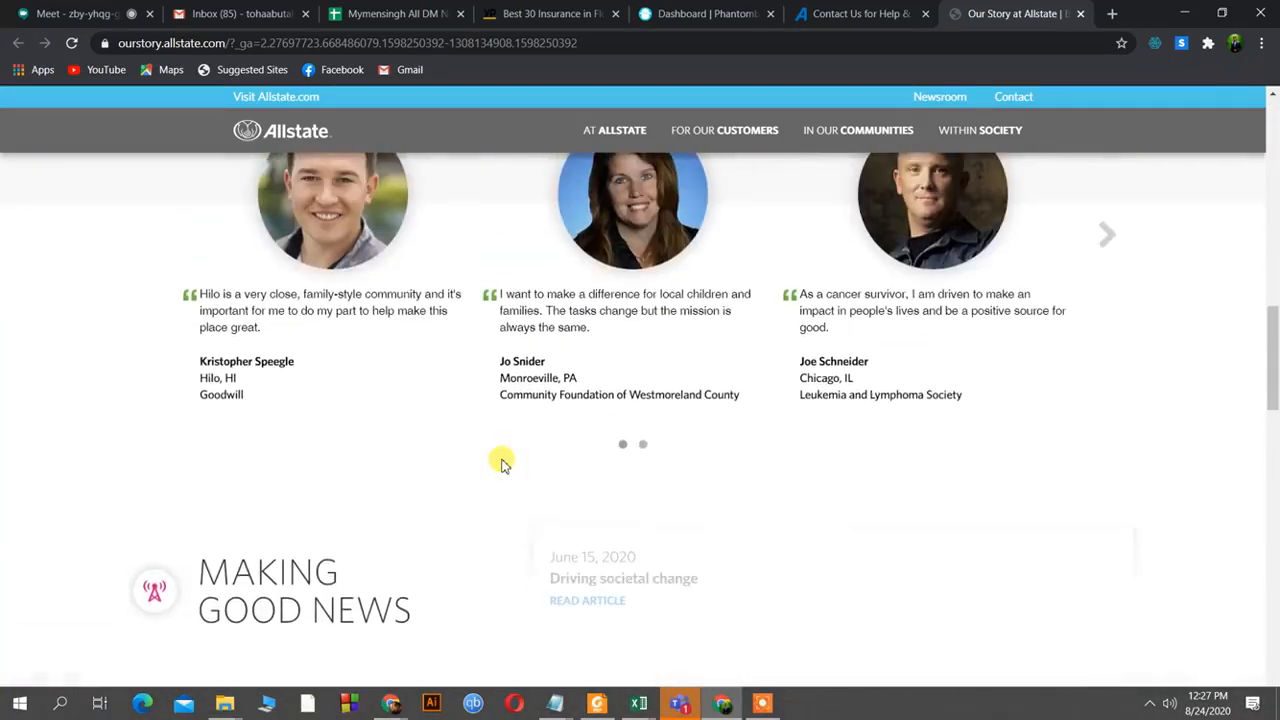
scroll(390, 410, "up", 2)
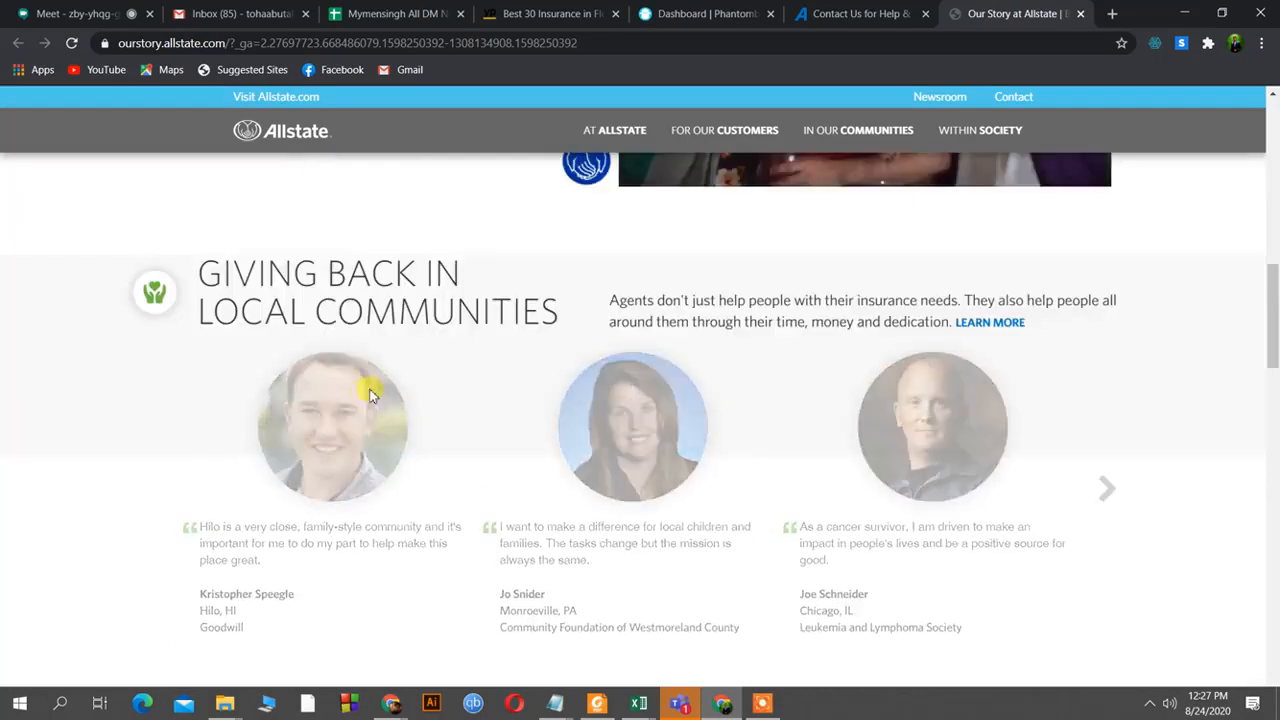
scroll(451, 377, "down", 8)
scroll(455, 383, "down", 4)
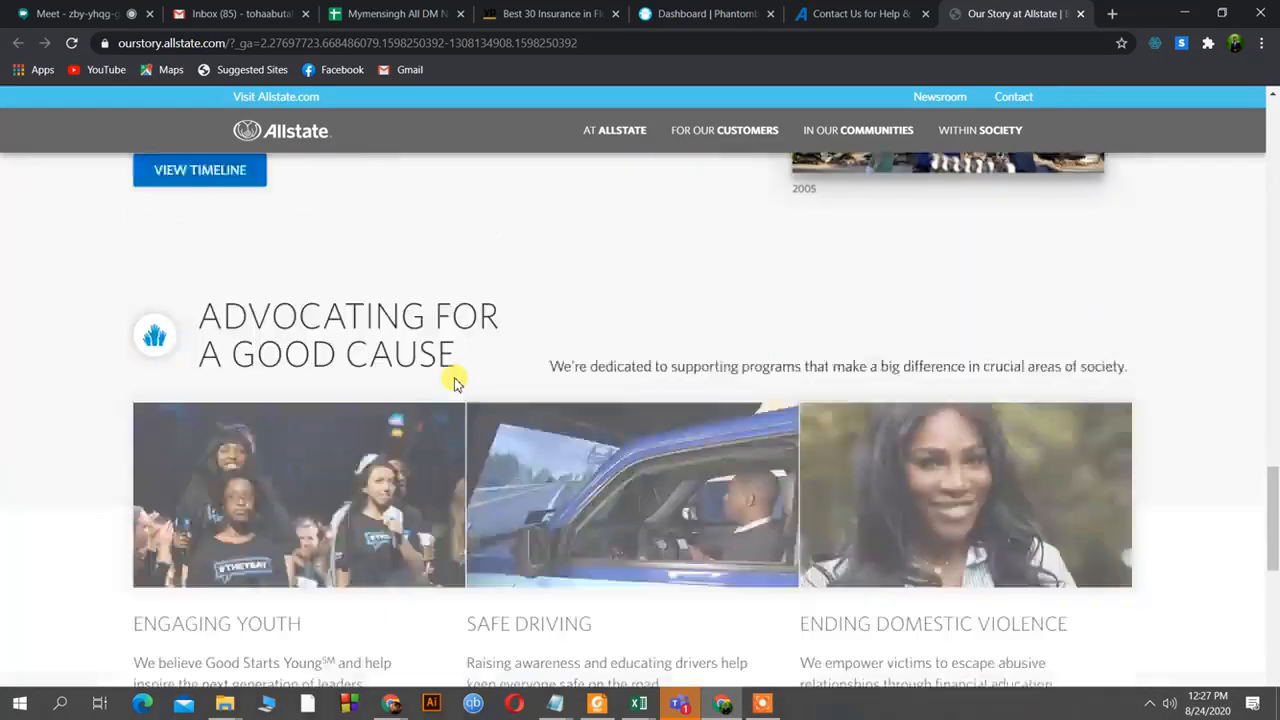
scroll(452, 380, "down", 5)
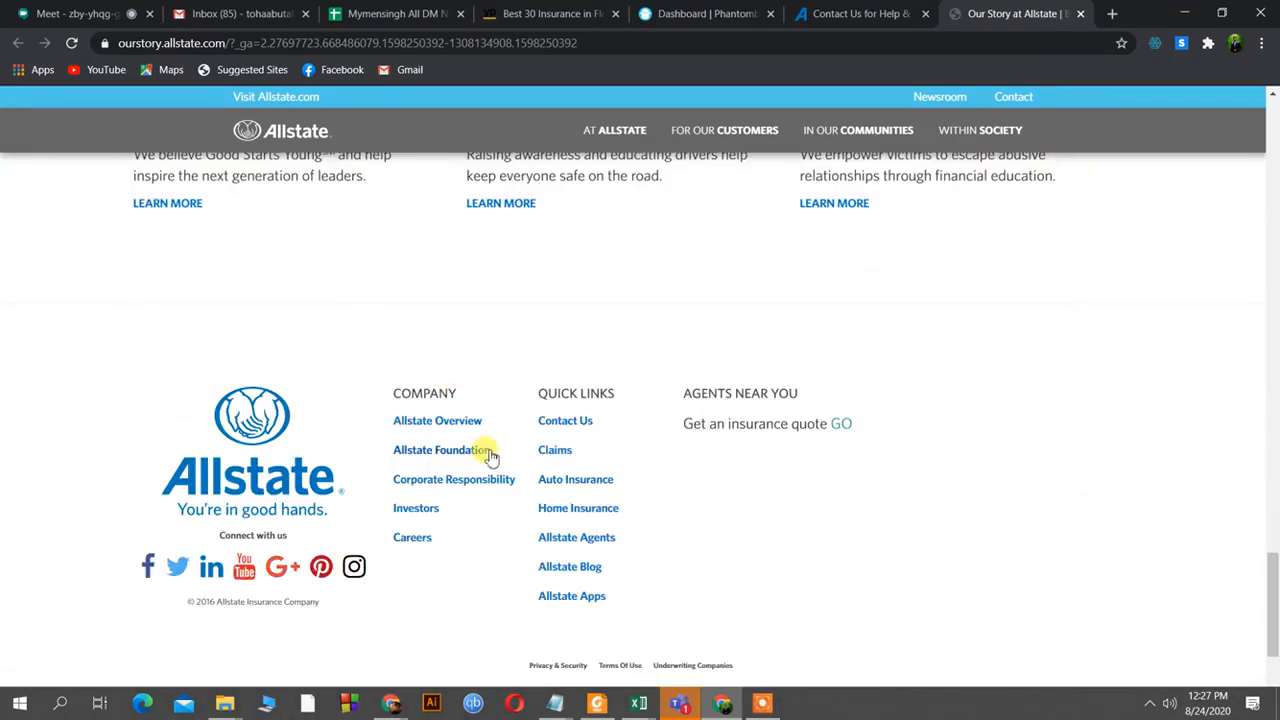
scroll(515, 430, "down", 1)
scroll(500, 455, "down", 1)
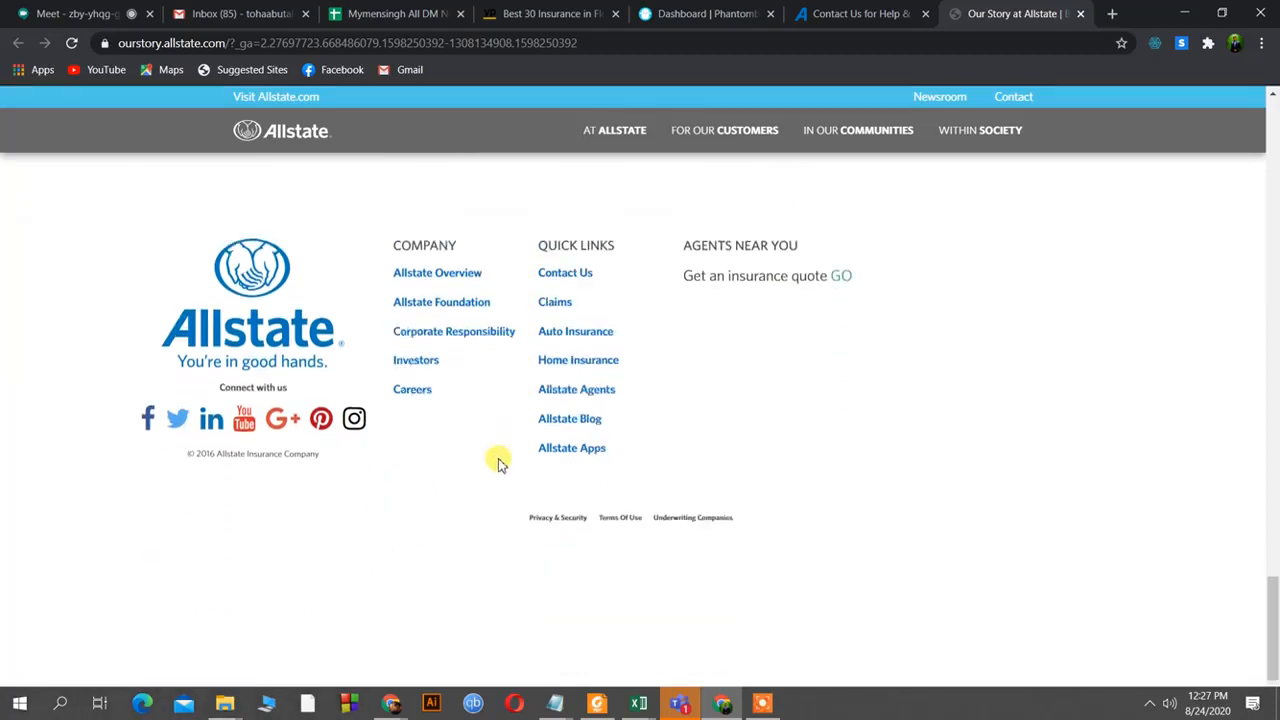
scroll(500, 462, "down", 1)
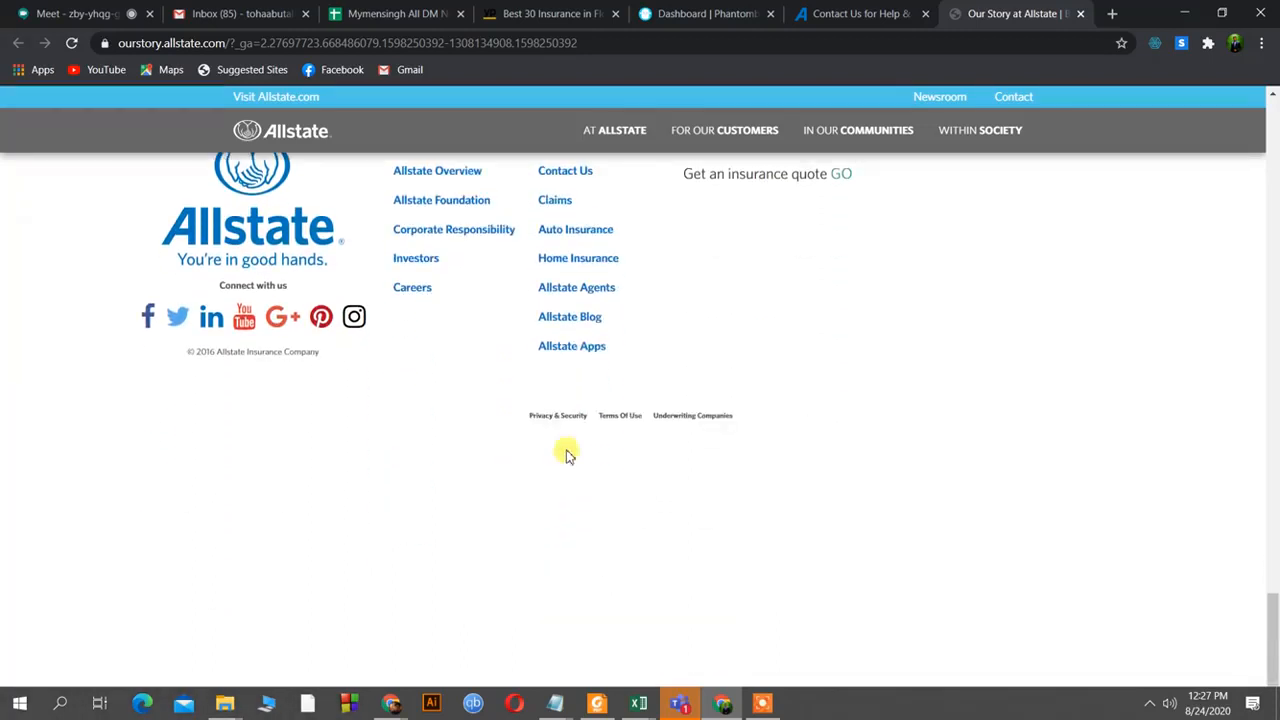
scroll(502, 436, "down", 1)
scroll(505, 437, "up", 4)
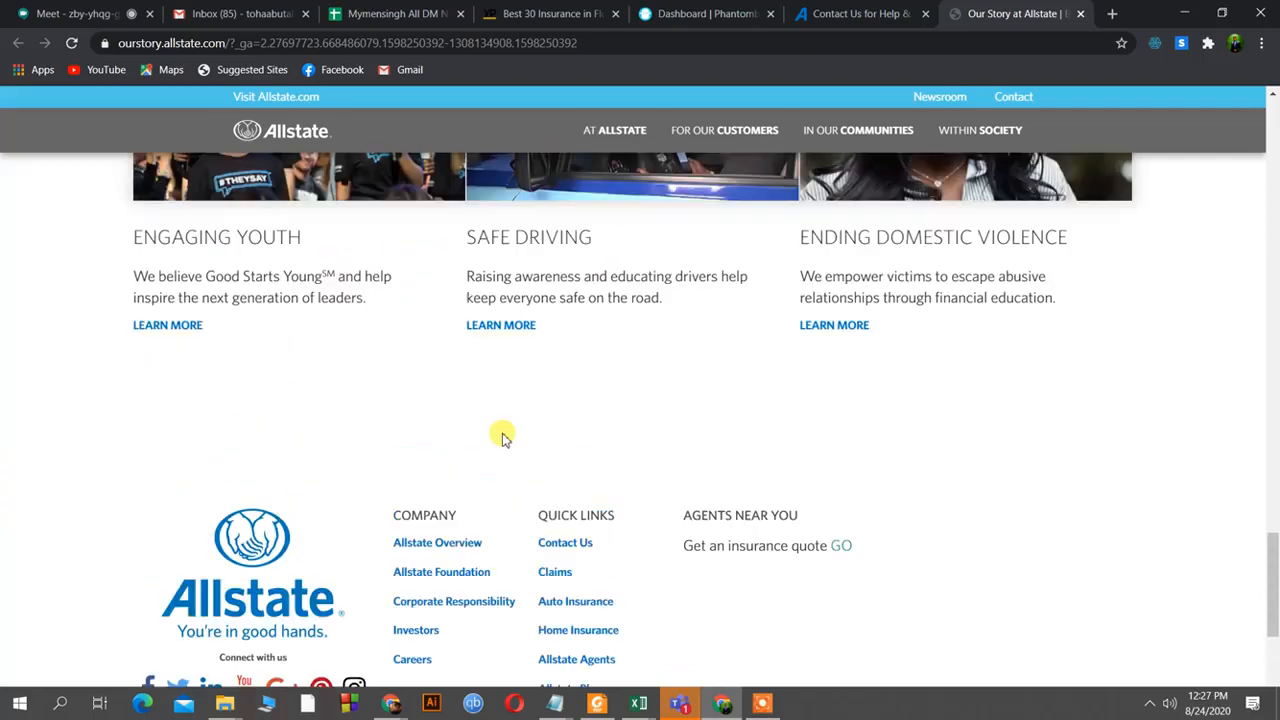
Open the footer's Allstate Overview link and scroll About Allstate down to its footer.
left_click(450, 545)
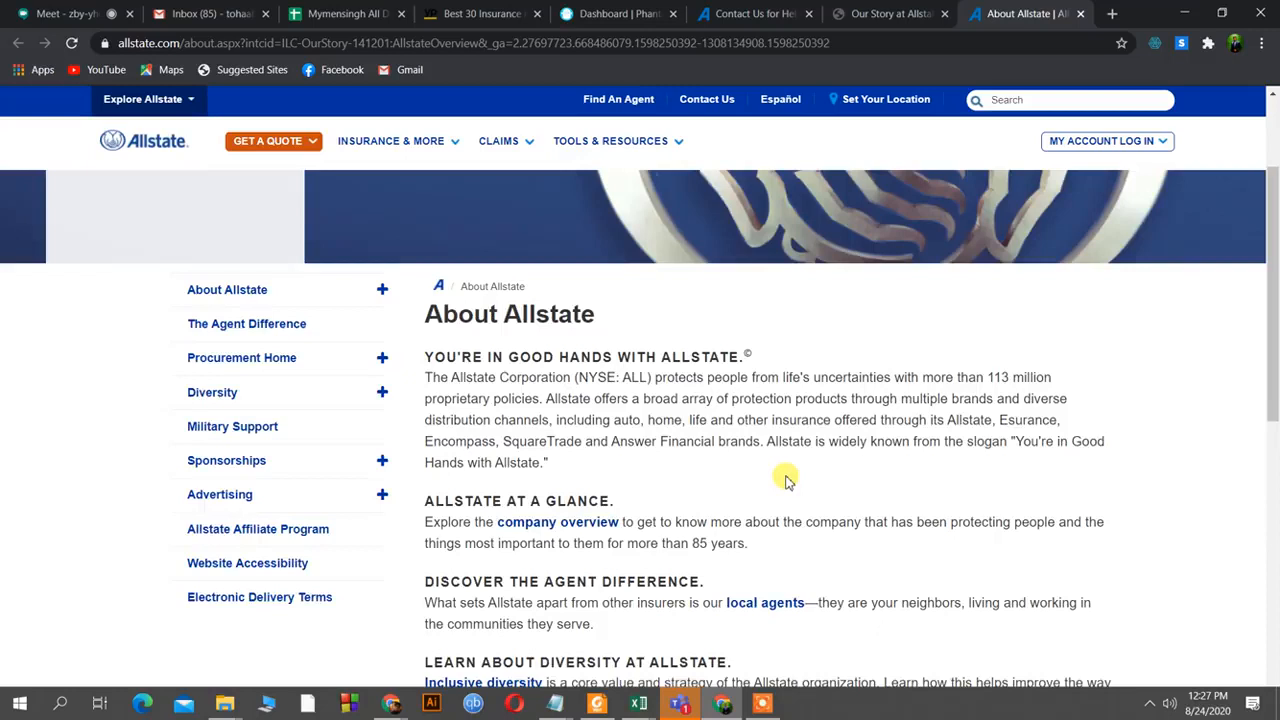
scroll(785, 481, "down", 1)
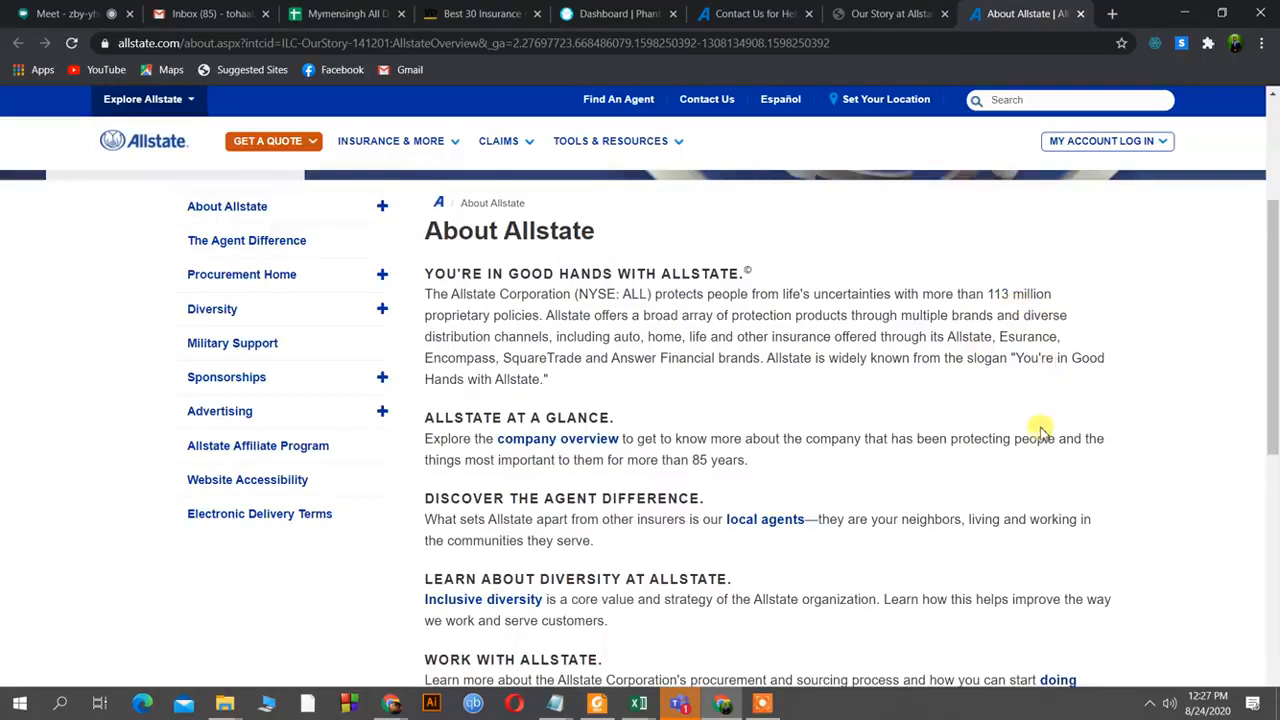
scroll(1040, 432, "down", 3)
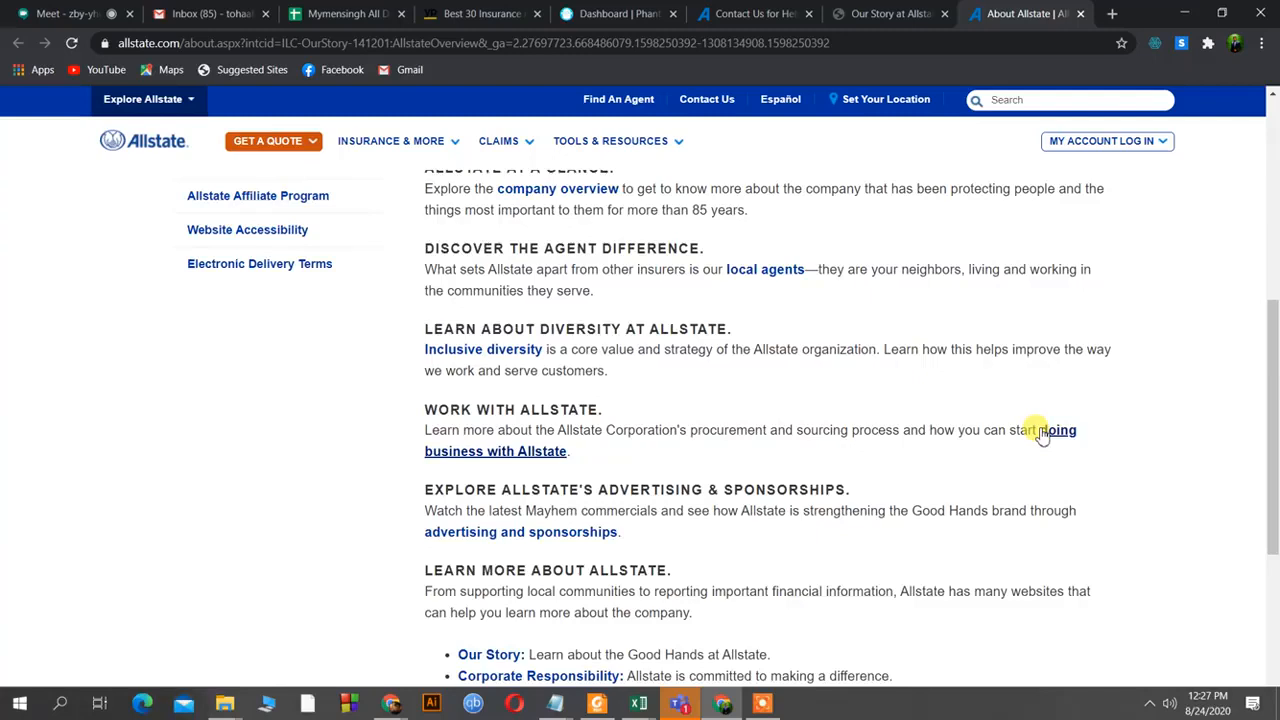
scroll(1040, 432, "down", 3)
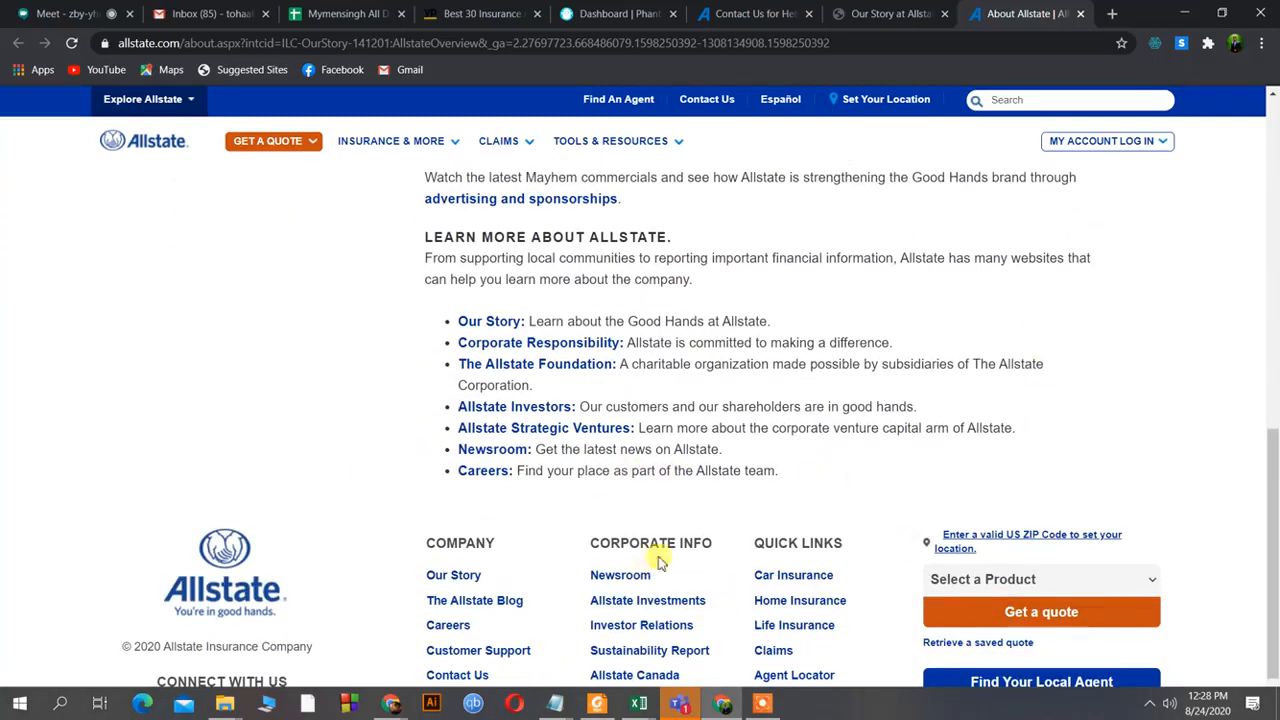
scroll(505, 625, "down", 1)
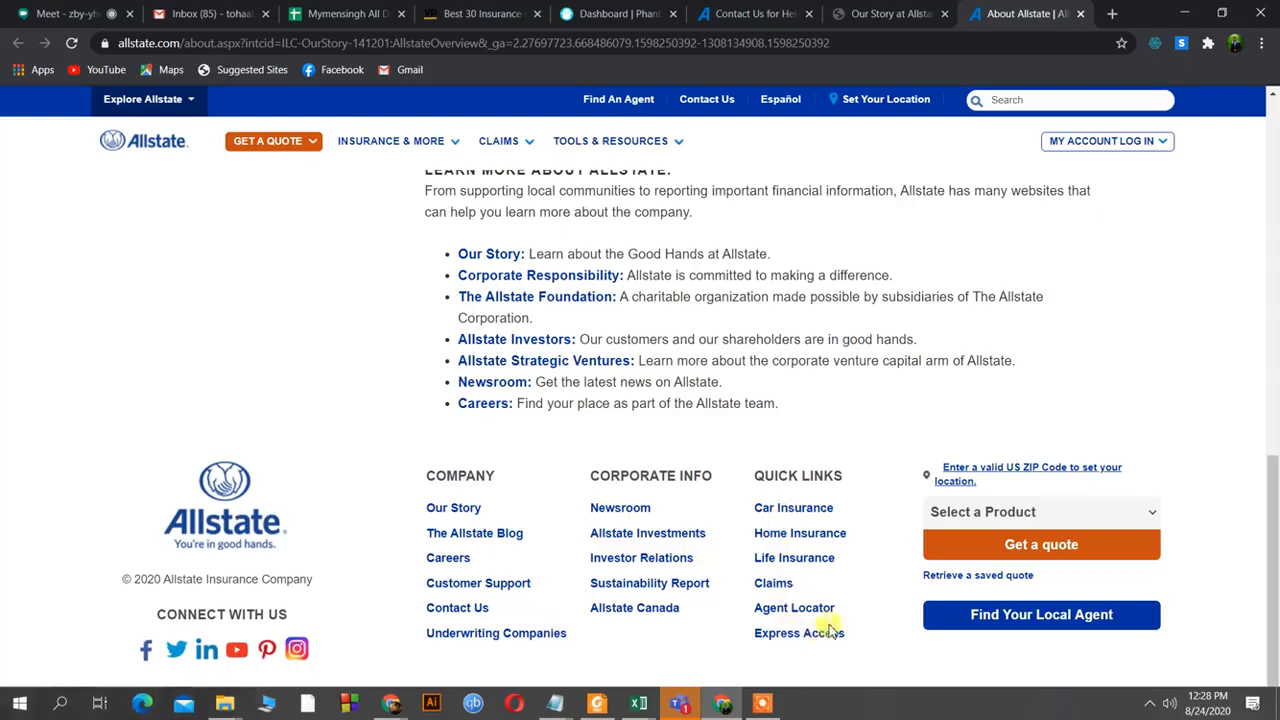
Open allstate.com/contactus.aspx, reload it, and scroll down to the Get In Touch card.
left_click(471, 614)
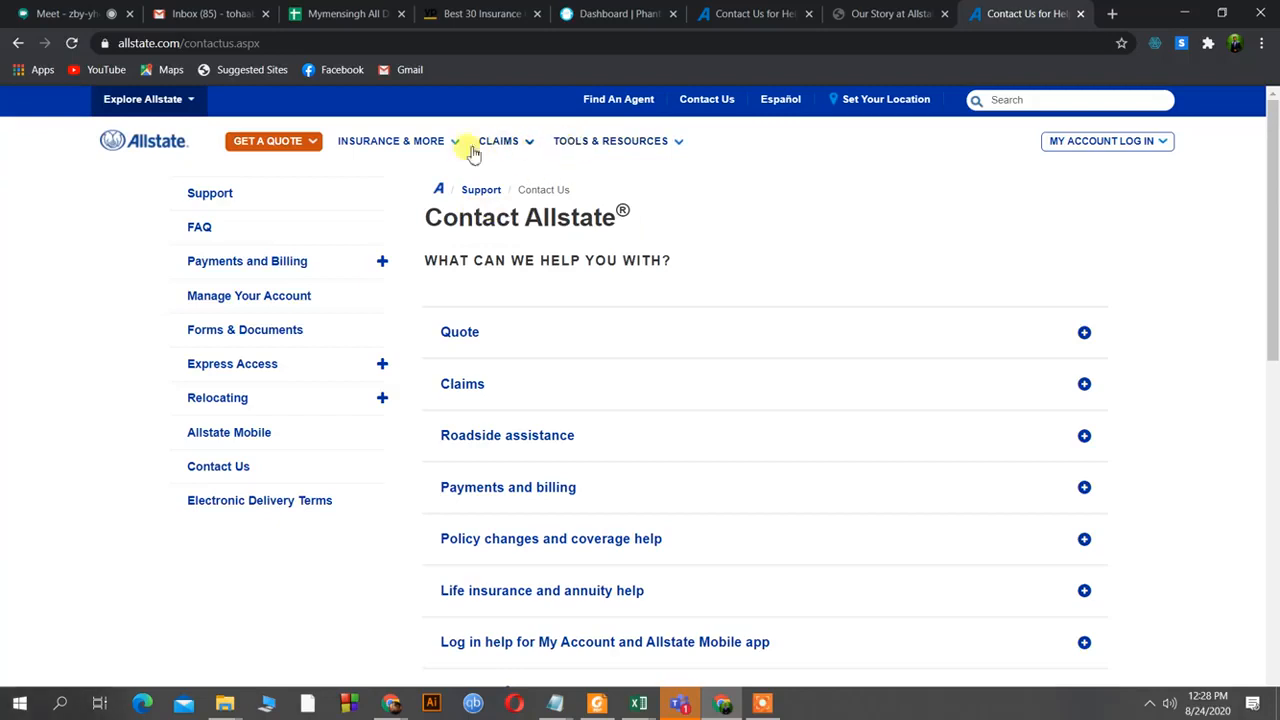
left_click(258, 467)
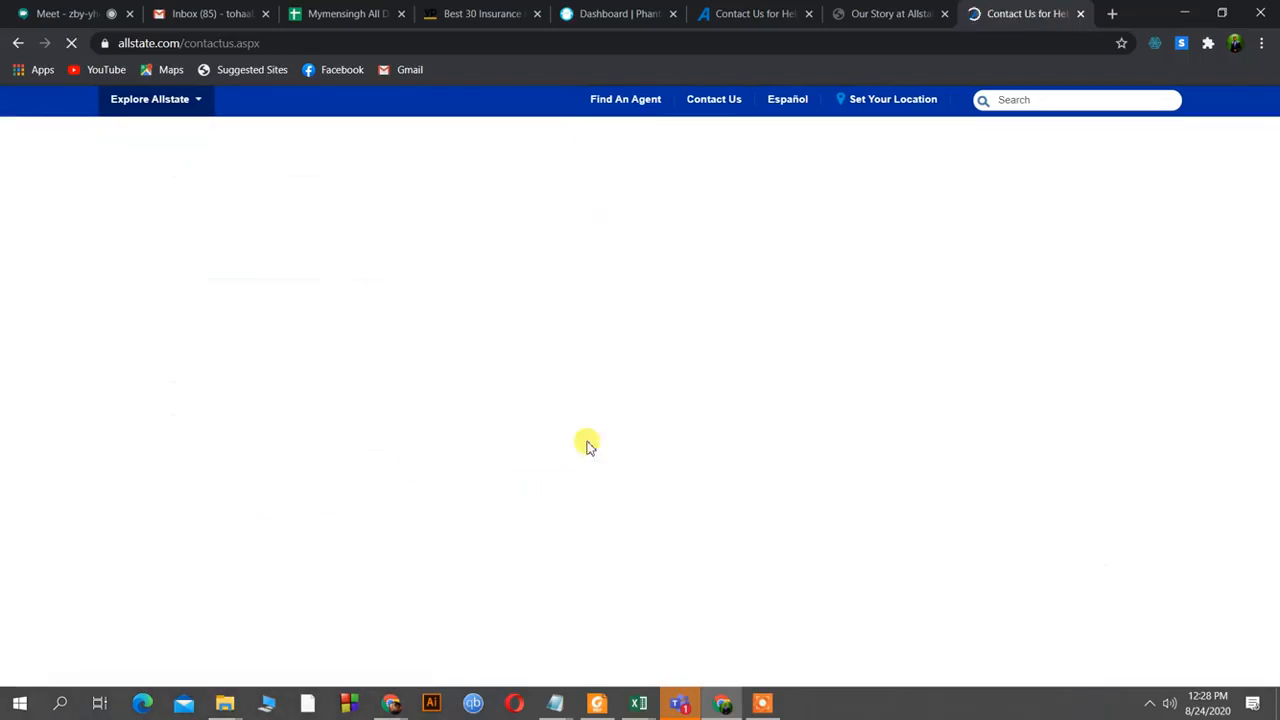
scroll(778, 467, "down", 2)
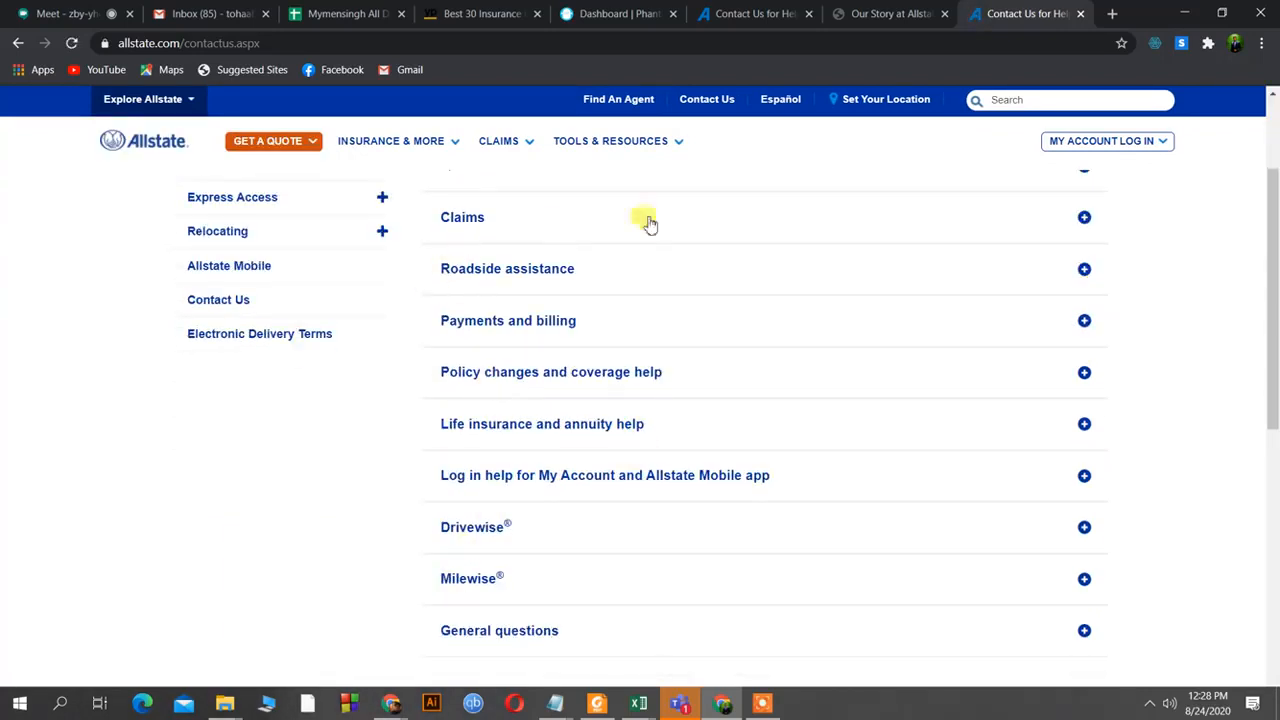
scroll(676, 483, "down", 3)
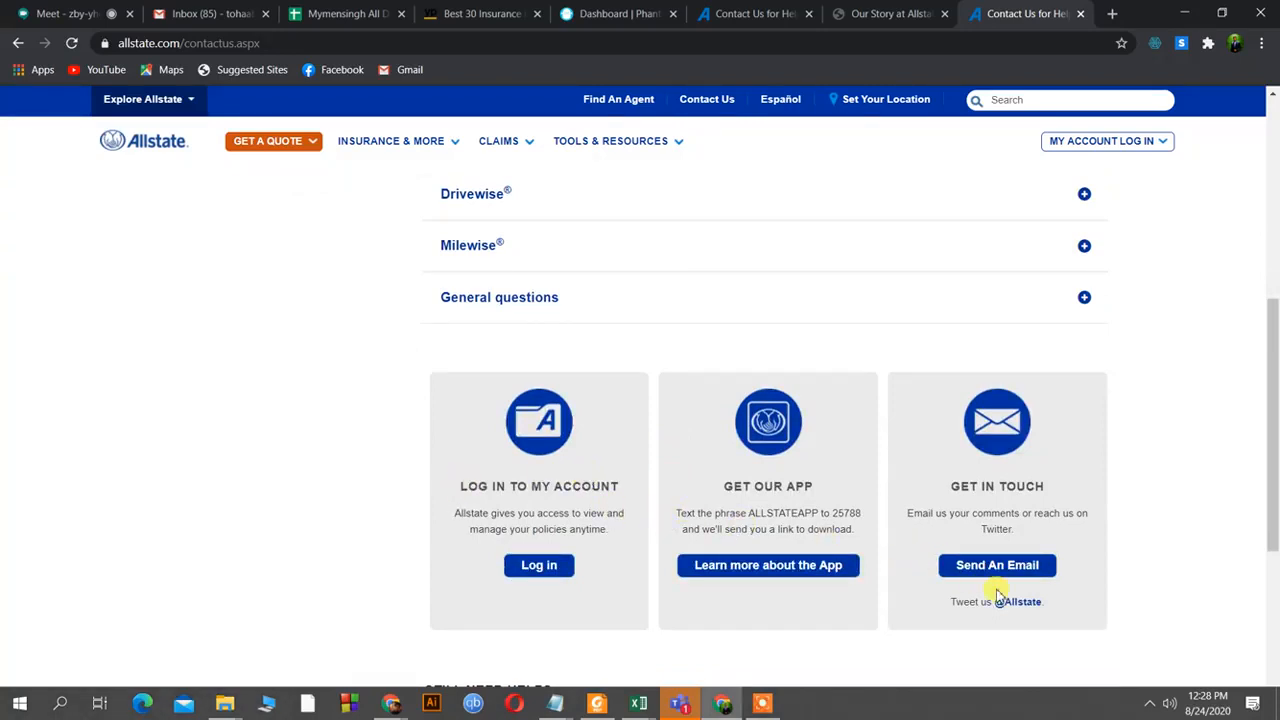
Open Send An Email and copy the Main Office address from its Important Notice.
left_click(1046, 566)
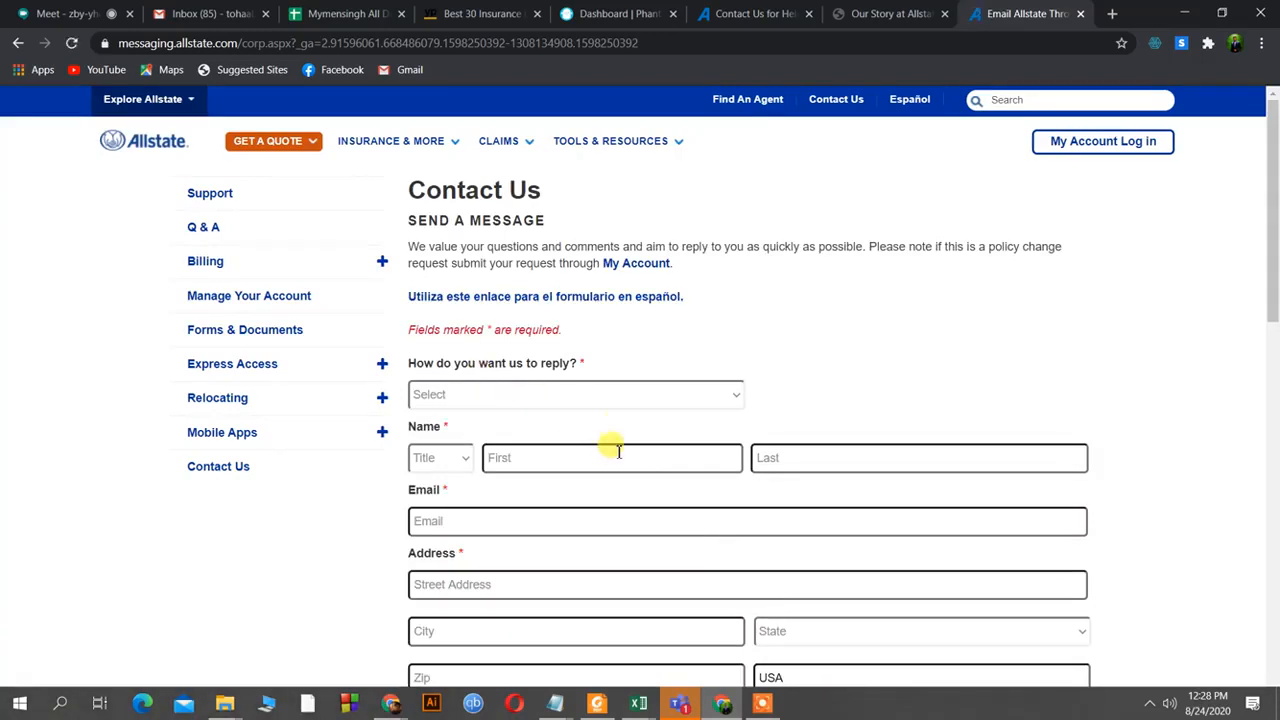
scroll(570, 388, "down", 4)
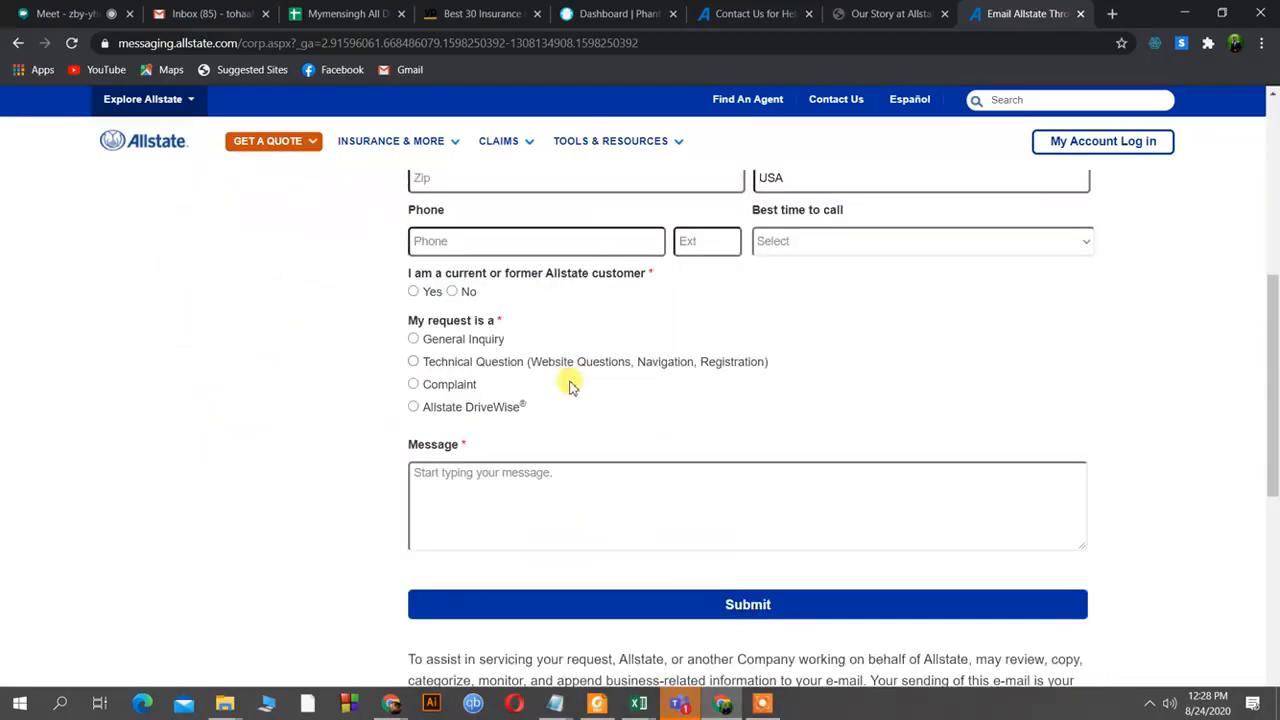
scroll(570, 388, "down", 3)
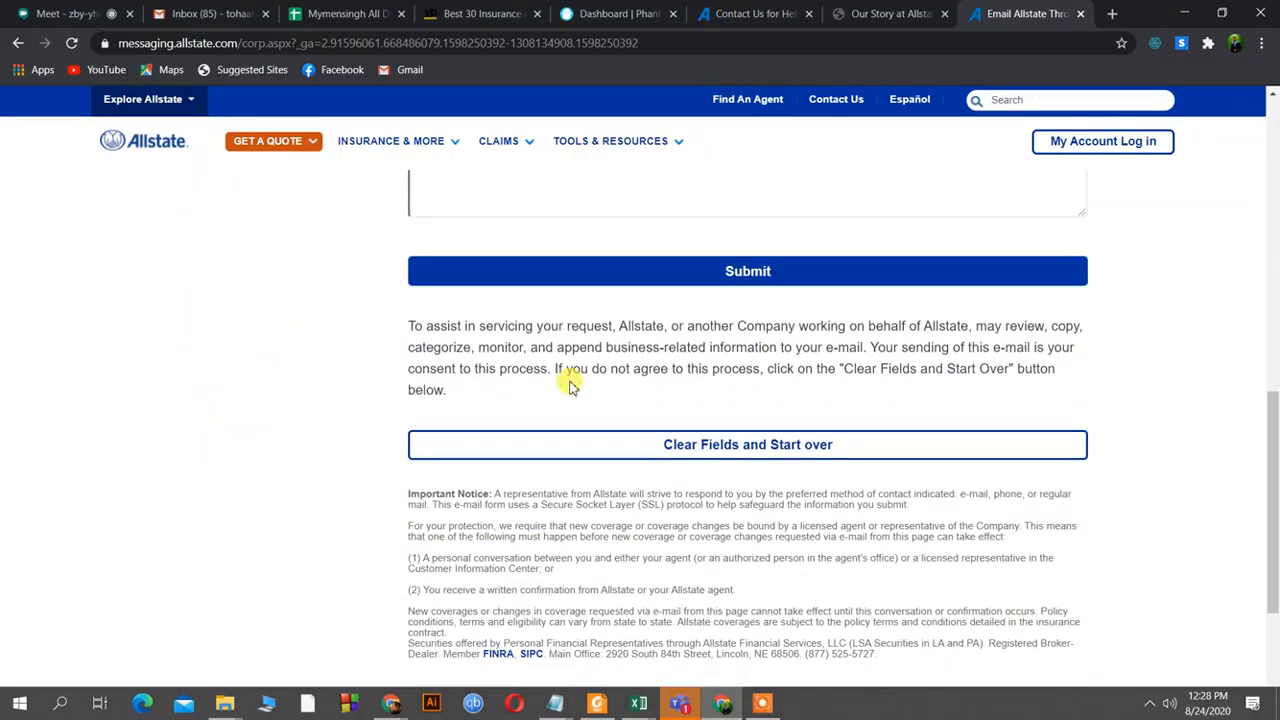
scroll(570, 381, "down", 2)
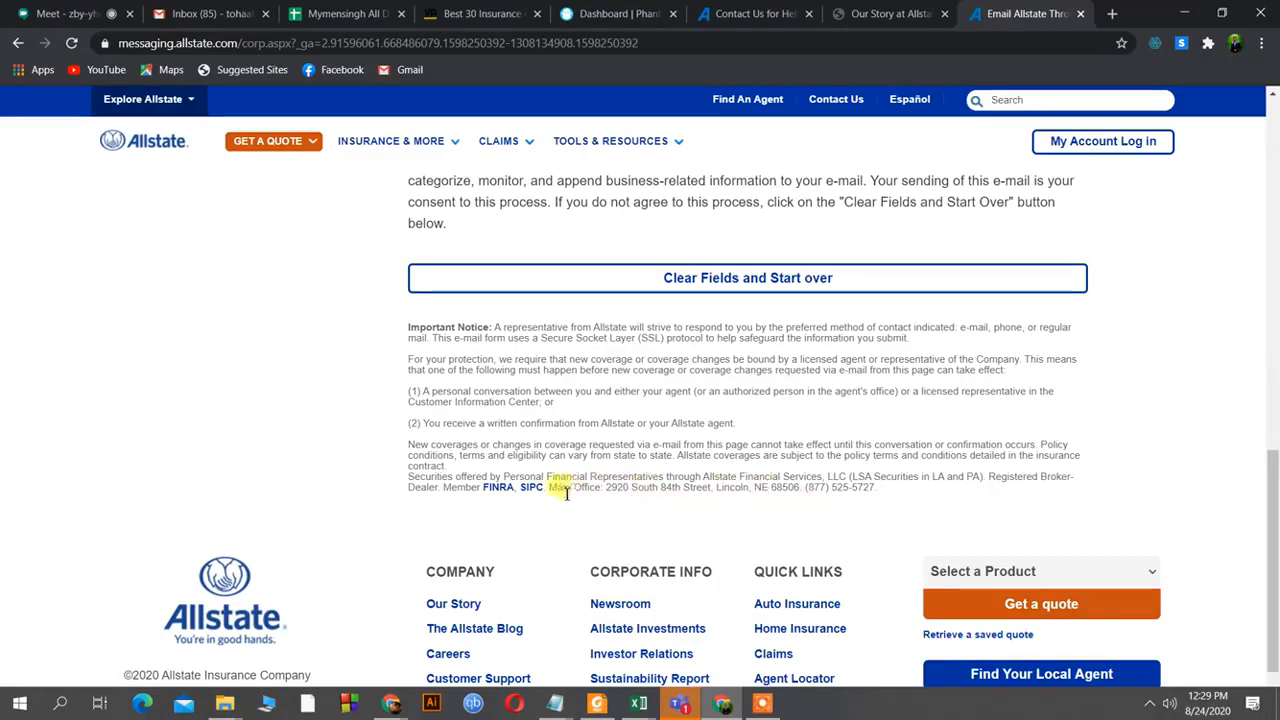
left_click_drag(549, 488, 880, 490)
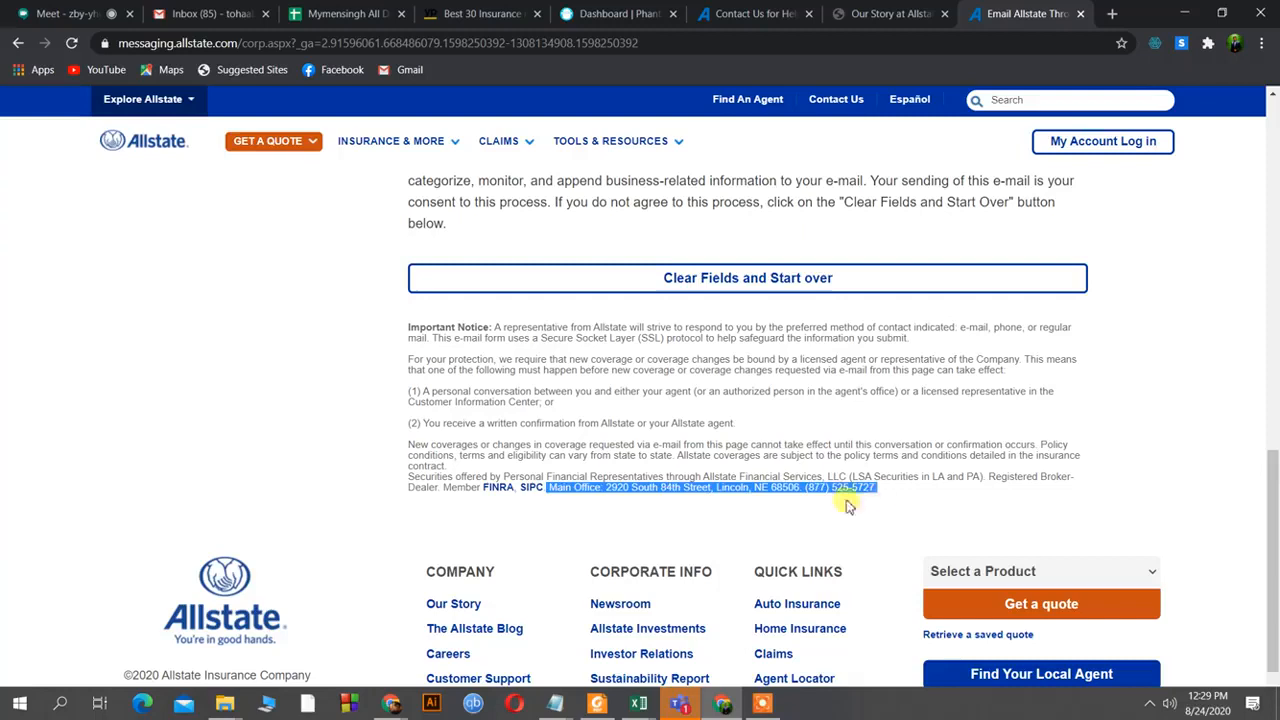
right_click(785, 484)
left_click(852, 501)
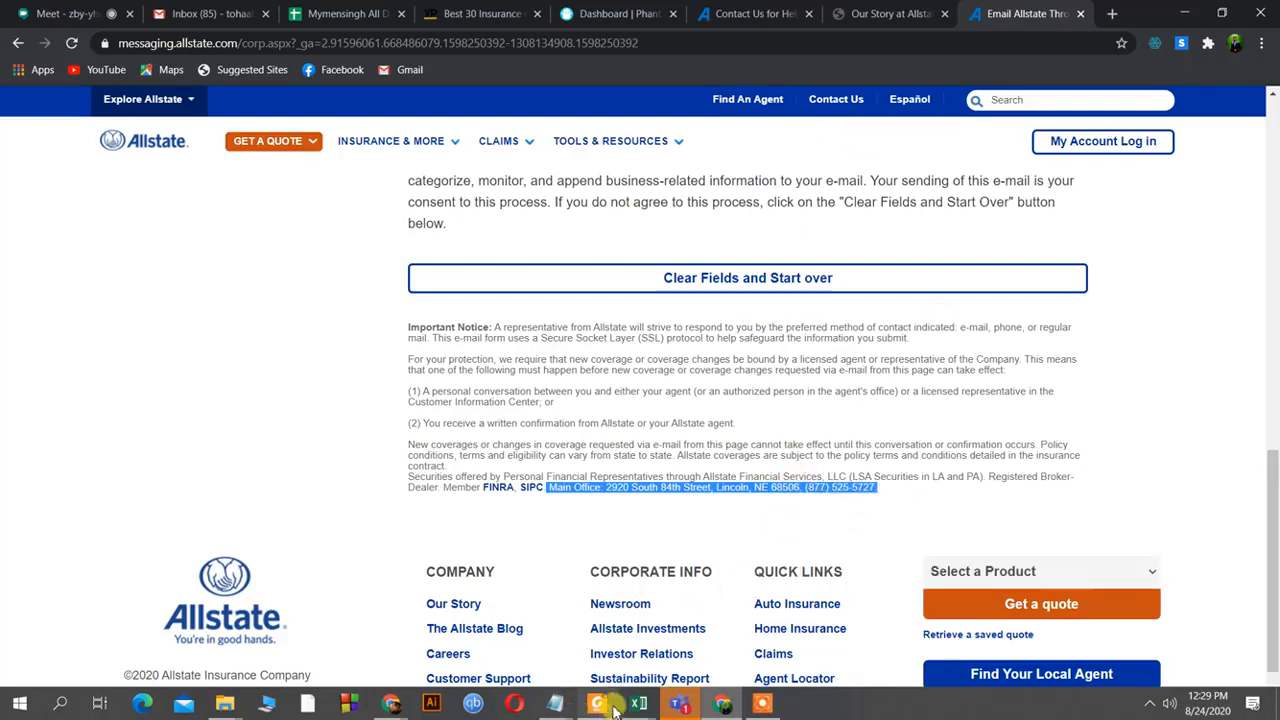
Replace the dash in D8 with Allstate's pasted address, 2920 South 84th Street, Lincoln, NE 68506.
mouse_move(640, 705)
left_click(743, 662)
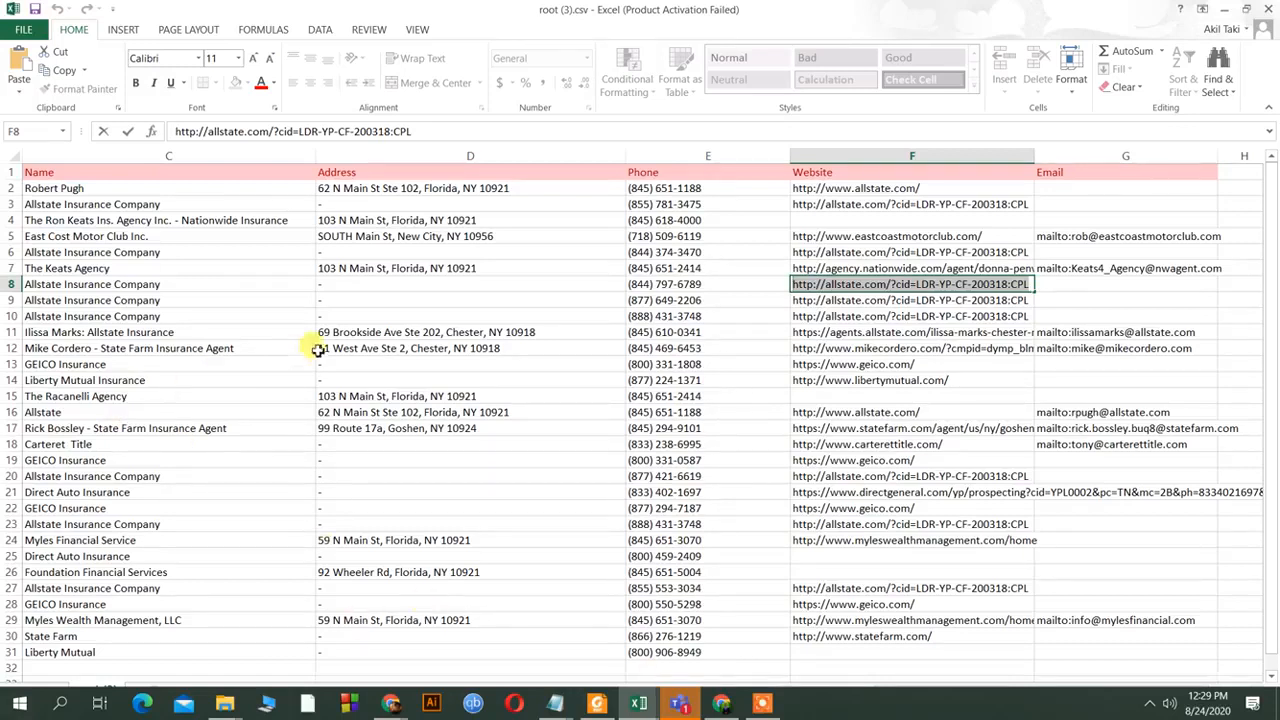
left_click(443, 287)
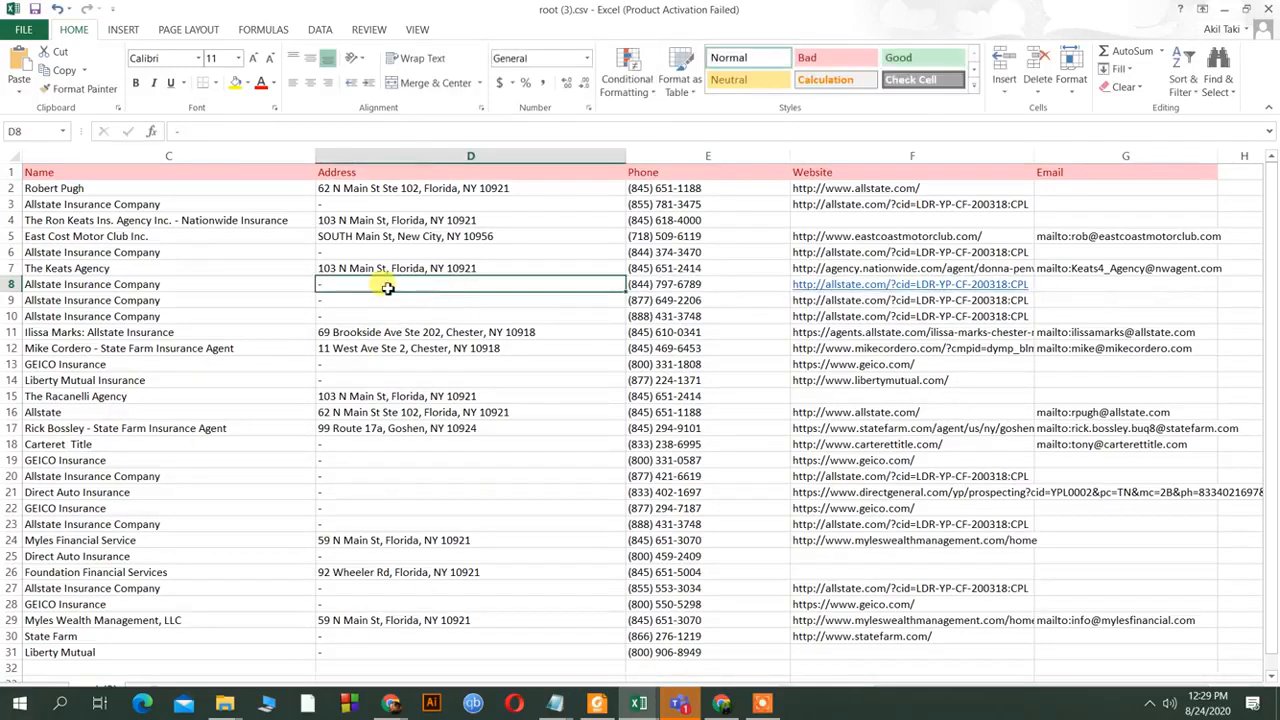
key("BackSpace")
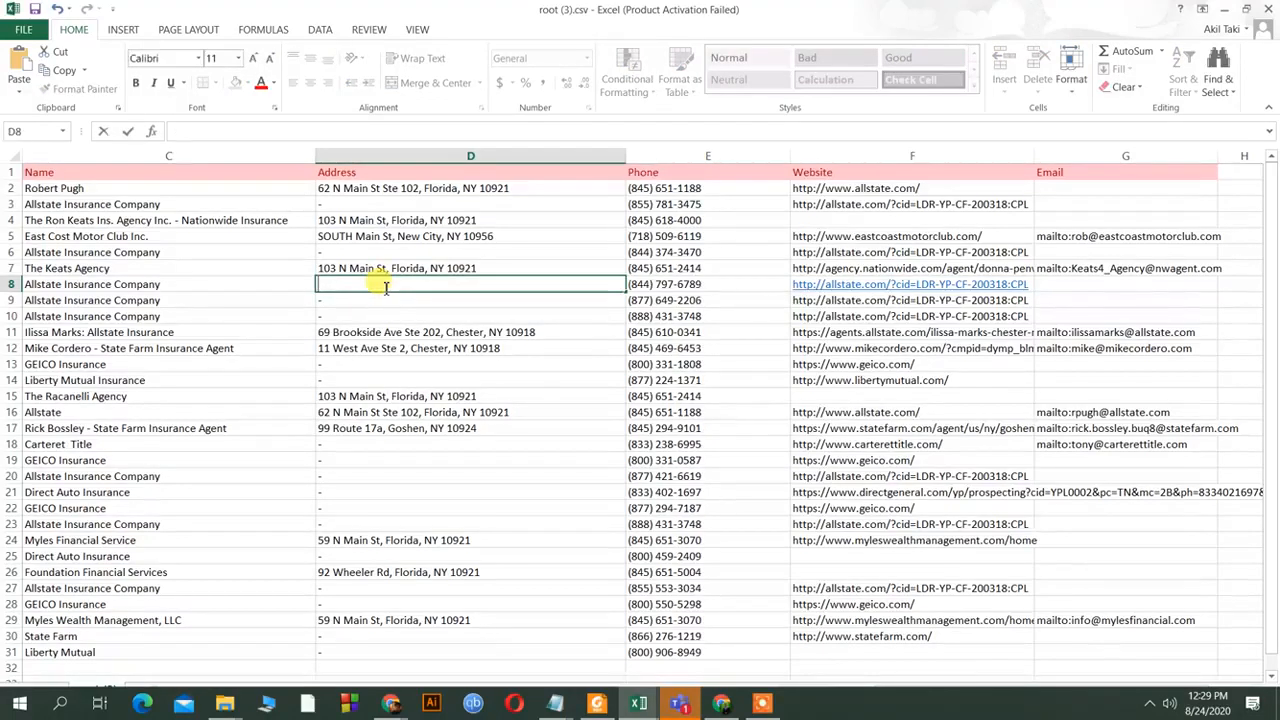
key("ctrl+v")
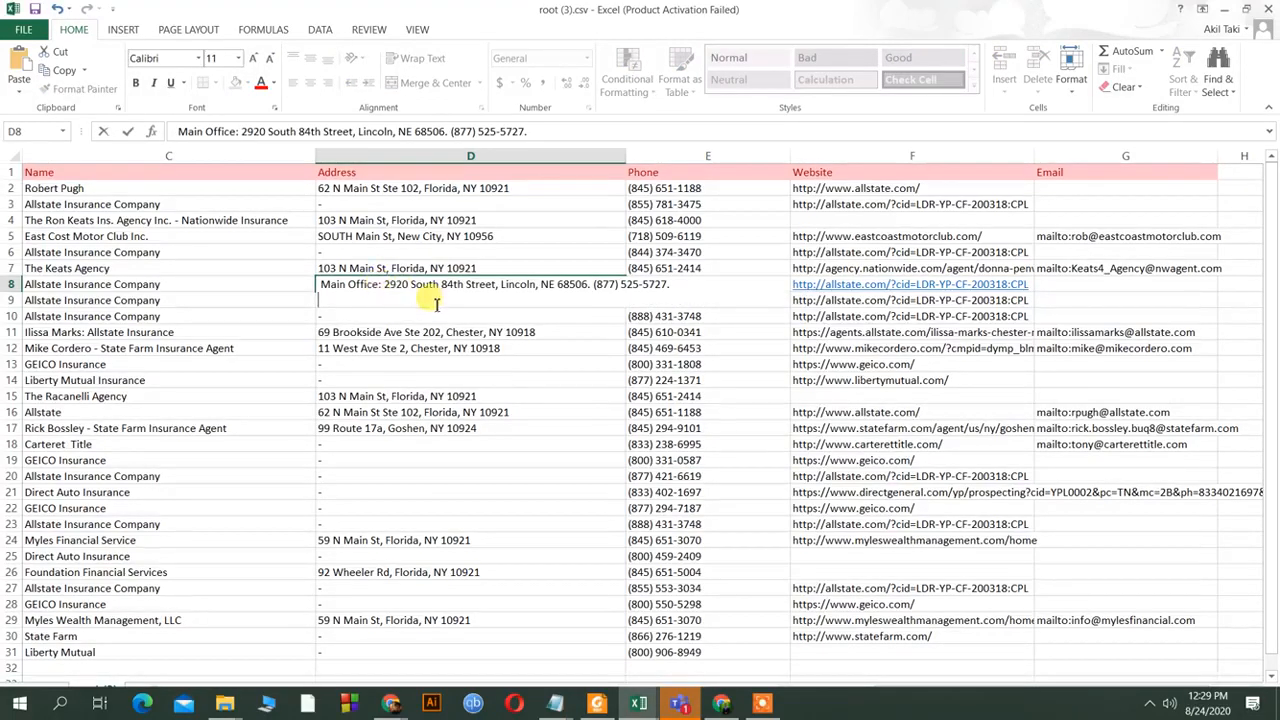
key("Return")
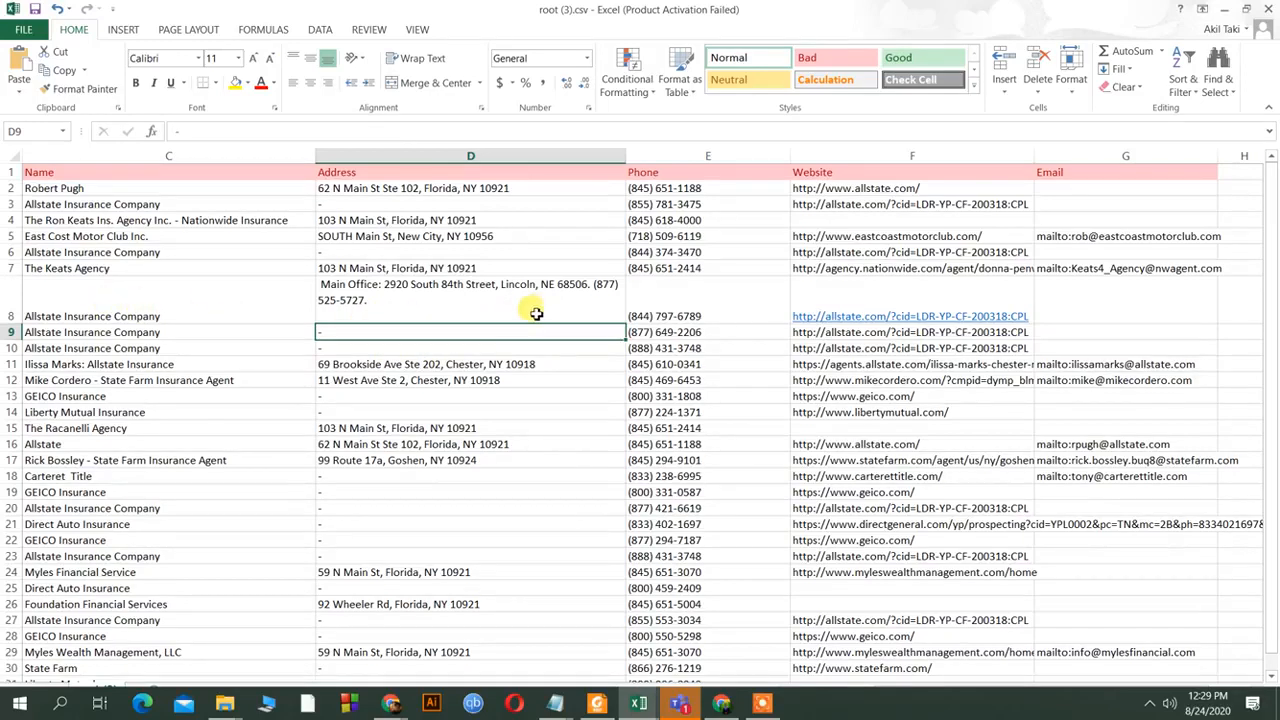
Edit D8 to strip the trailing phone number from the pasted address.
left_click(500, 298)
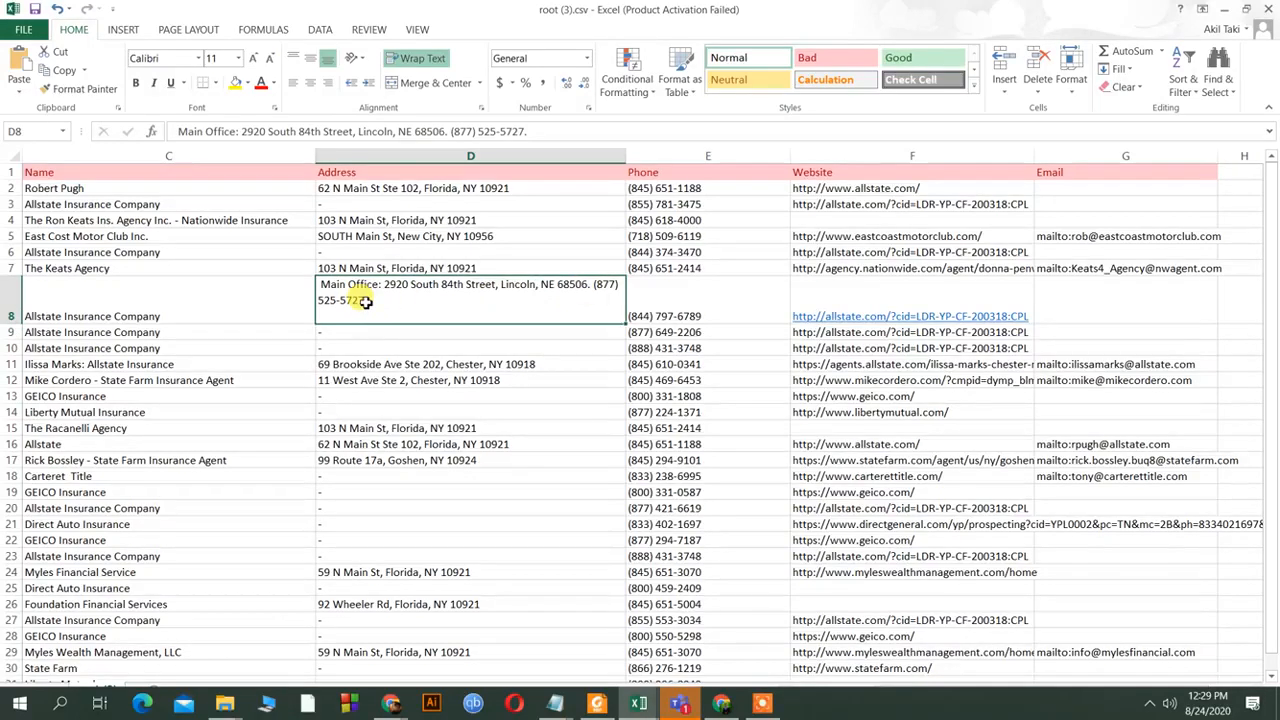
double_click(366, 302)
key("BackSpace")
key("BackSpace")
key("BackSpace")
key("BackSpace")
key("BackSpace")
key("BackSpace")
key("BackSpace")
key("BackSpace")
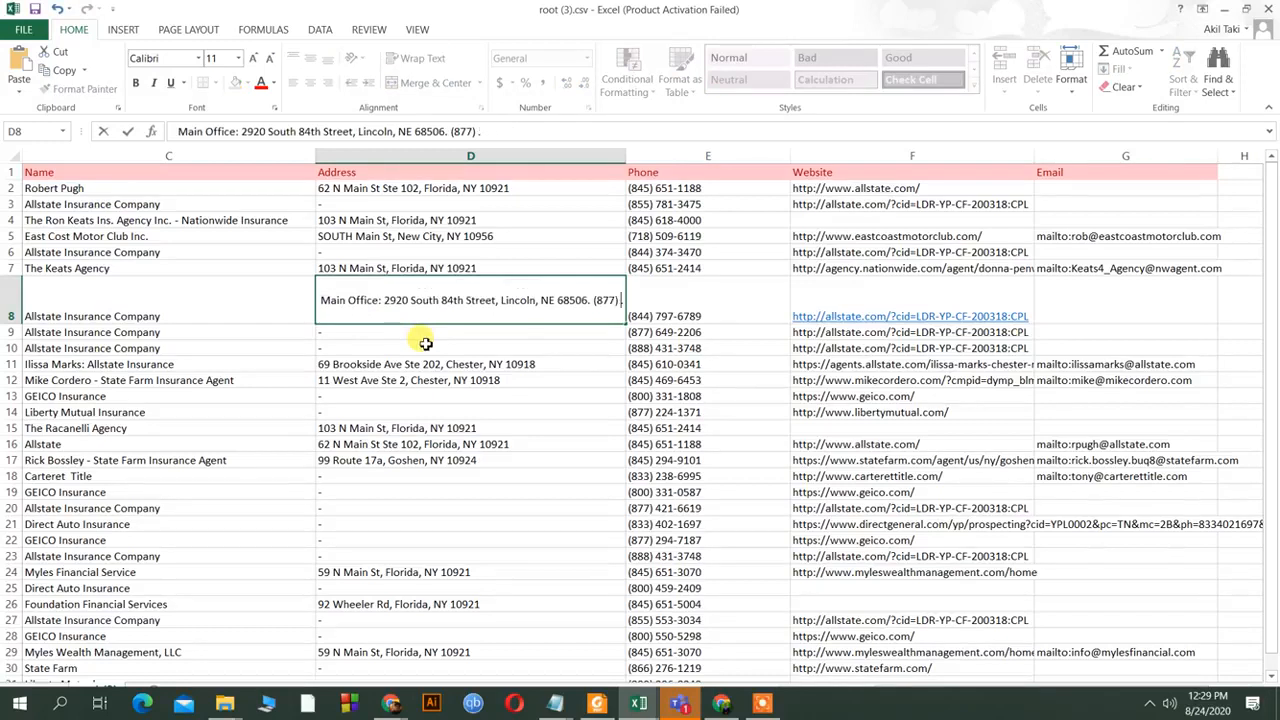
key("BackSpace")
key("BackSpace")
key("BackSpace")
key("BackSpace")
key("BackSpace")
key("BackSpace")
key("BackSpace")
key("BackSpace")
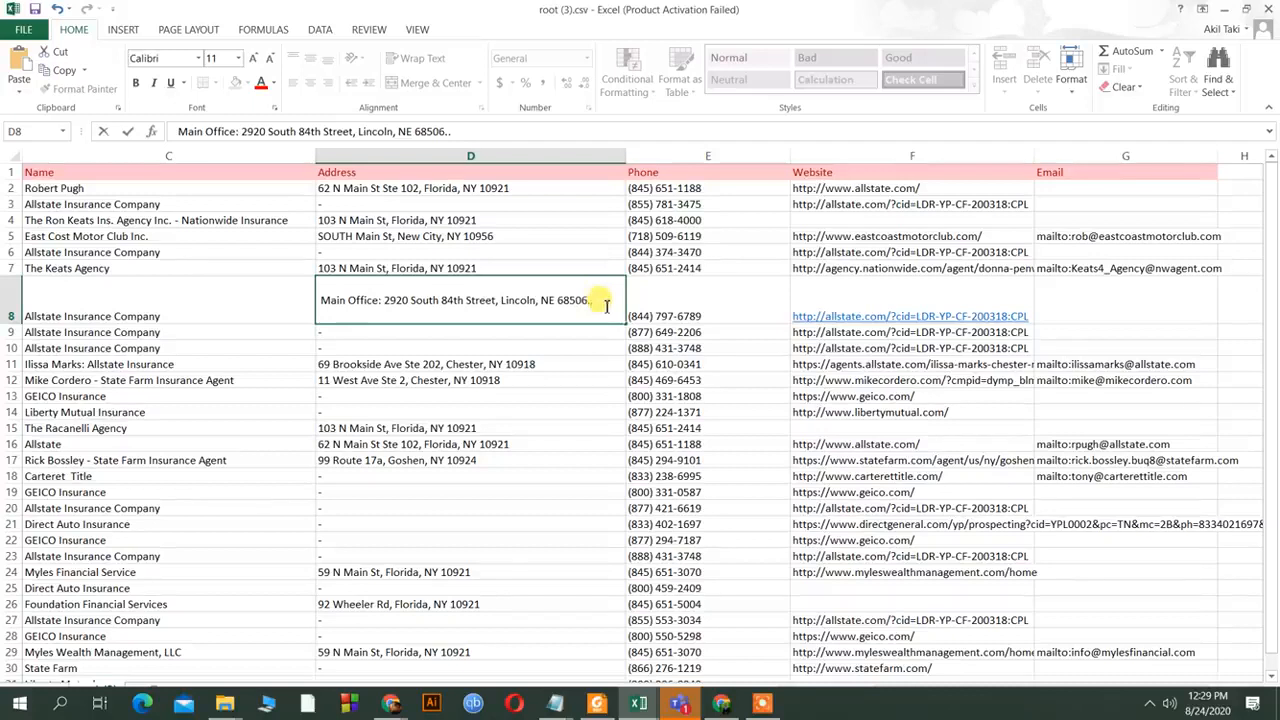
key("Home")
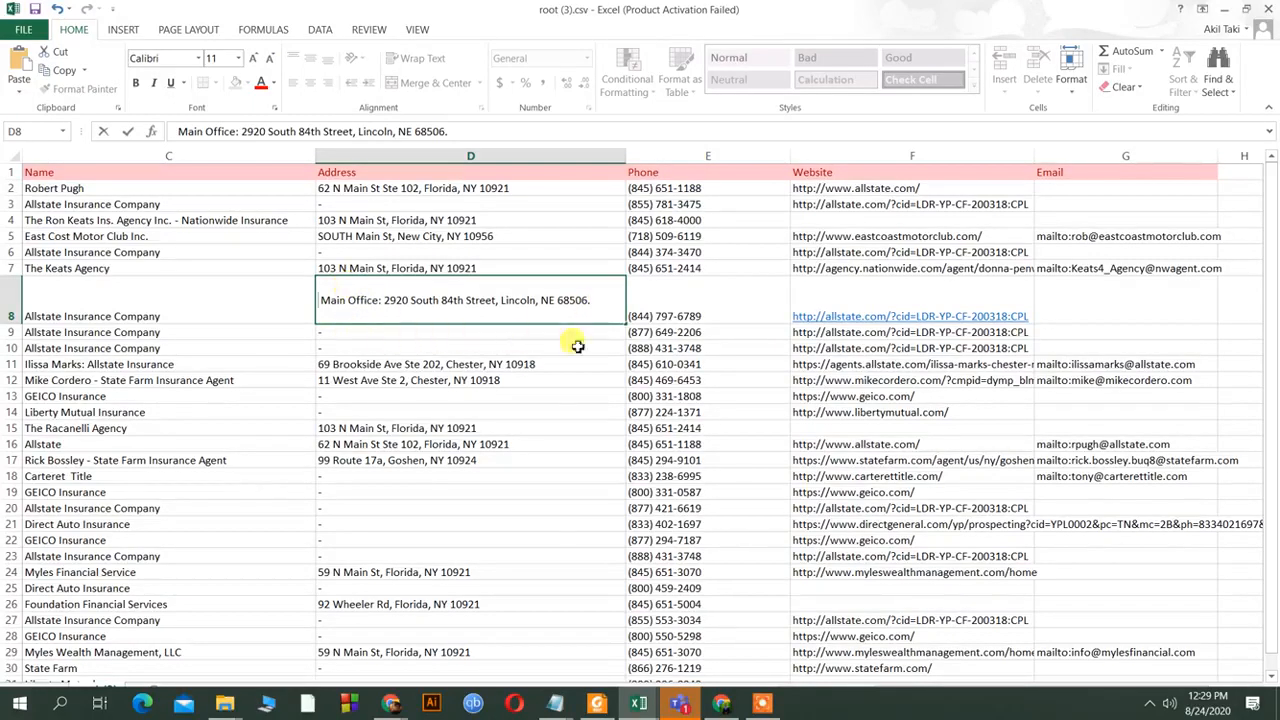
scroll(960, 295, "down", 1)
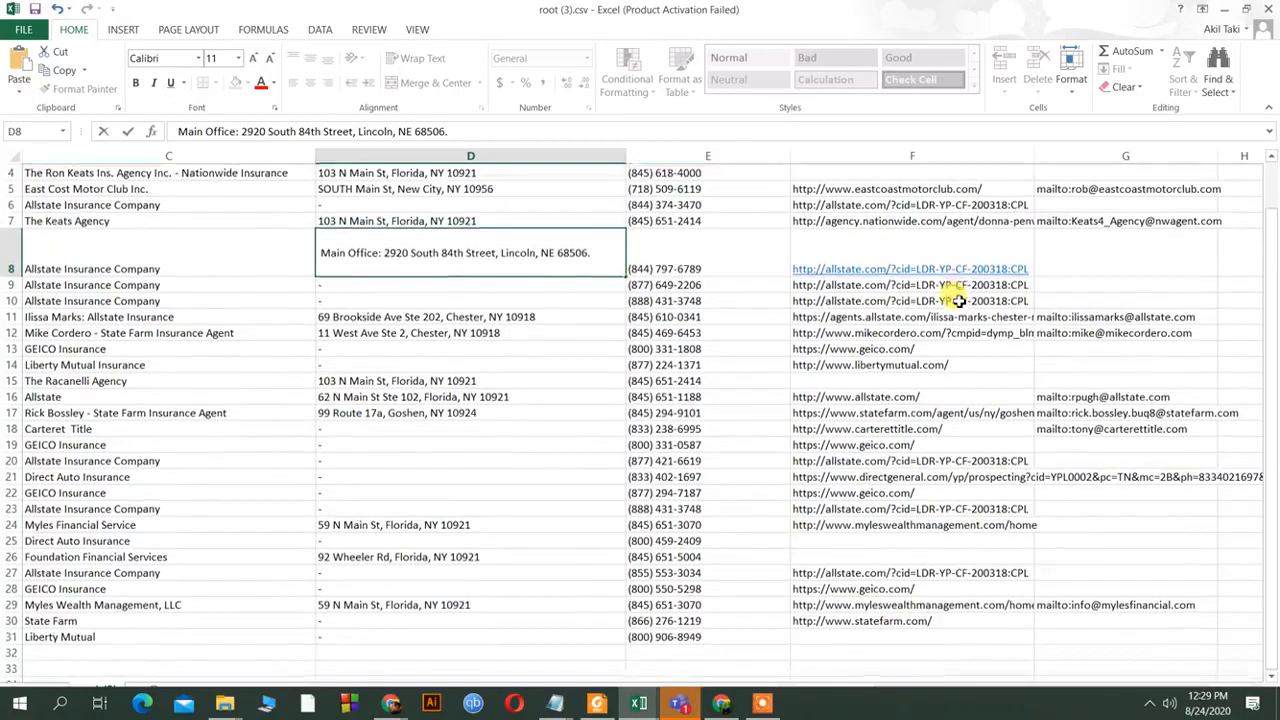
scroll(987, 298, "up", 1)
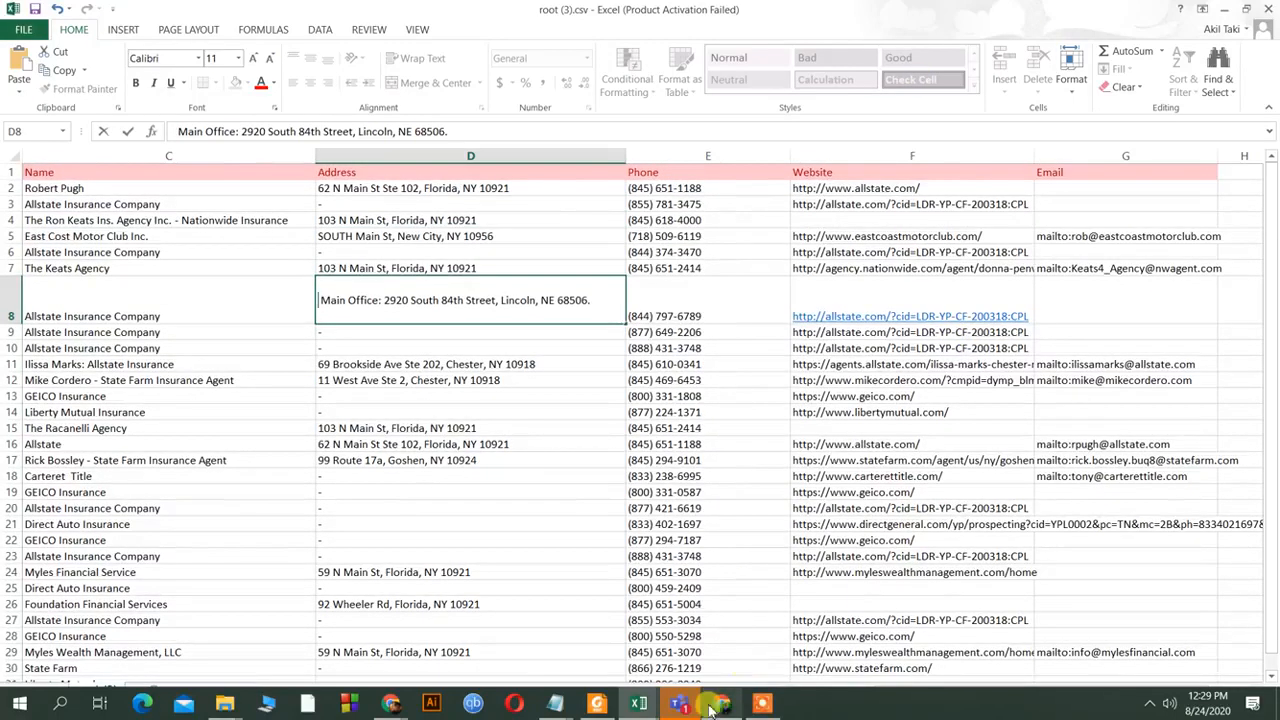
left_click(723, 705)
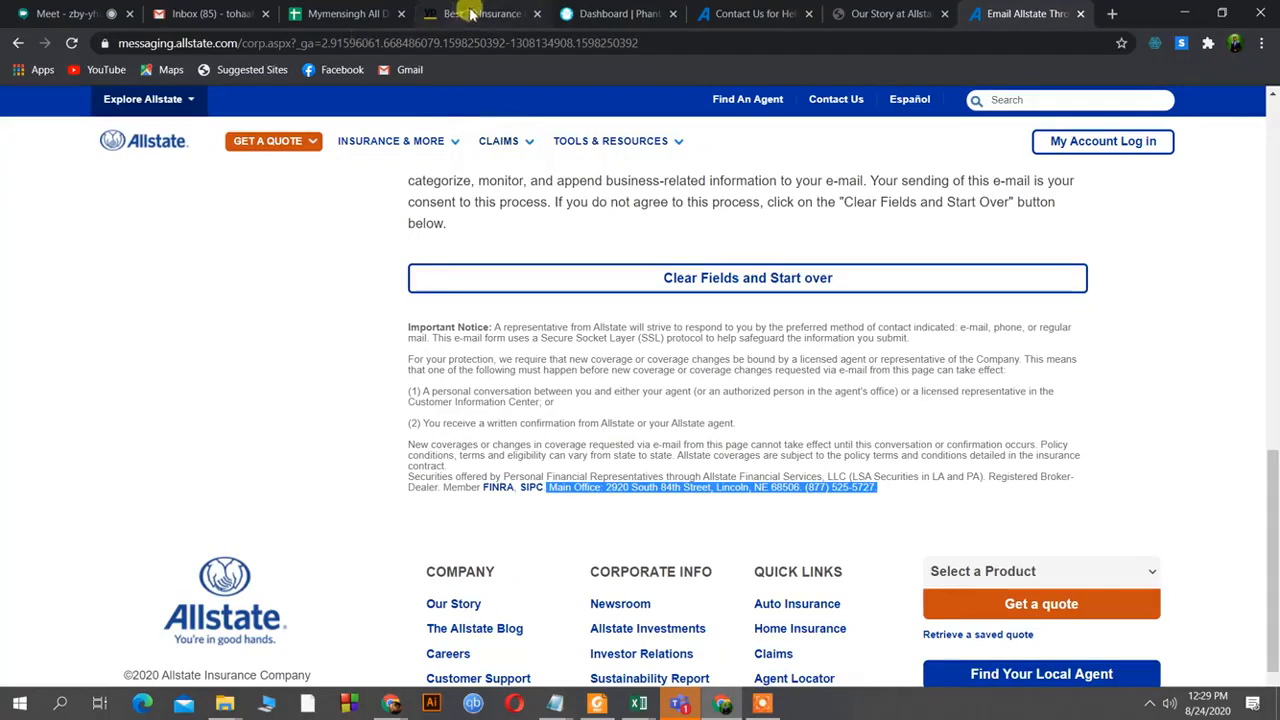
Switch to the Google Meet tab showing the presentation and the participant list.
left_click(100, 14)
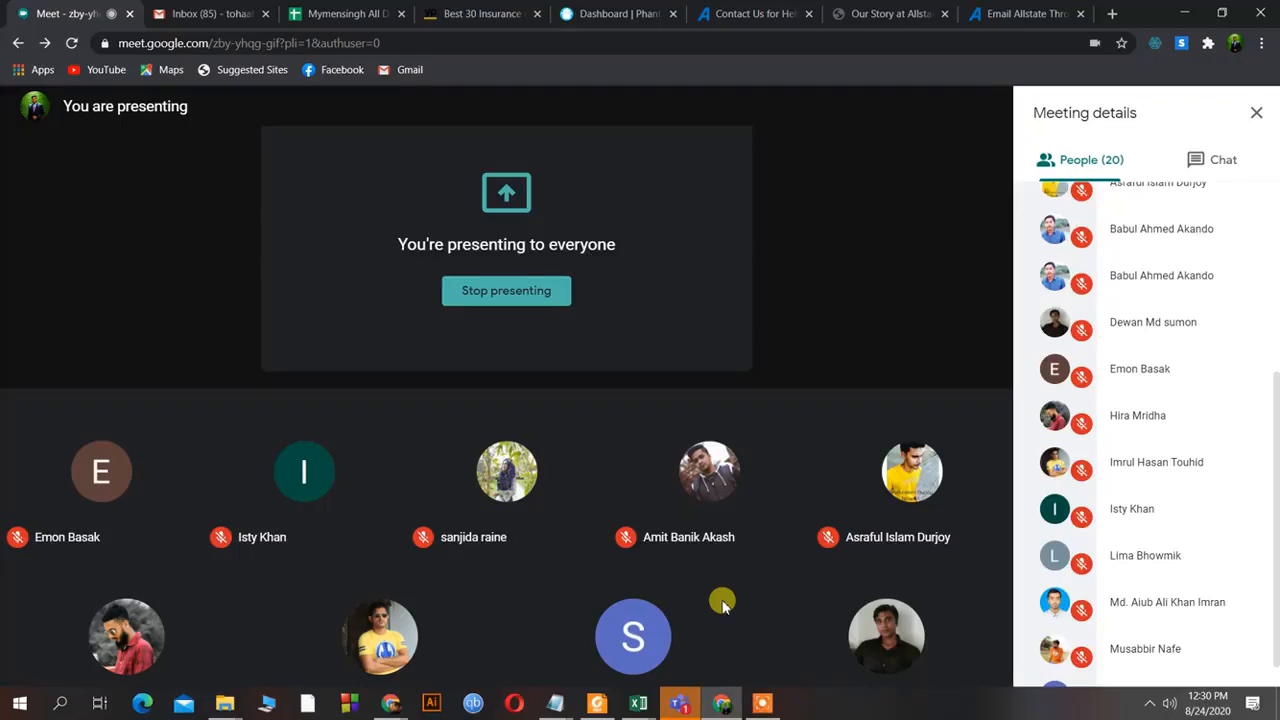
left_click(638, 706)
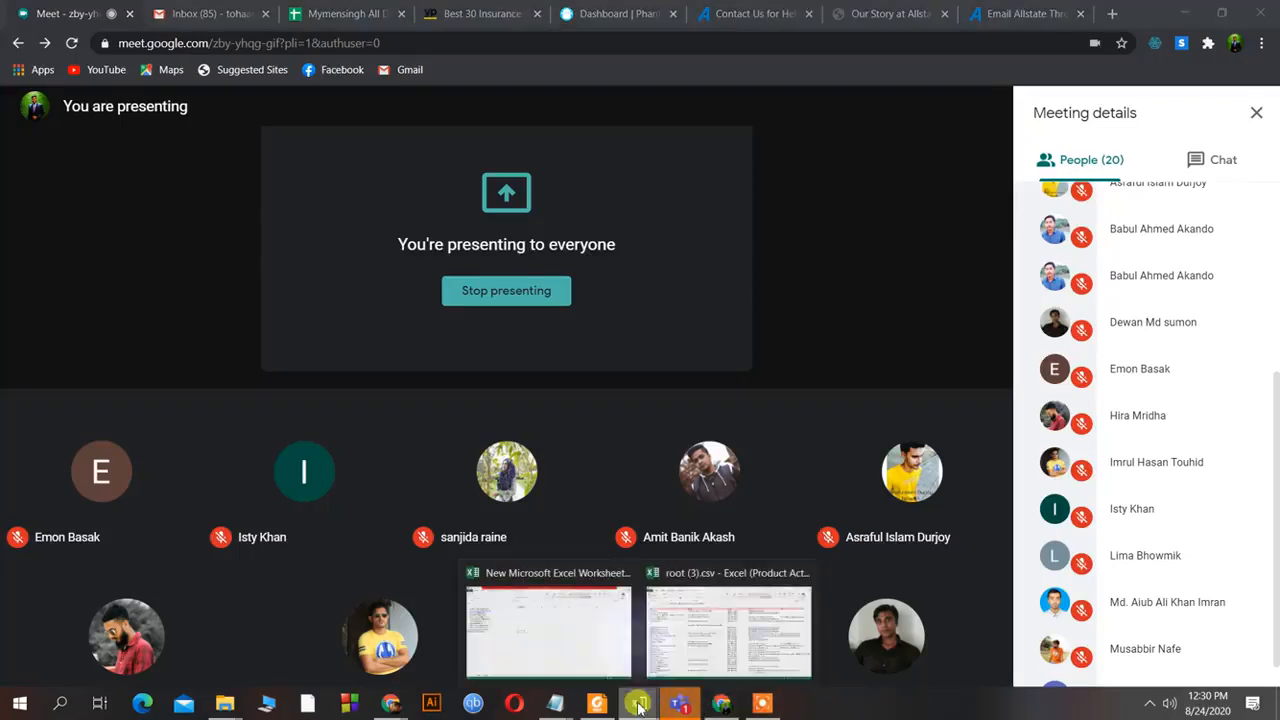
left_click(766, 660)
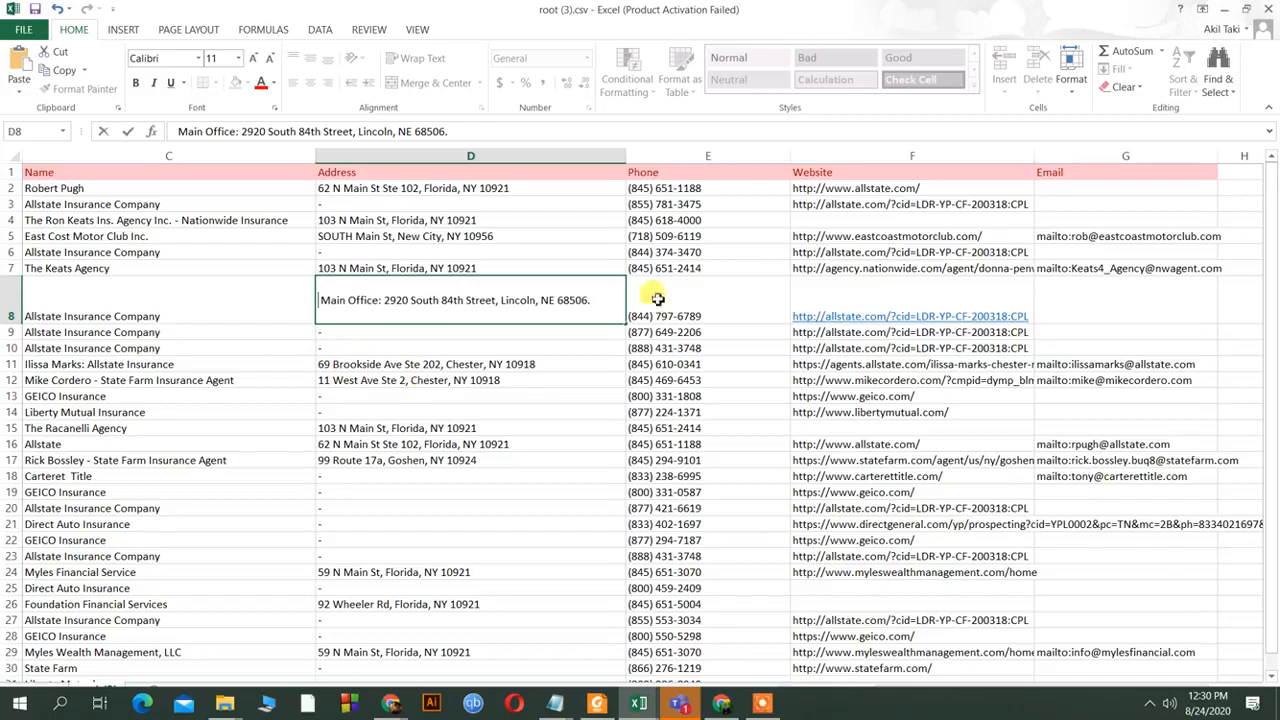
scroll(1075, 470, "down", 6)
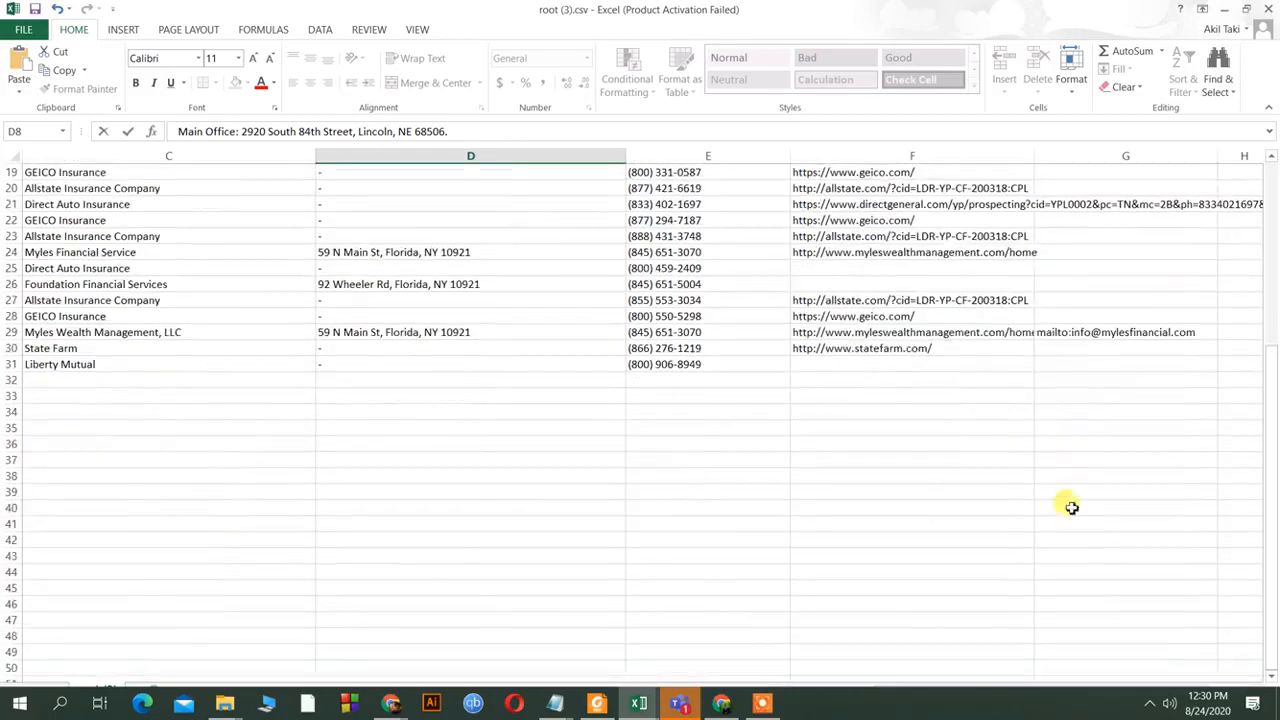
scroll(1068, 510, "up", 6)
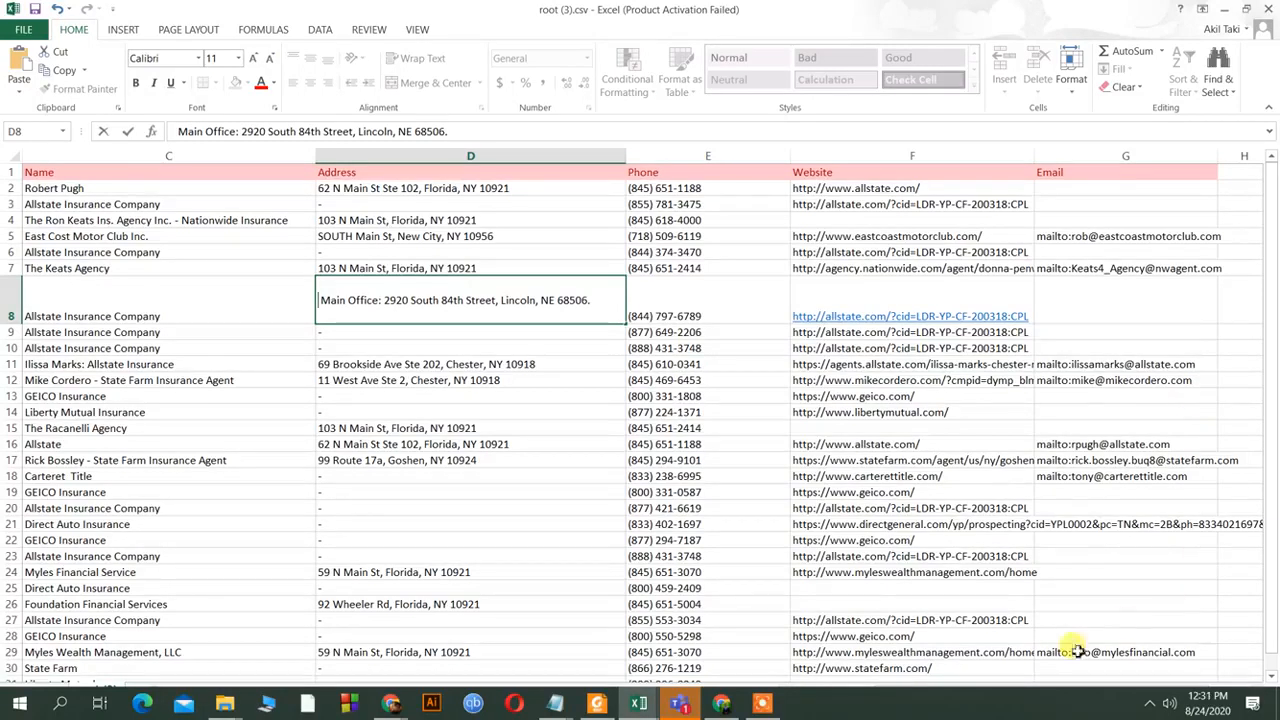
left_click(638, 703)
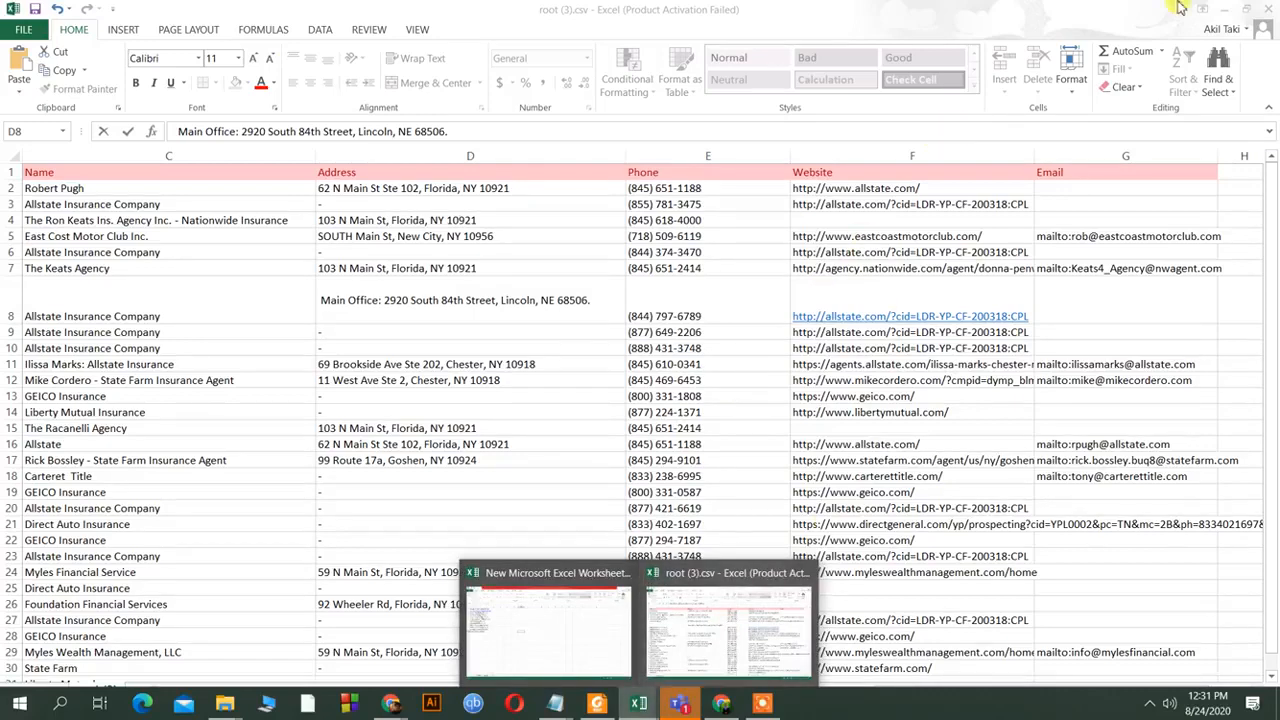
left_click(1219, 10)
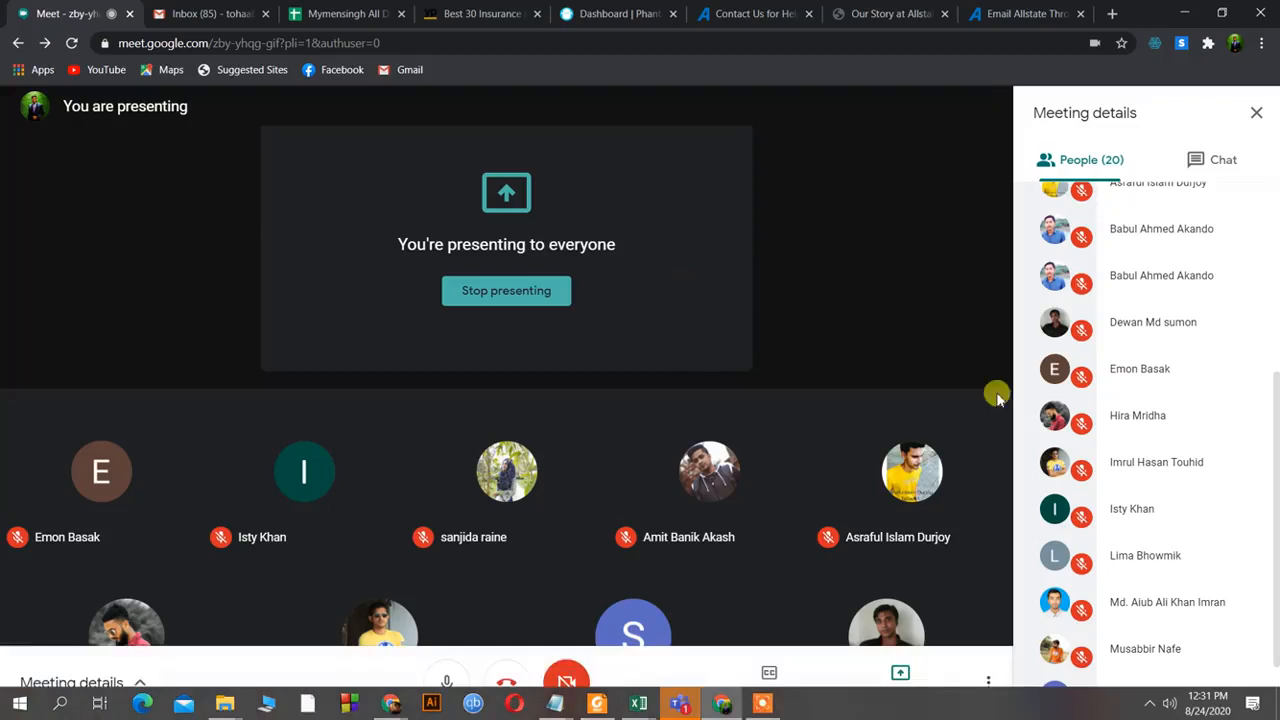
Scroll the Meet People panel, then switch to the Best 30 Insurance results tab for Florida, NY.
scroll(1143, 604, "down", 1)
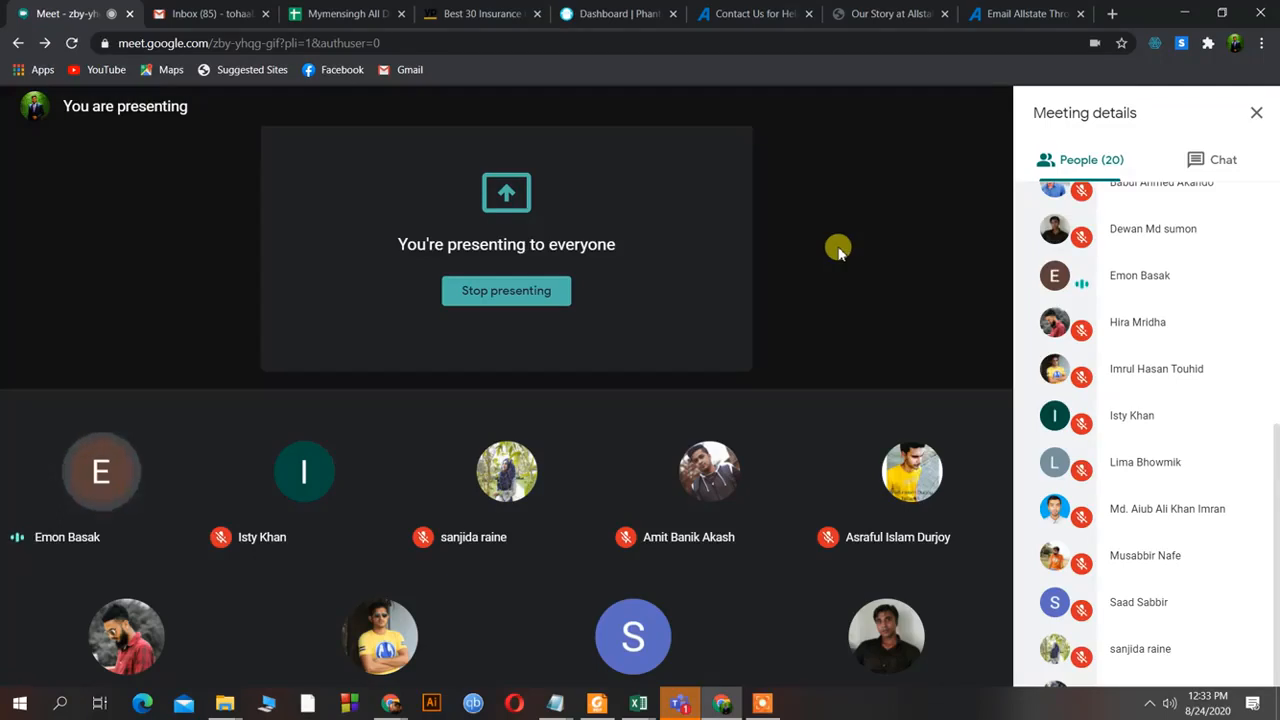
left_click(479, 12)
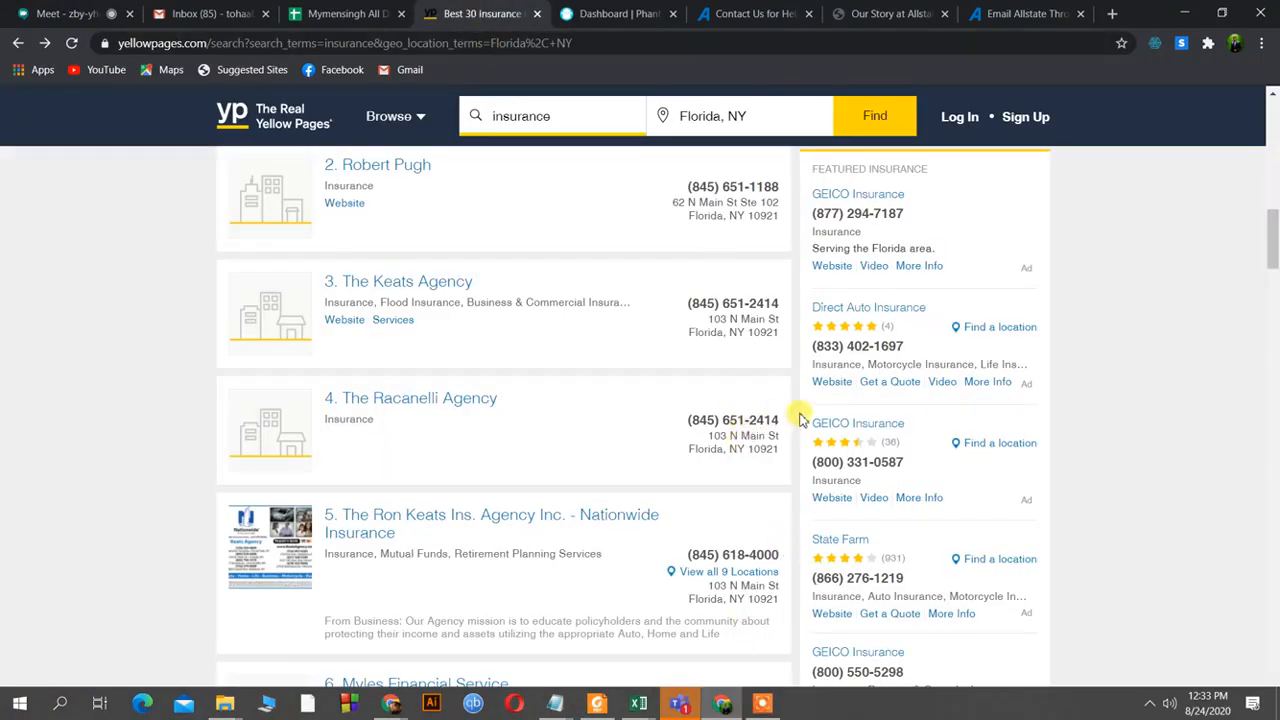
Scroll through the Florida, NY insurance results and advance to page 3.
scroll(817, 420, "down", 18)
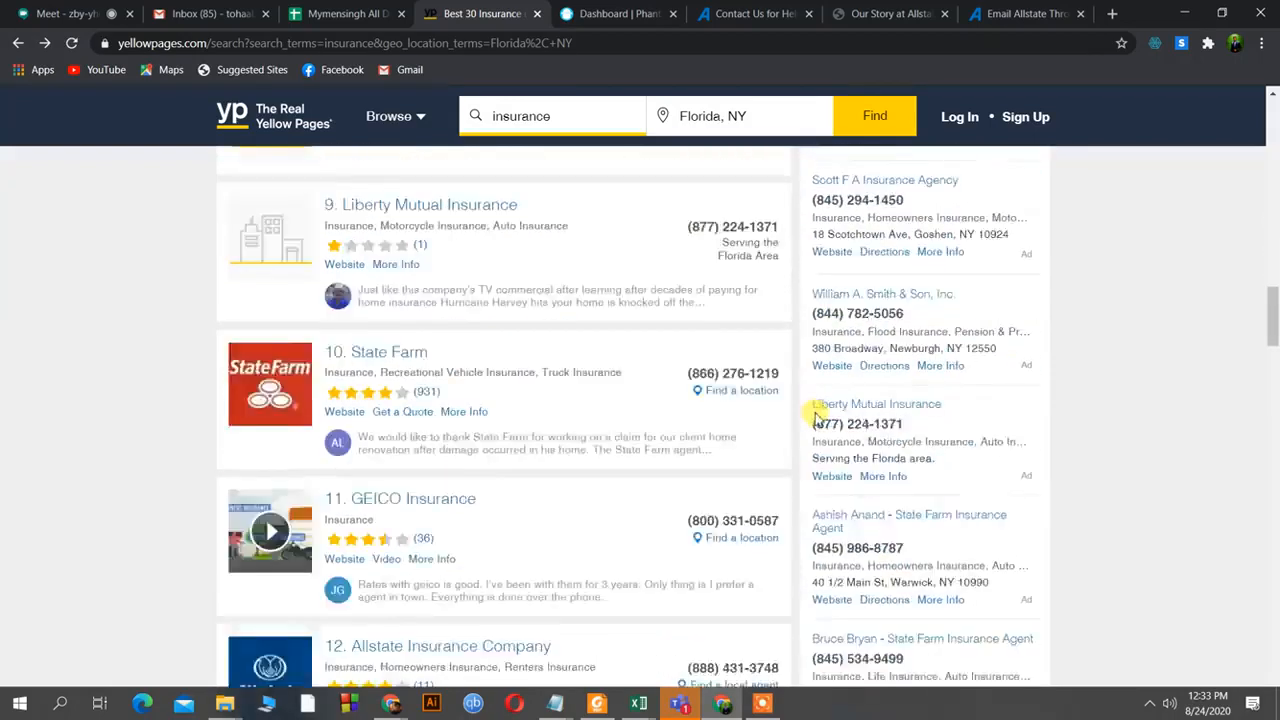
scroll(817, 420, "down", 15)
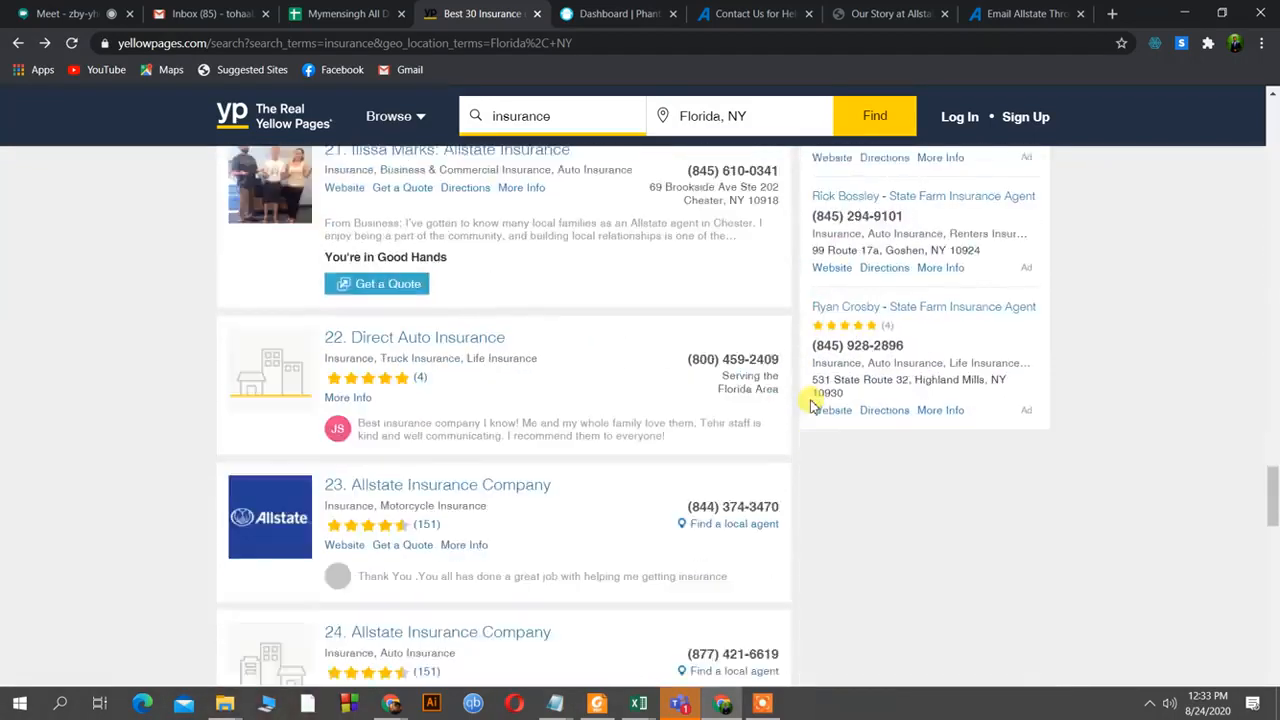
scroll(812, 405, "down", 12)
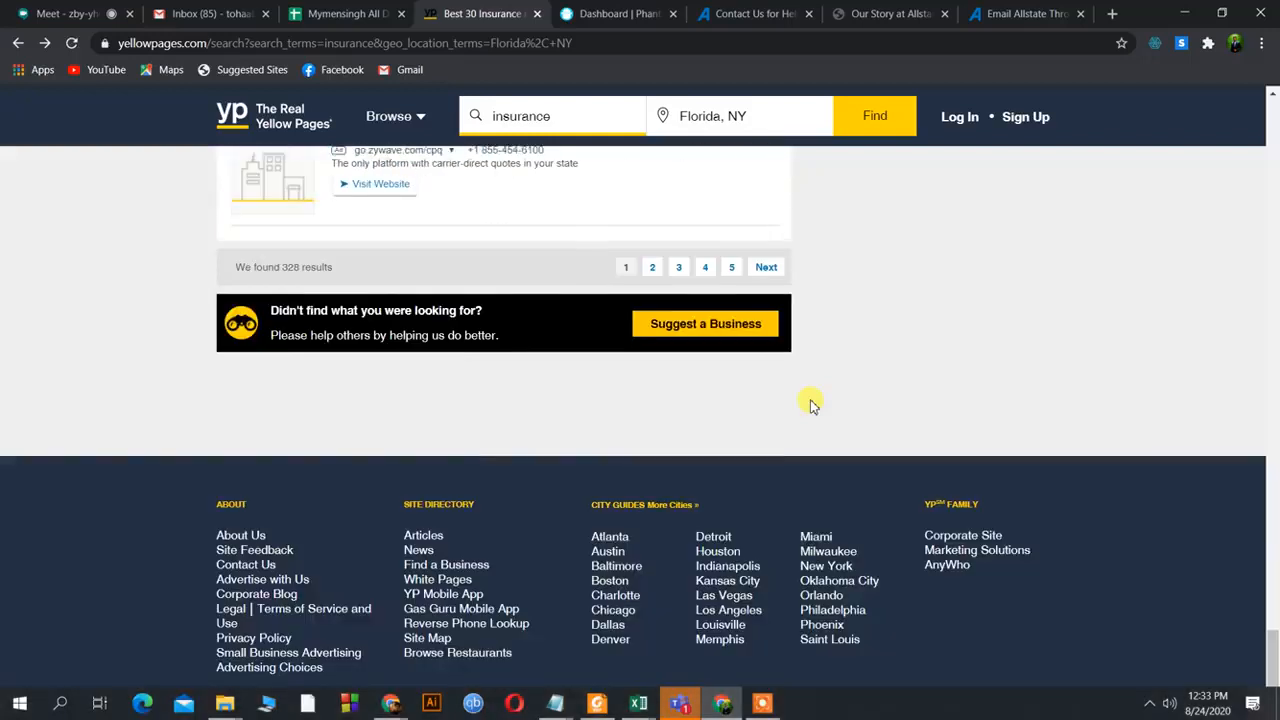
left_click(760, 268)
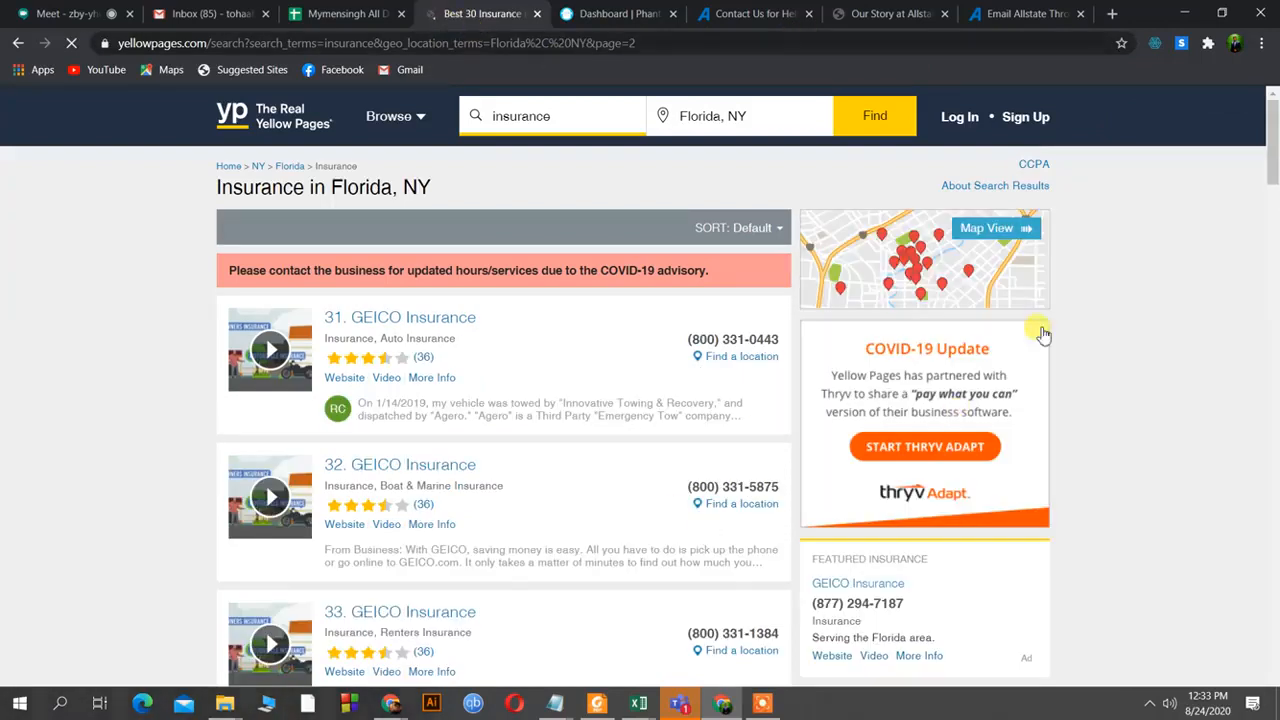
scroll(600, 490, "down", 1)
scroll(600, 490, "down", 7)
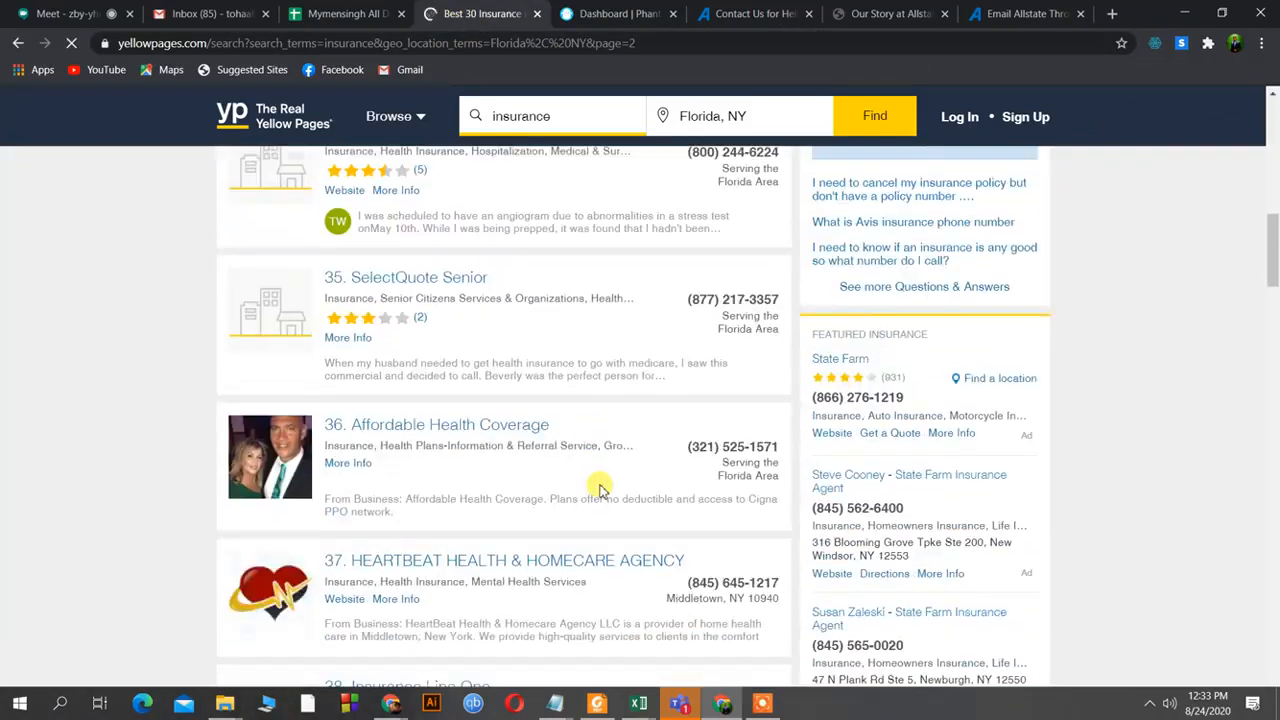
scroll(600, 490, "down", 5)
scroll(600, 490, "down", 15)
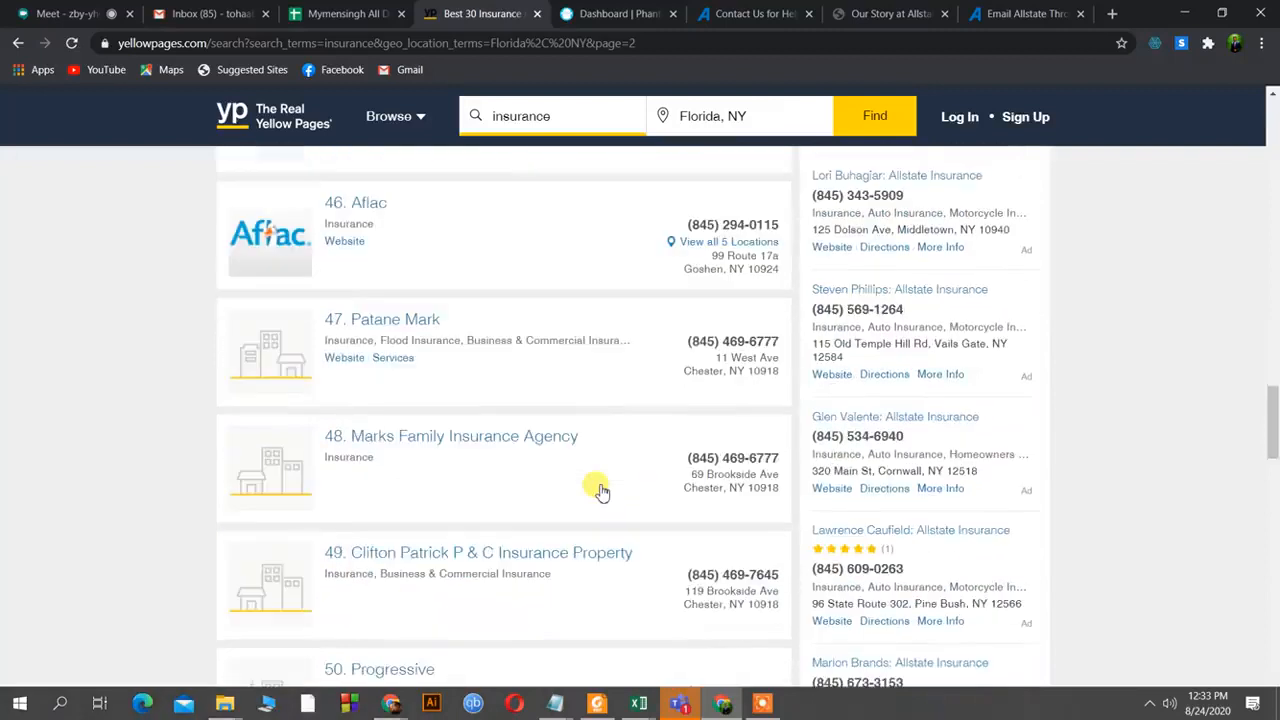
scroll(606, 491, "down", 6)
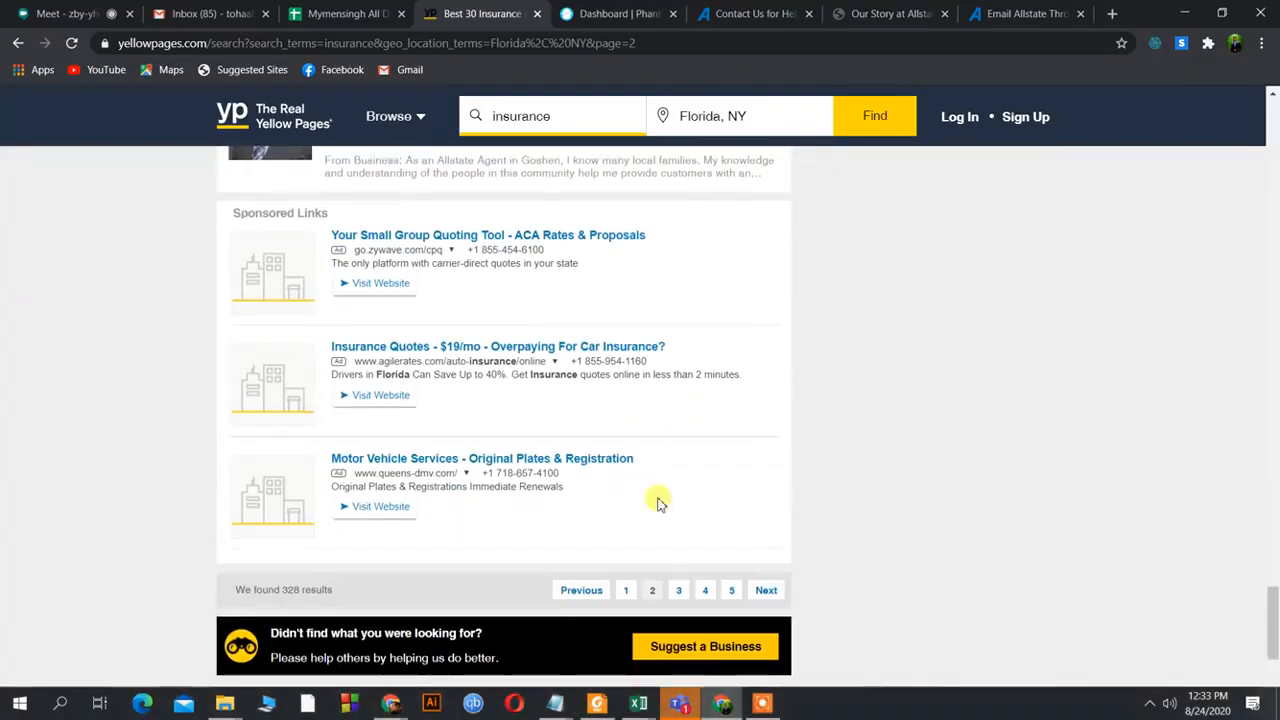
left_click(766, 592)
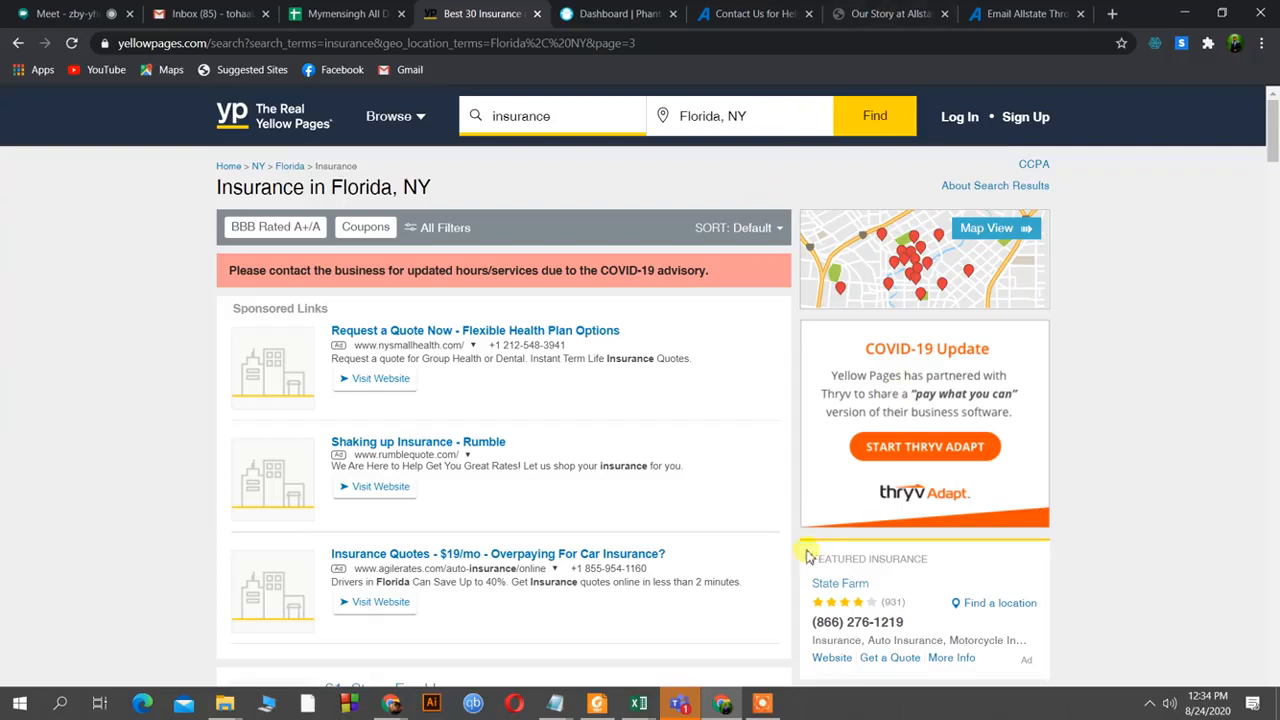
Bring the root (3).csv spreadsheet window back to the front.
left_click(642, 704)
left_click(722, 650)
key("alt+Tab")
key("alt+Tab")
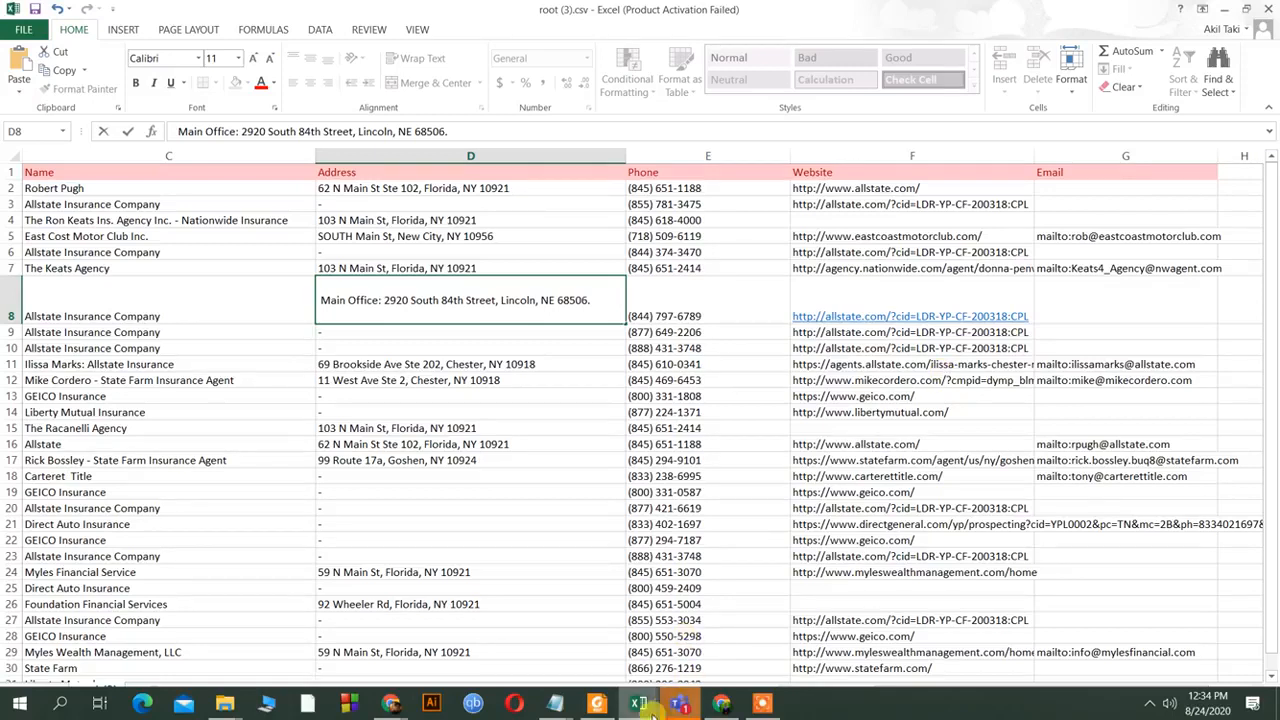
Fill row 2's cells C2:G2, the E3 phone and the D8 address with orange Accent4 style.
mouse_move(643, 707)
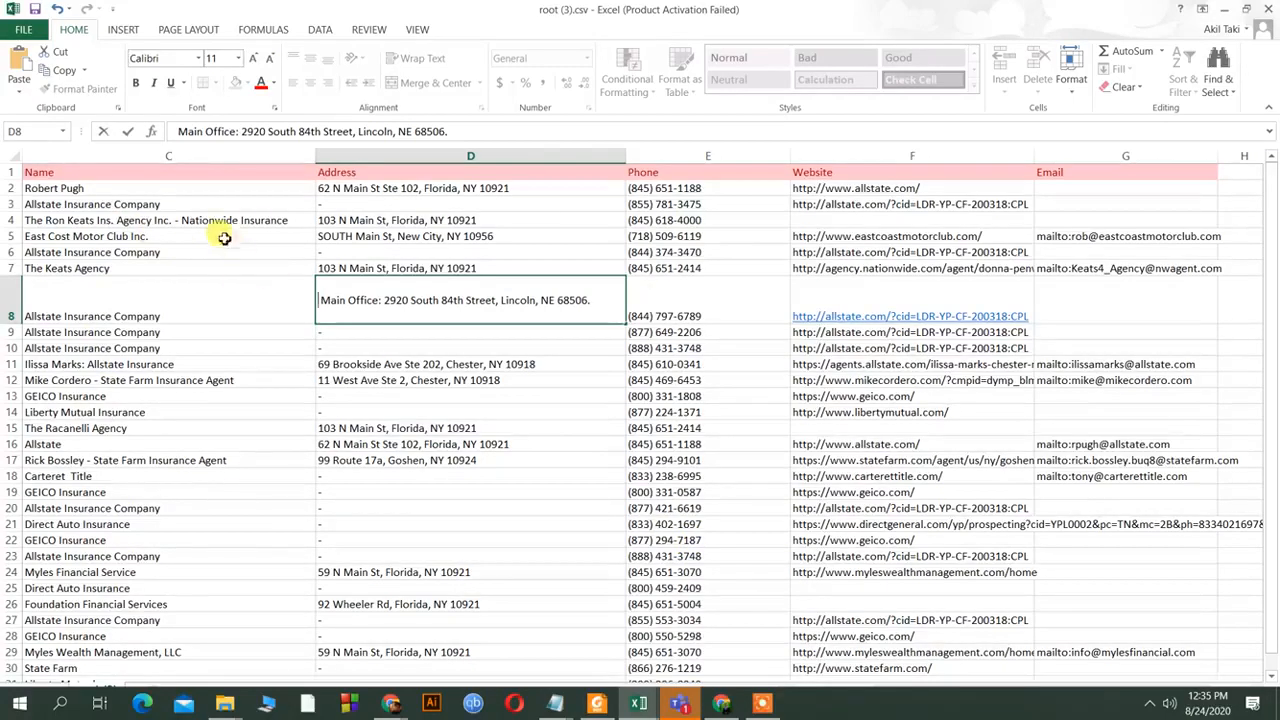
left_click(161, 189)
left_click(382, 189)
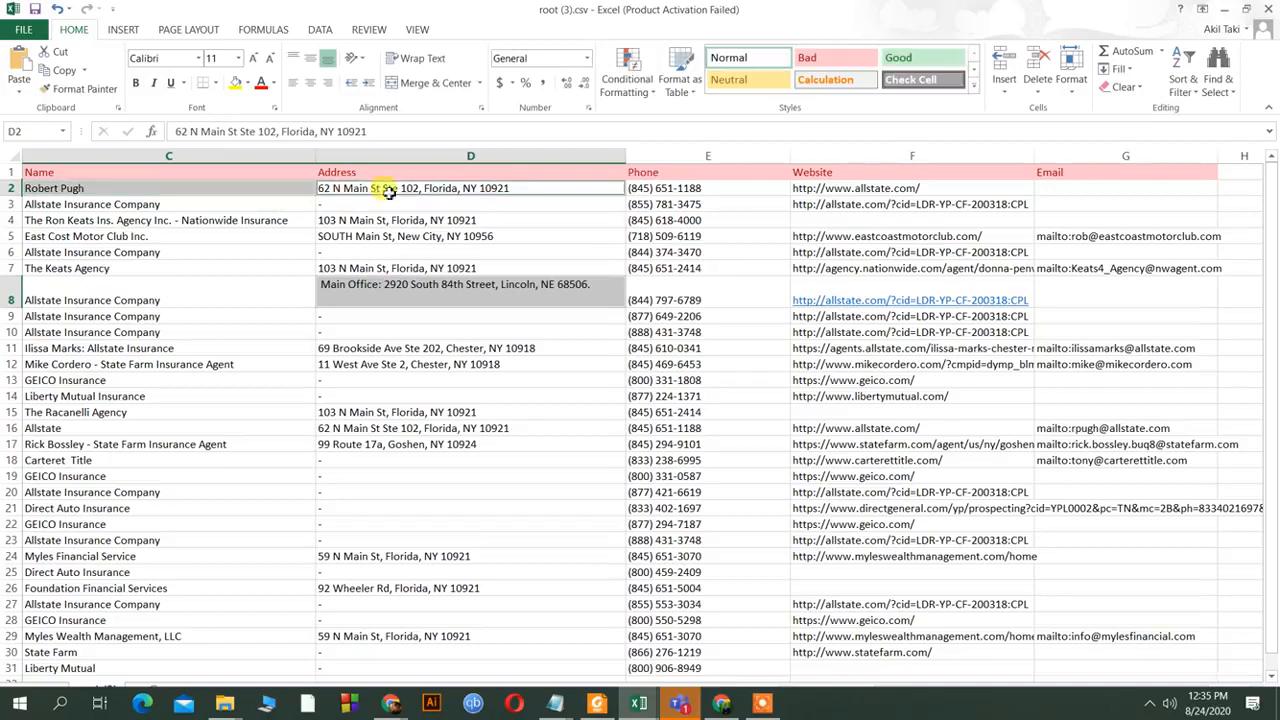
left_click(729, 190, "ctrl")
left_click(760, 201, "ctrl")
left_click(814, 190, "ctrl")
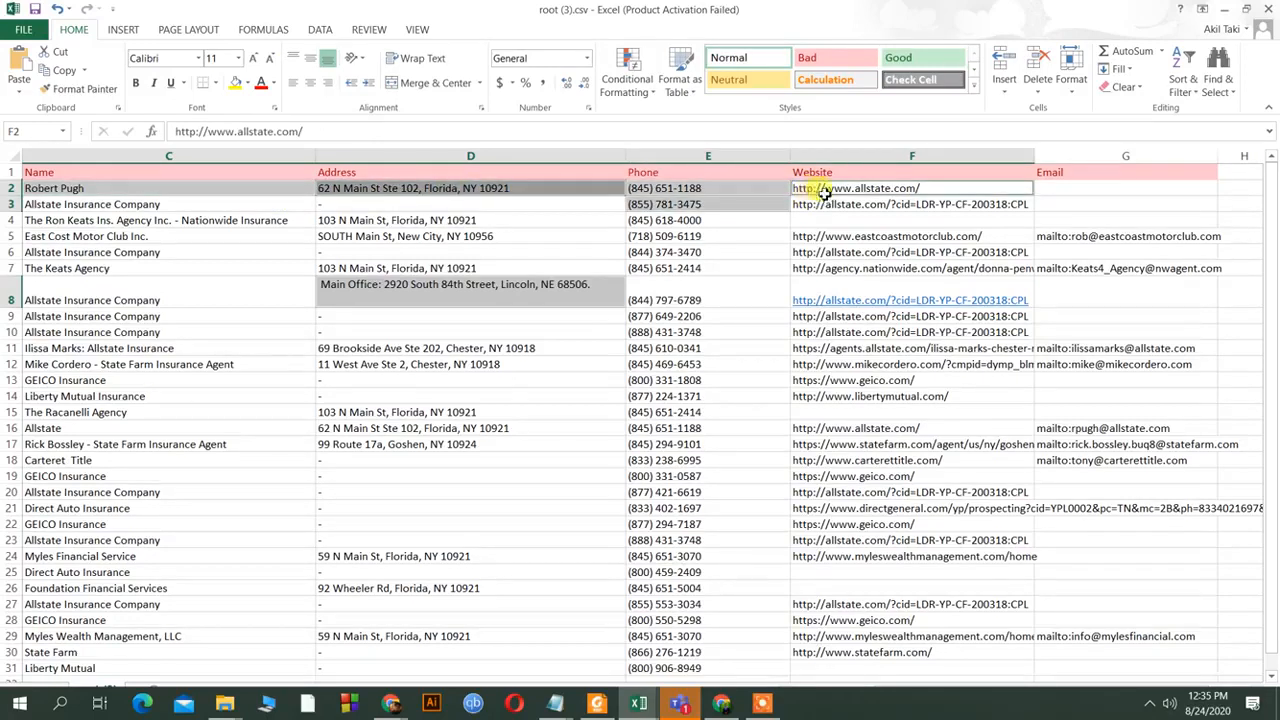
left_click(1045, 190, "ctrl")
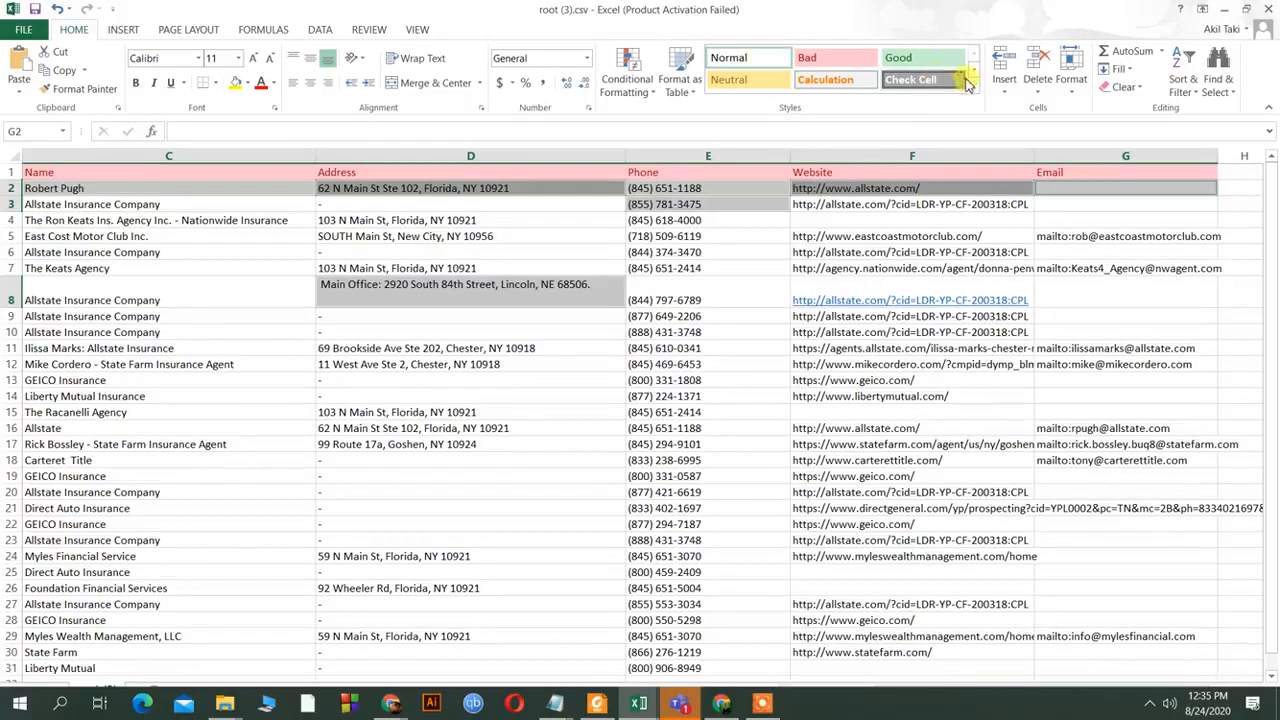
left_click(974, 88)
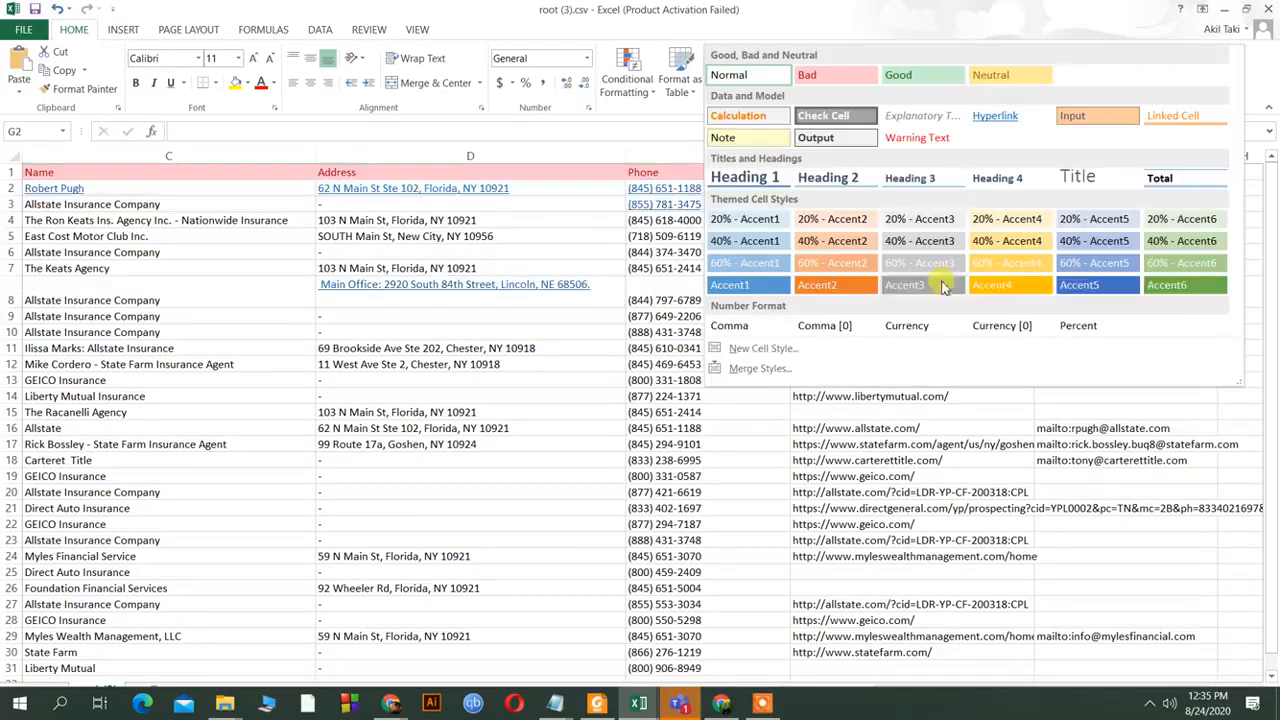
left_click(1040, 287)
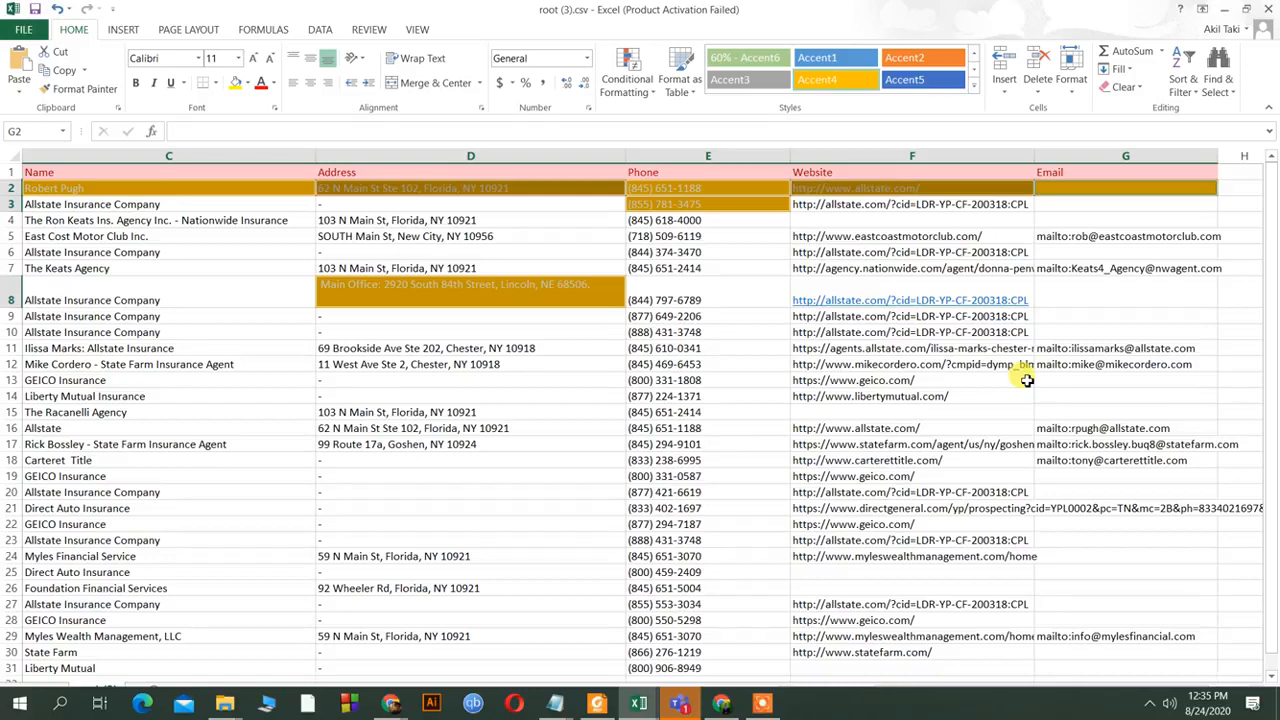
left_click(538, 414)
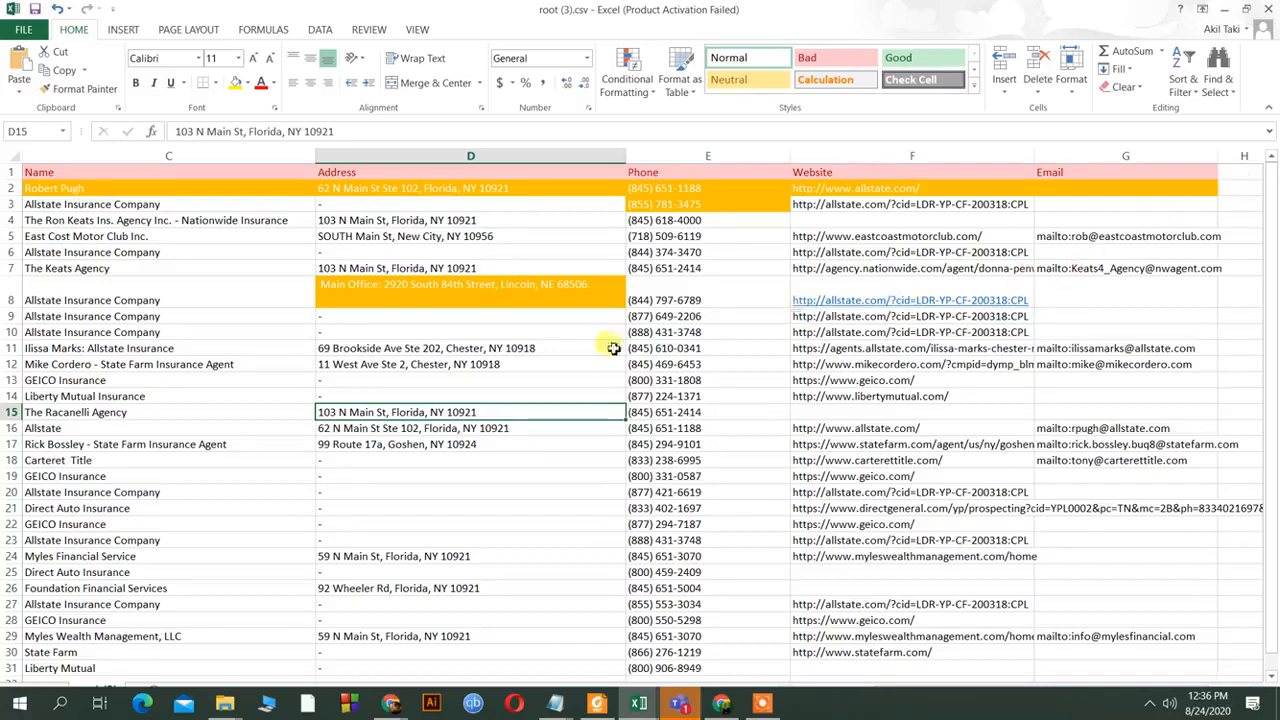
Switch from root (3).csv to the browser and return to the Google Meet tab.
left_click(639, 704)
left_click(712, 642)
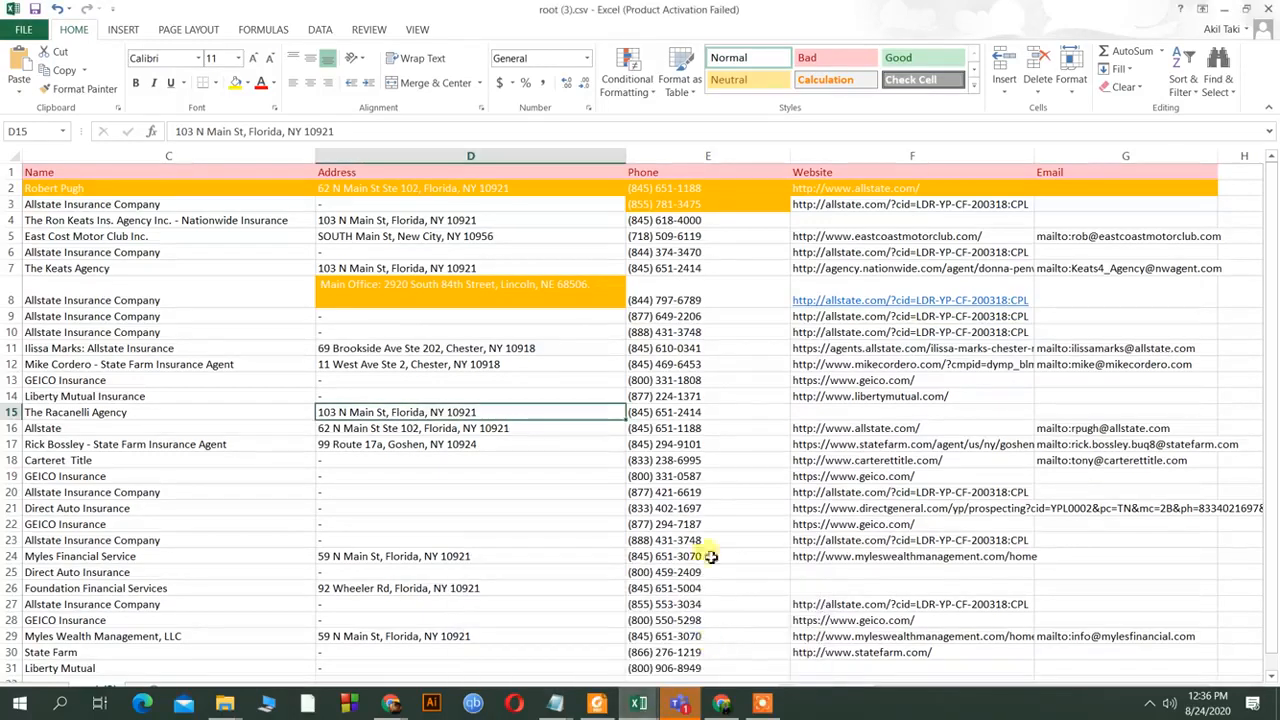
left_click(640, 704)
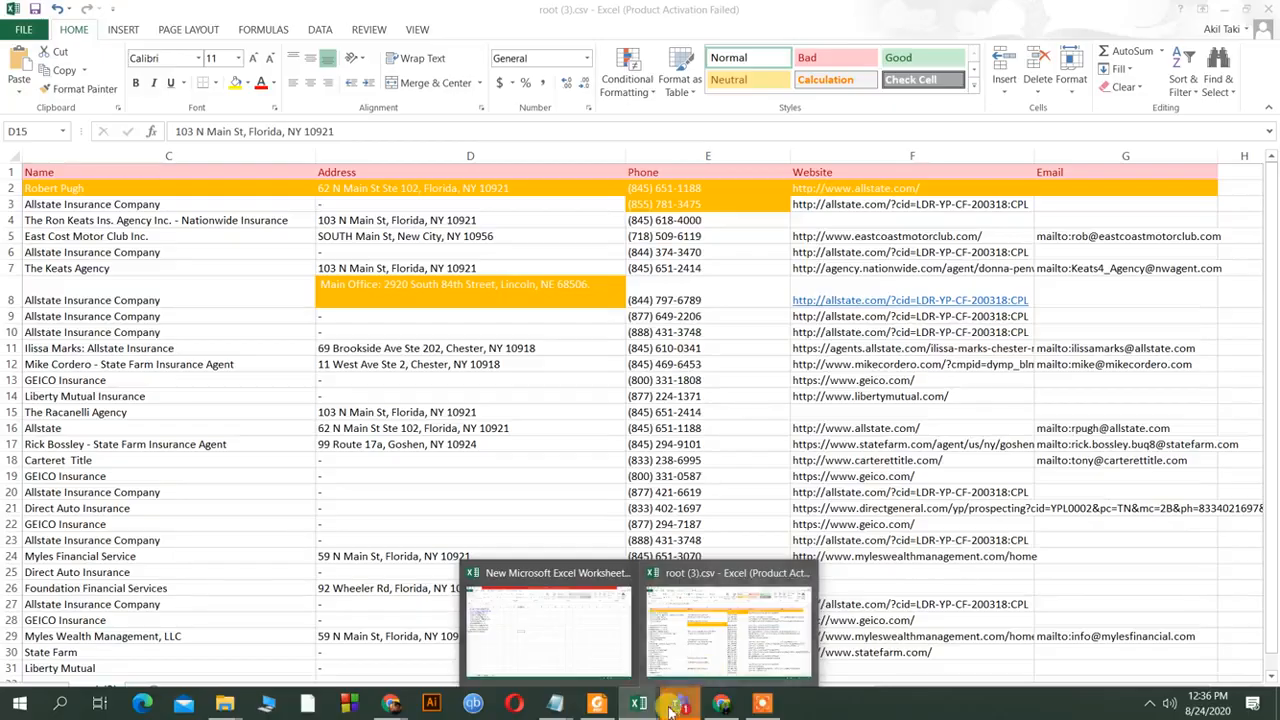
left_click(723, 705)
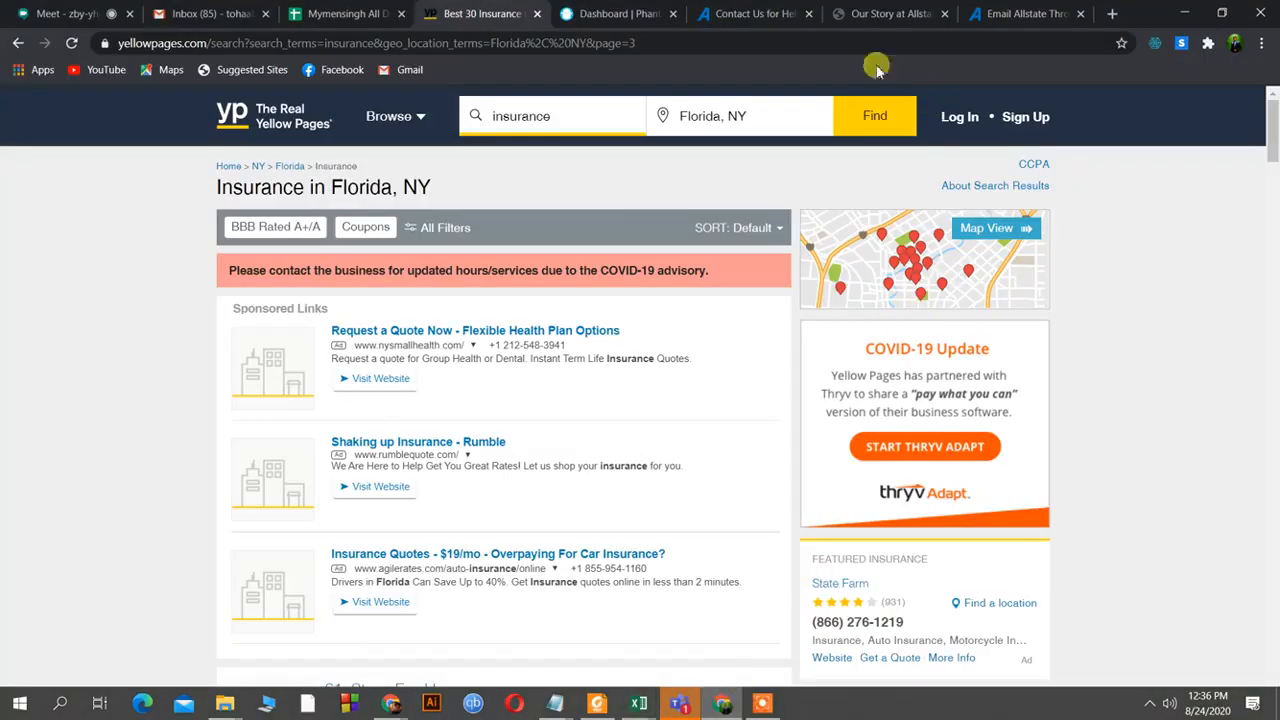
left_click(66, 13)
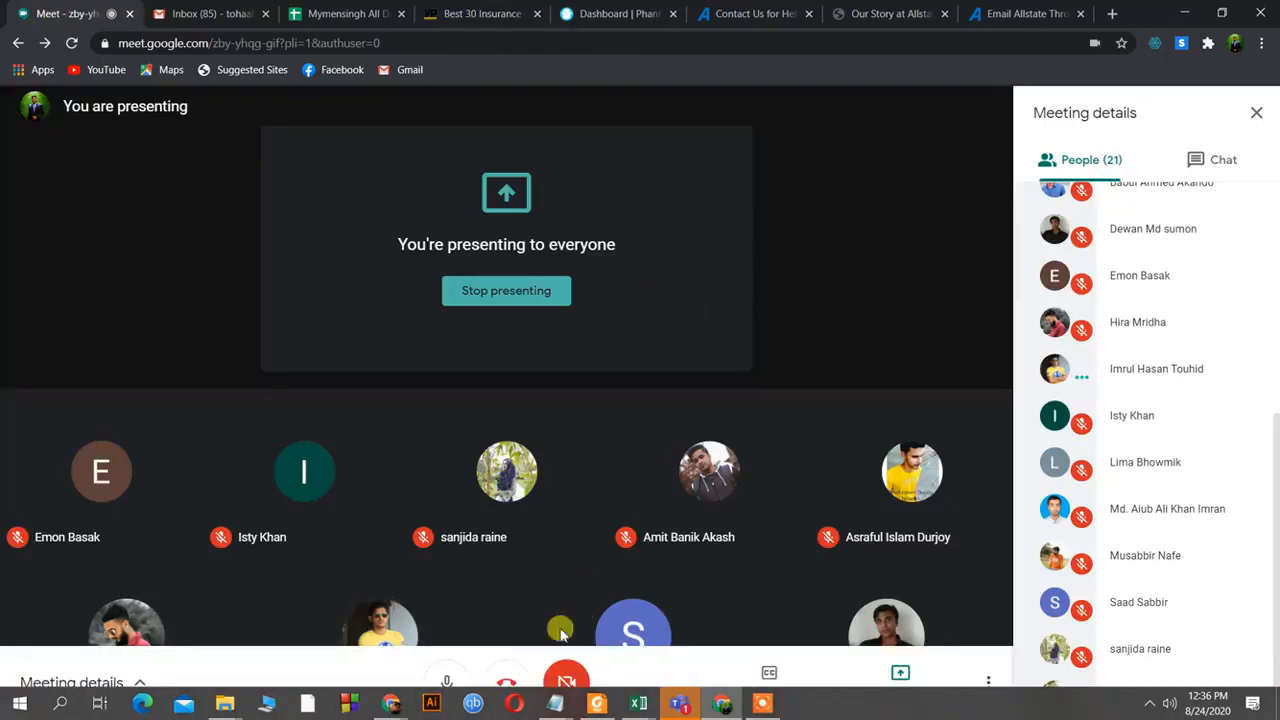
left_click(445, 683)
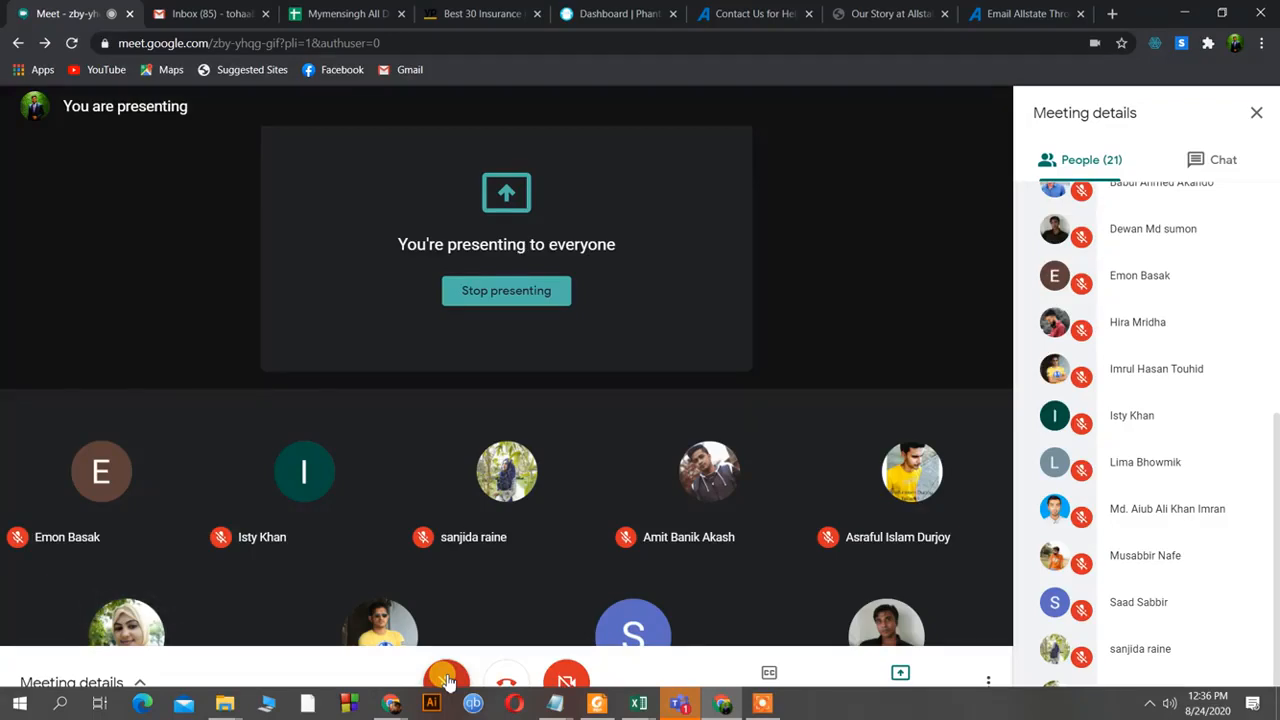
left_click(446, 680)
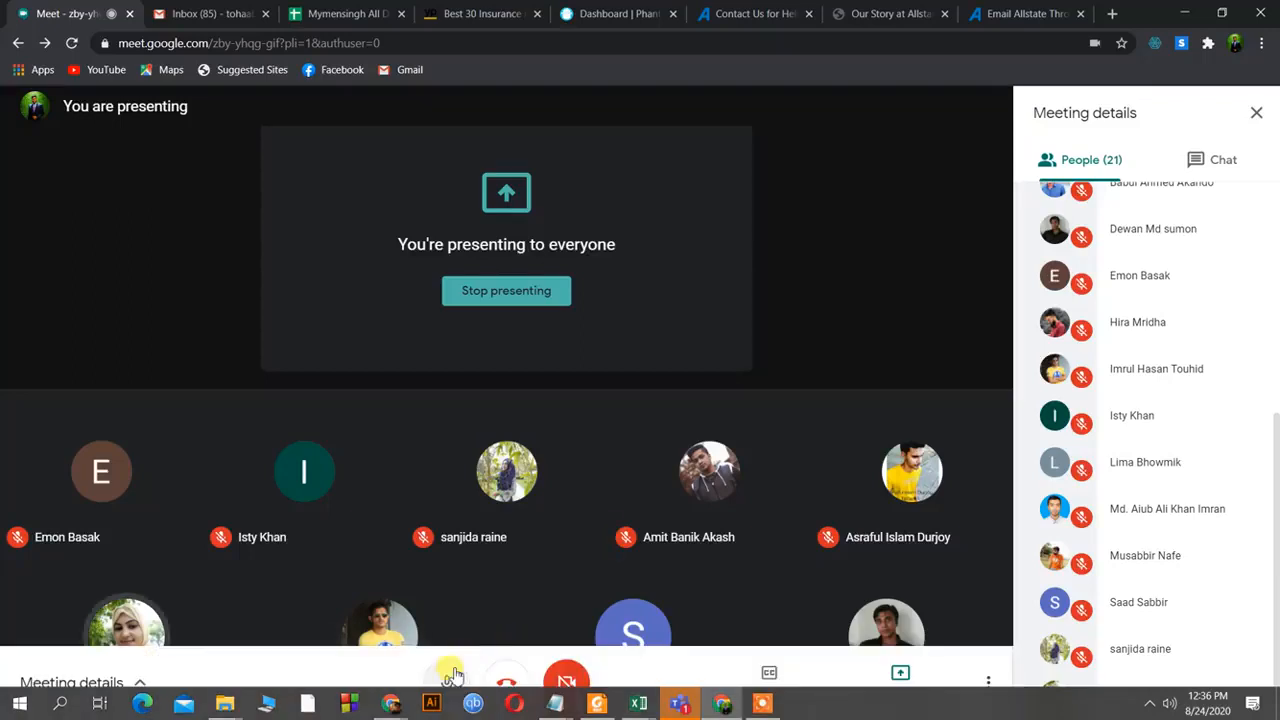
left_click(472, 665)
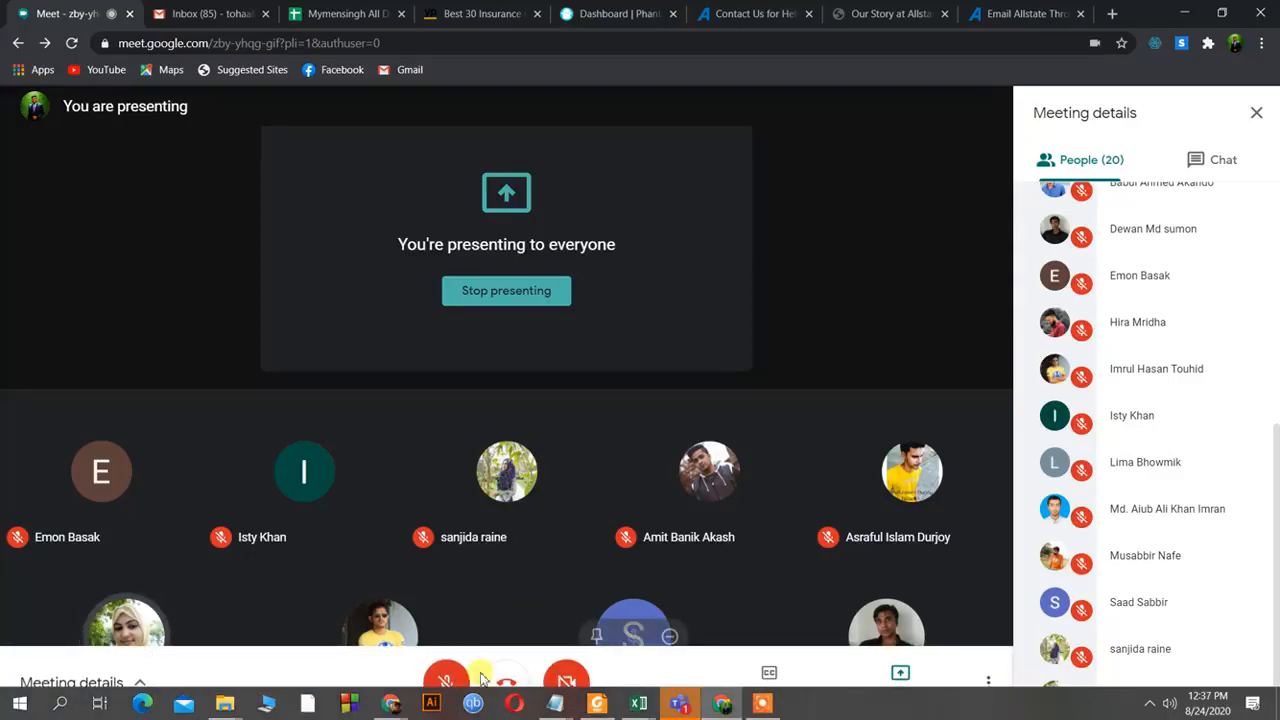
left_click(447, 677)
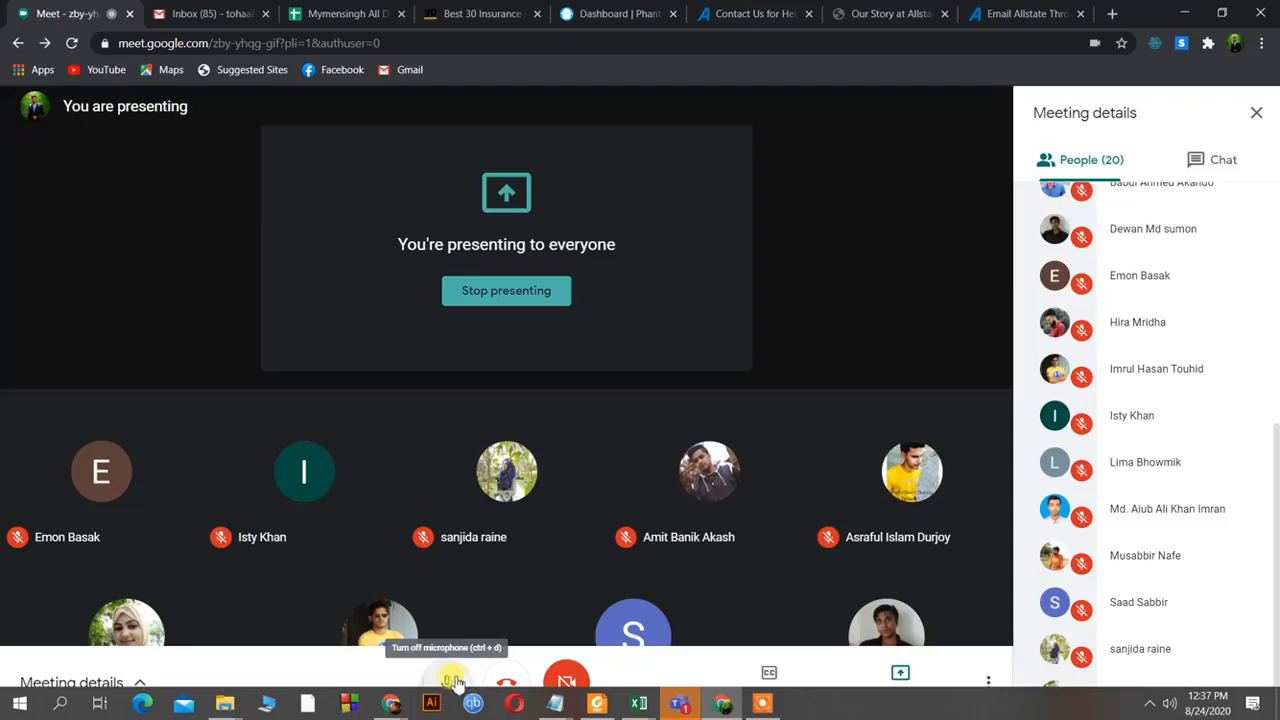
left_click(463, 681)
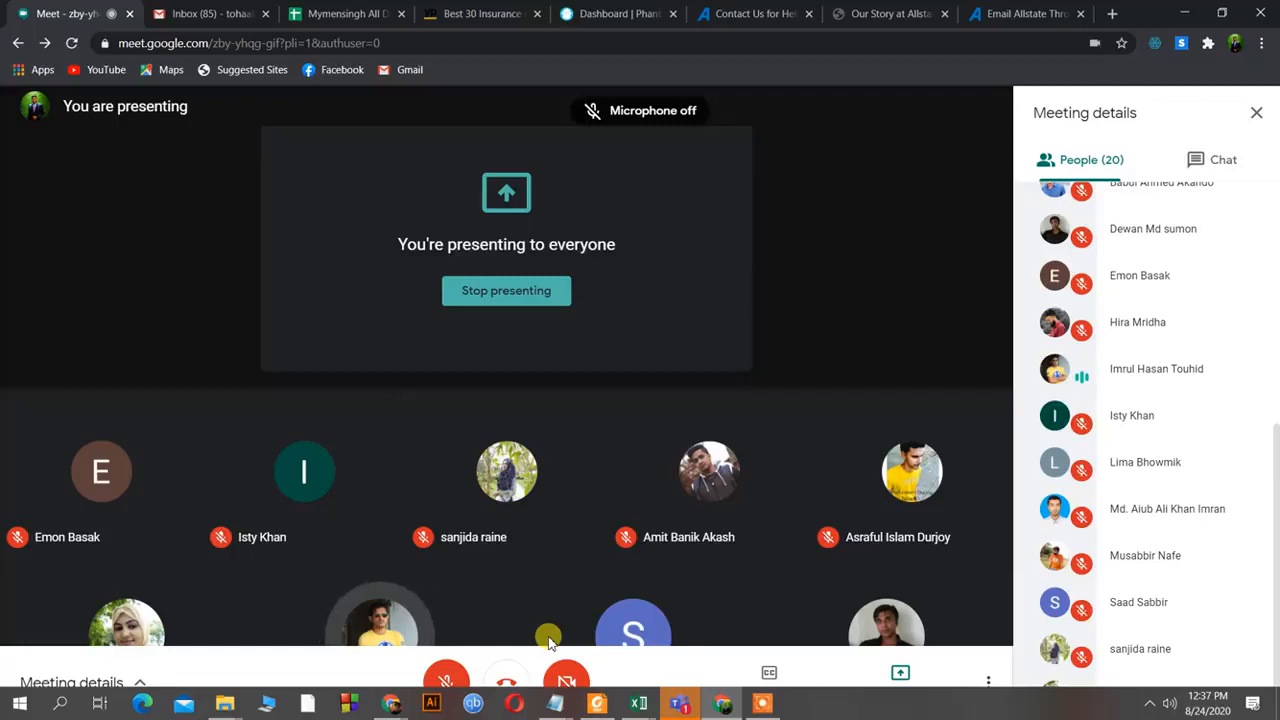
left_click(447, 675)
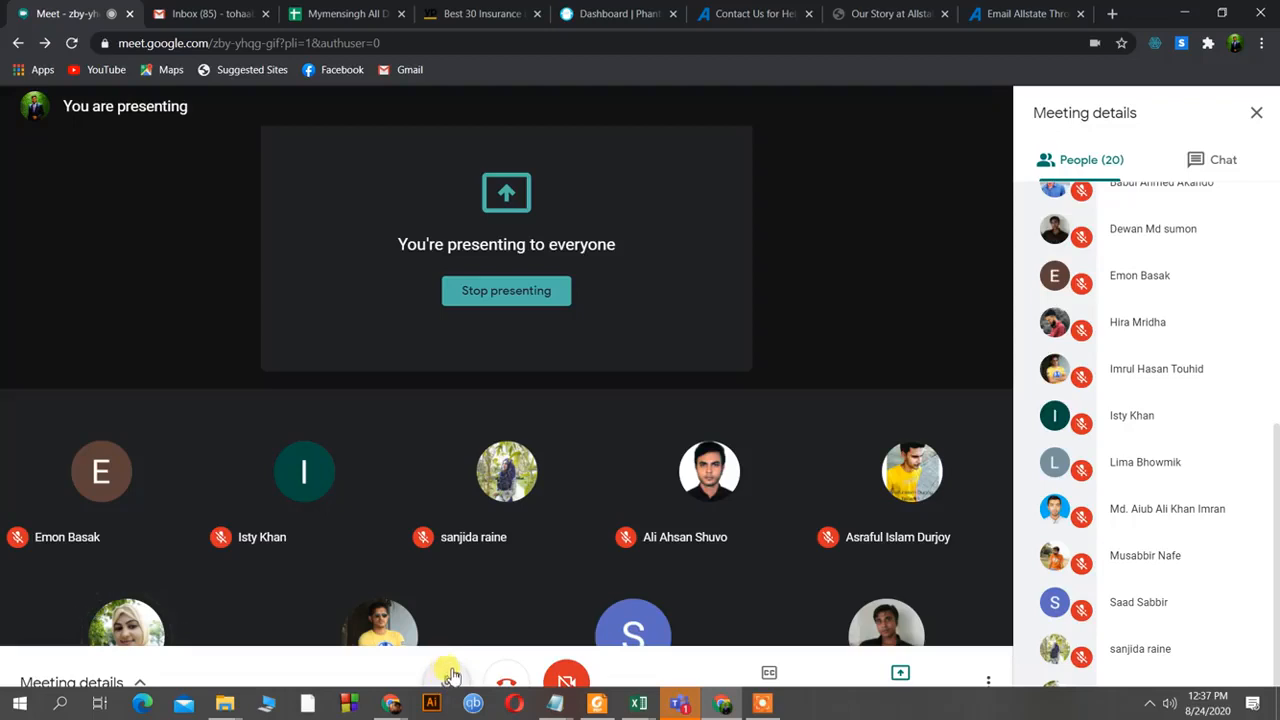
left_click(448, 678)
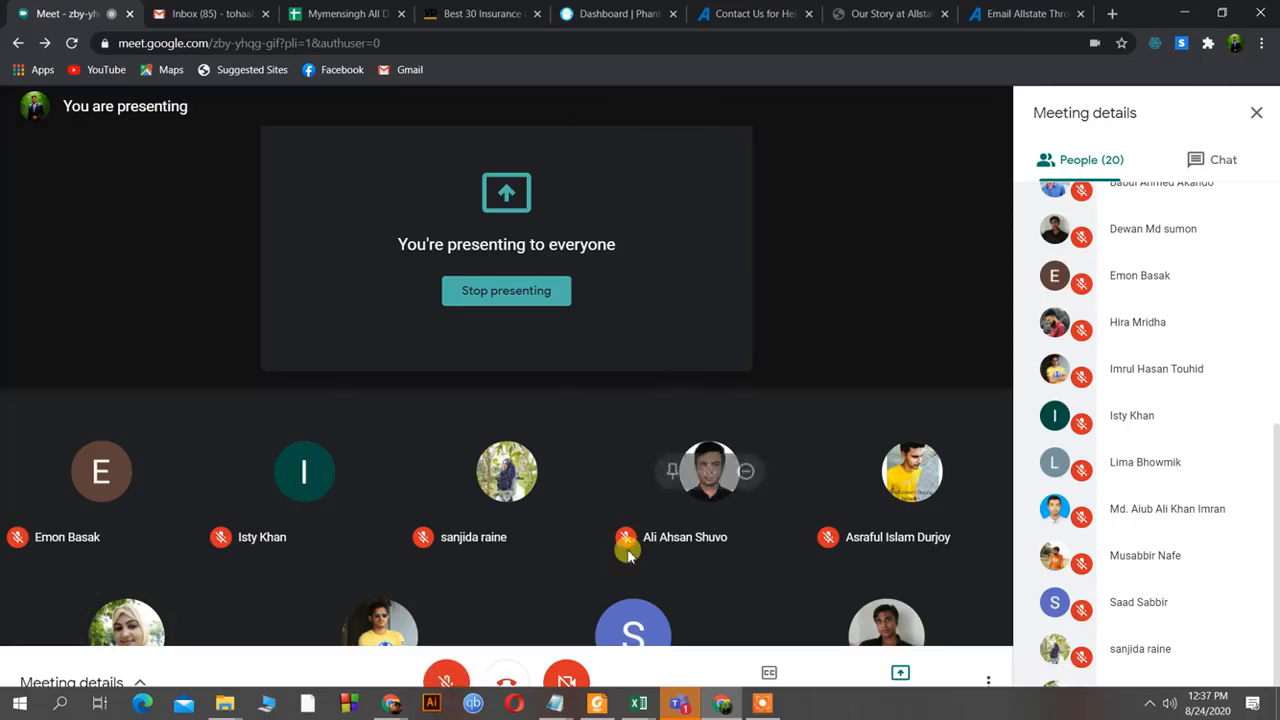
left_click(446, 678)
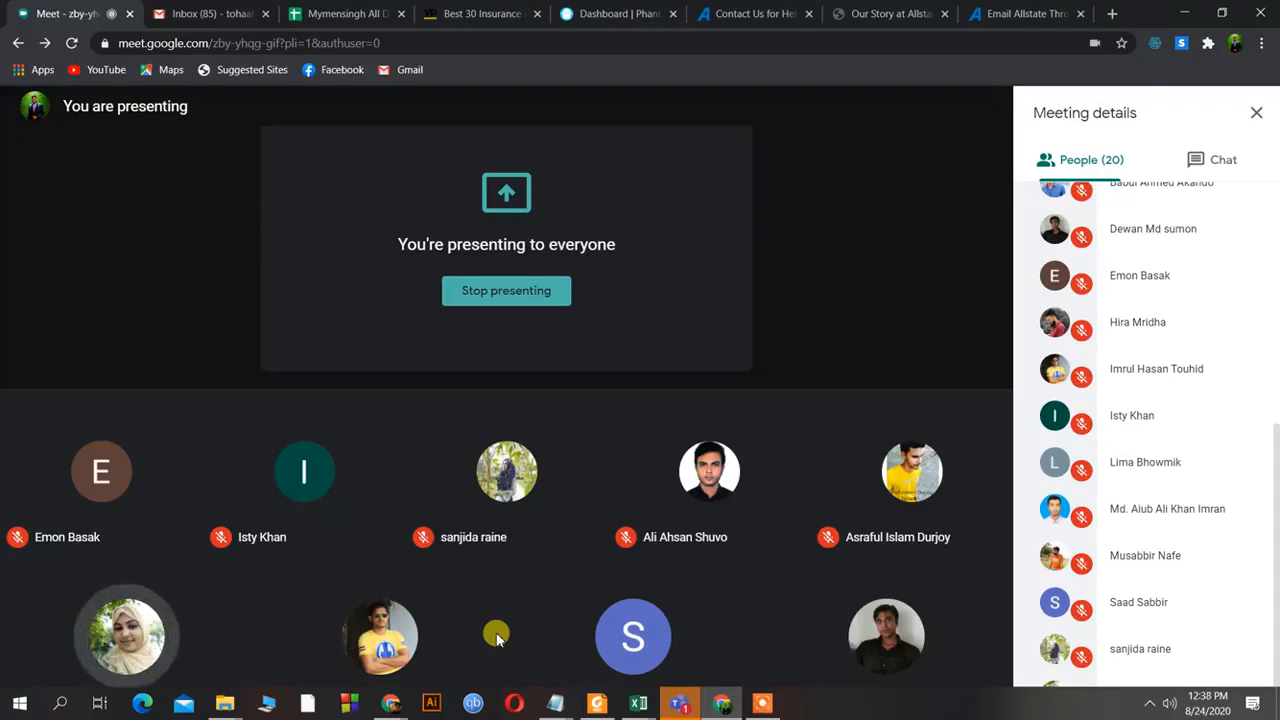
left_click(446, 678)
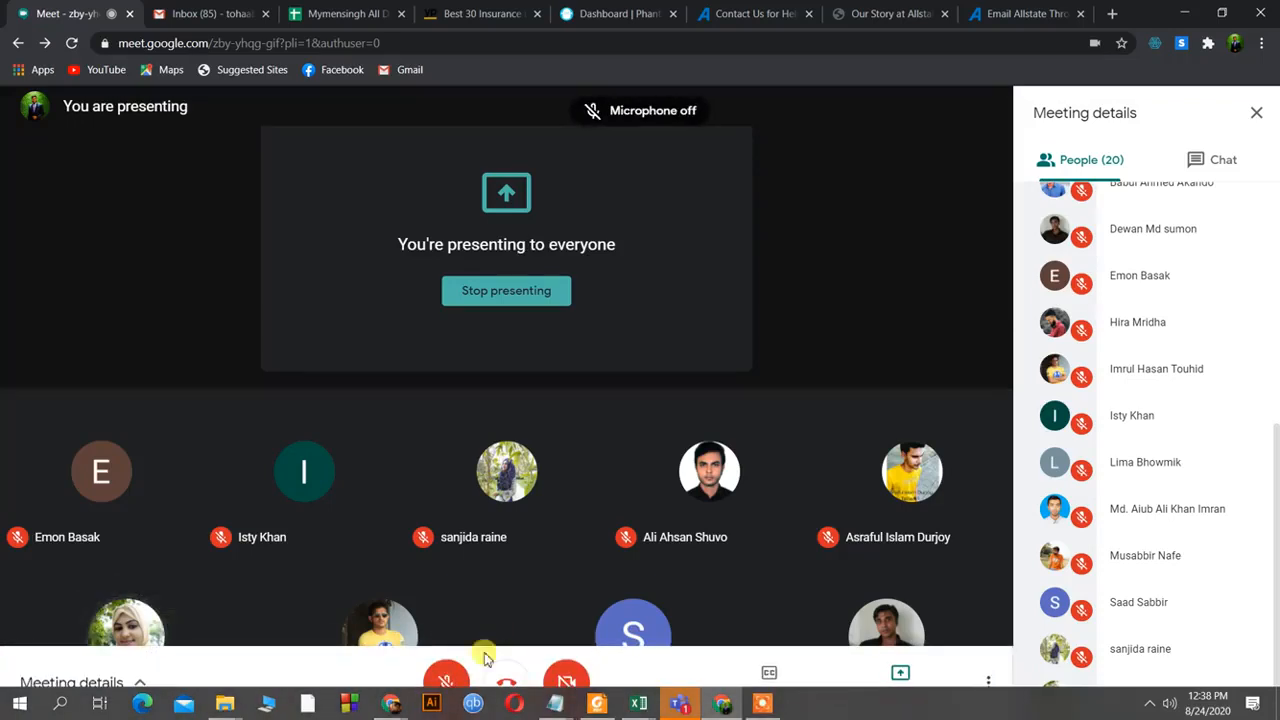
left_click(447, 679)
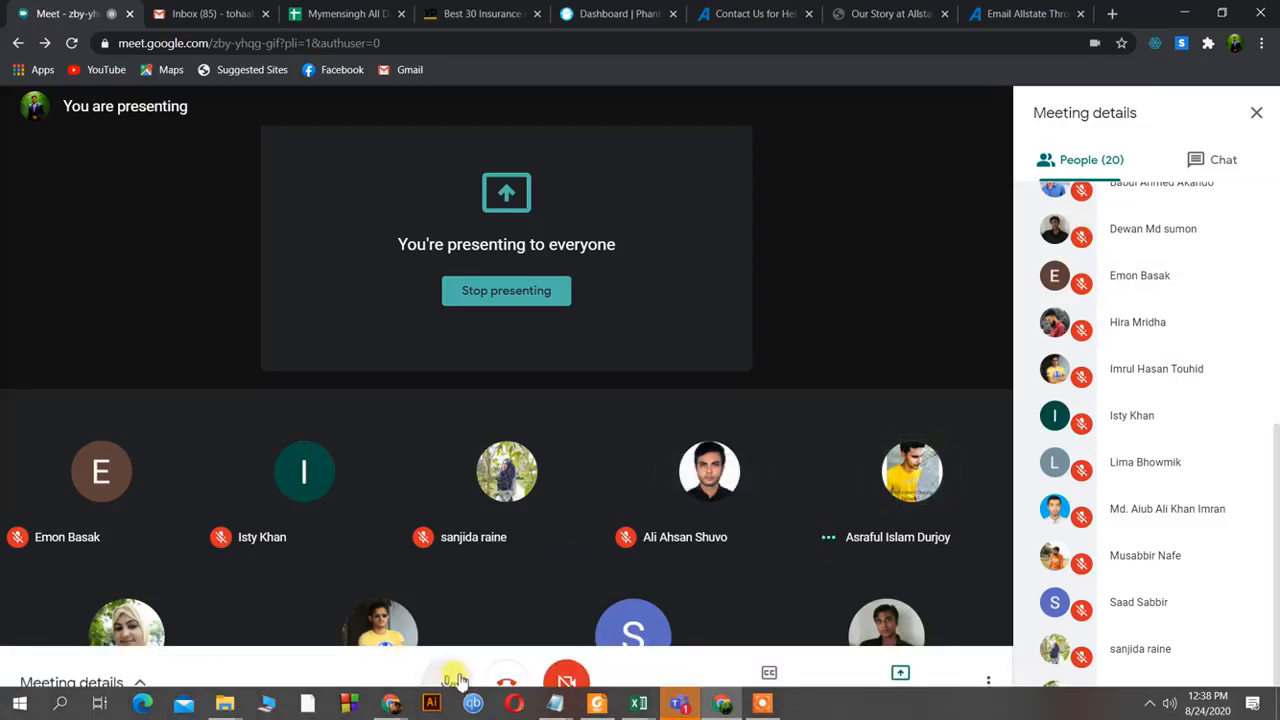
left_click(463, 678)
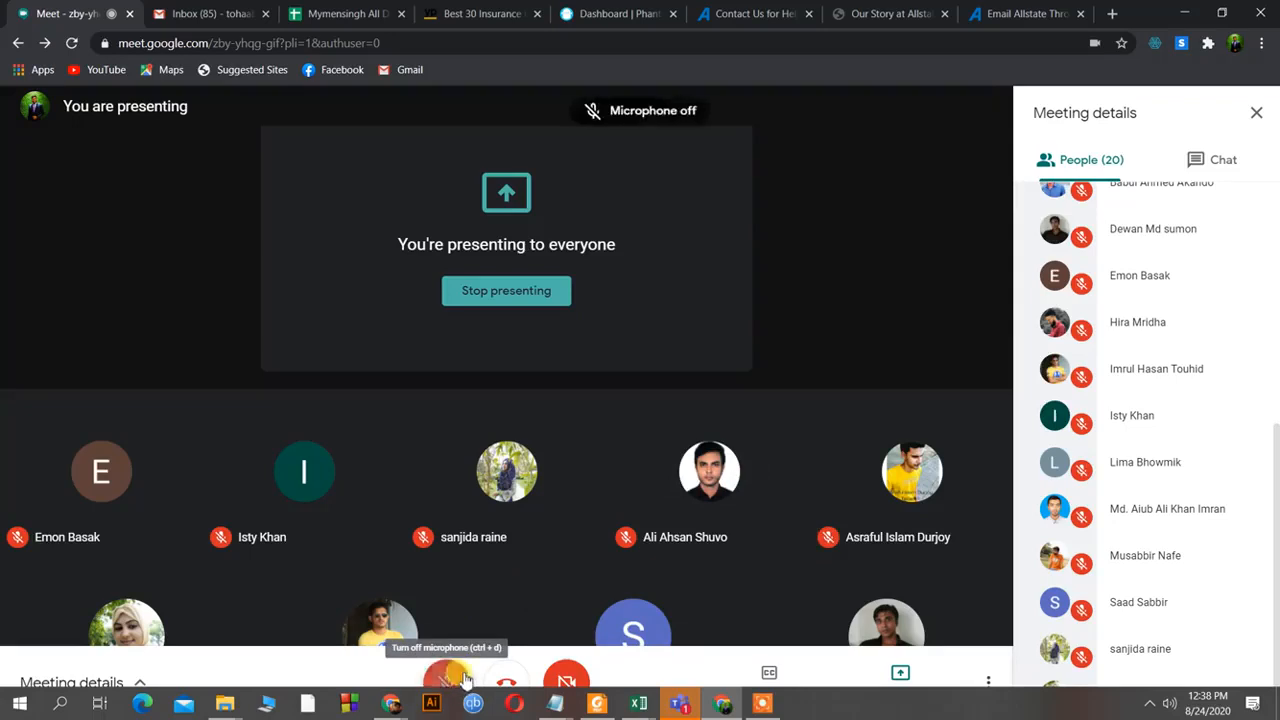
left_click(463, 678)
mouse_move(640, 705)
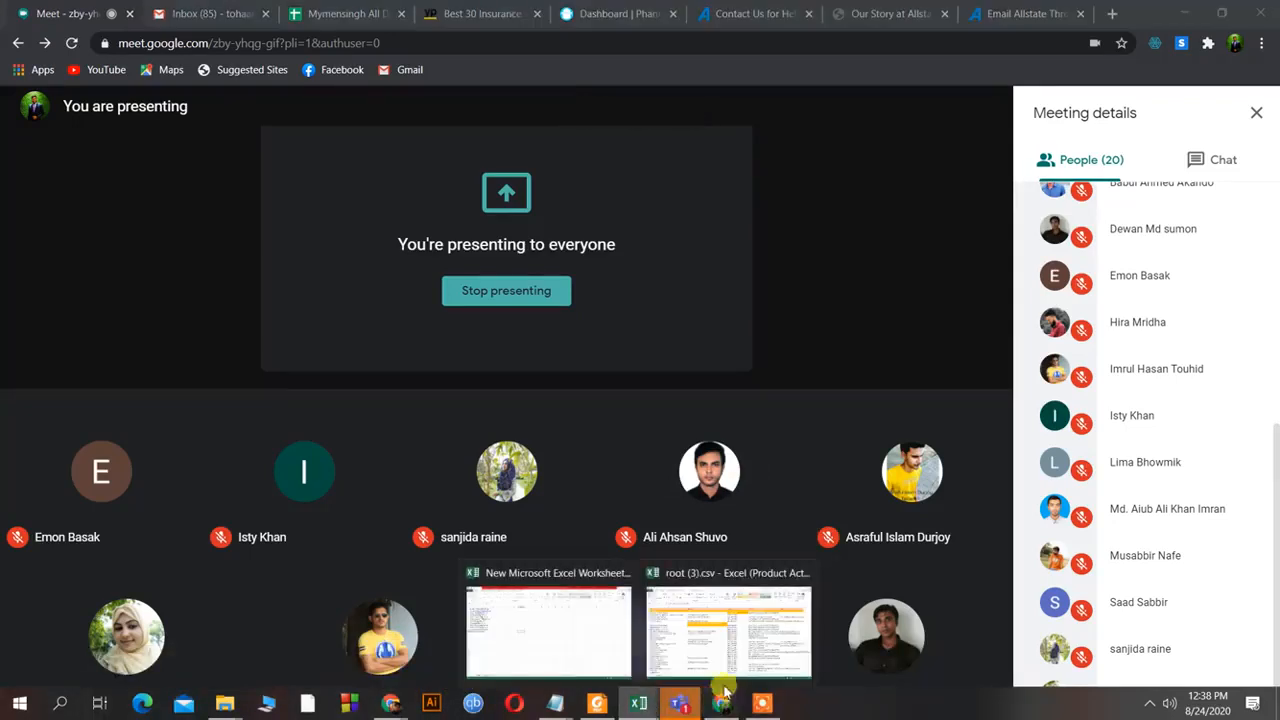
left_click(680, 636)
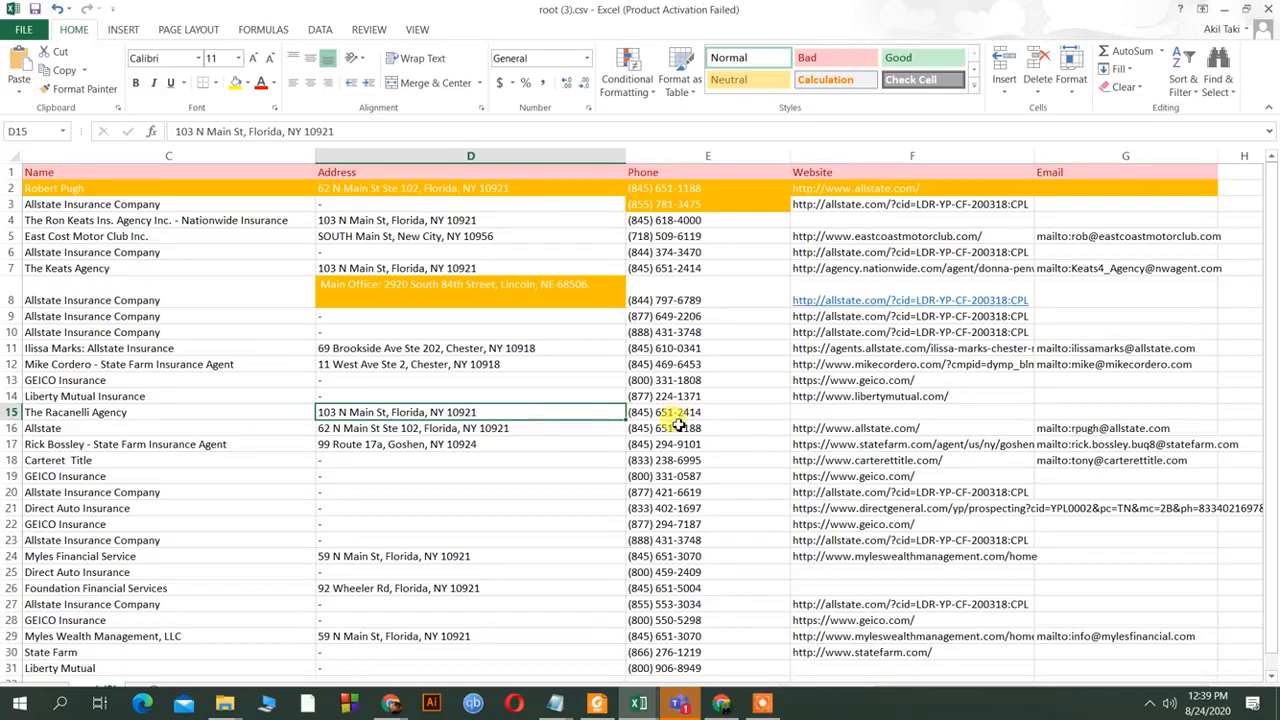
left_click(729, 707)
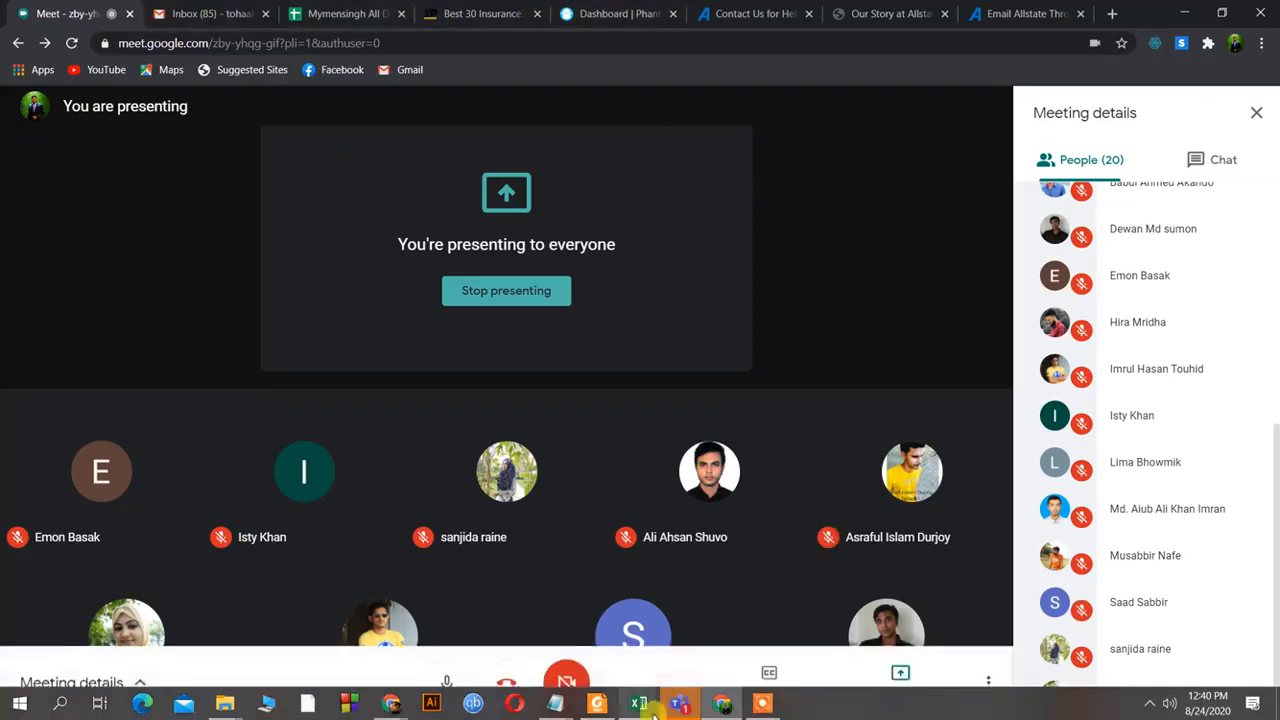
mouse_move(640, 706)
left_click(676, 655)
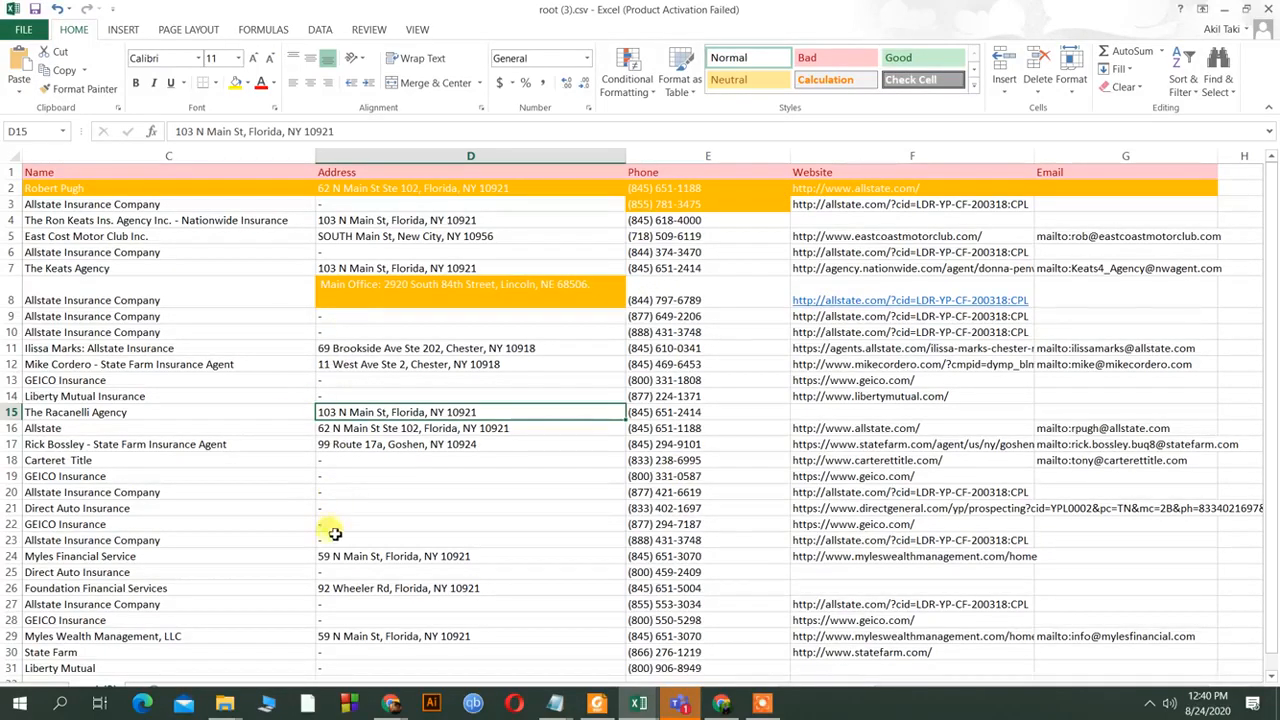
scroll(720, 552, "down", 5)
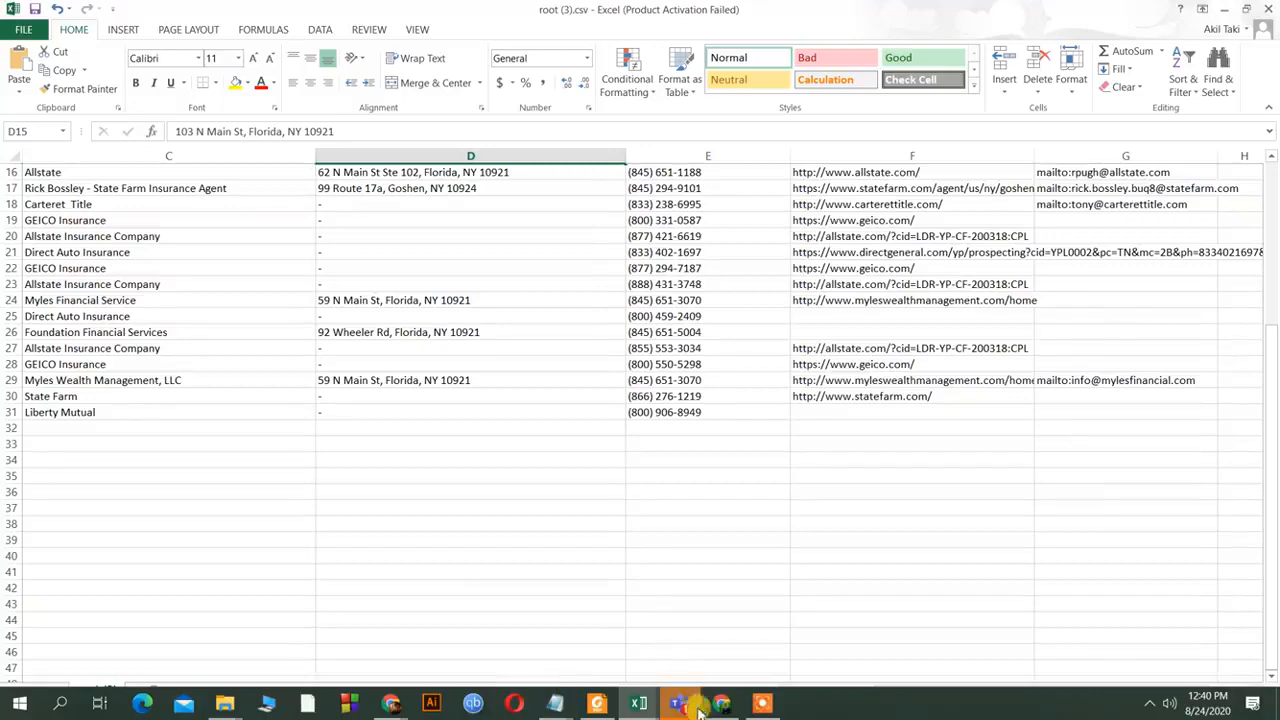
left_click(738, 706)
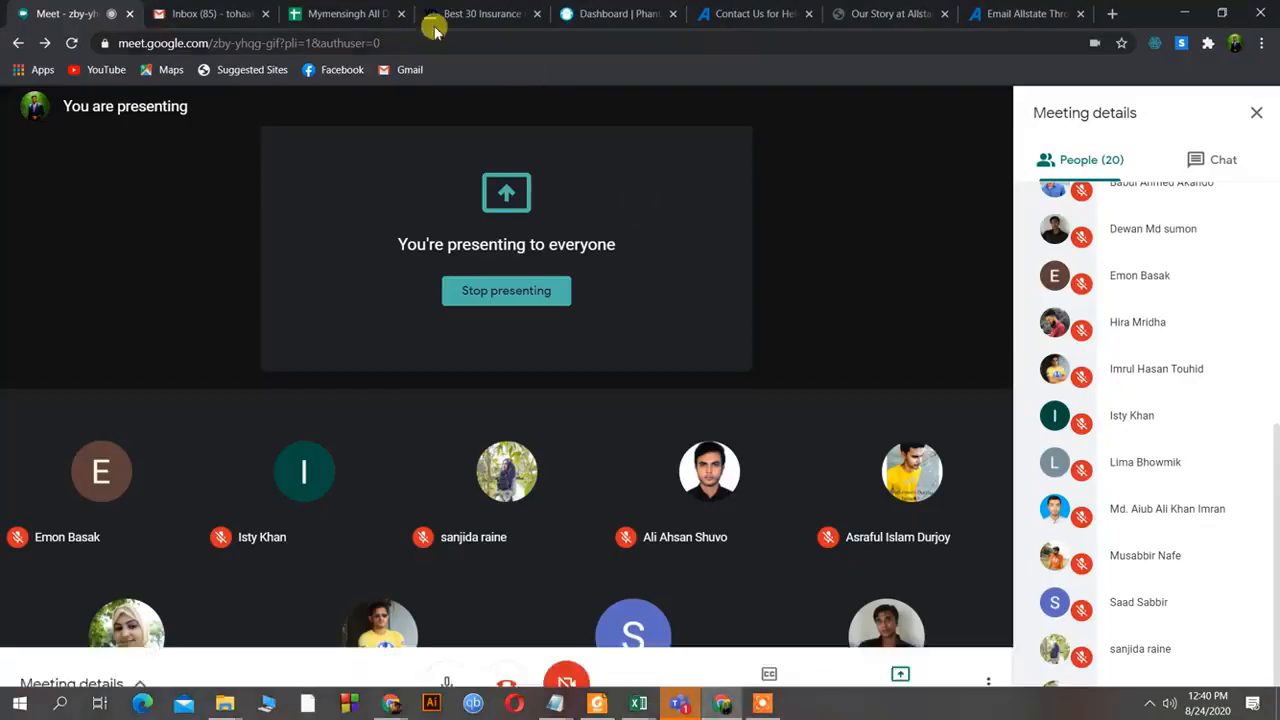
View the Best 30 Insurance results tab, then bring back the root (3).csv window.
left_click(440, 16)
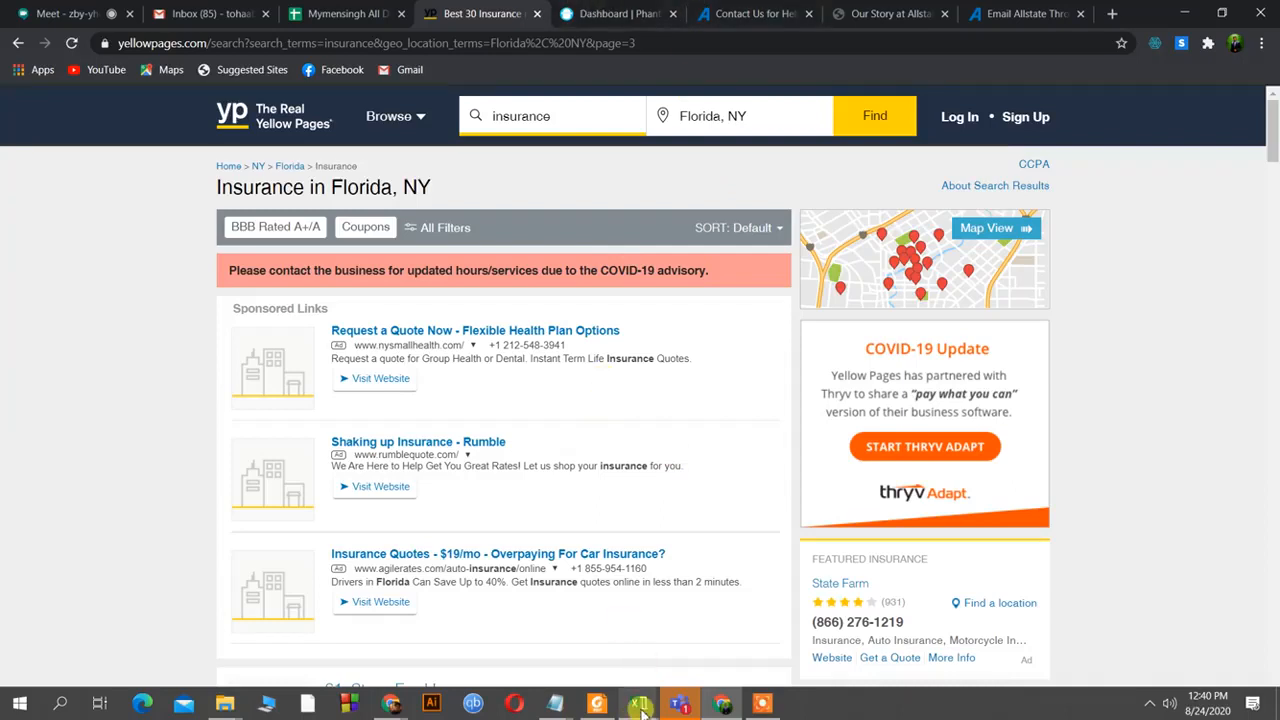
mouse_move(650, 683)
left_click(695, 640)
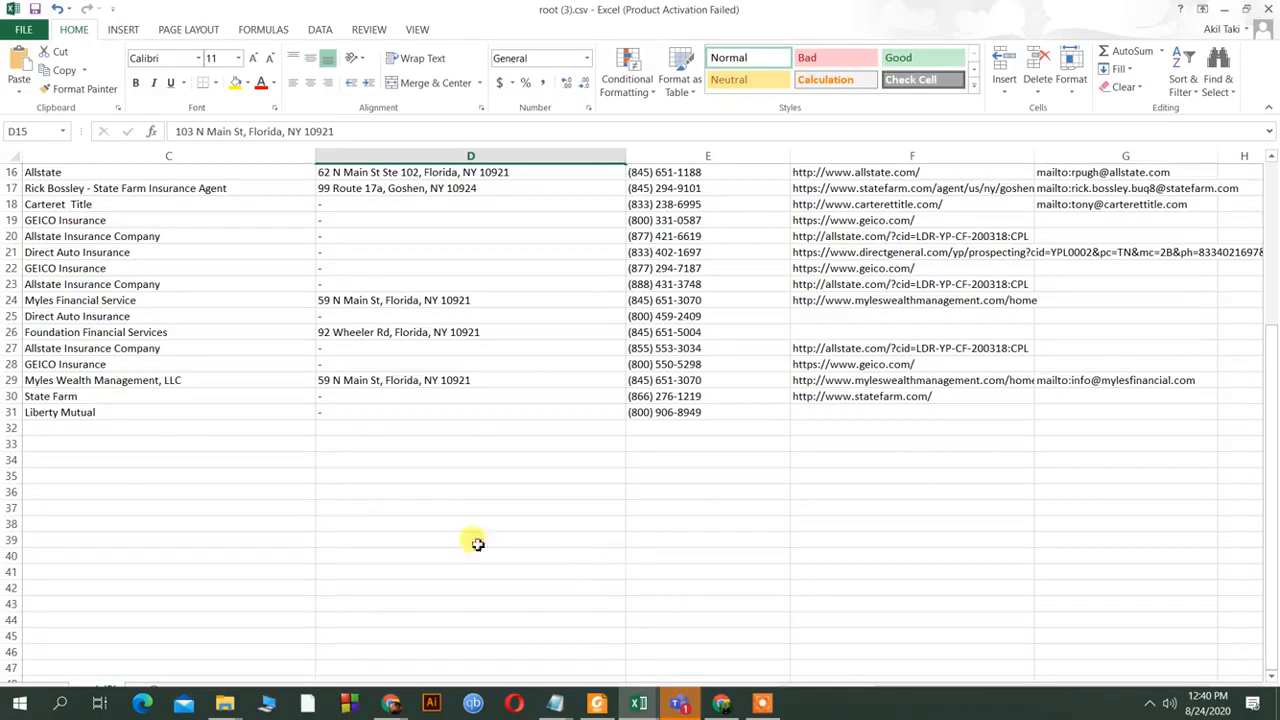
scroll(428, 508, "up", 2)
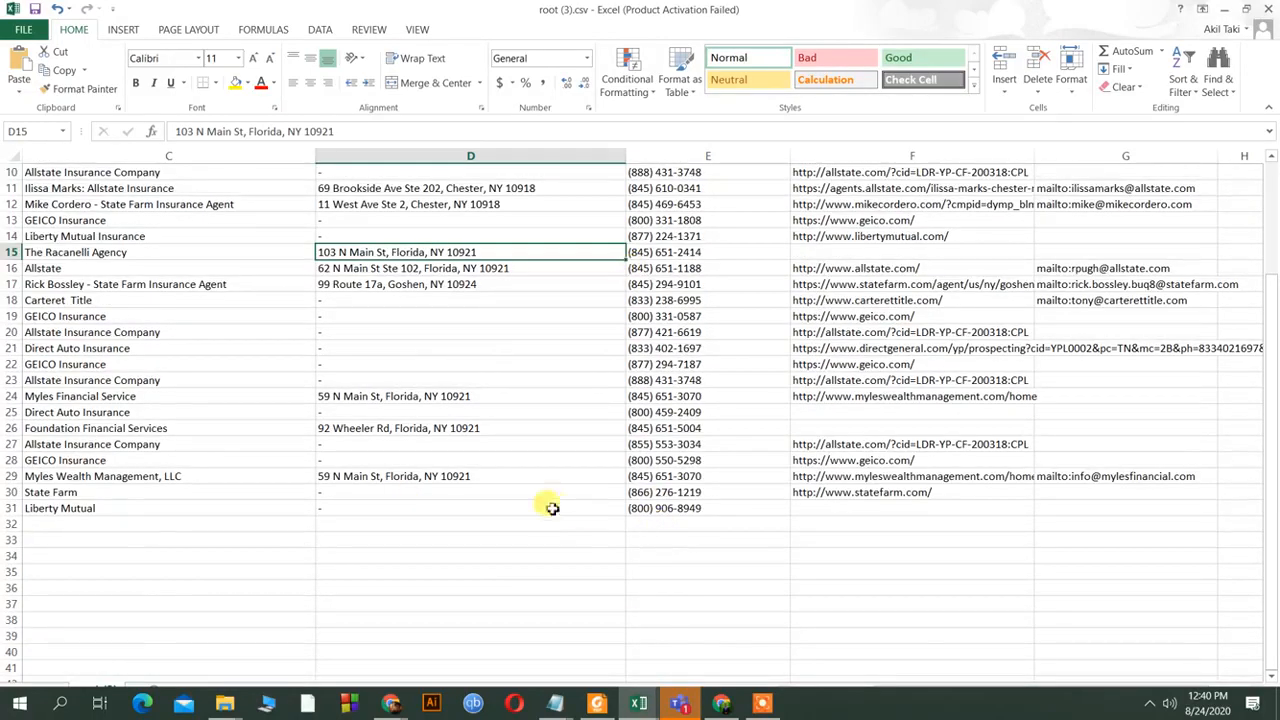
scroll(610, 540, "up", 3)
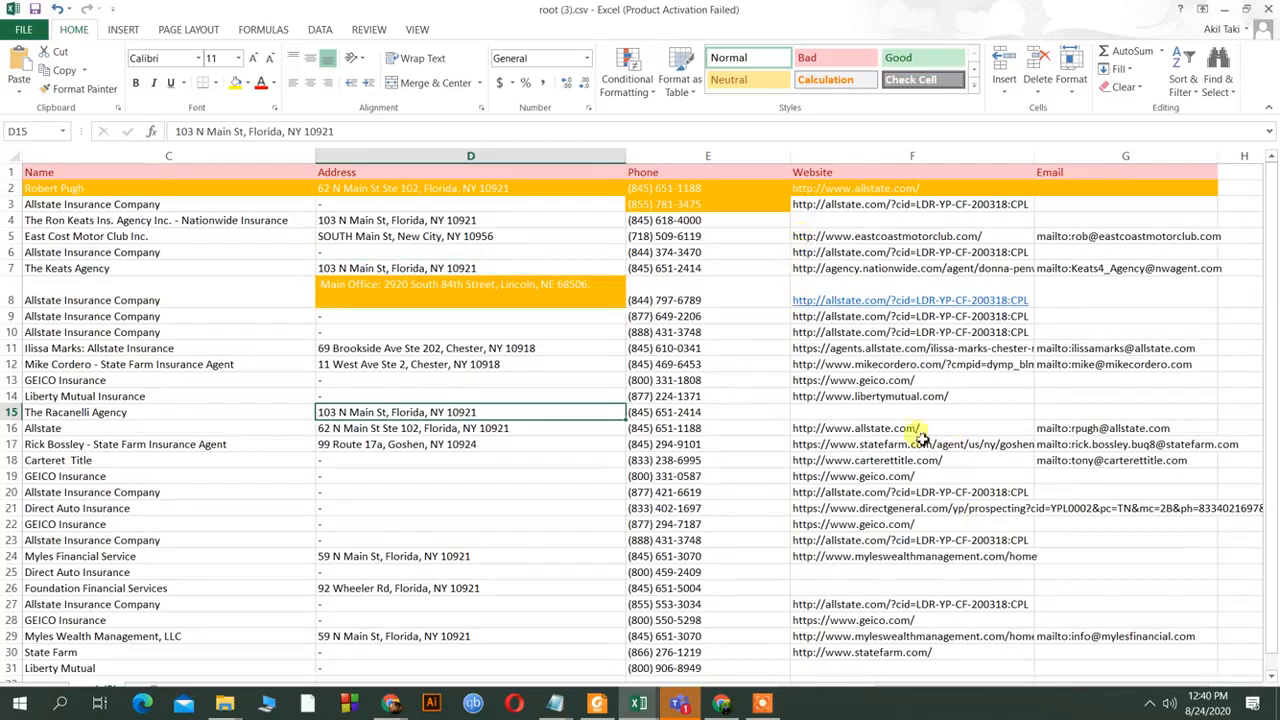
scroll(846, 486, "down", 1)
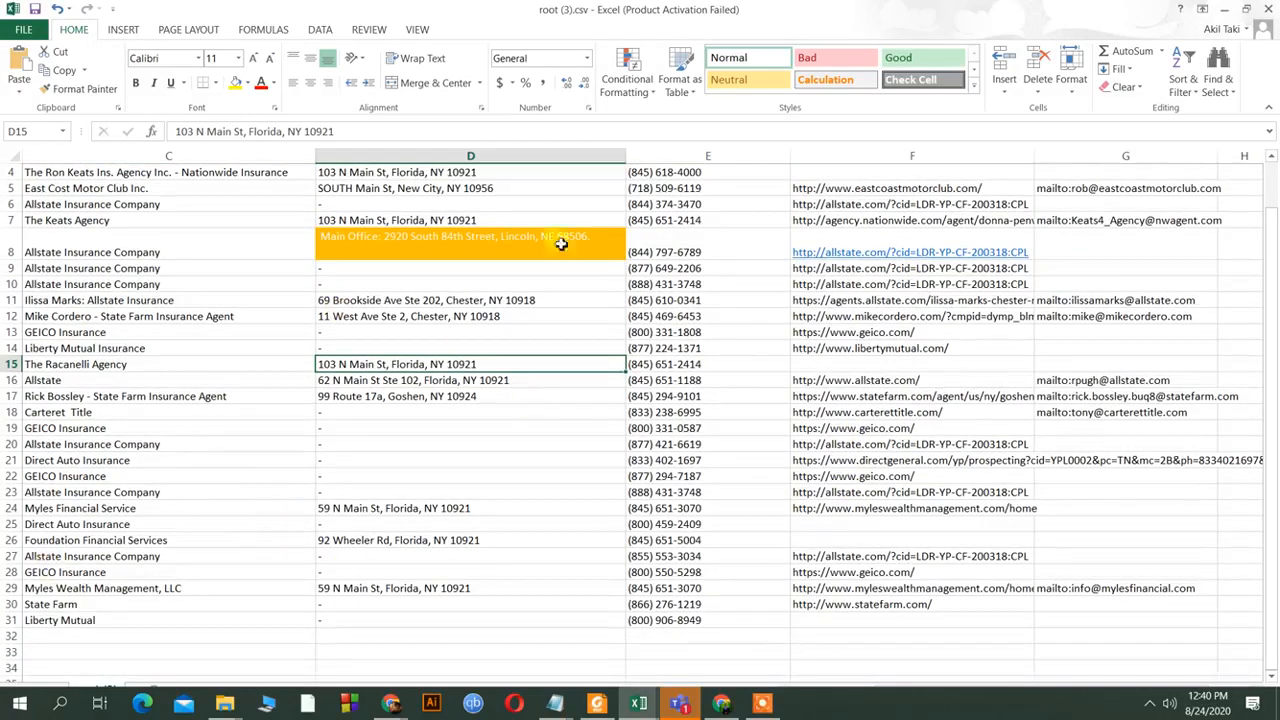
scroll(866, 540, "up", 1)
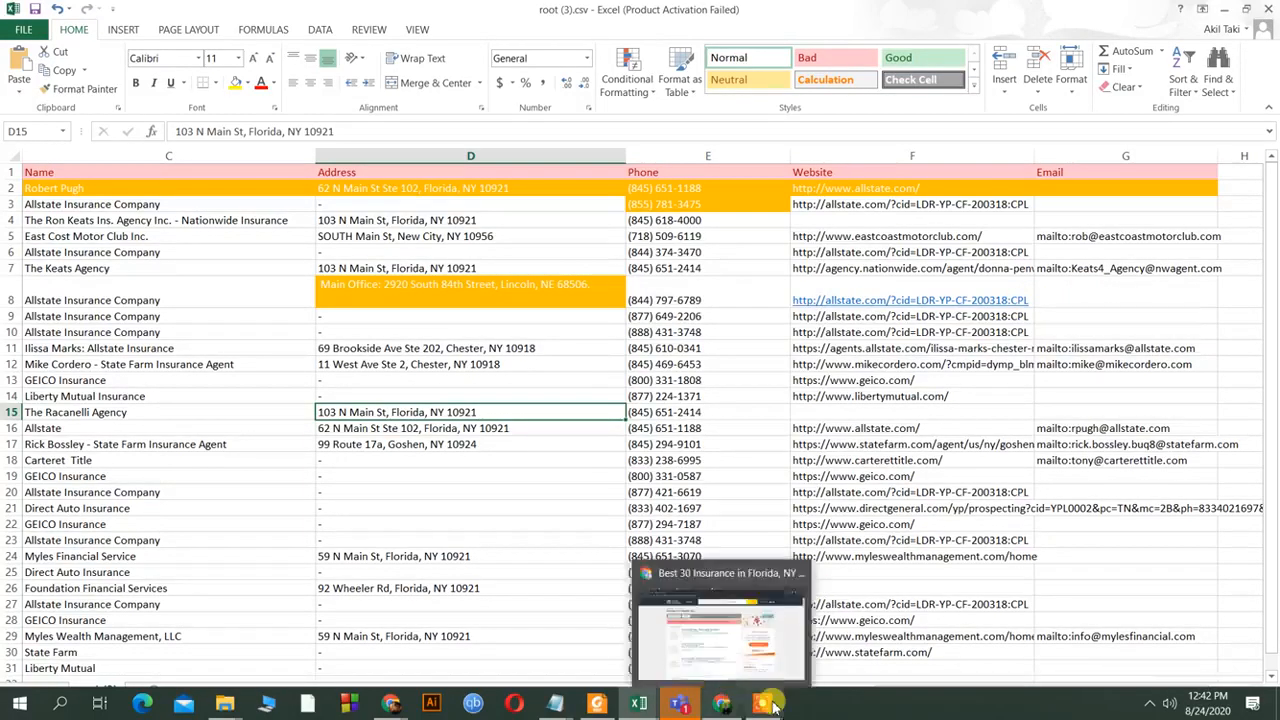
Minimize the Excel listings workbook so Chrome's Yellow Pages results show behind it.
left_click(765, 703)
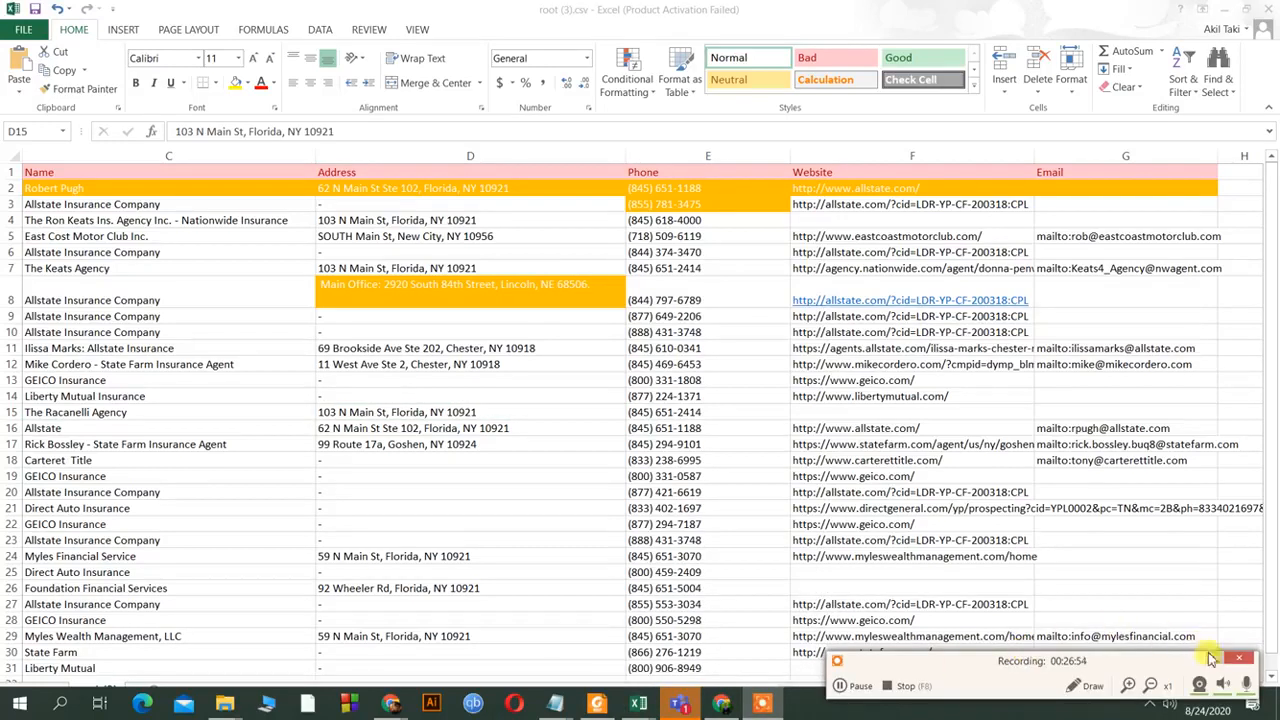
left_click(1211, 657)
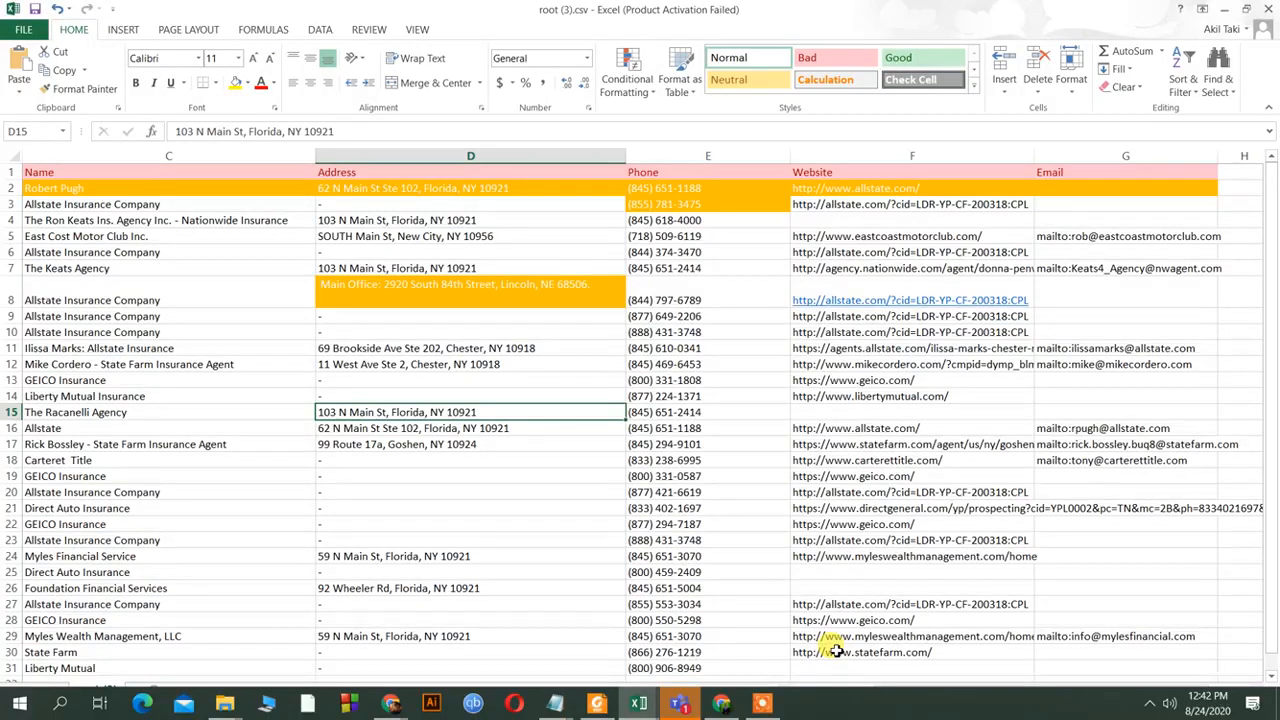
left_click(1220, 10)
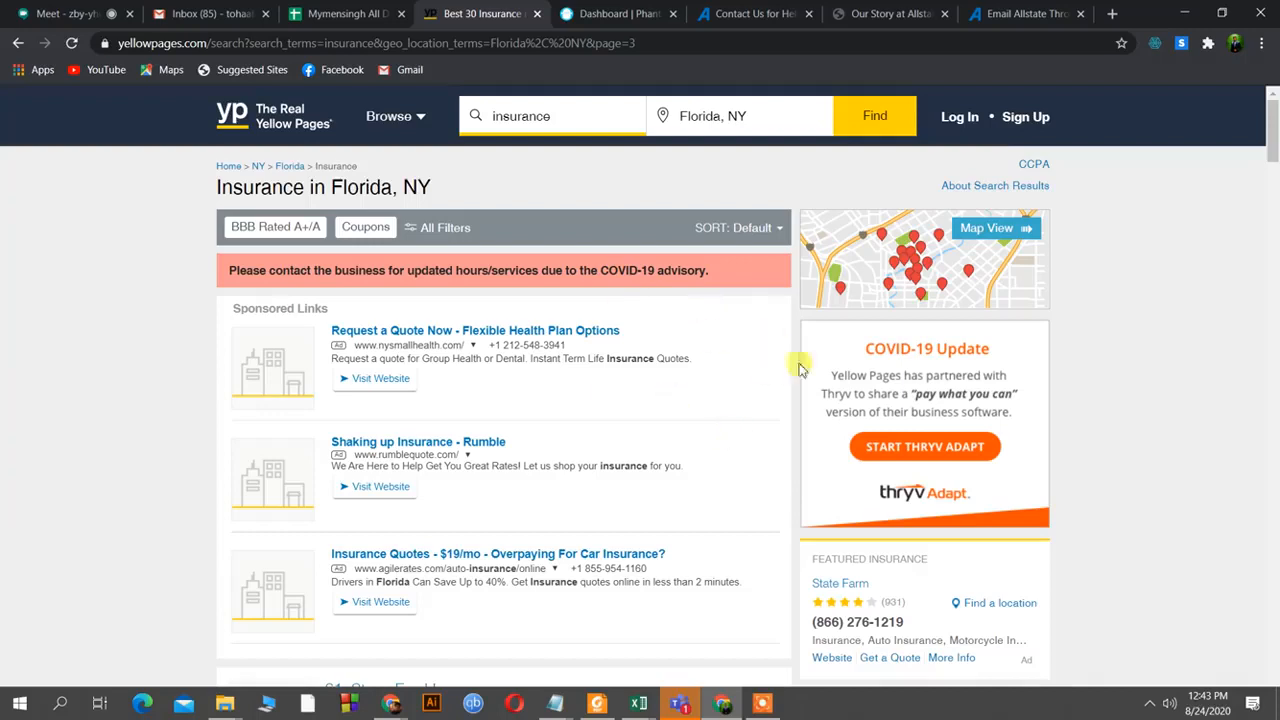
Minimize and restore Chrome from the taskbar, then switch to the Google Meet tab.
mouse_move(711, 711)
left_click(718, 705)
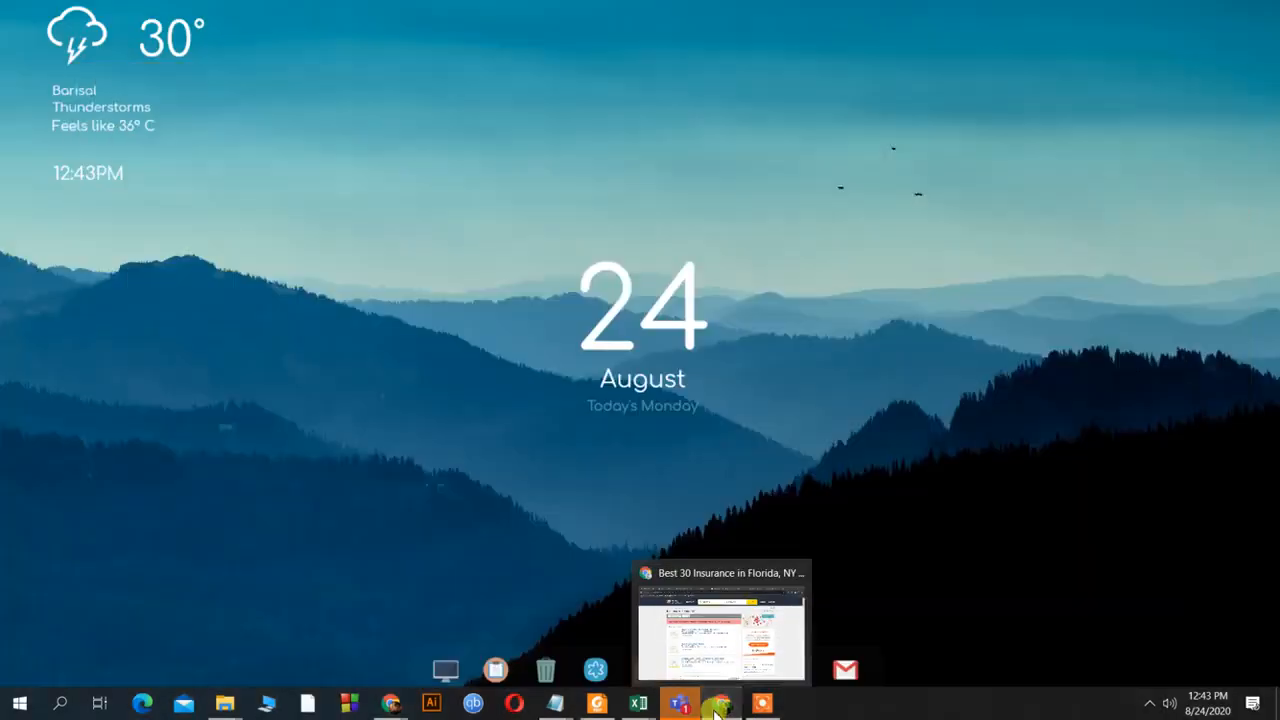
left_click(718, 705)
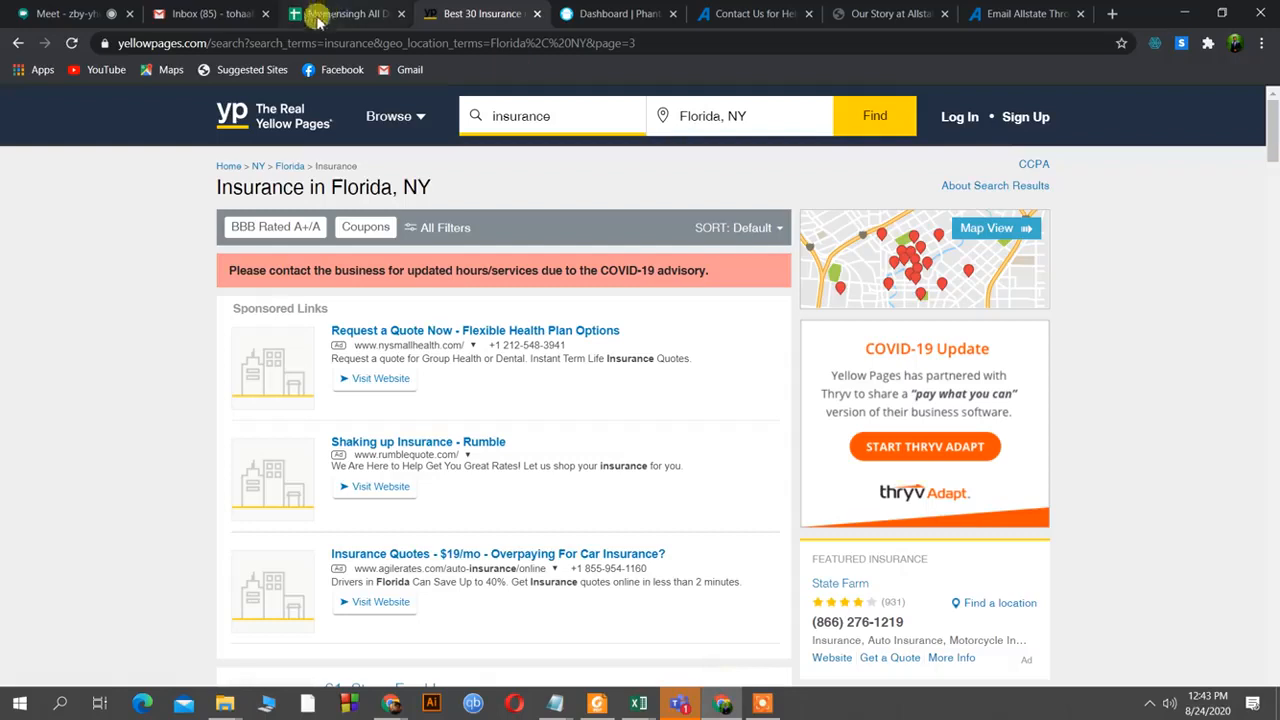
left_click(83, 10)
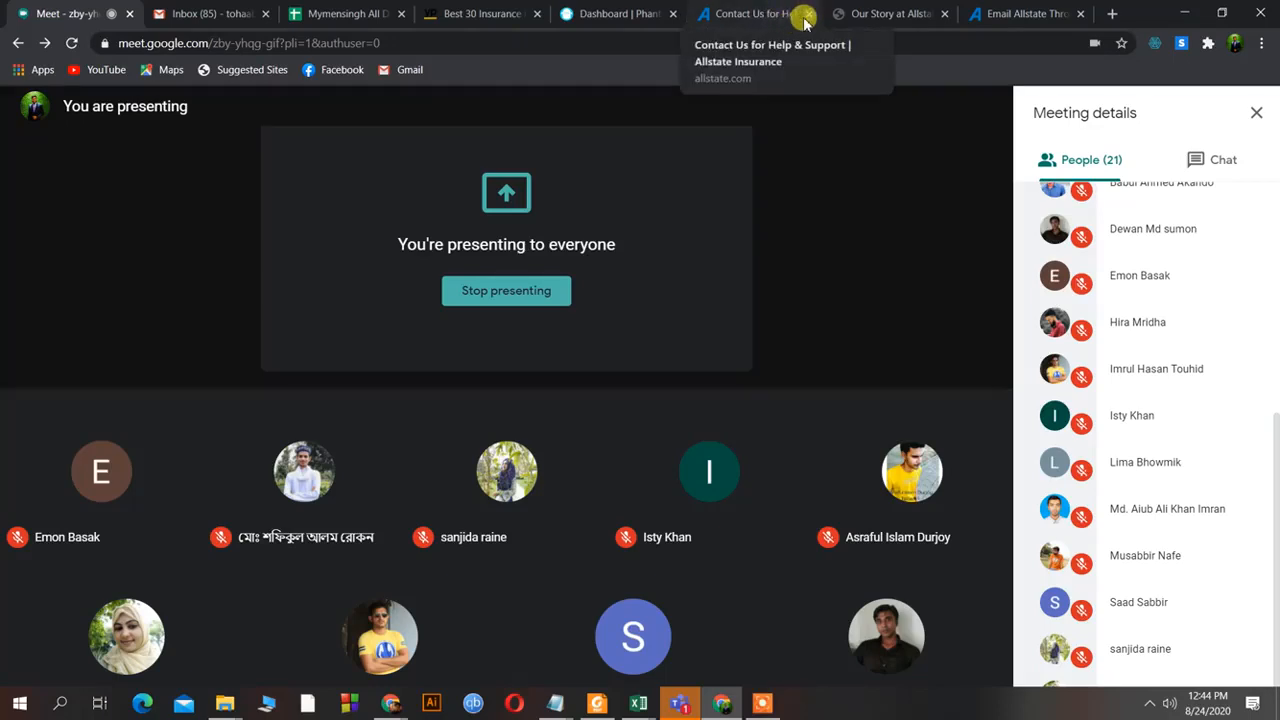
Close the Allstate Contact Us, Our Story and Email Allstate tabs.
left_click(806, 16)
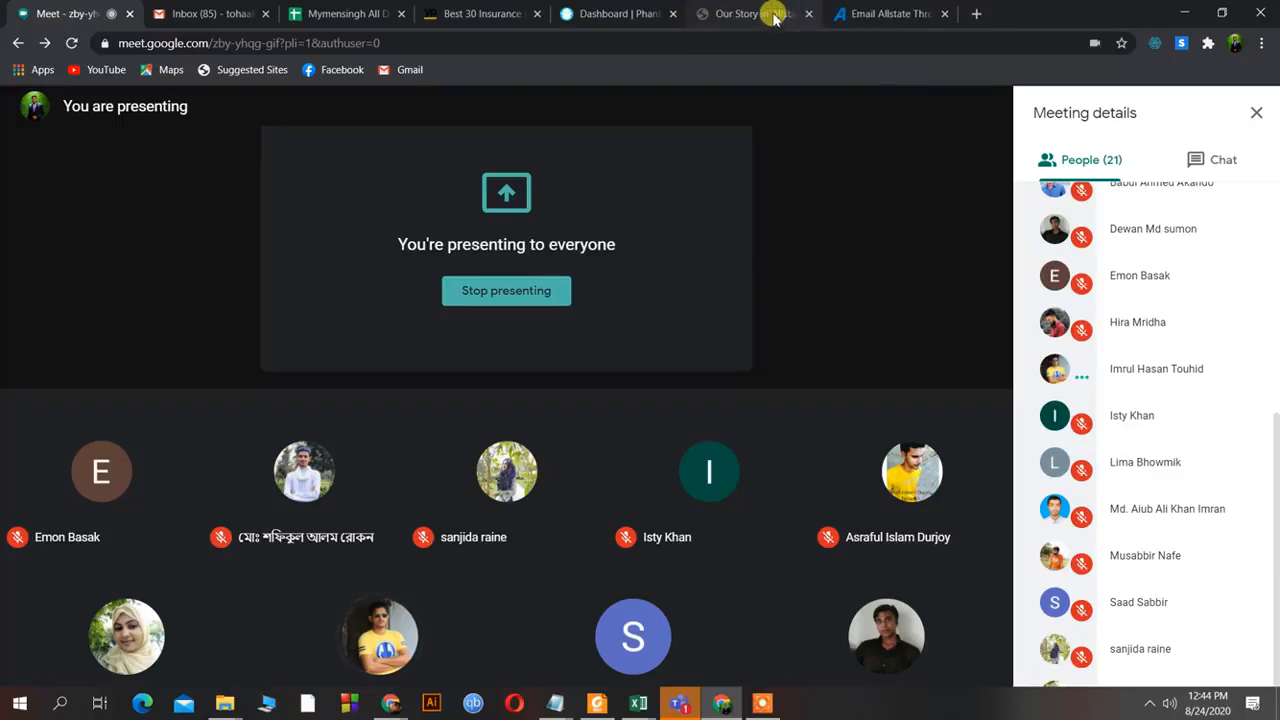
left_click(810, 17)
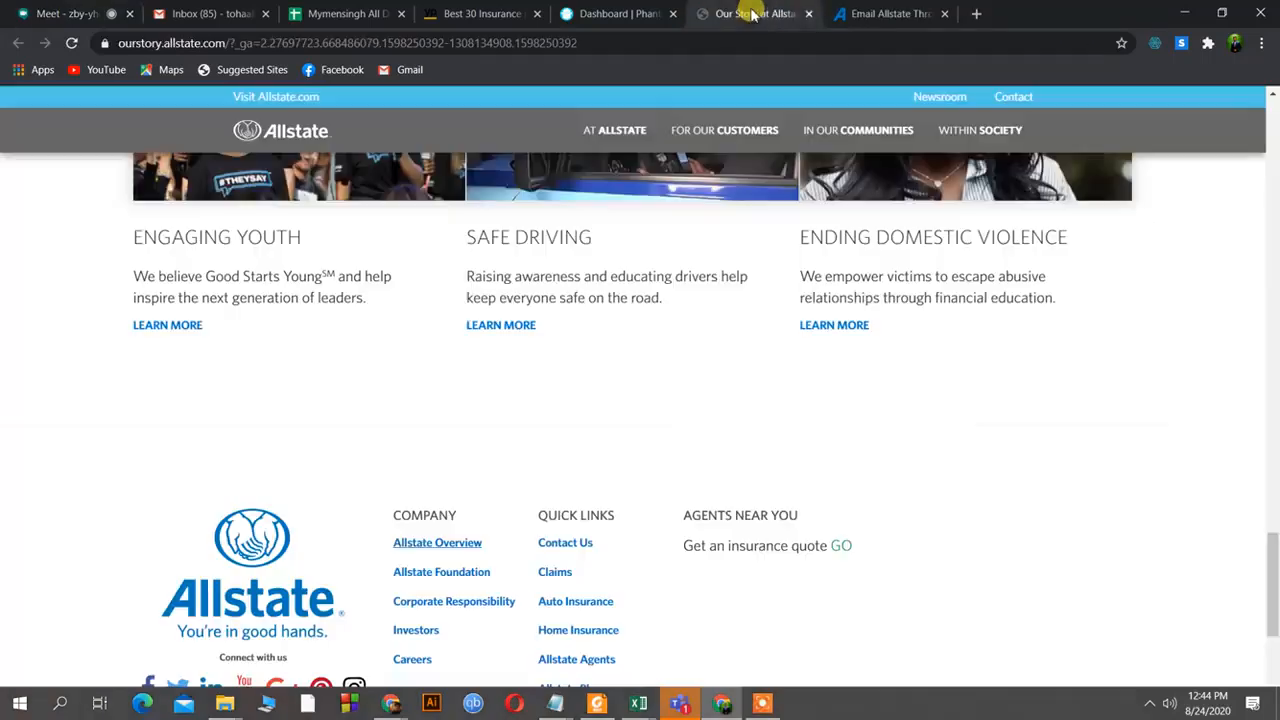
left_click(812, 17)
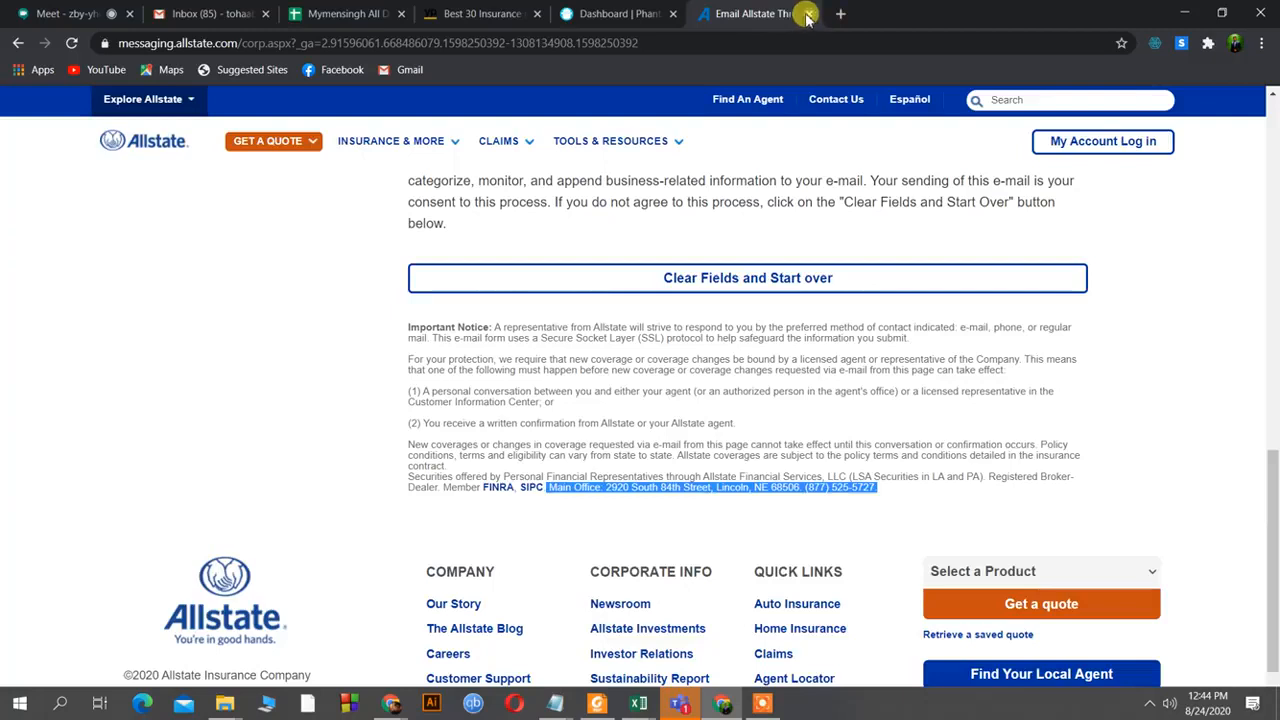
left_click(810, 15)
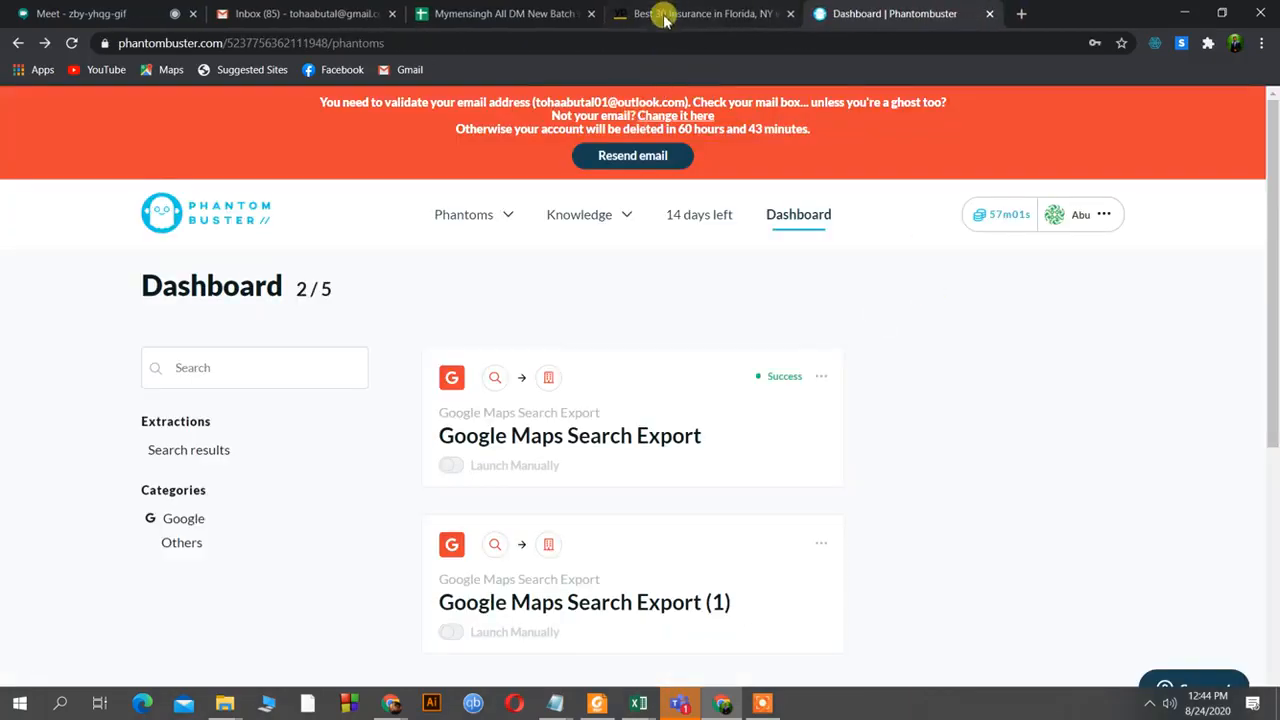
Pass through the Yellow Pages and Gmail tabs back to the Google Meet call.
left_click(663, 12)
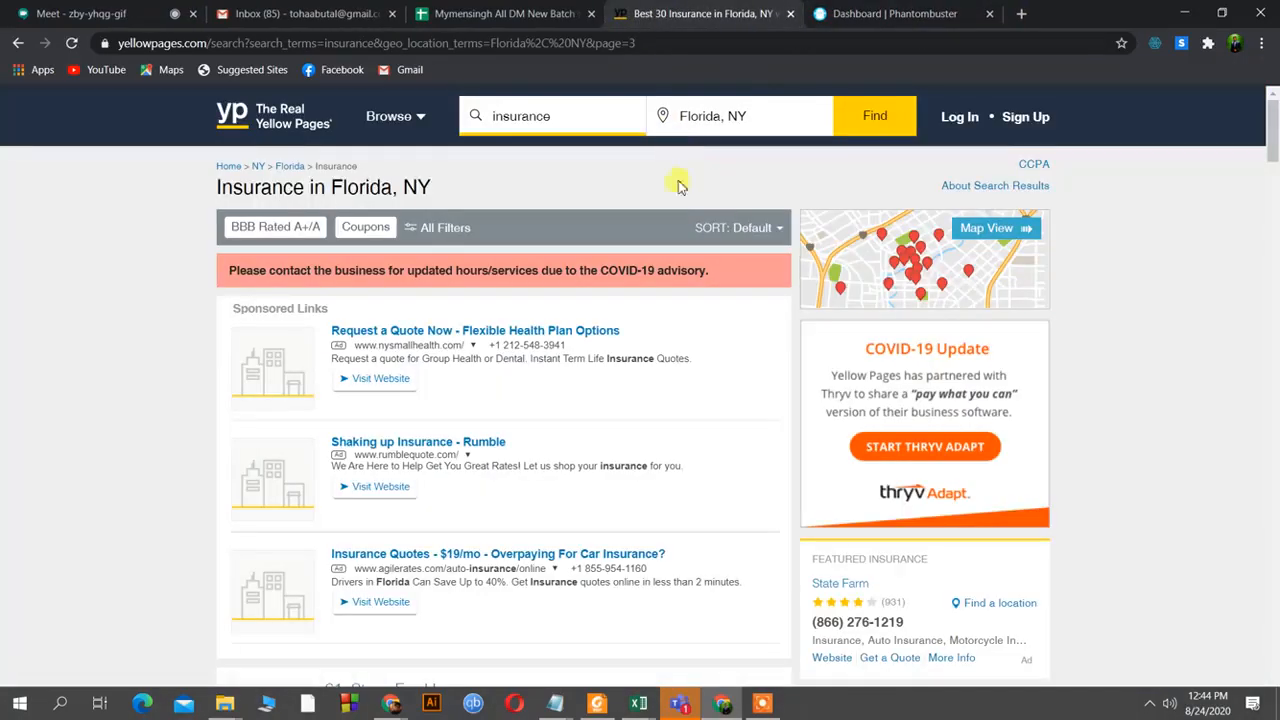
left_click(318, 10)
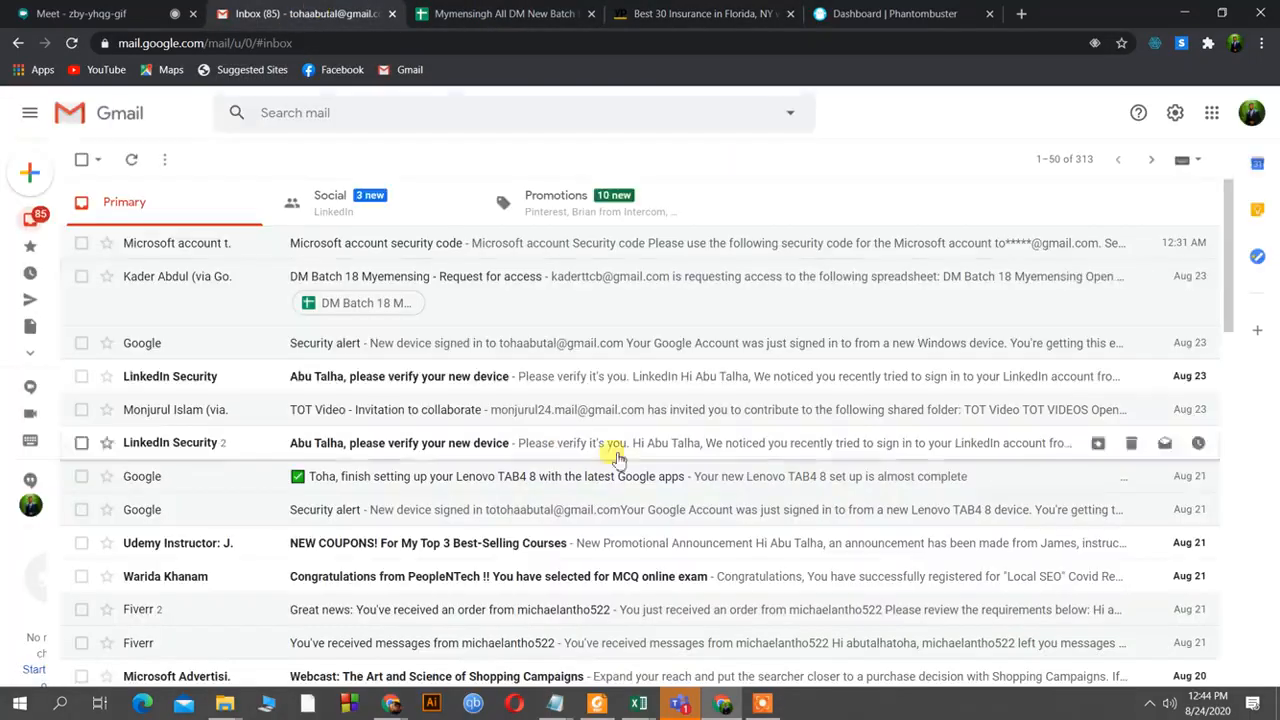
left_click(120, 16)
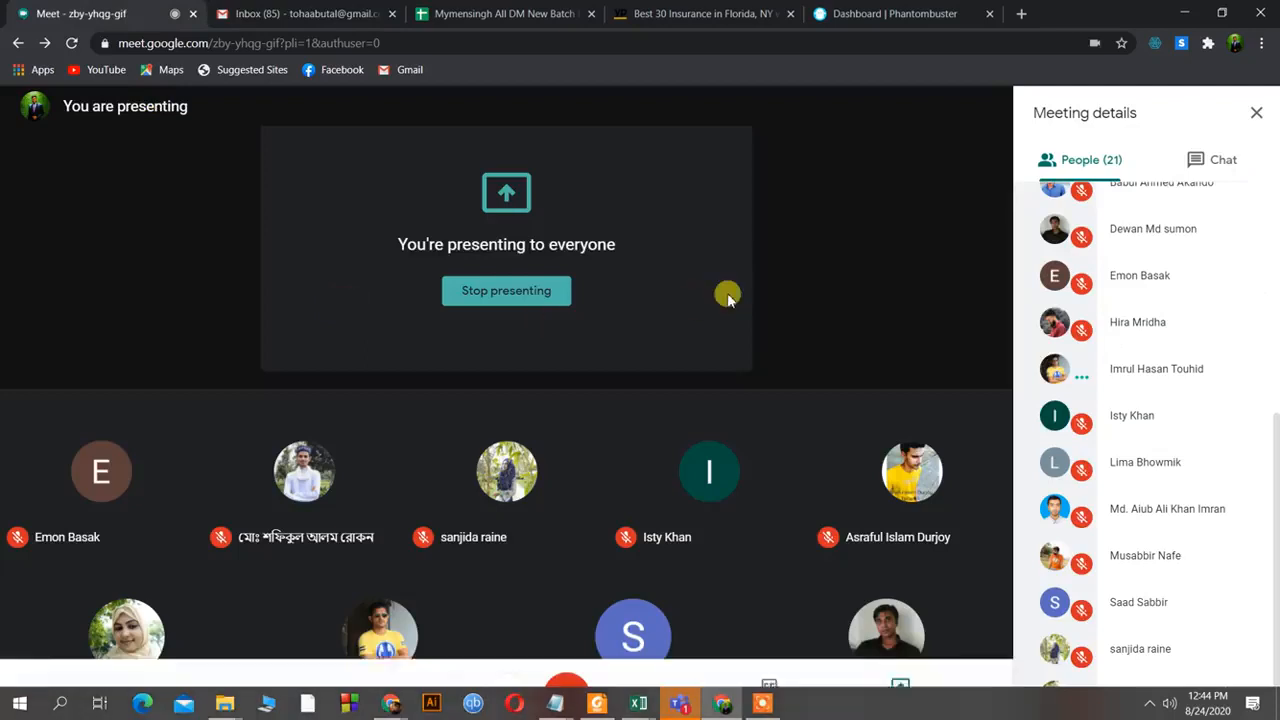
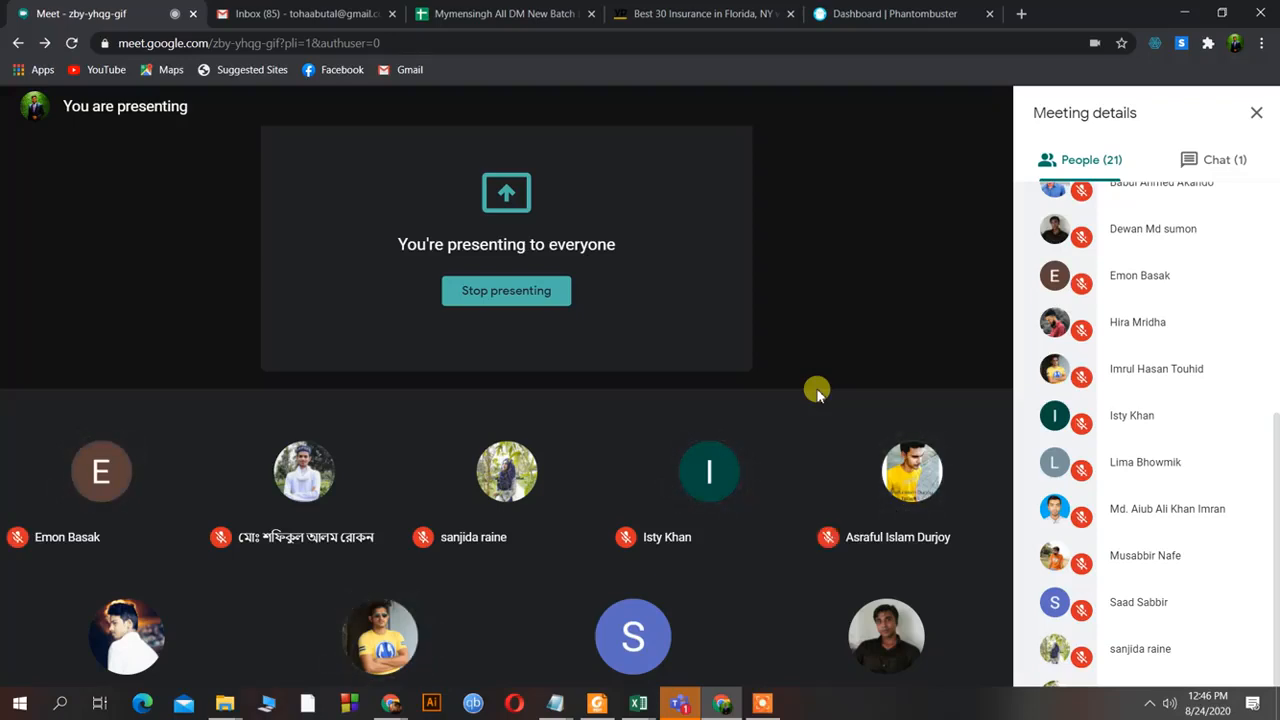
Scroll through the Mymensingh All DM New Batch List sheet, then show the Florida, NY insurance listings.
left_click(762, 703)
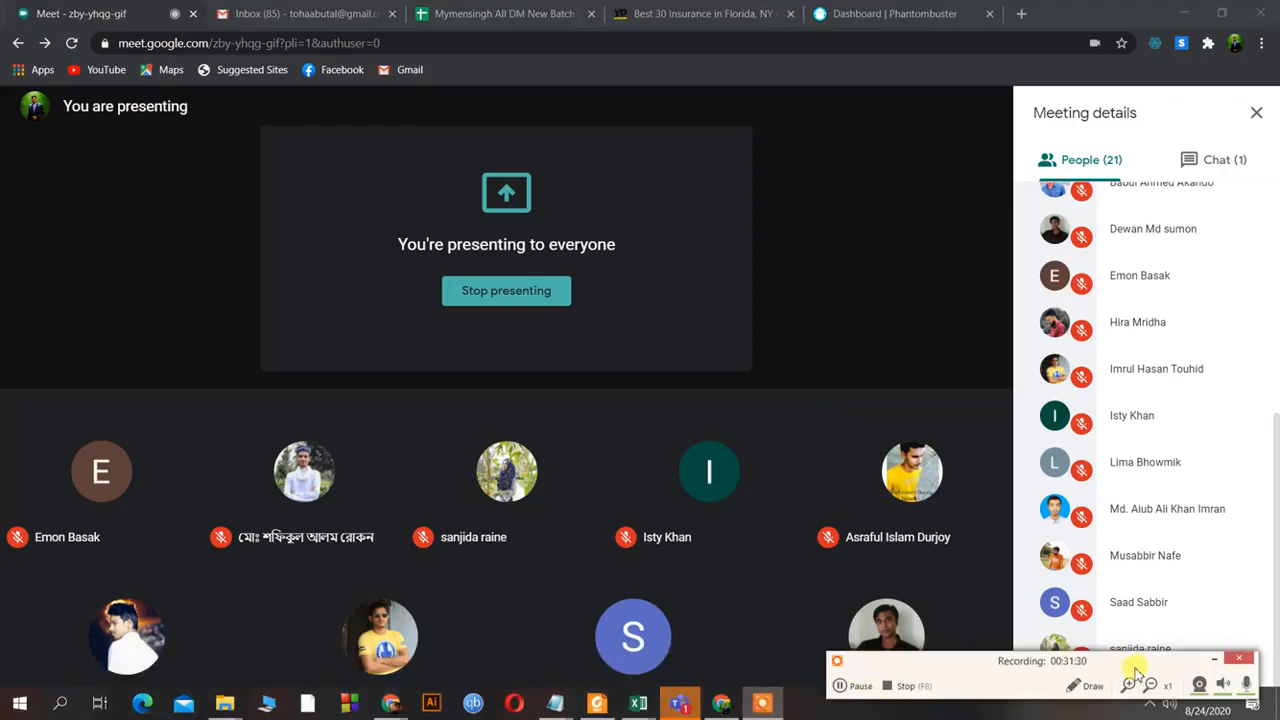
left_click(1214, 659)
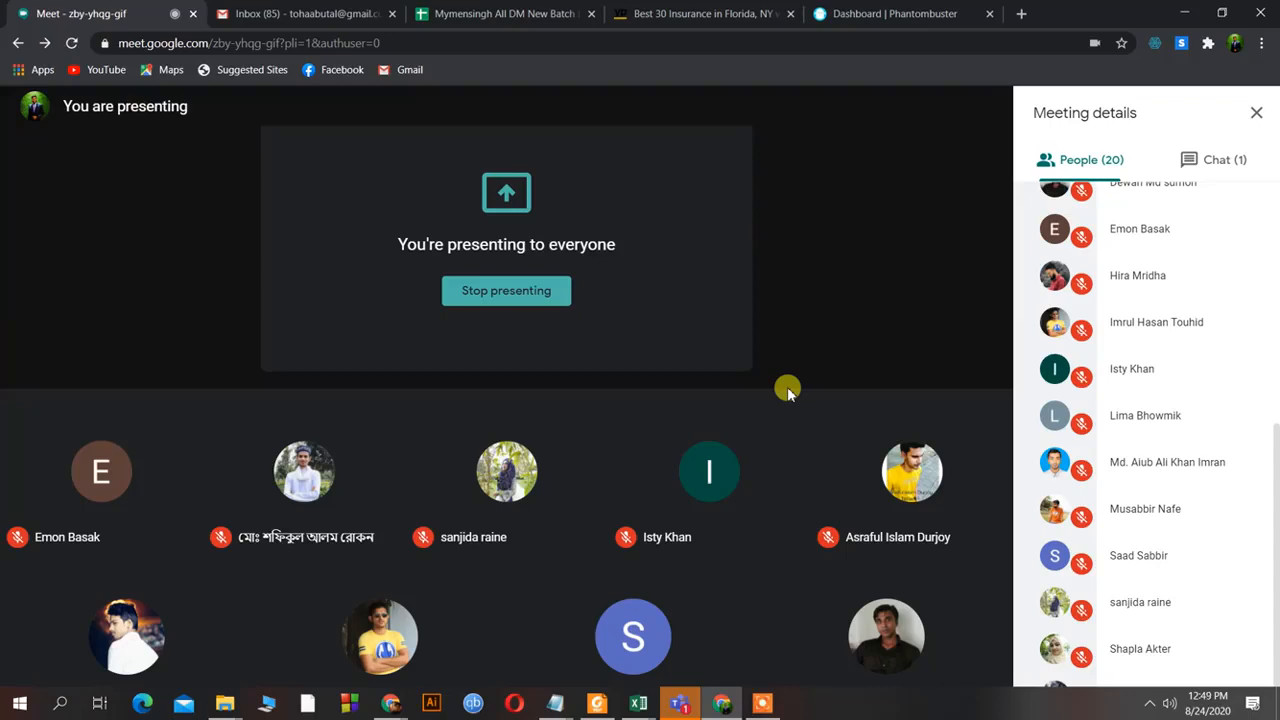
left_click(432, 13)
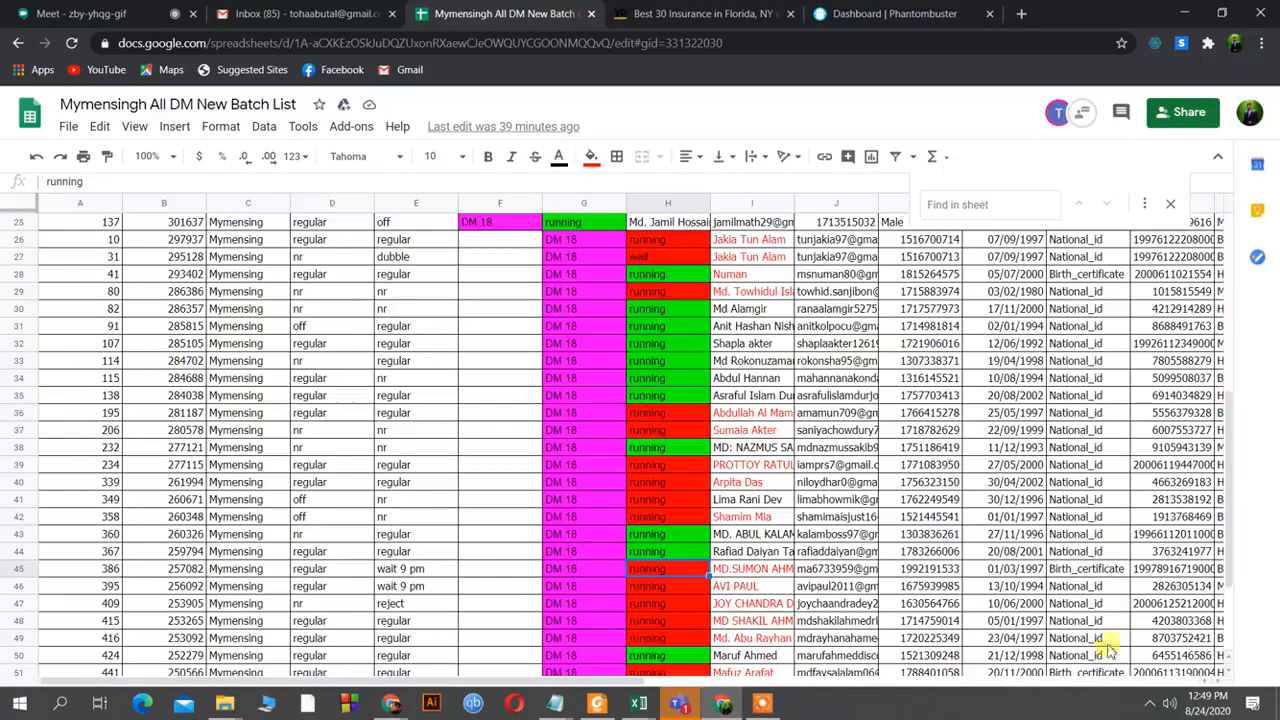
scroll(1115, 535, "down", 3)
scroll(1100, 540, "up", 6)
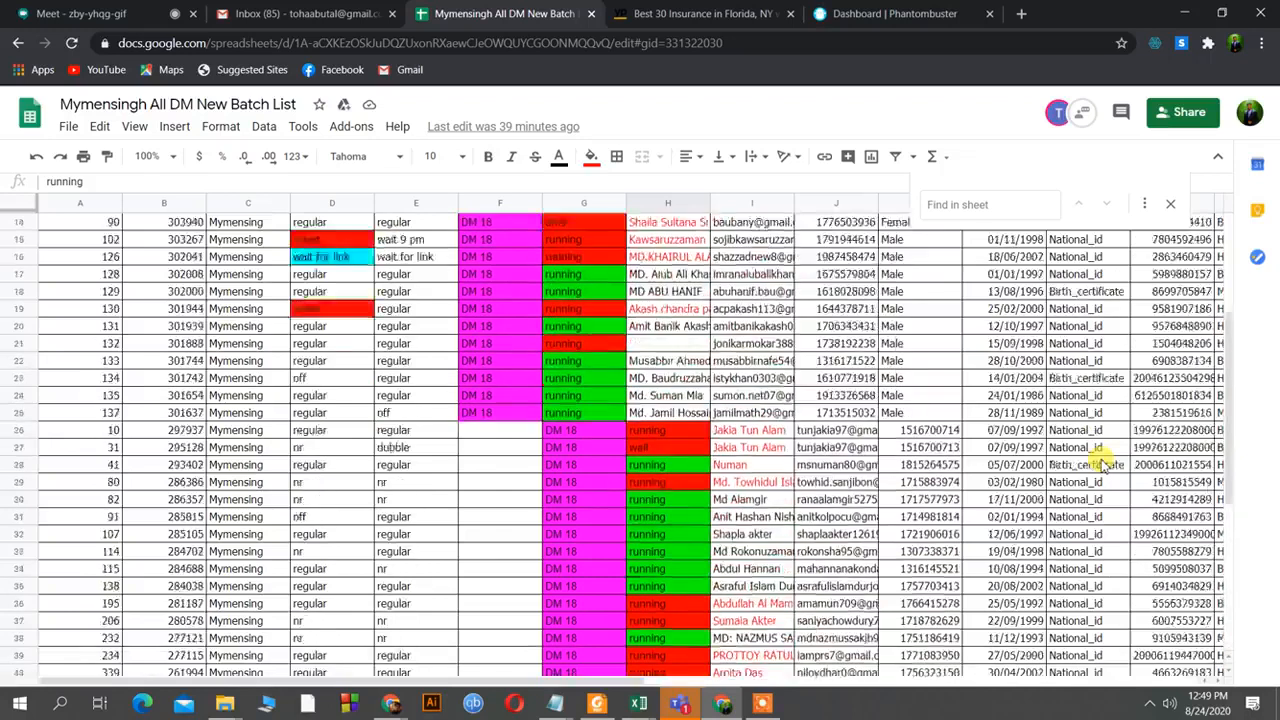
scroll(1100, 465, "up", 4)
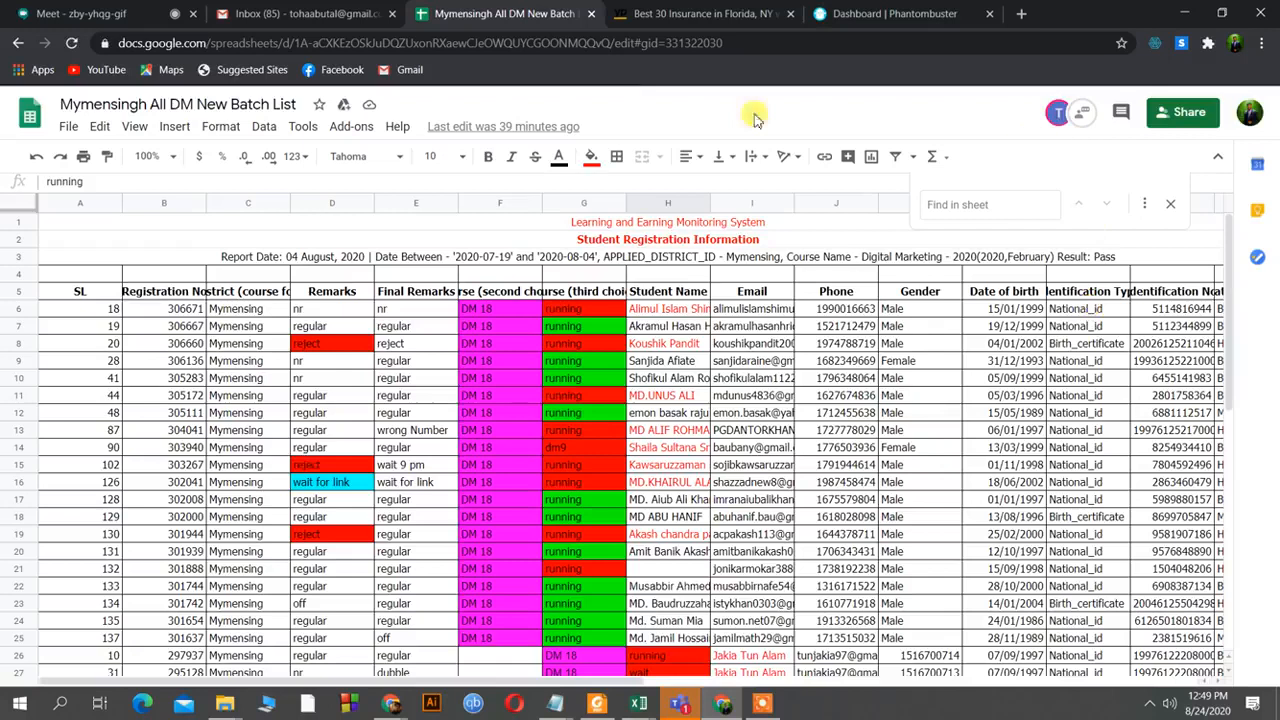
left_click(655, 14)
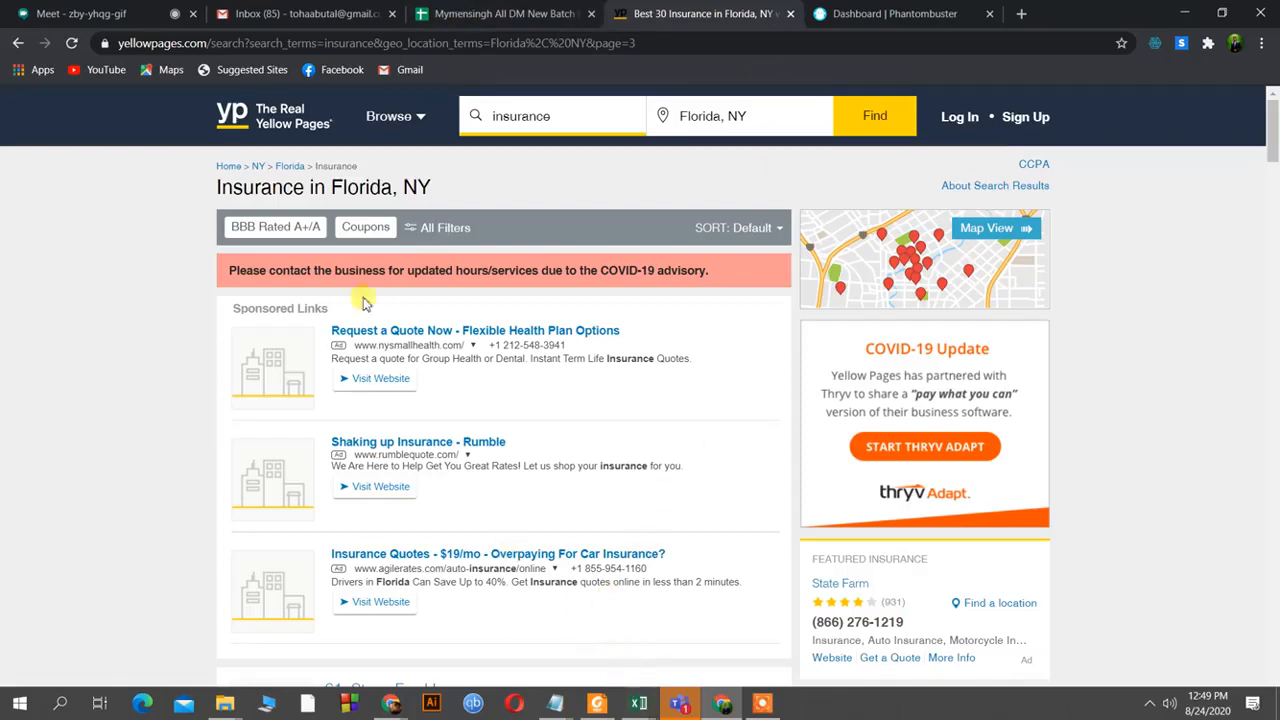
Leave the Yellow Pages results and go back to the Google Meet call tab.
left_click(117, 13)
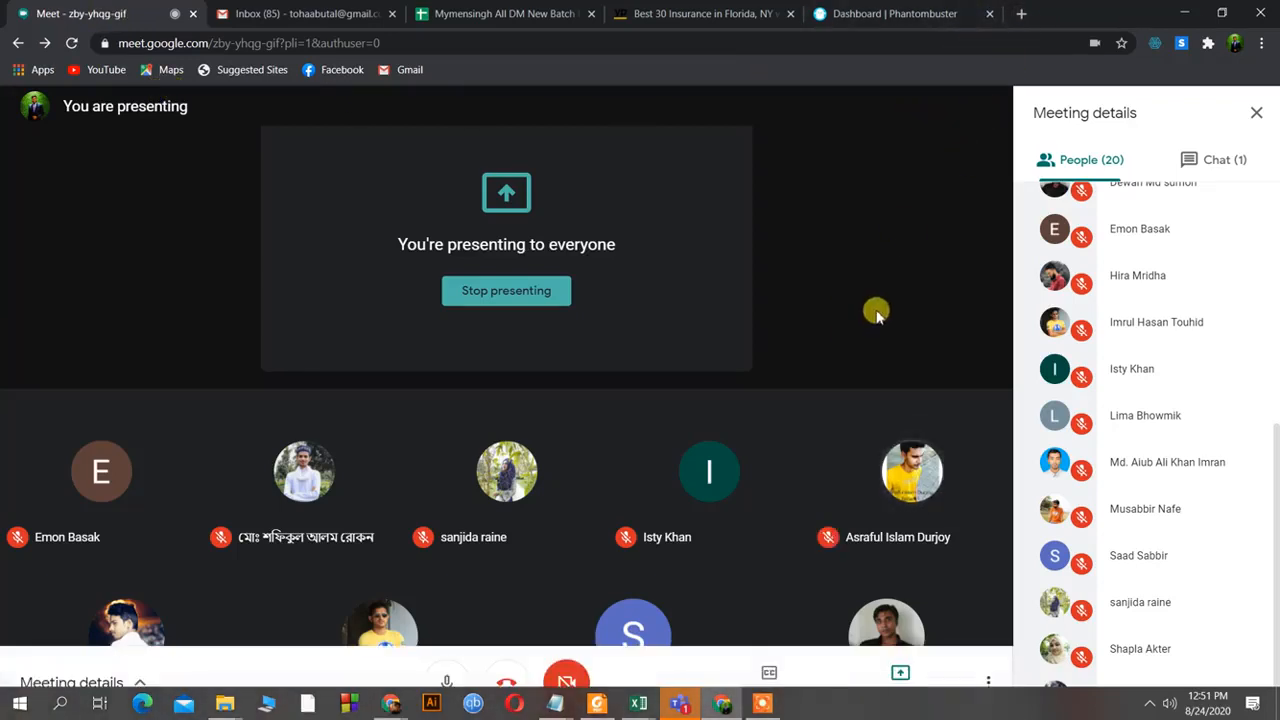
Search 'google map' in a new tab and open Google Maps from the results.
left_click(1018, 14)
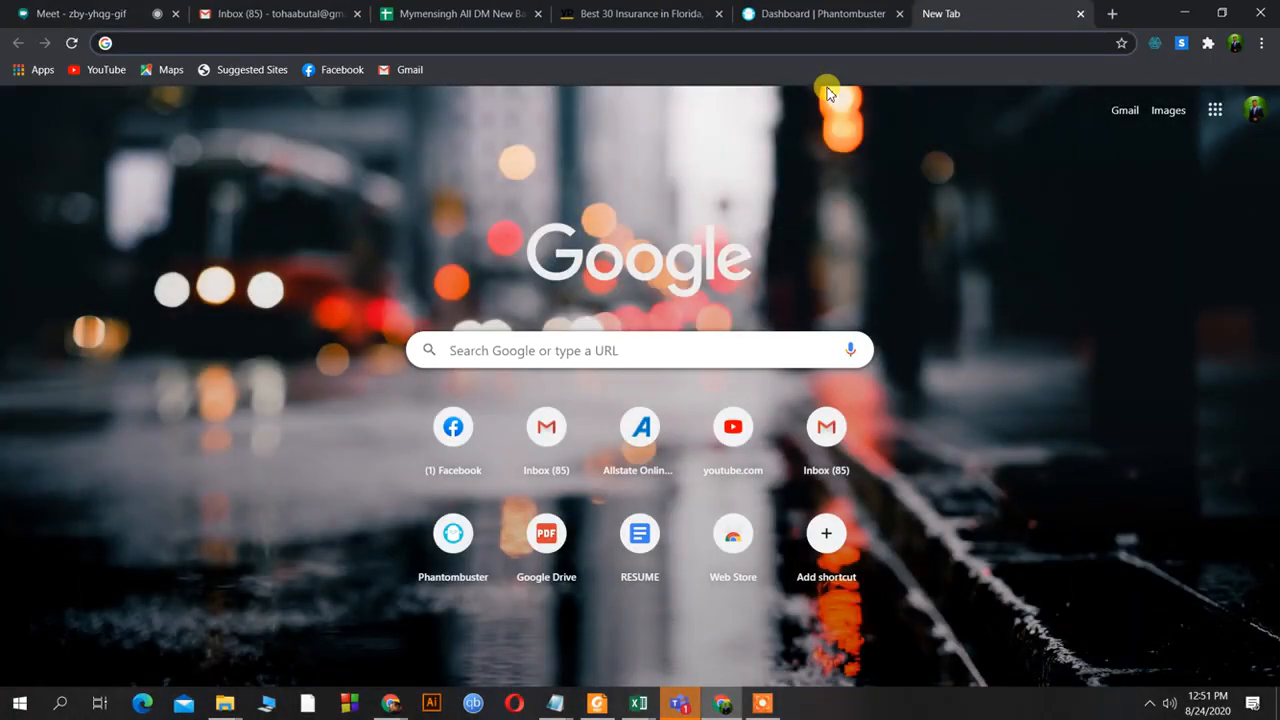
type("google m")
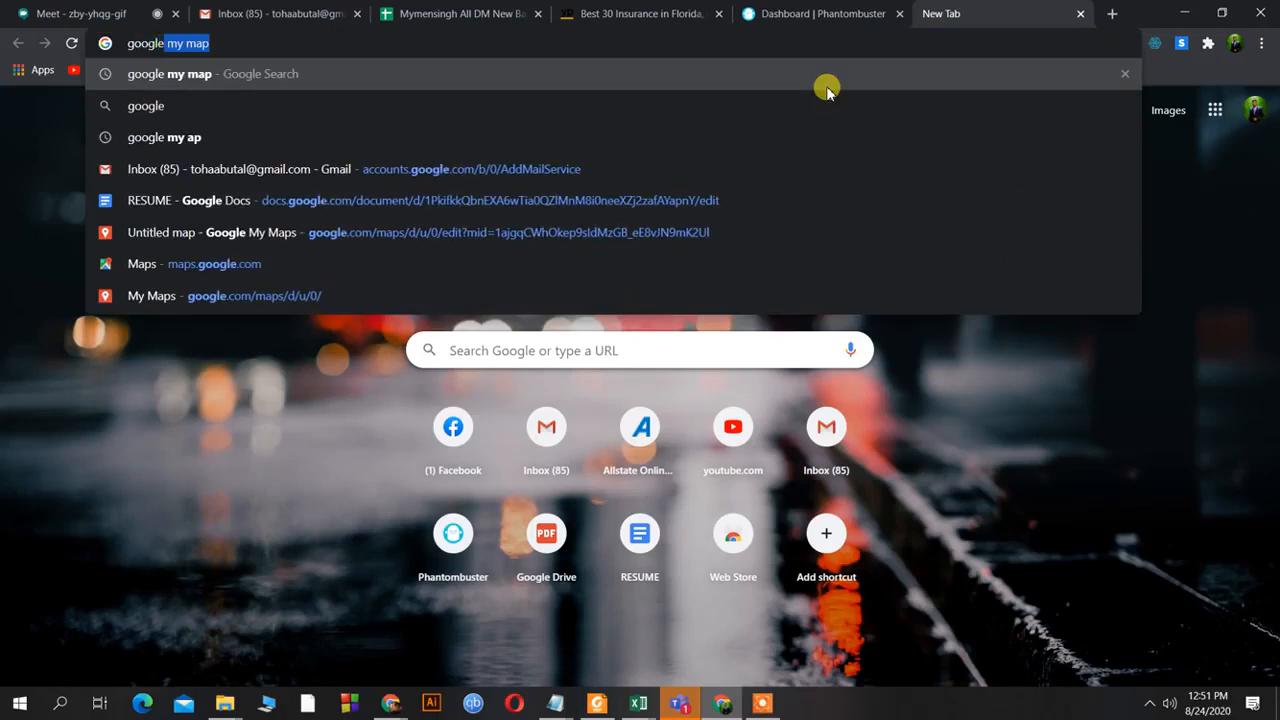
type("ap")
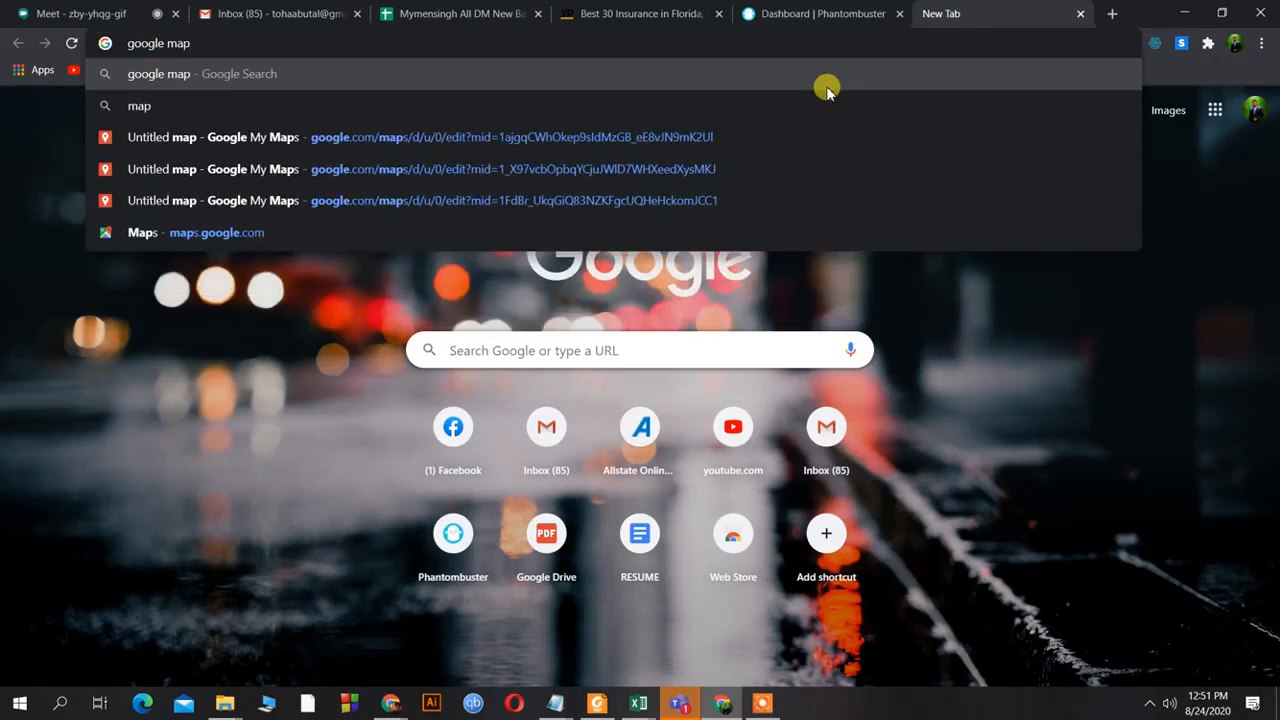
key("Return")
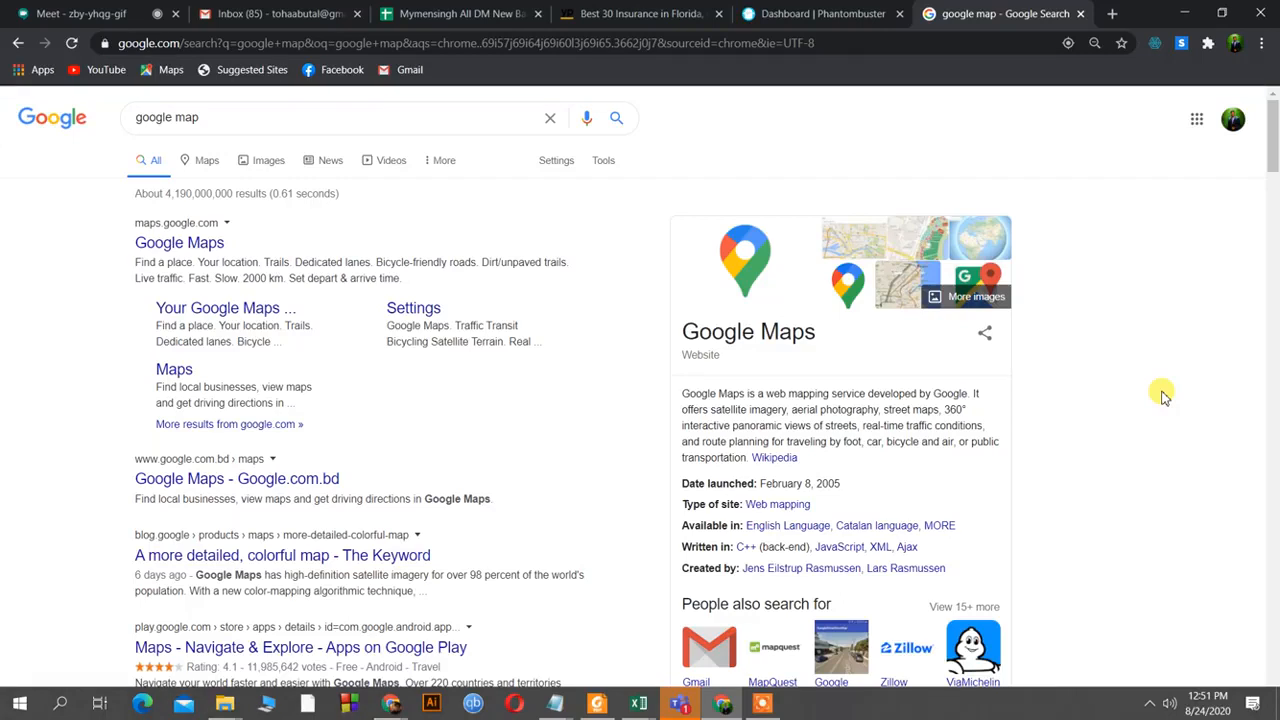
left_click(762, 703)
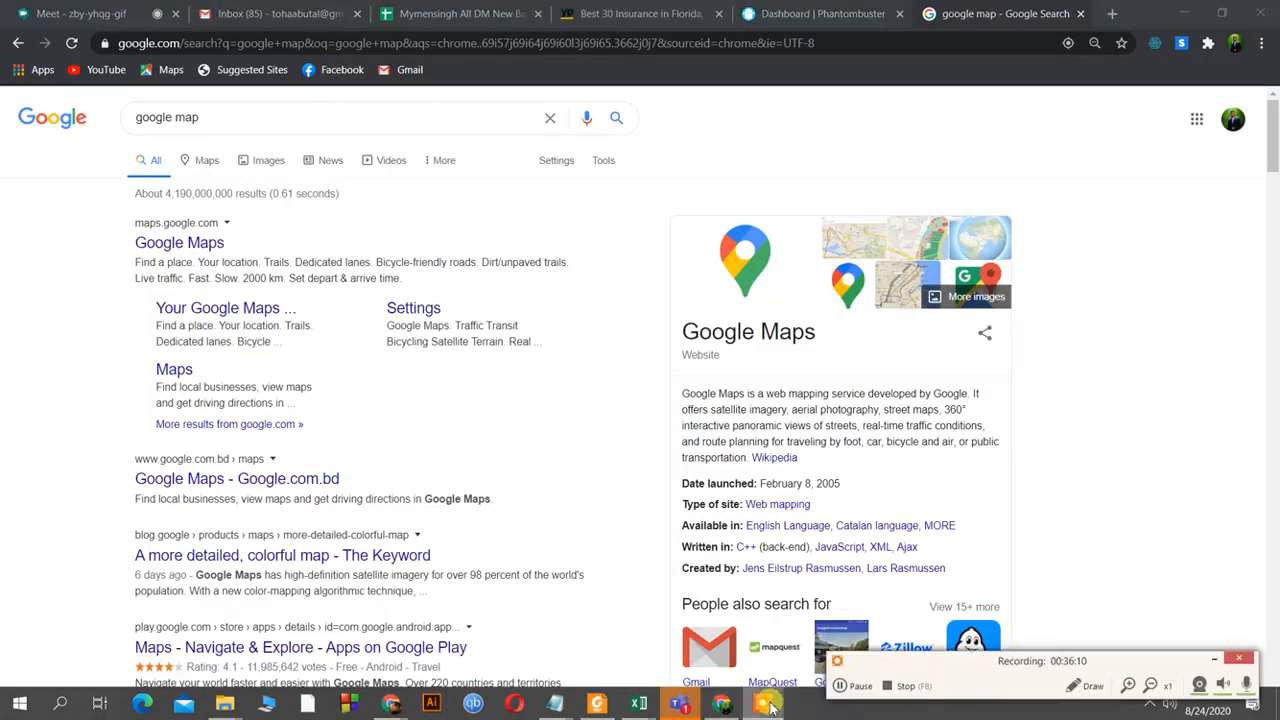
left_click(1213, 658)
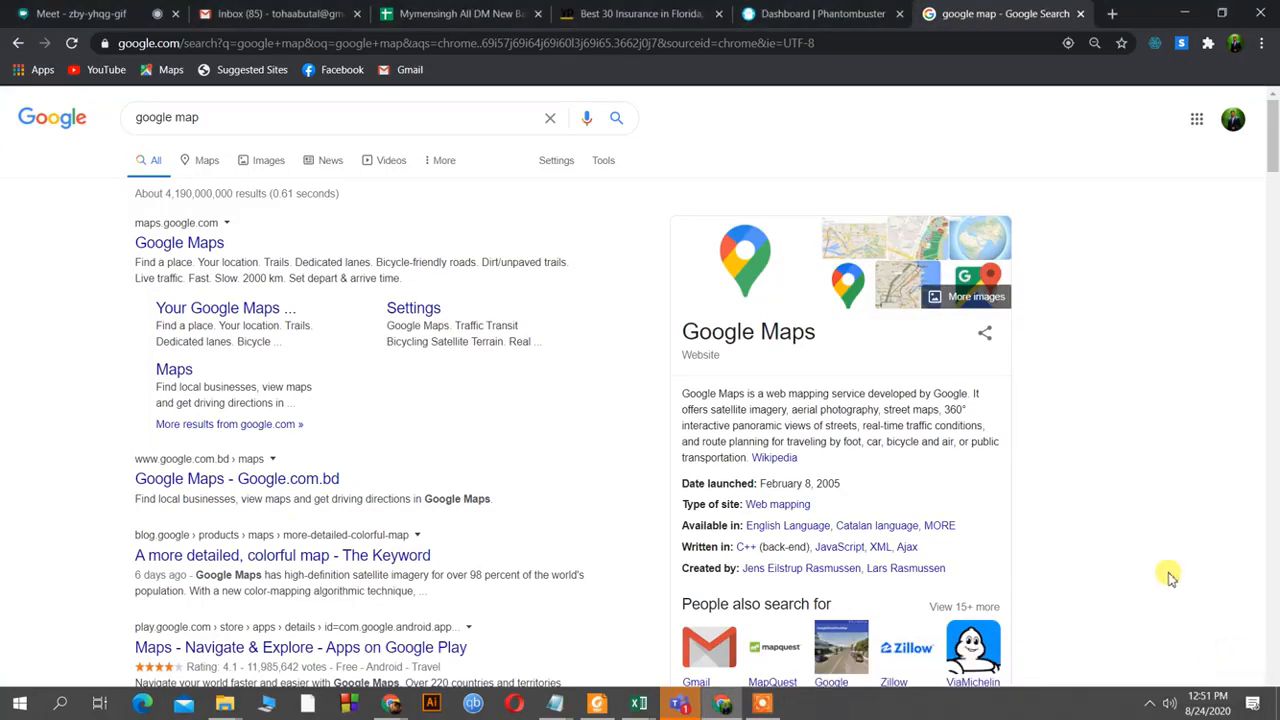
left_click(178, 240)
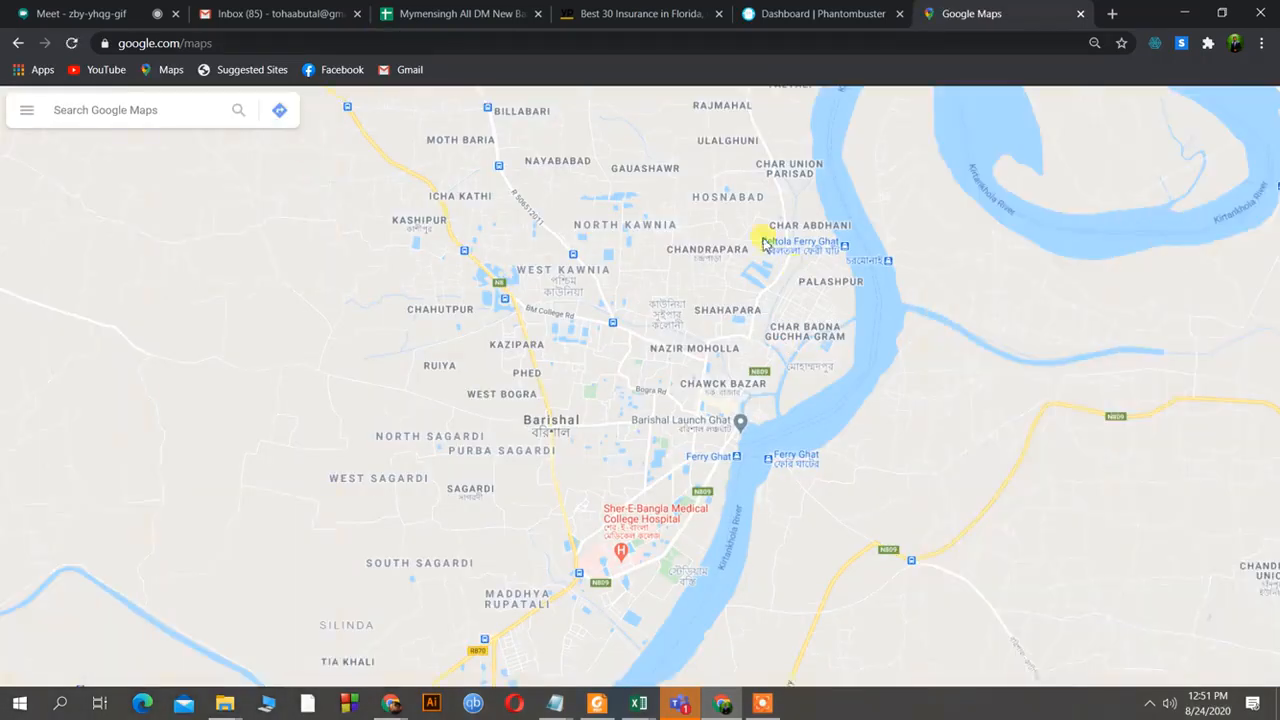
Enter 'isurance company' in the Google Maps search box to list place suggestions.
left_click(187, 110)
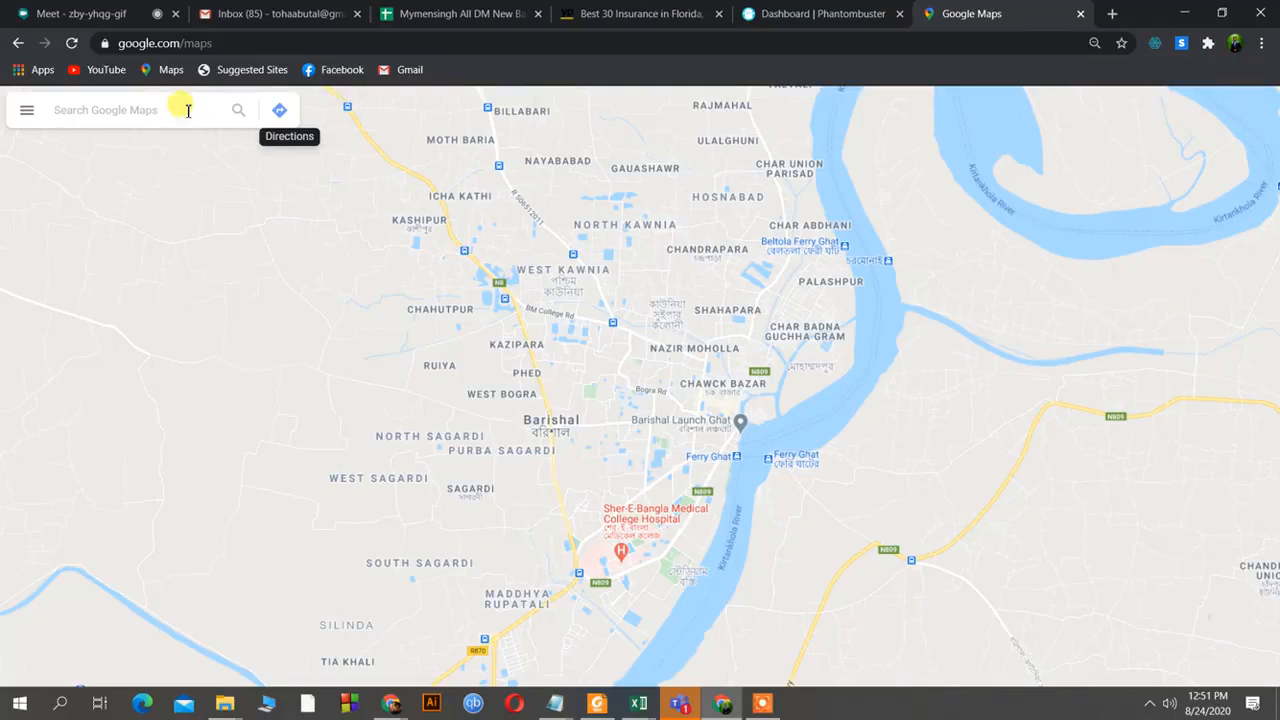
type("isura")
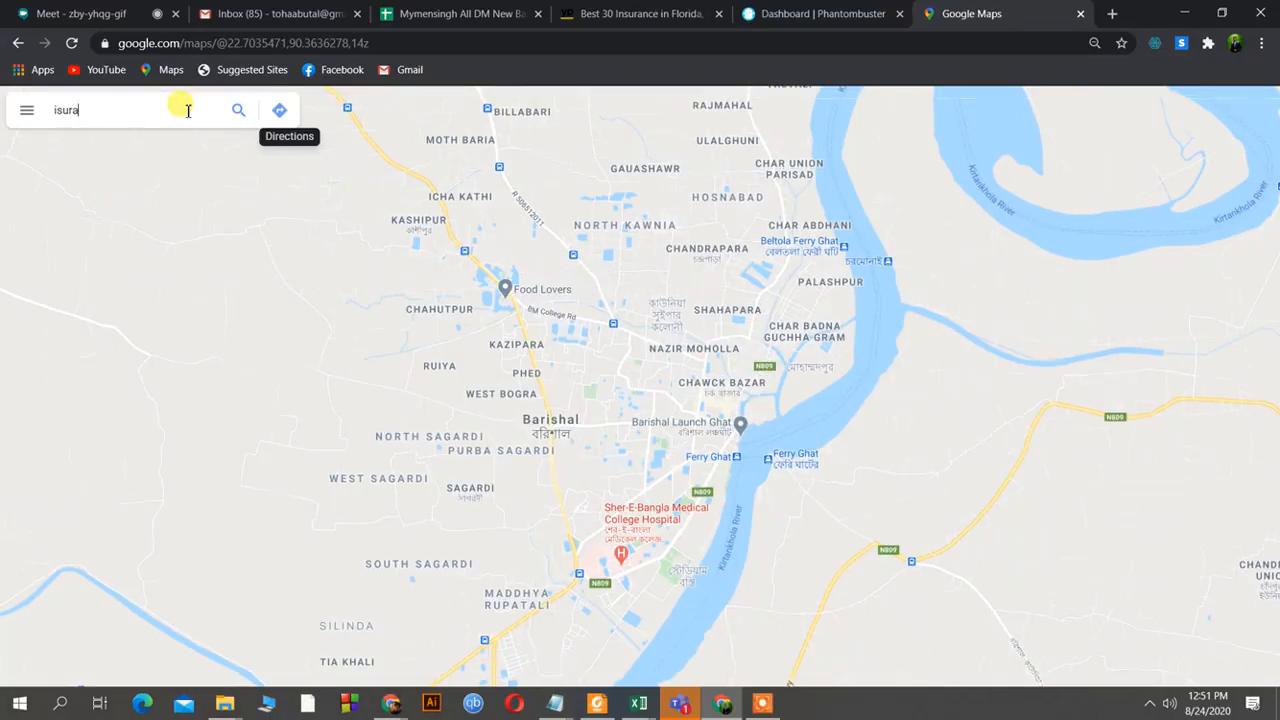
type("nce comp")
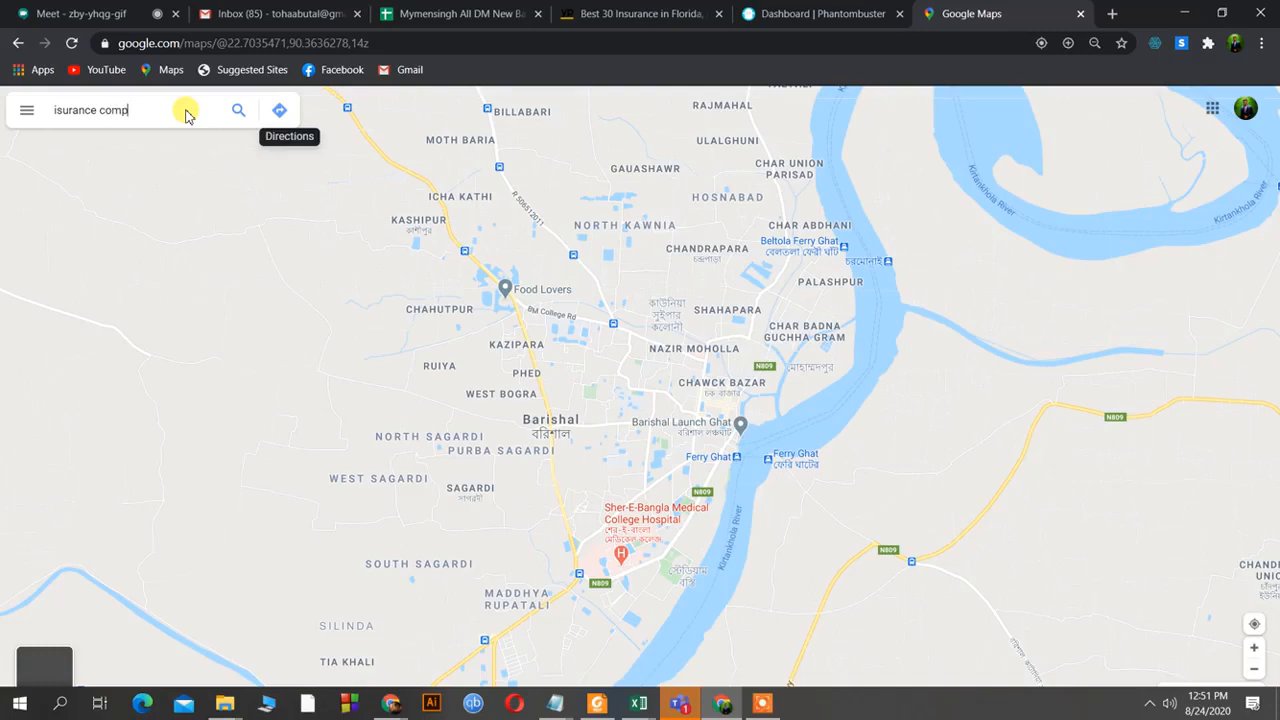
type("any")
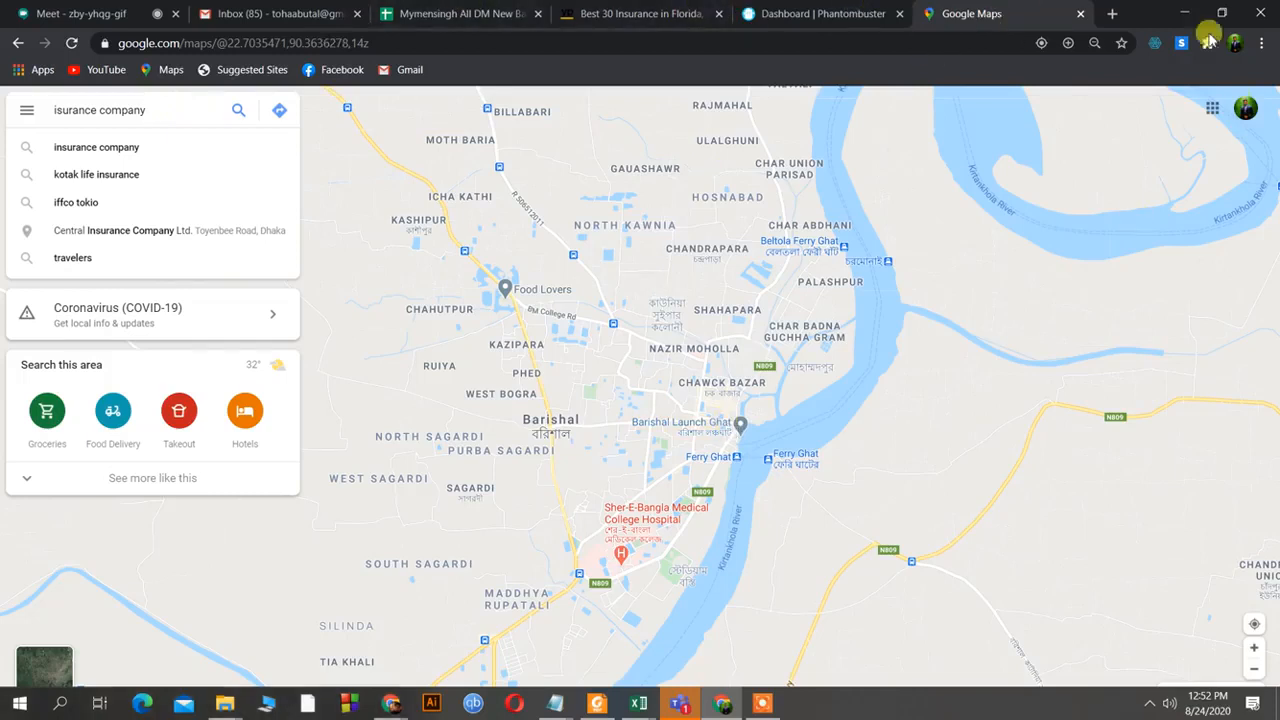
left_click(1113, 14)
Search Google for 'zip code of florida' in a new tab, then return to Google Maps.
left_click(1015, 38)
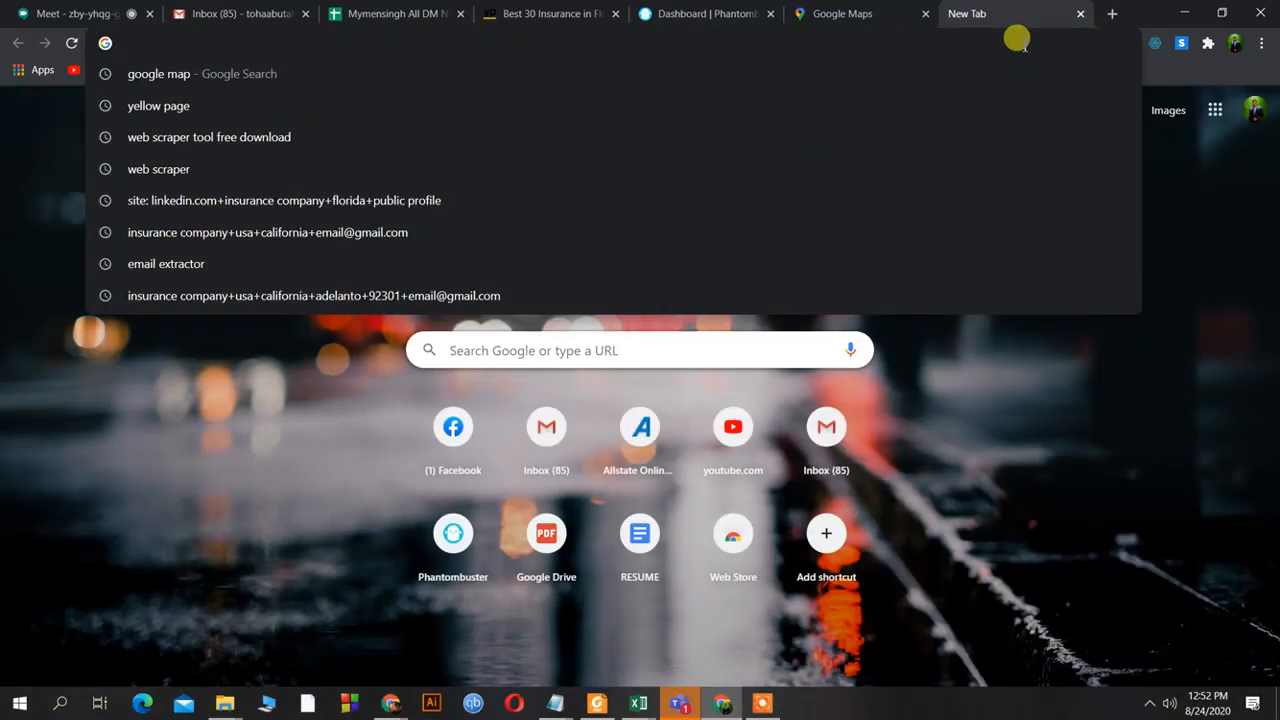
type("zi")
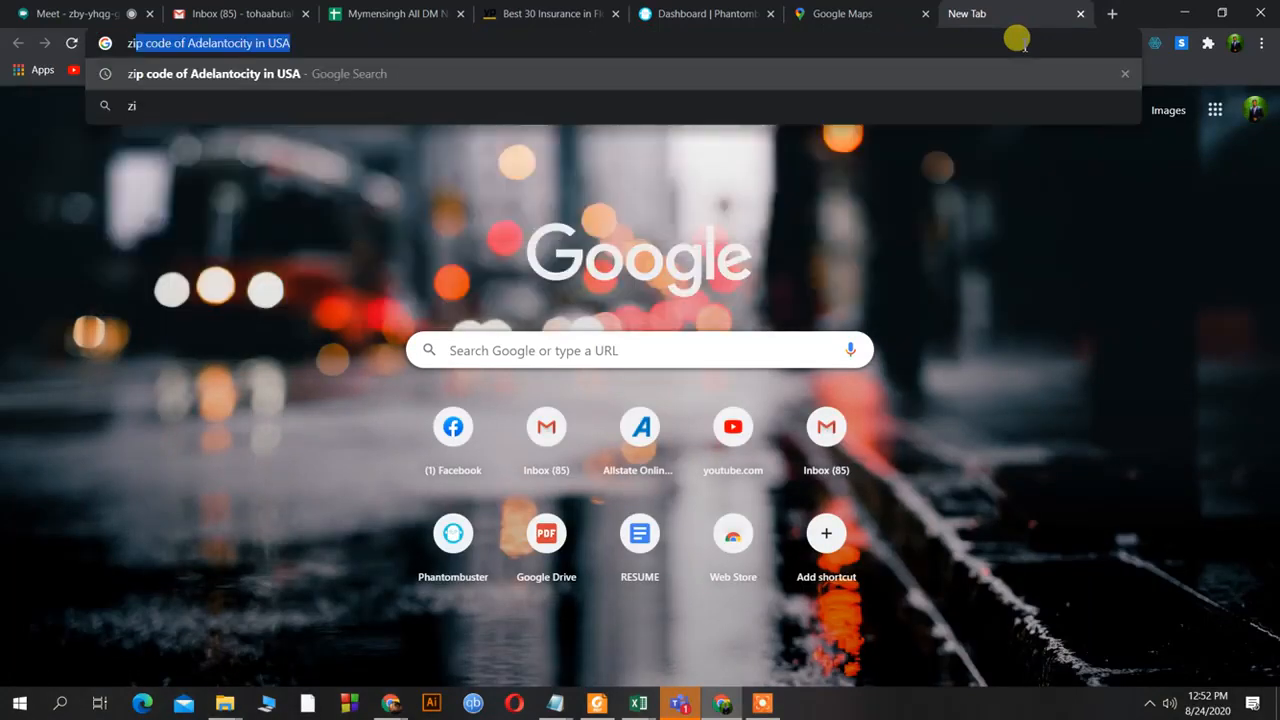
type("p code")
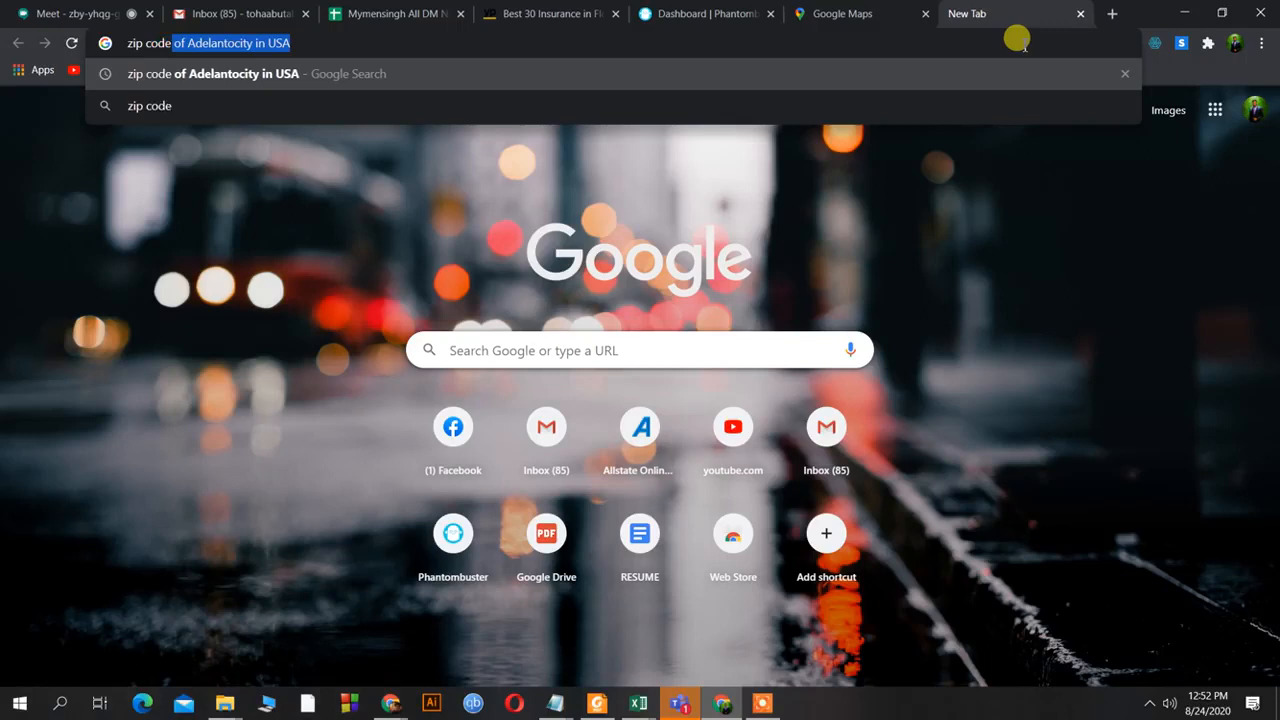
type(" of f")
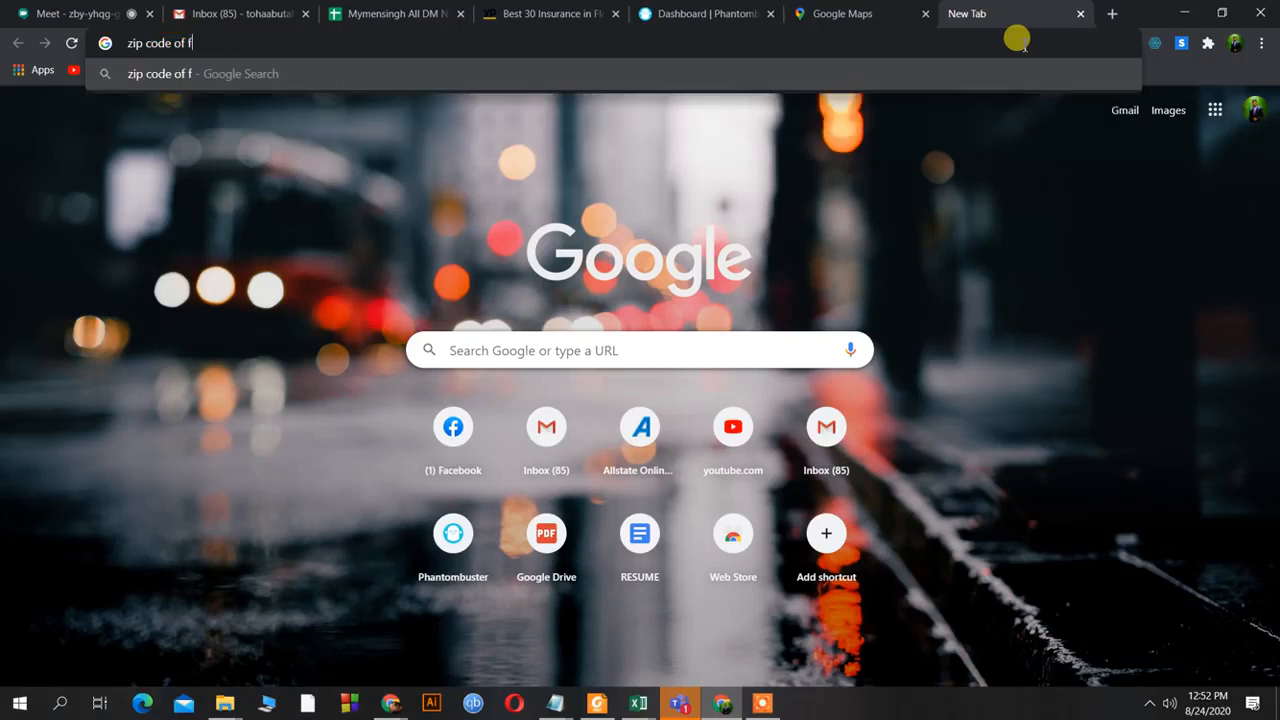
type("lor")
type("a")
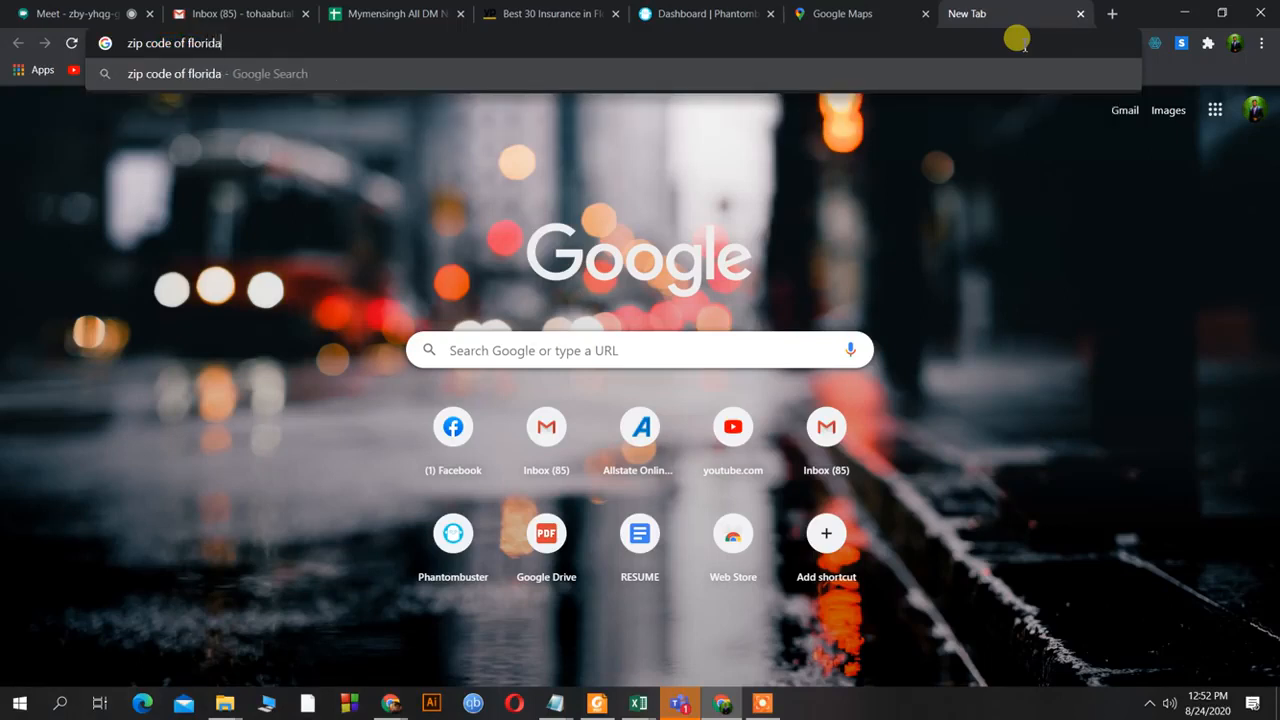
key("Return")
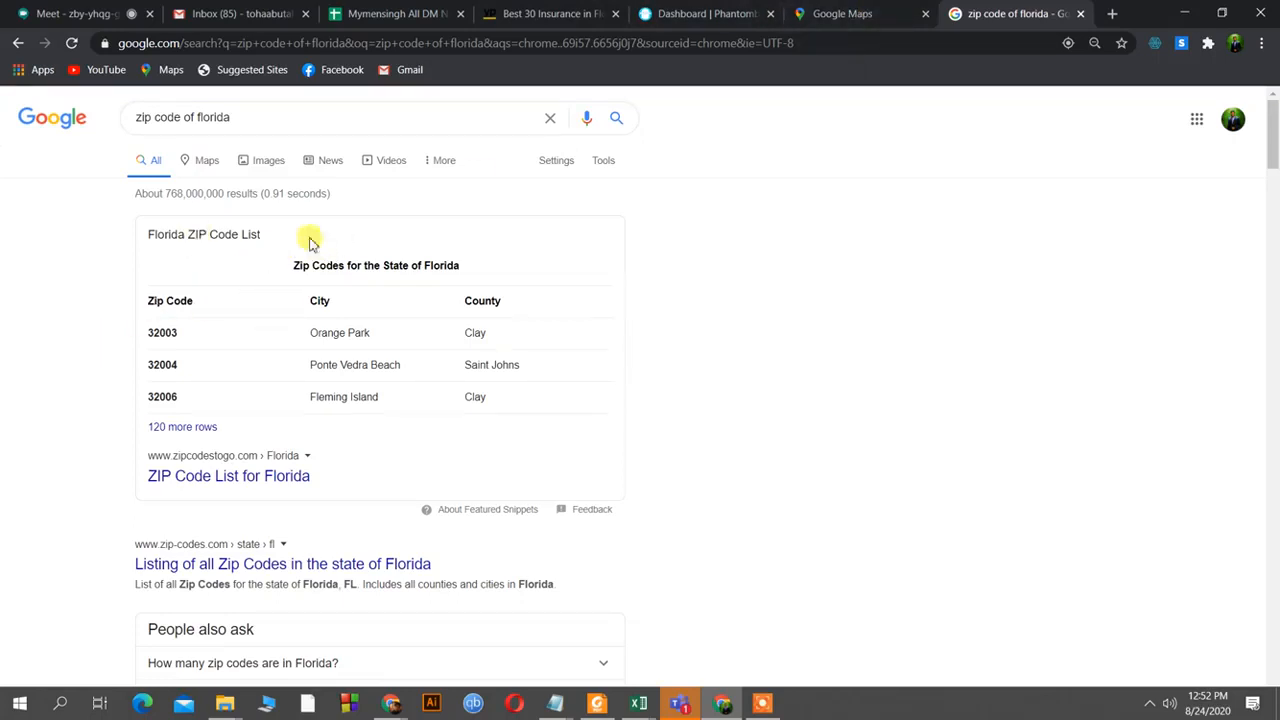
left_click(812, 14)
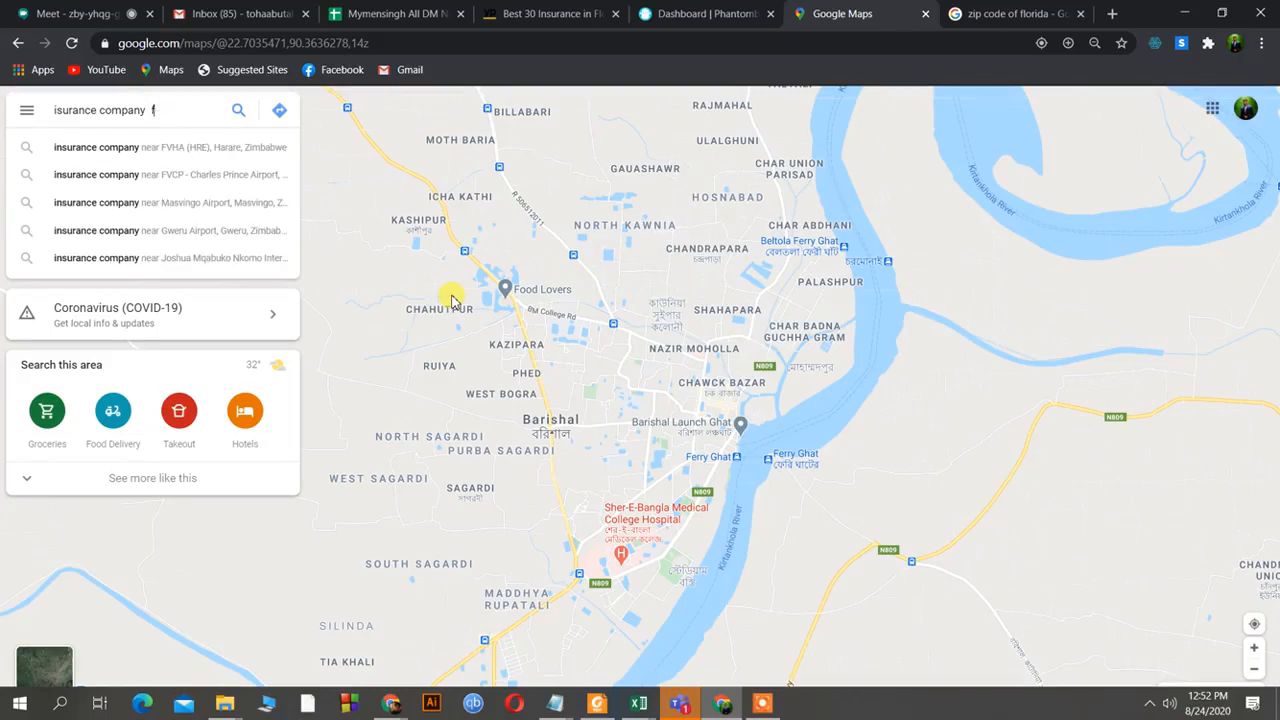
Run the Maps search 'insurance company near Florida, USA' from the suggestions.
type("lorida")
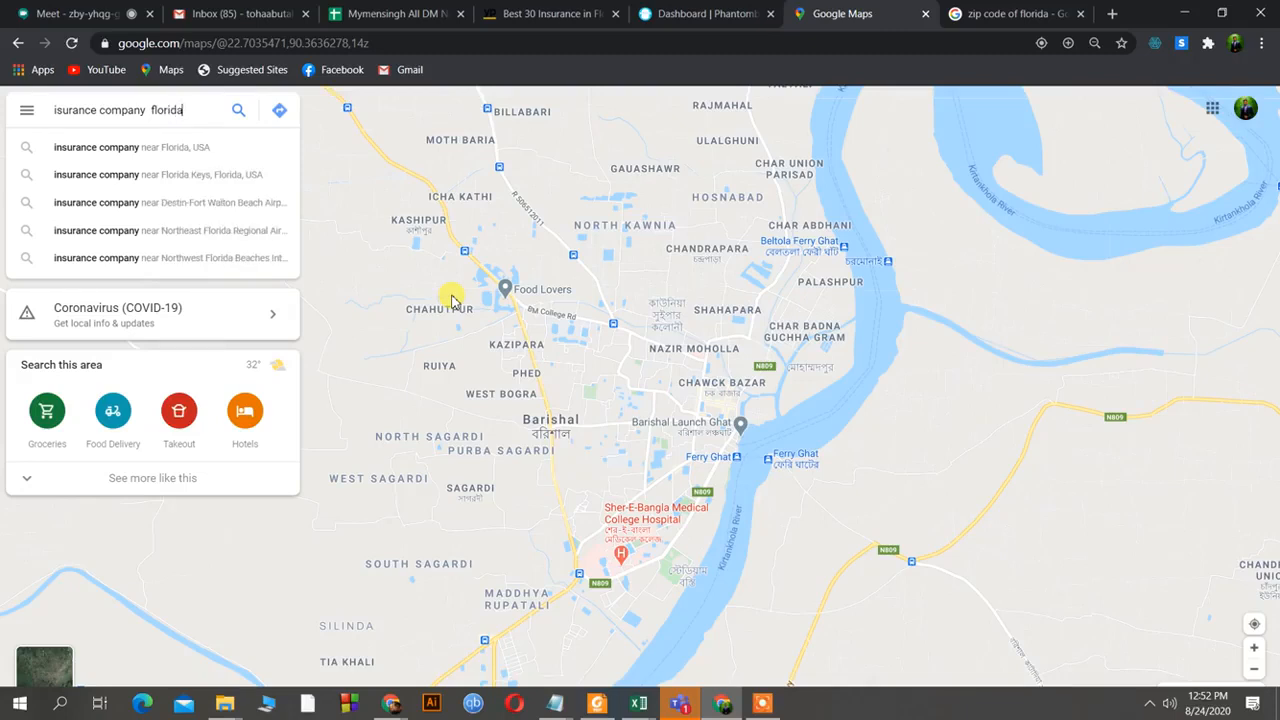
left_click(208, 151)
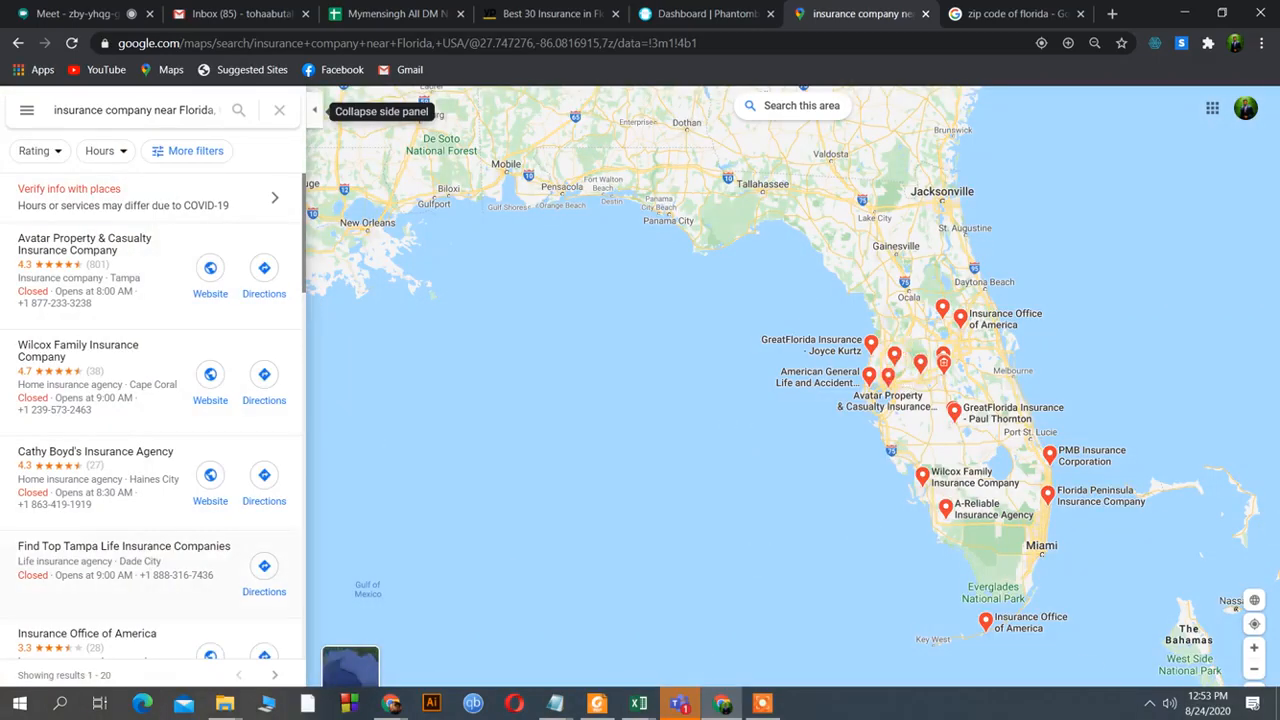
Scroll through the Florida insurance company results, then go back to the zip code results.
scroll(137, 380, "down", 10)
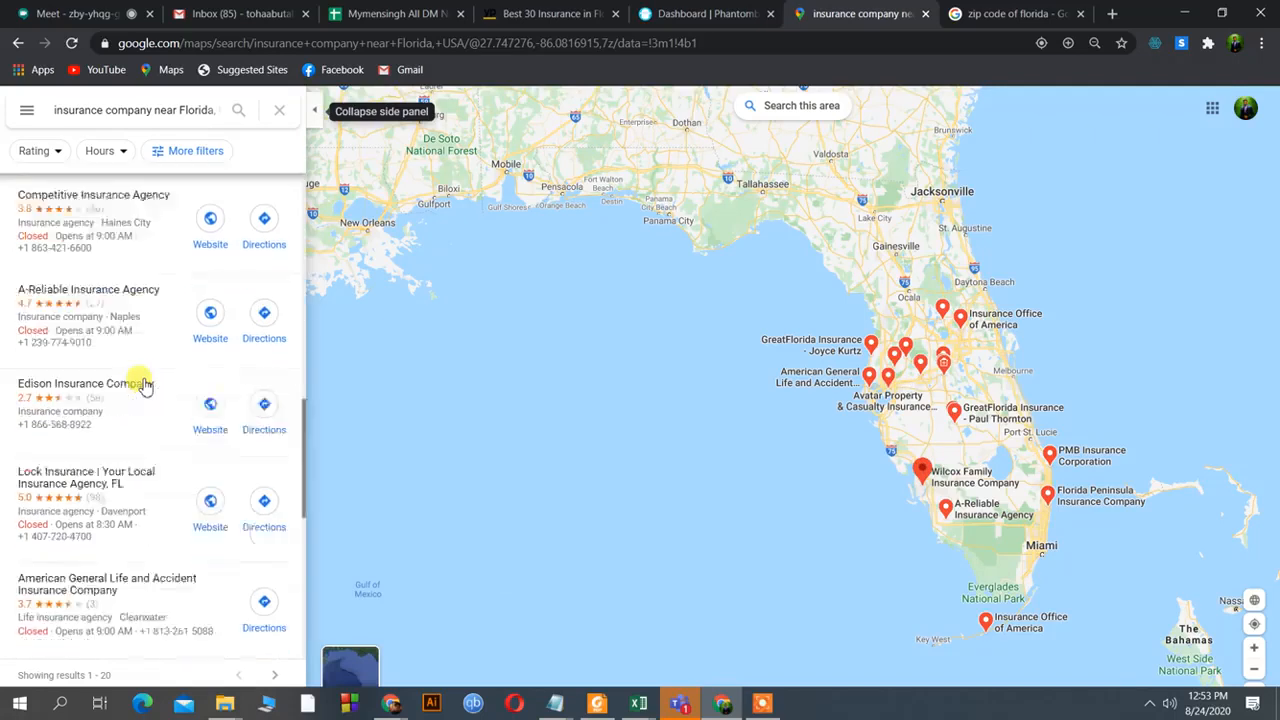
scroll(145, 386, "down", 5)
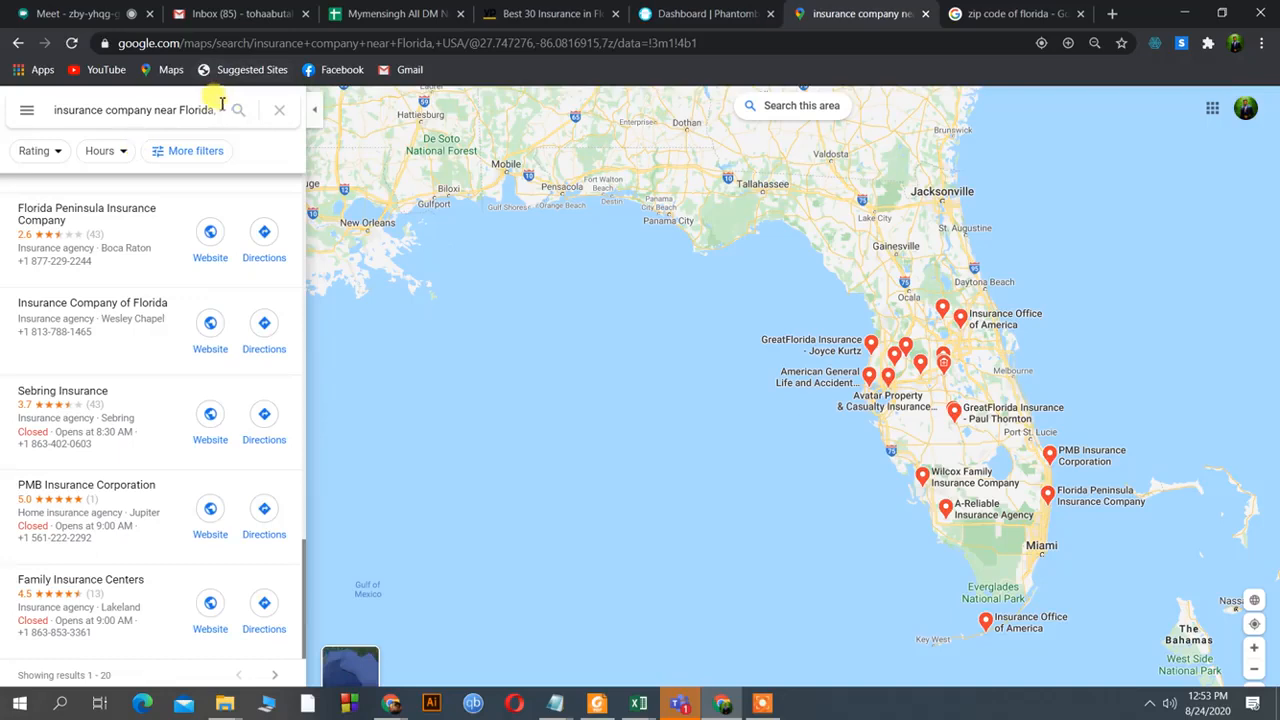
left_click(1005, 14)
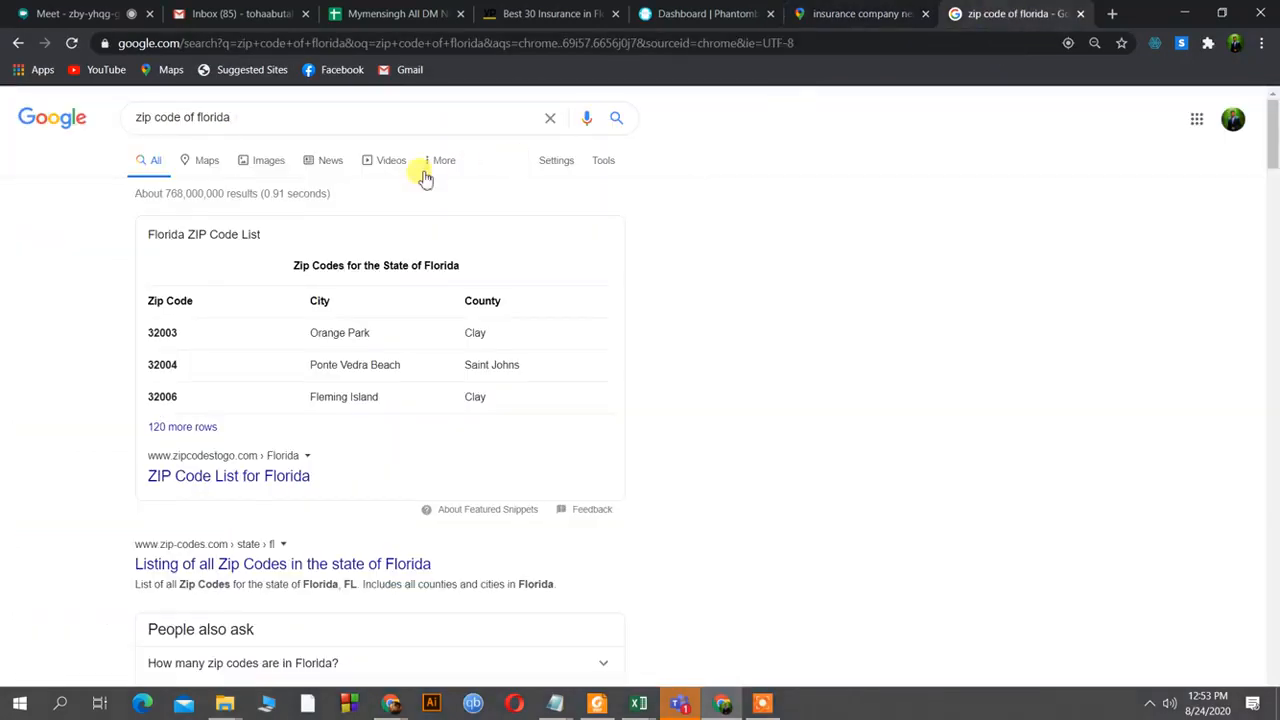
left_click(1112, 14)
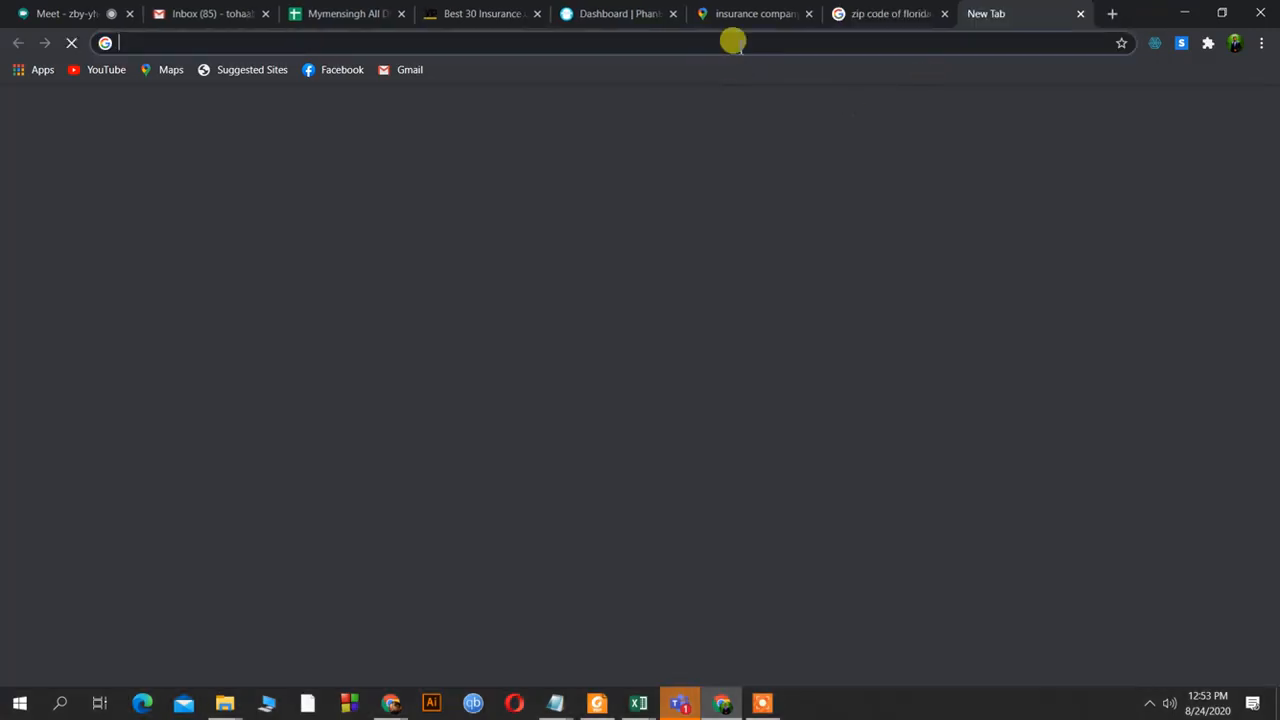
Search Google for 'list of city in florida' in the new tab.
left_click(734, 42)
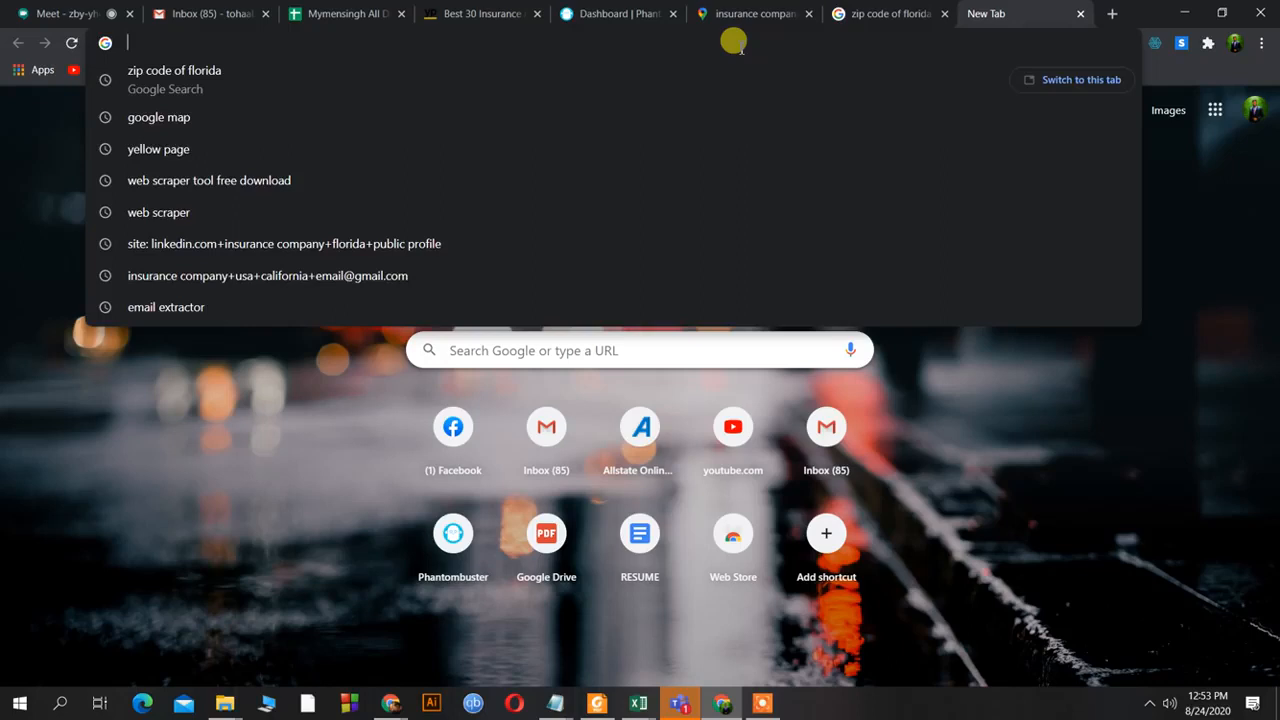
type("list of ")
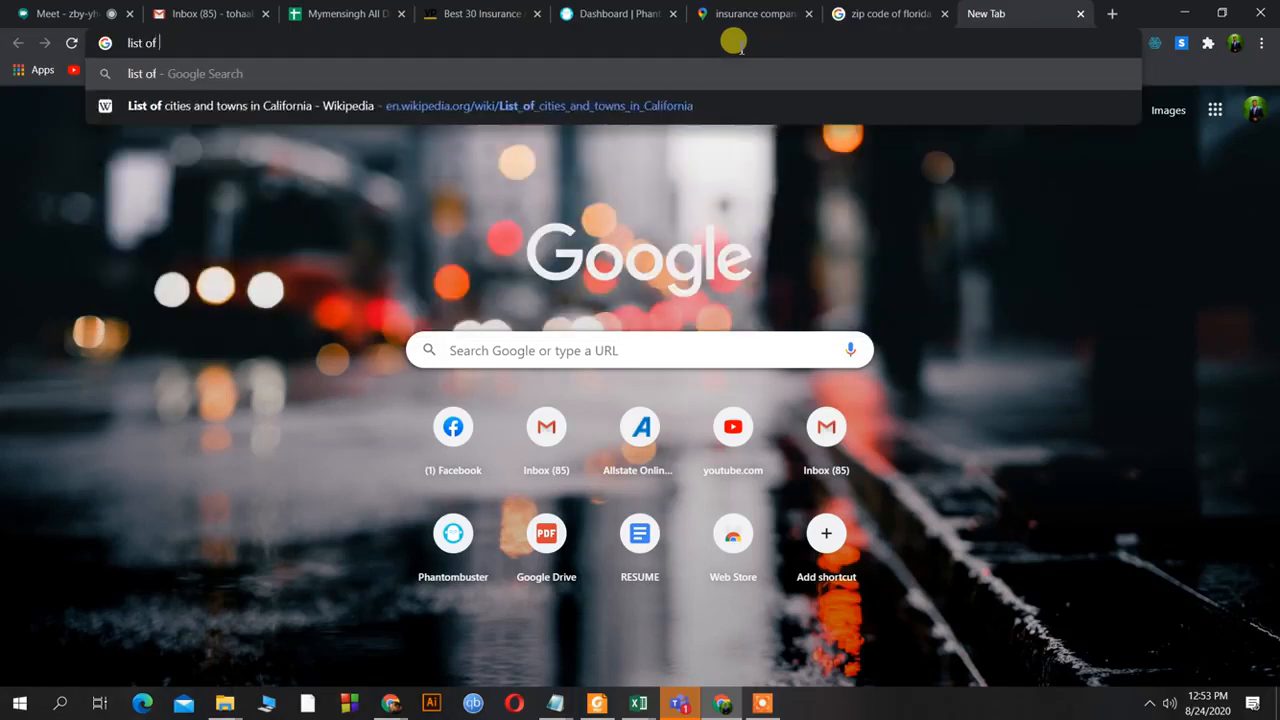
type("city")
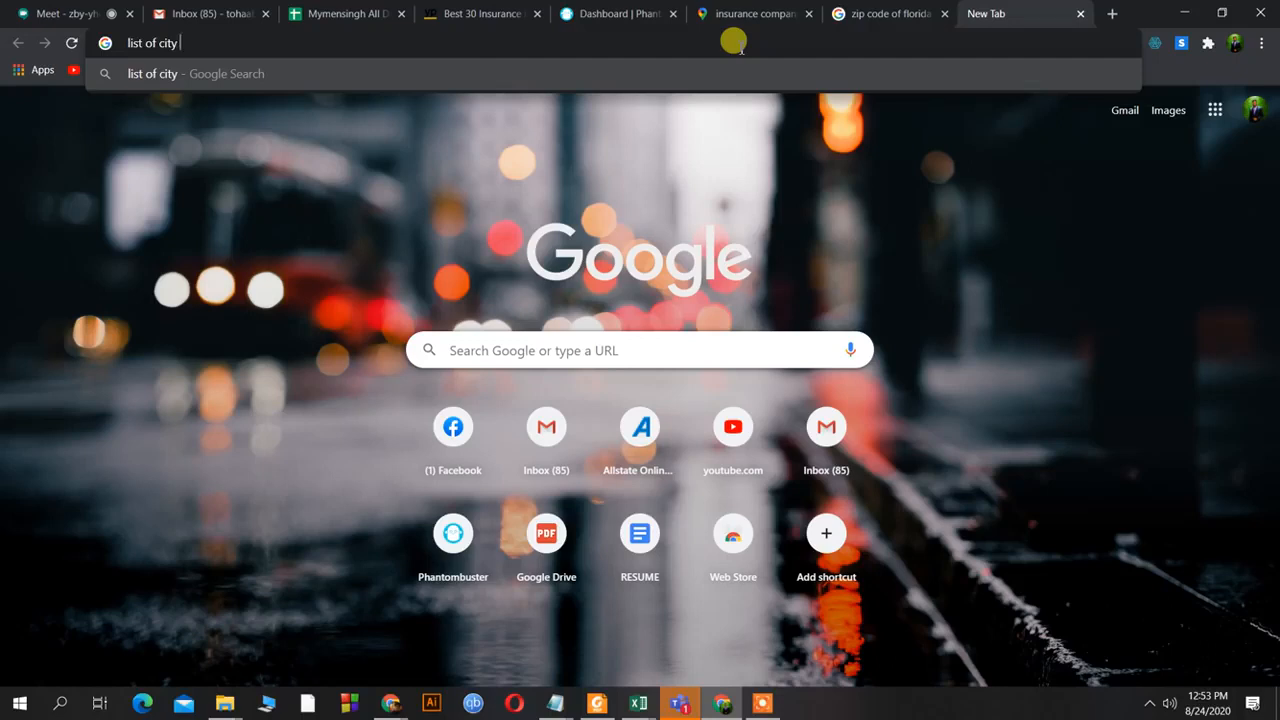
type("in florida")
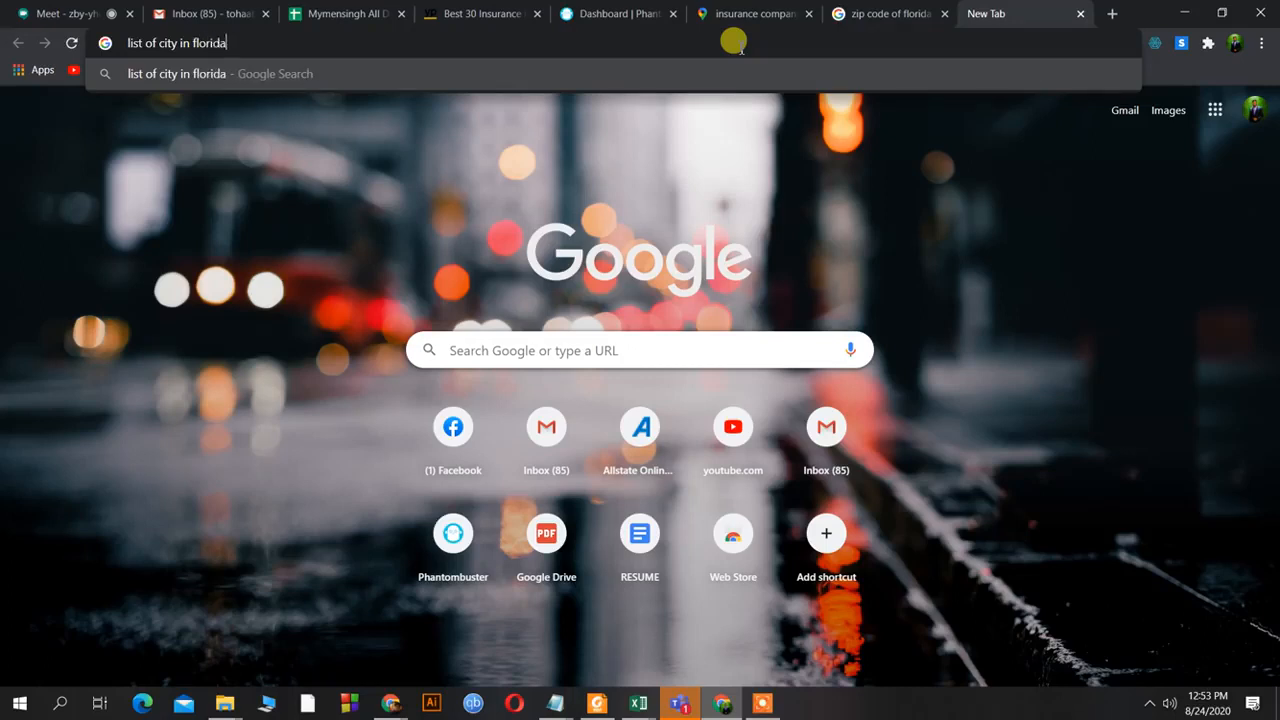
key("Return")
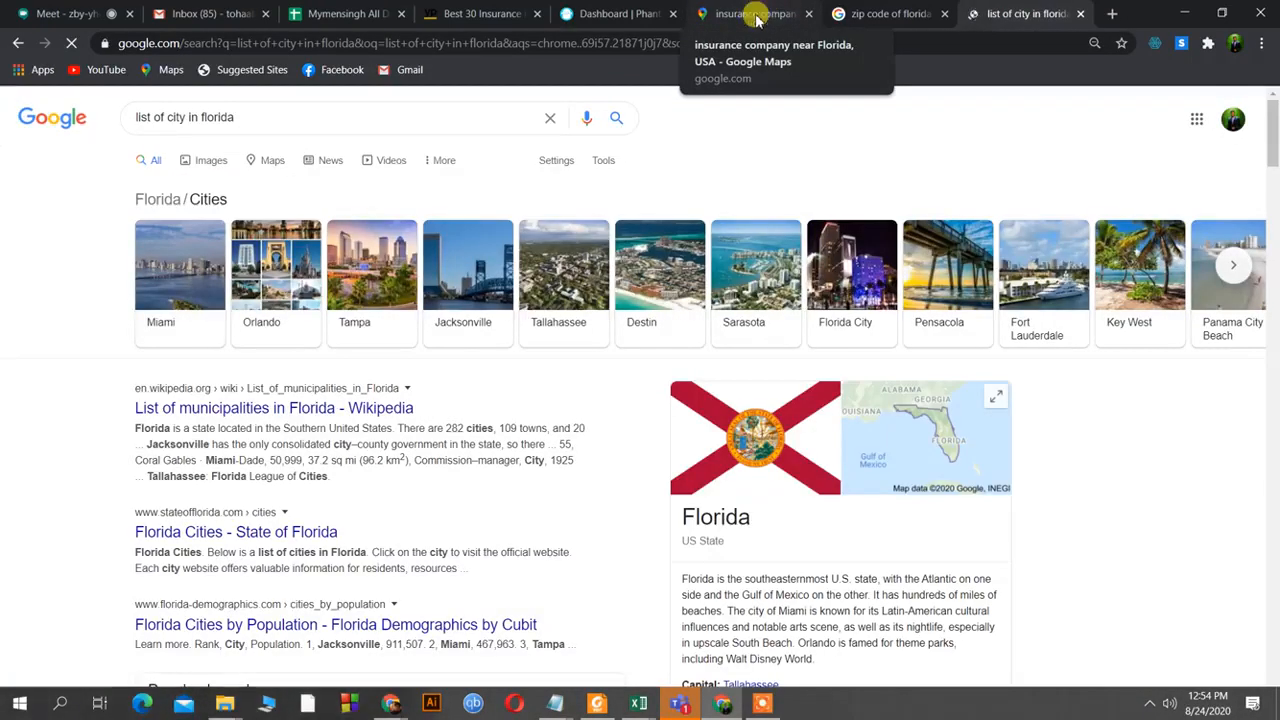
Scroll through the Google Maps insurance company list, then return to the Florida cities results.
left_click(755, 14)
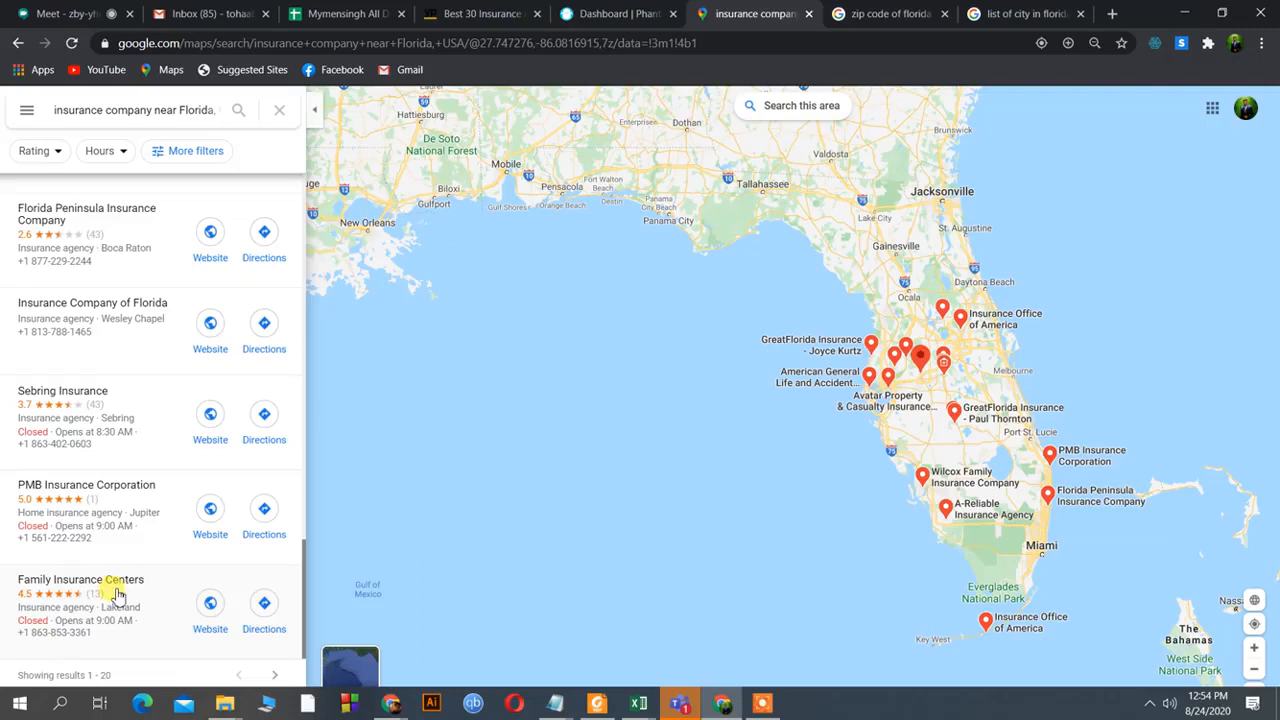
scroll(118, 580, "up", 10)
scroll(166, 345, "up", 5)
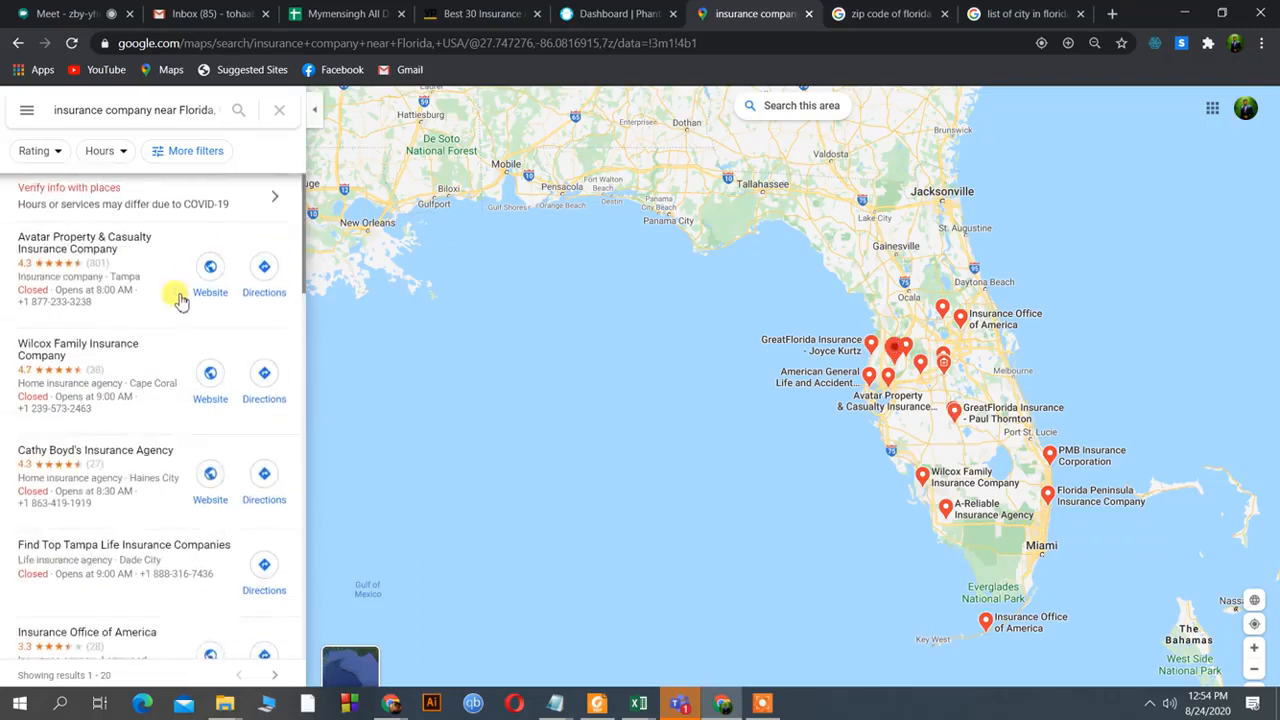
scroll(186, 290, "down", 10)
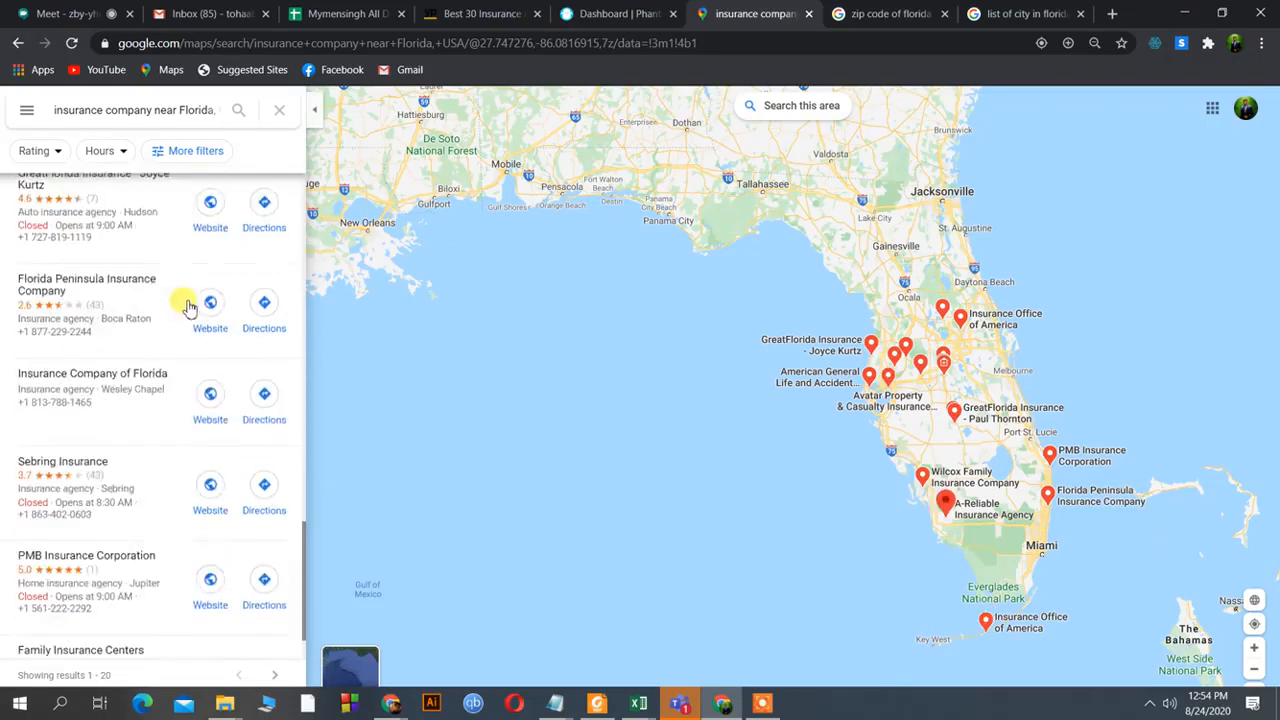
scroll(163, 466, "up", 5)
scroll(163, 466, "up", 10)
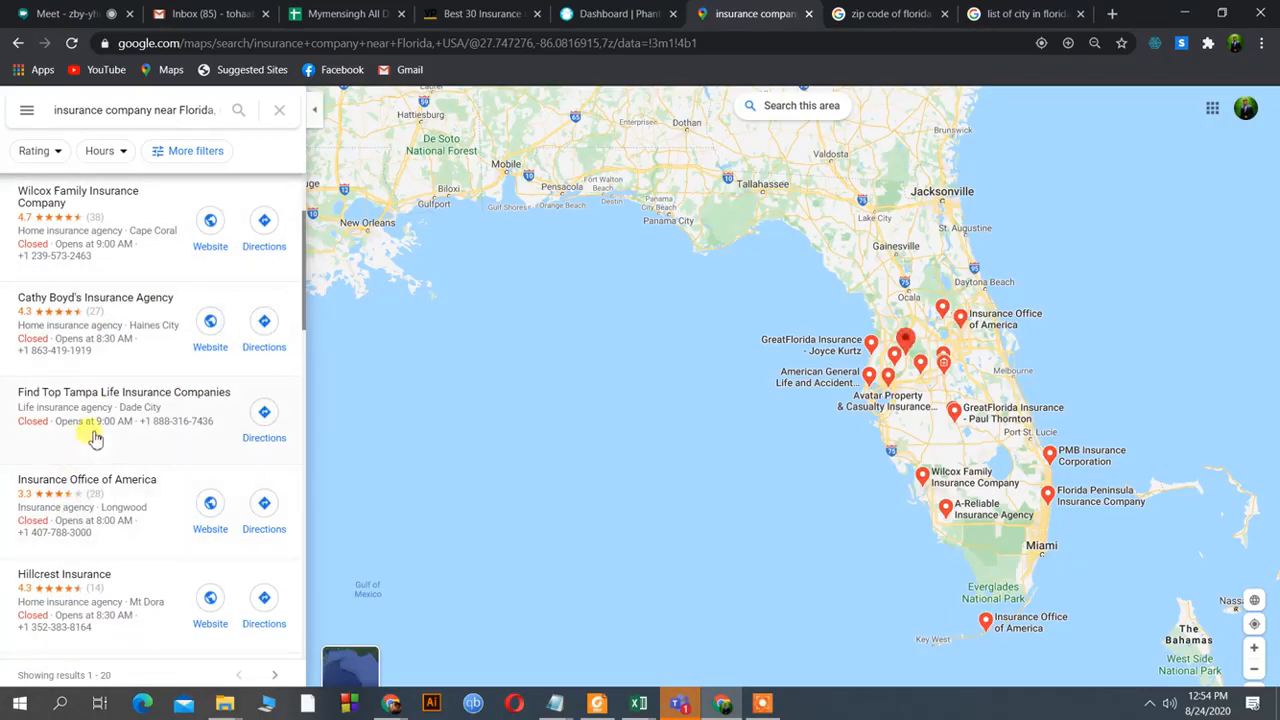
left_click(988, 17)
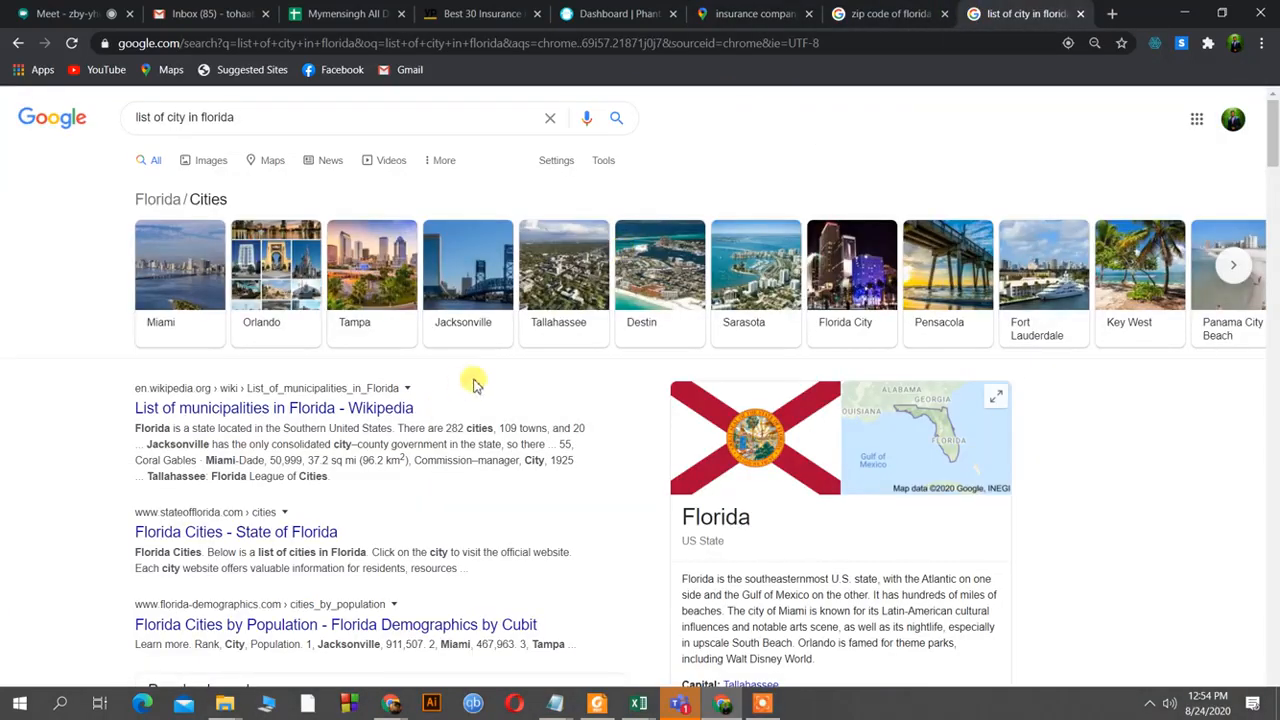
left_click(350, 406)
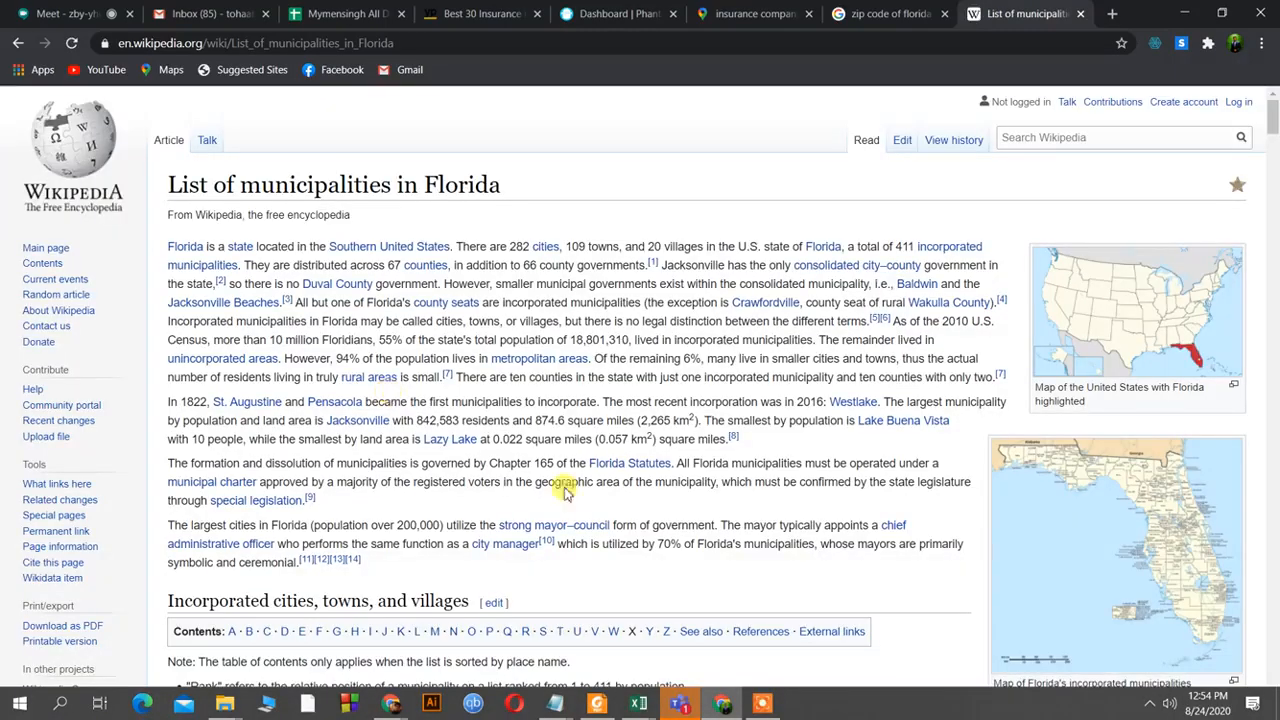
scroll(700, 465, "down", 3)
scroll(701, 463, "down", 3)
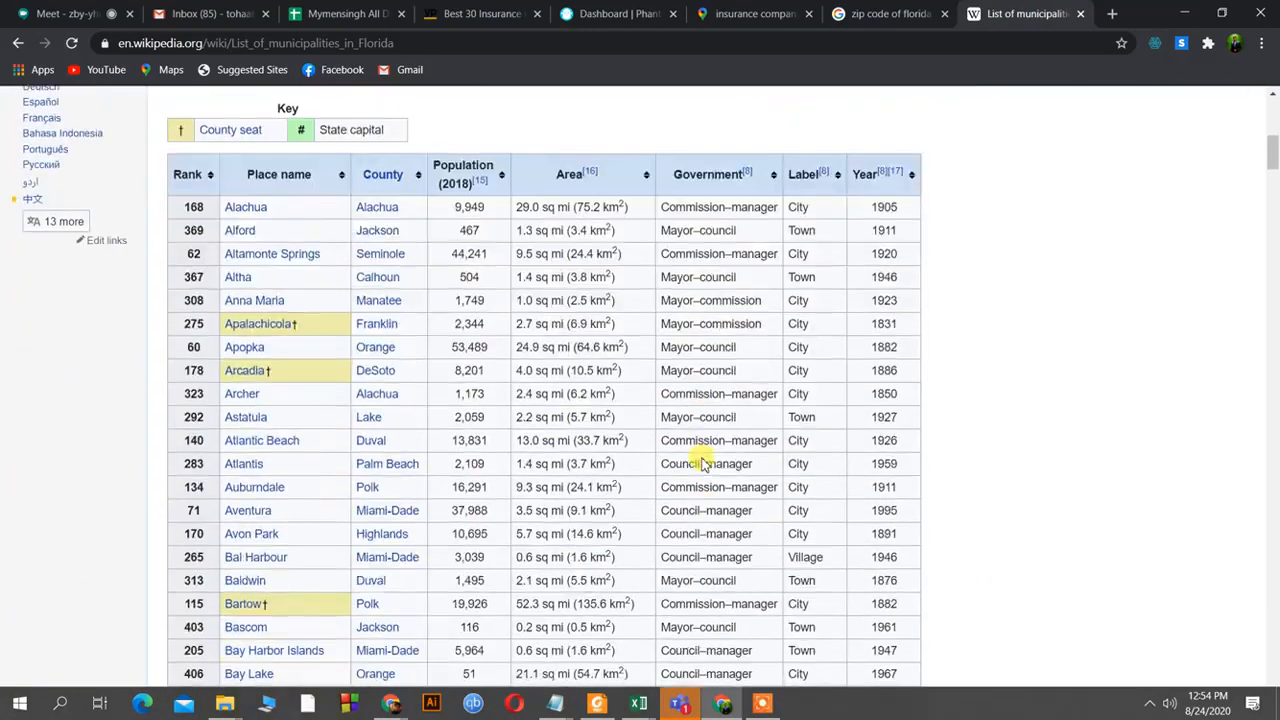
scroll(703, 458, "up", 1)
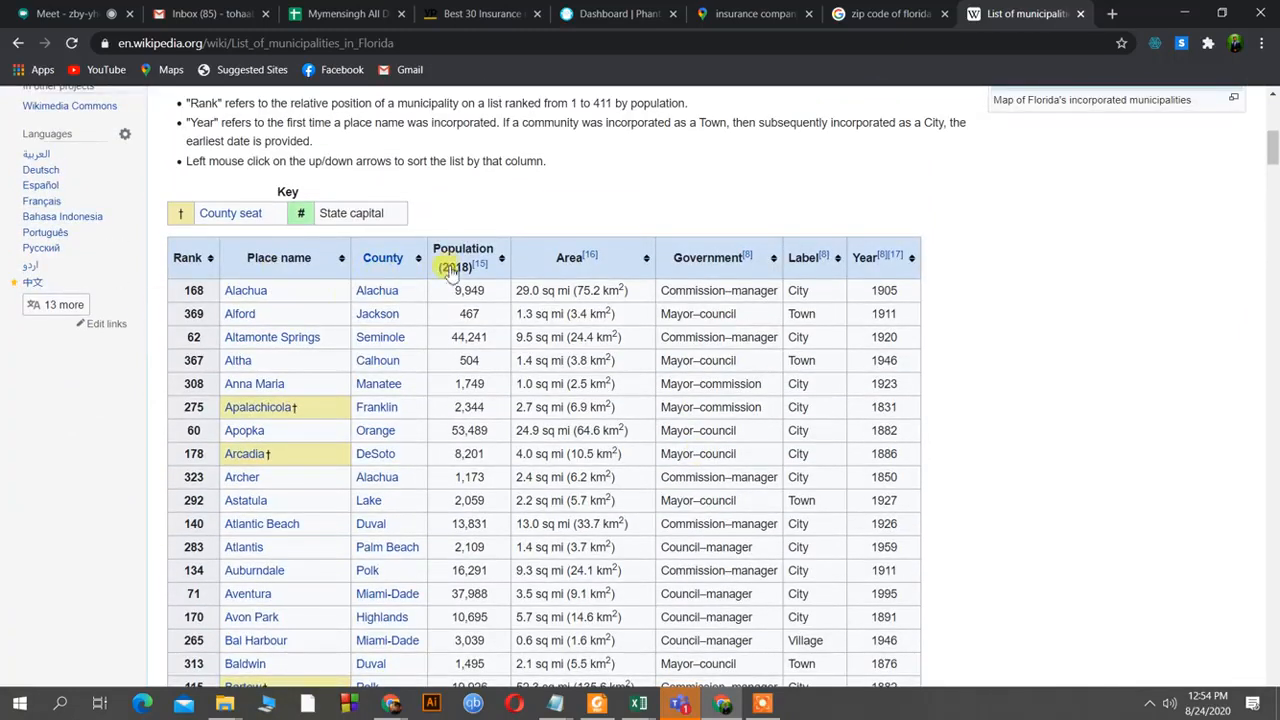
scroll(327, 325, "down", 15)
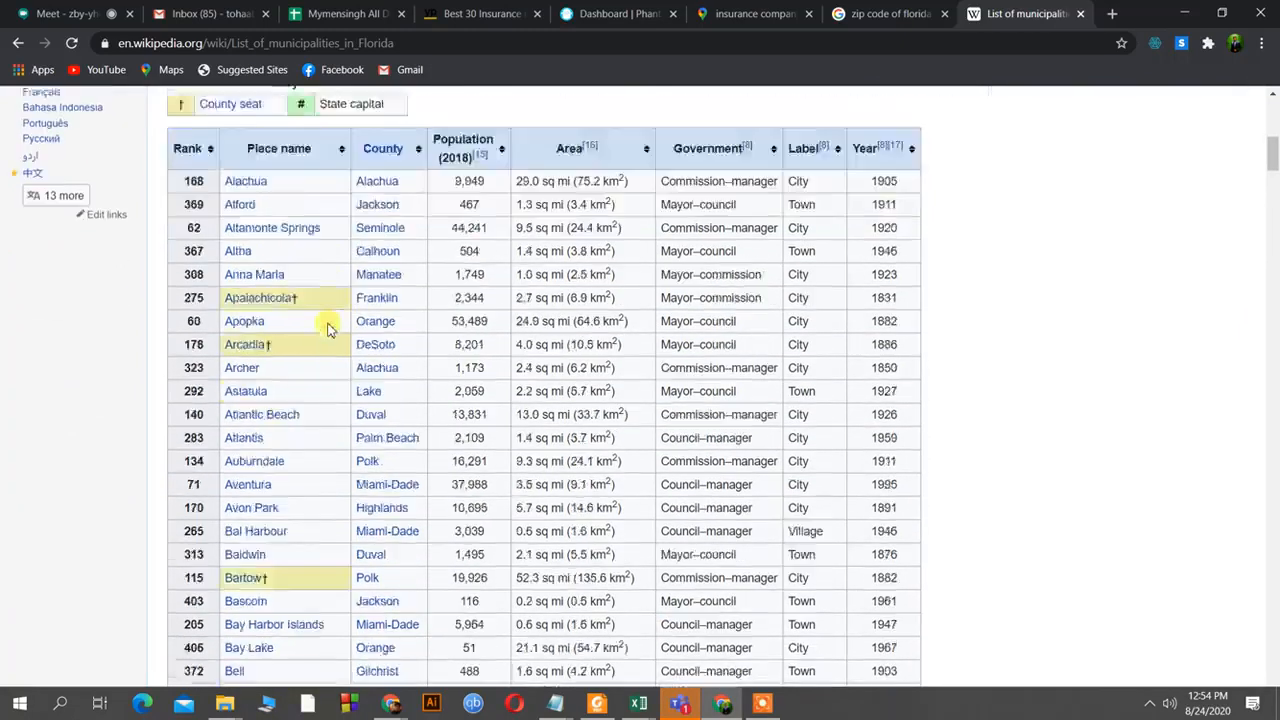
scroll(327, 325, "down", 18)
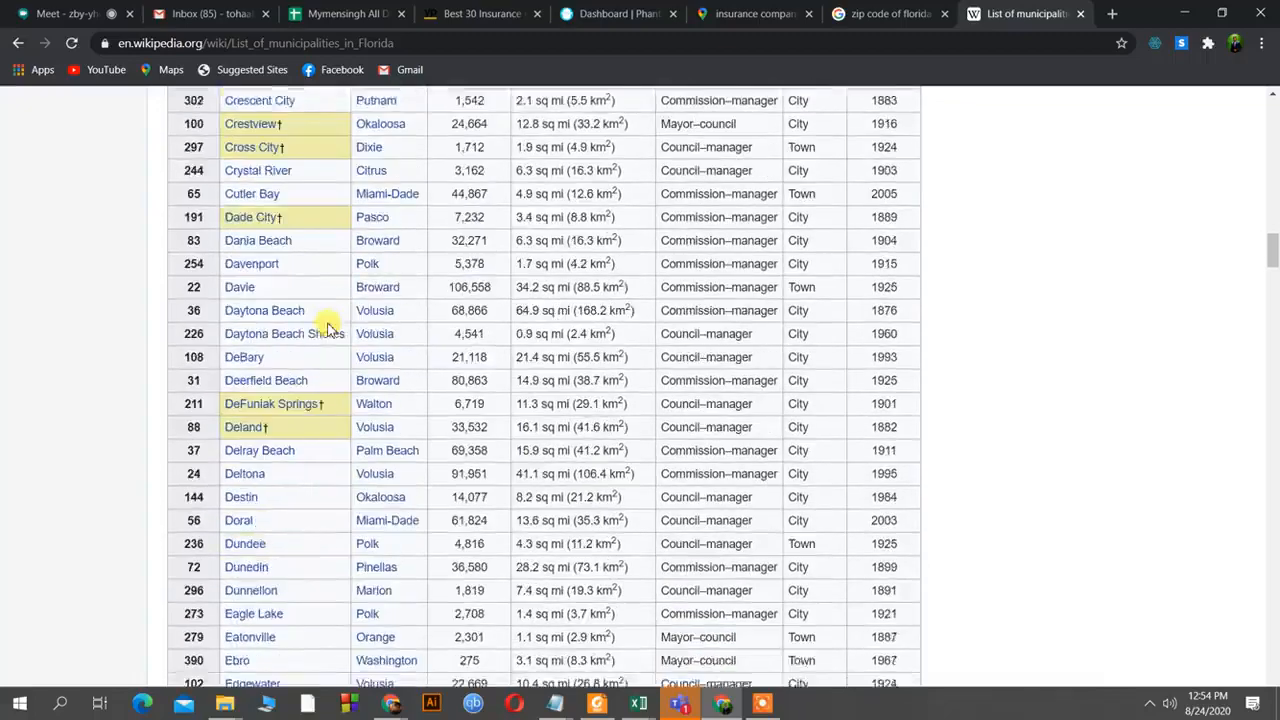
scroll(327, 325, "down", 18)
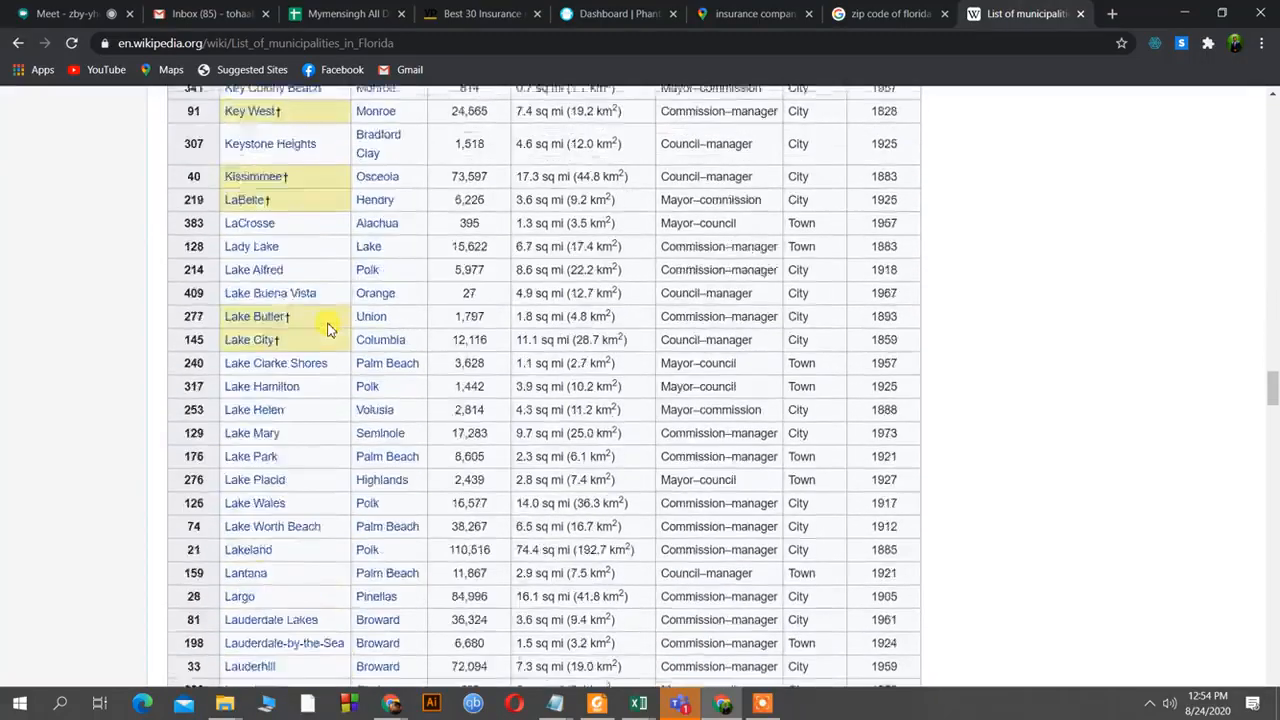
scroll(327, 325, "down", 20)
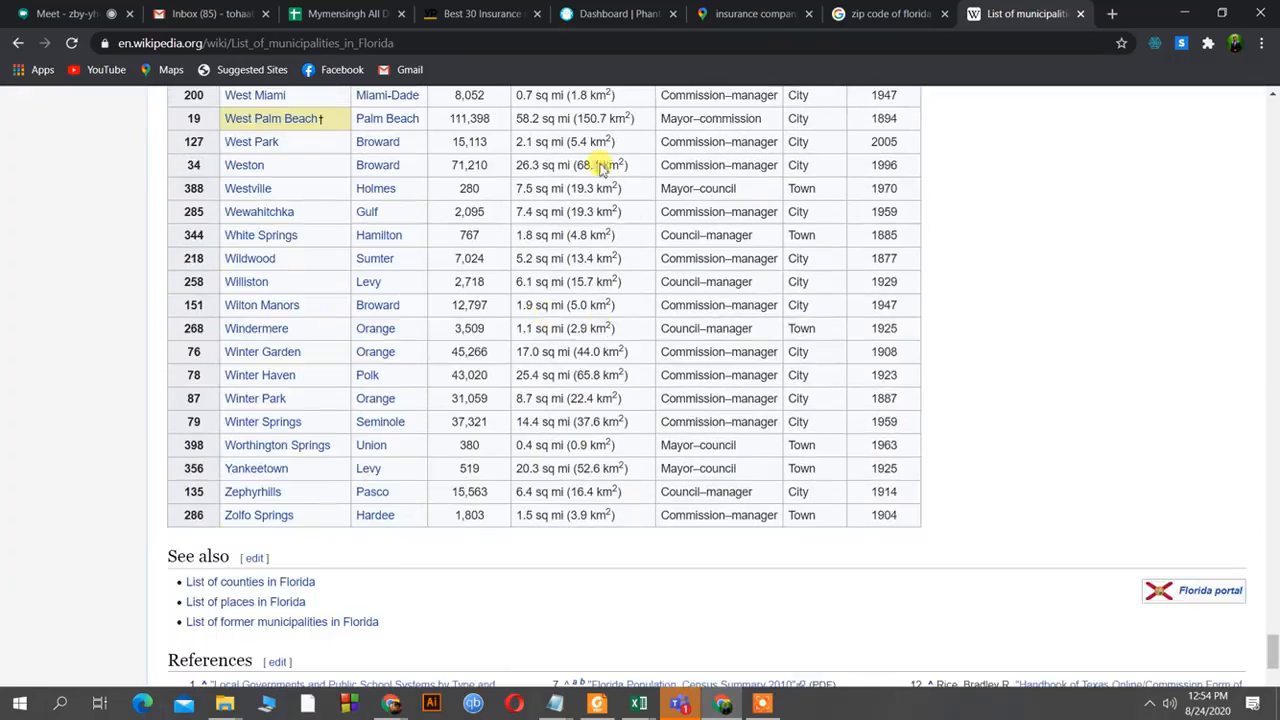
scroll(737, 503, "up", 20)
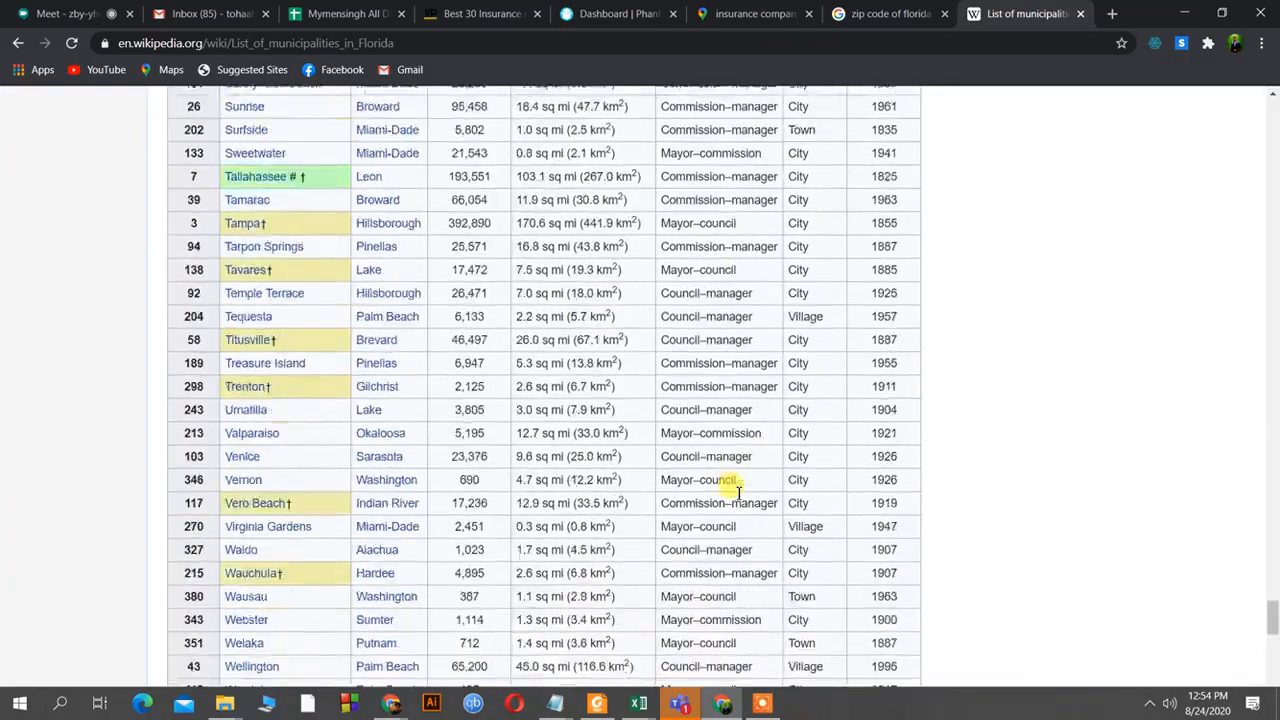
scroll(741, 487, "up", 20)
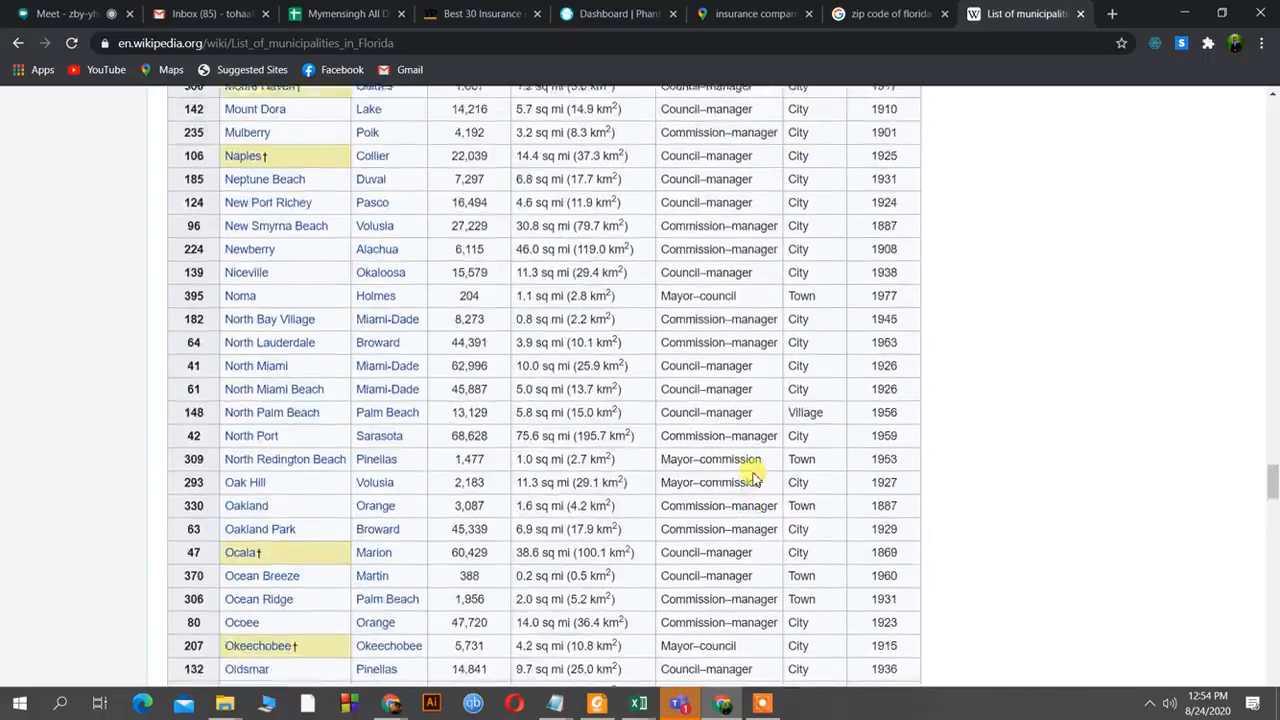
scroll(755, 480, "up", 20)
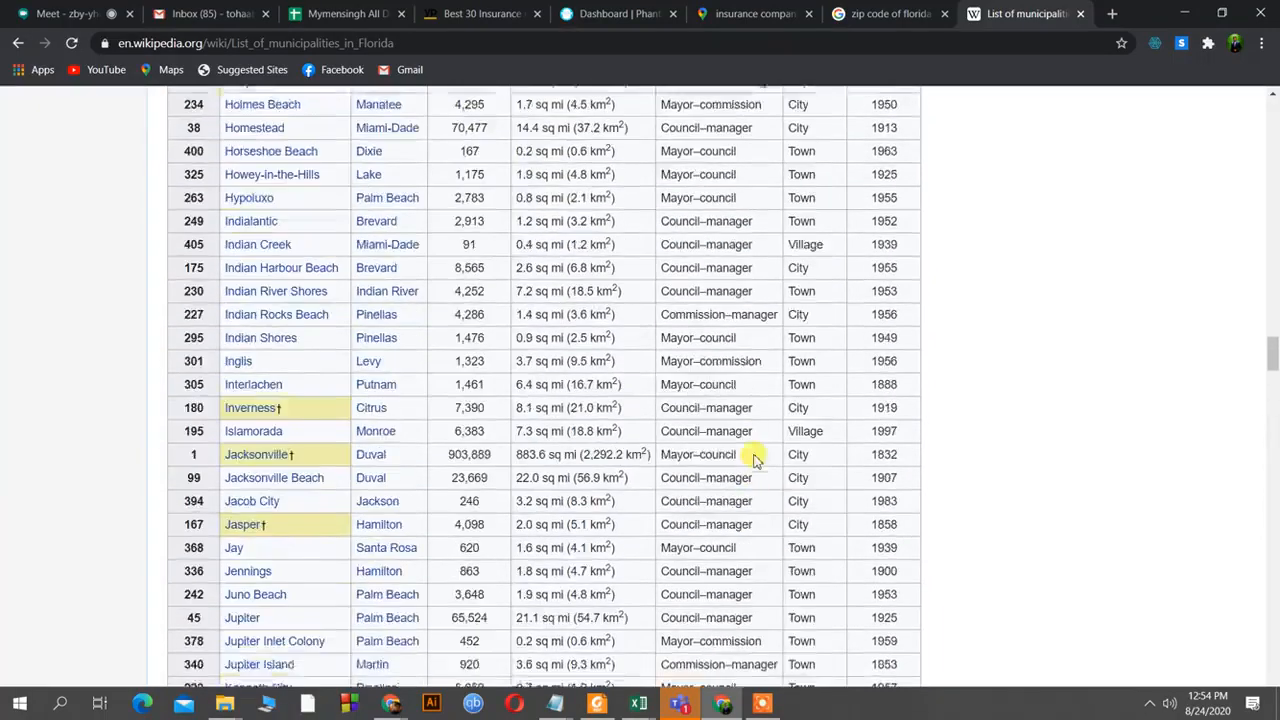
scroll(748, 389, "up", 20)
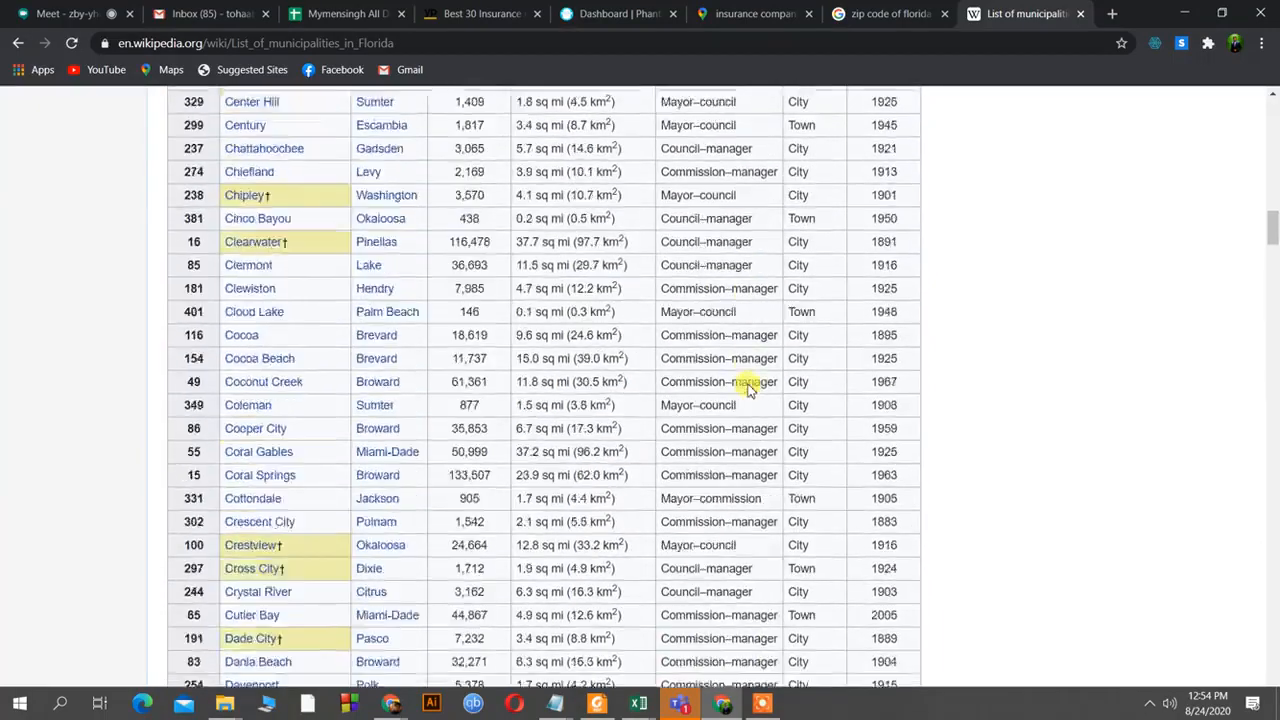
scroll(748, 389, "up", 4)
scroll(748, 389, "down", 8)
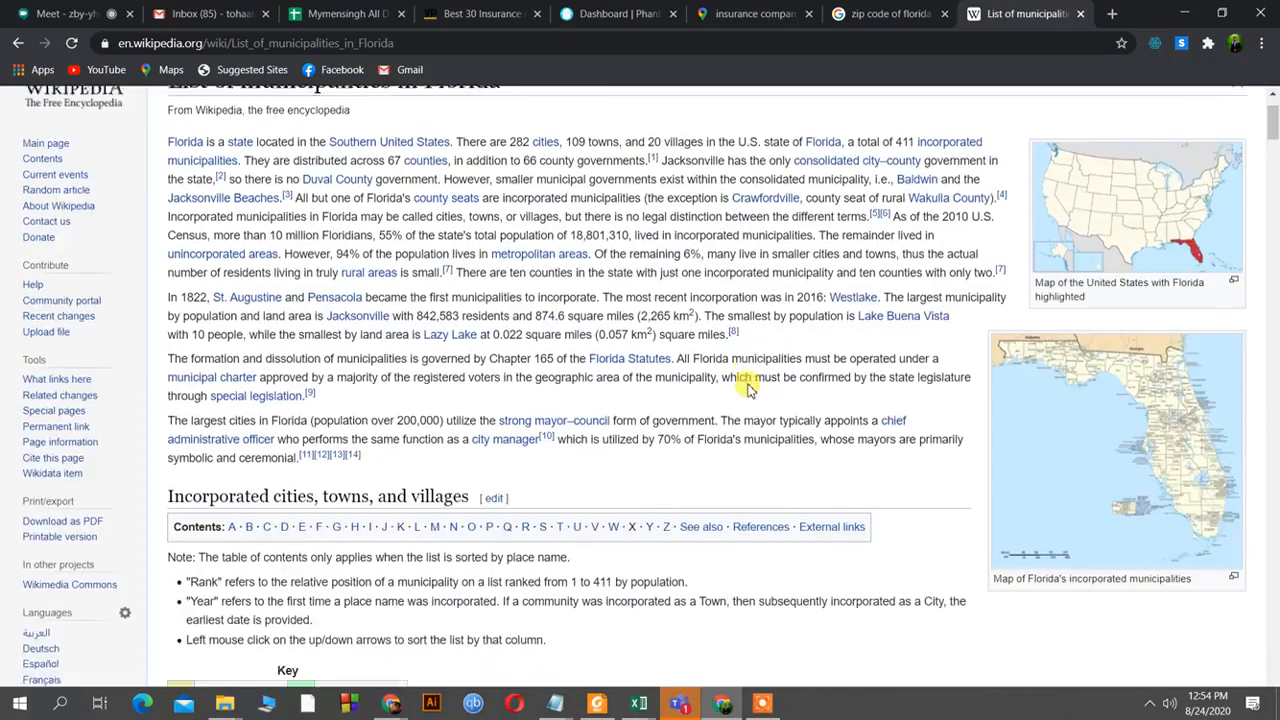
scroll(748, 389, "up", 1)
scroll(745, 385, "up", 2)
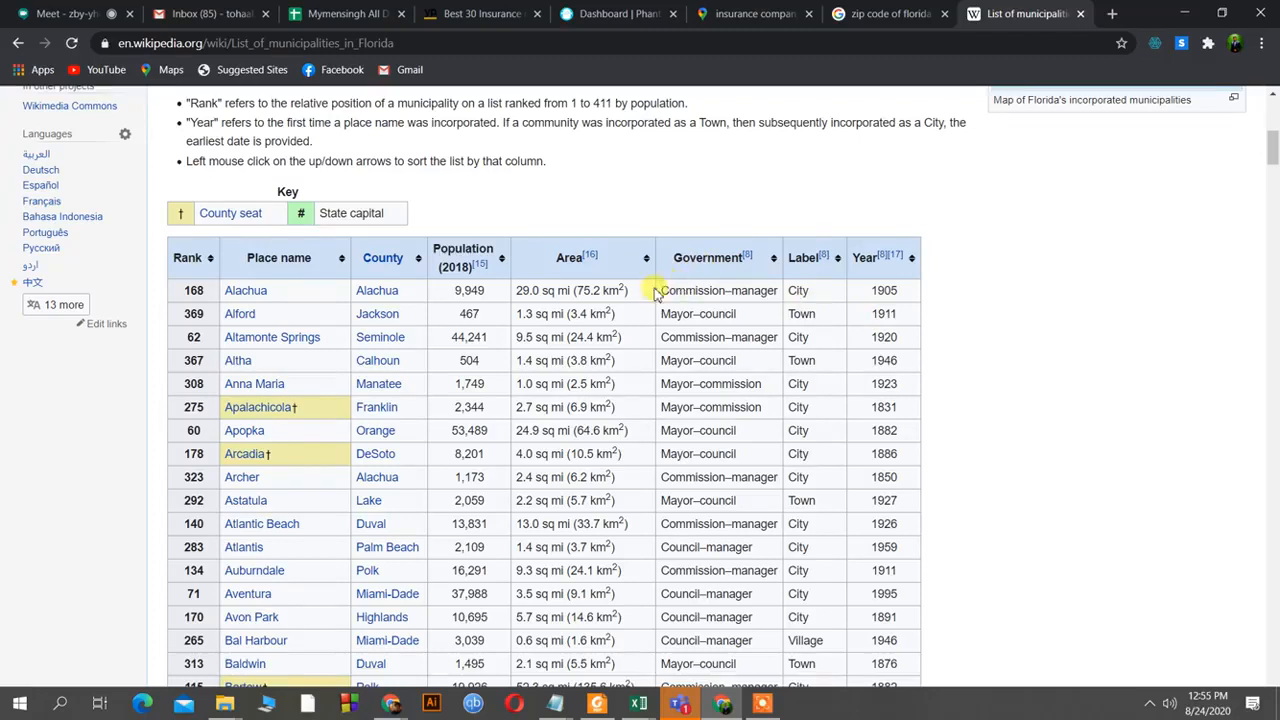
Copy 'Alachua' from Wikipedia's municipalities table and switch to the 'zip code of florida' results.
left_click_drag(660, 290, 740, 288)
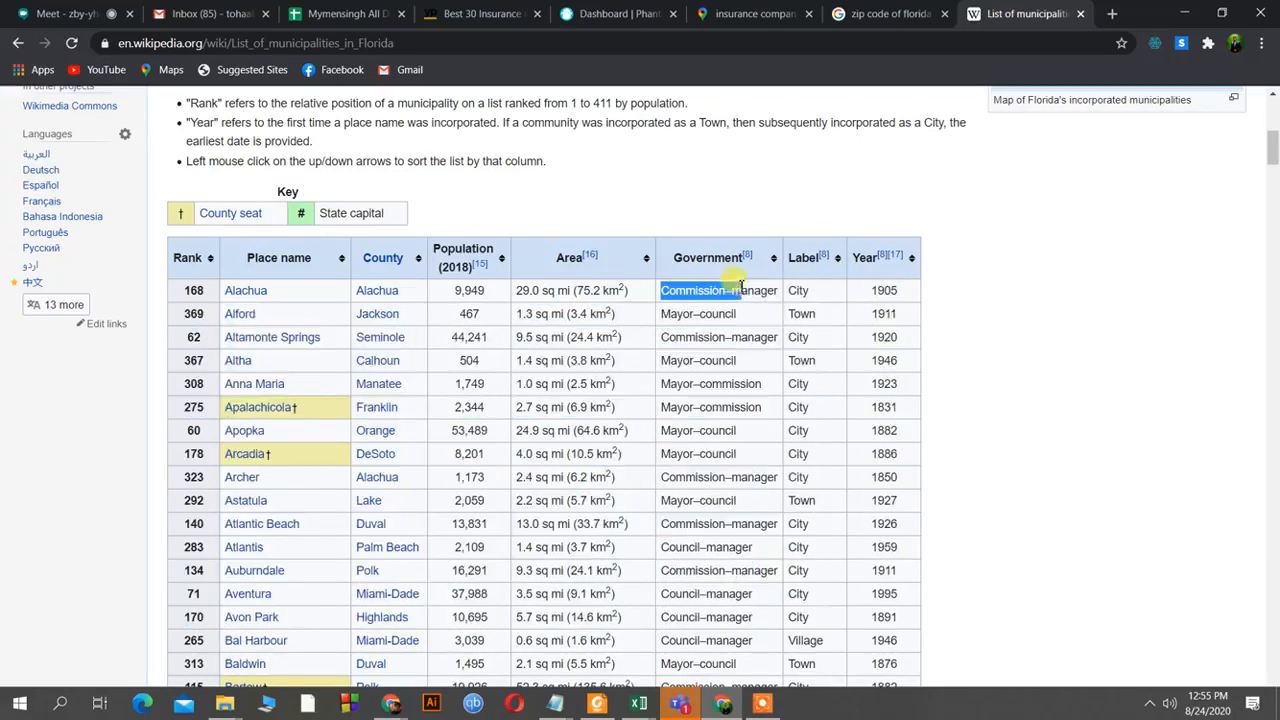
left_click(1084, 310)
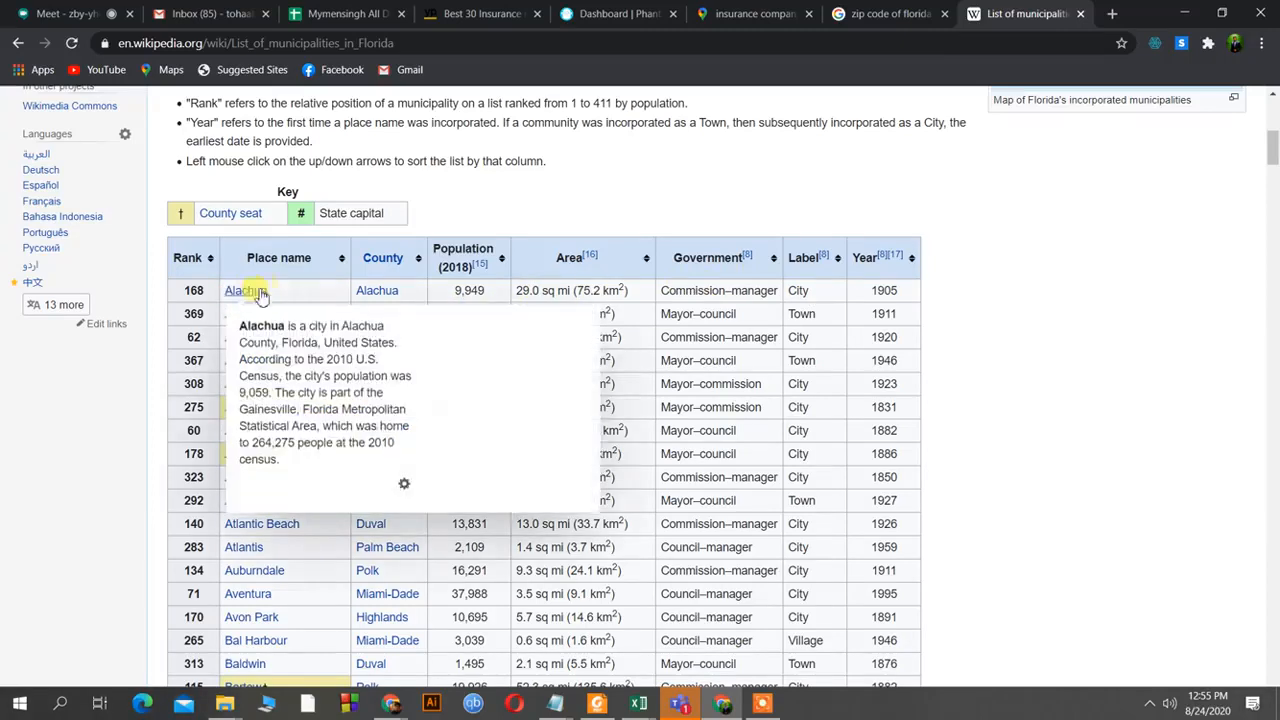
left_click_drag(305, 293, 250, 294)
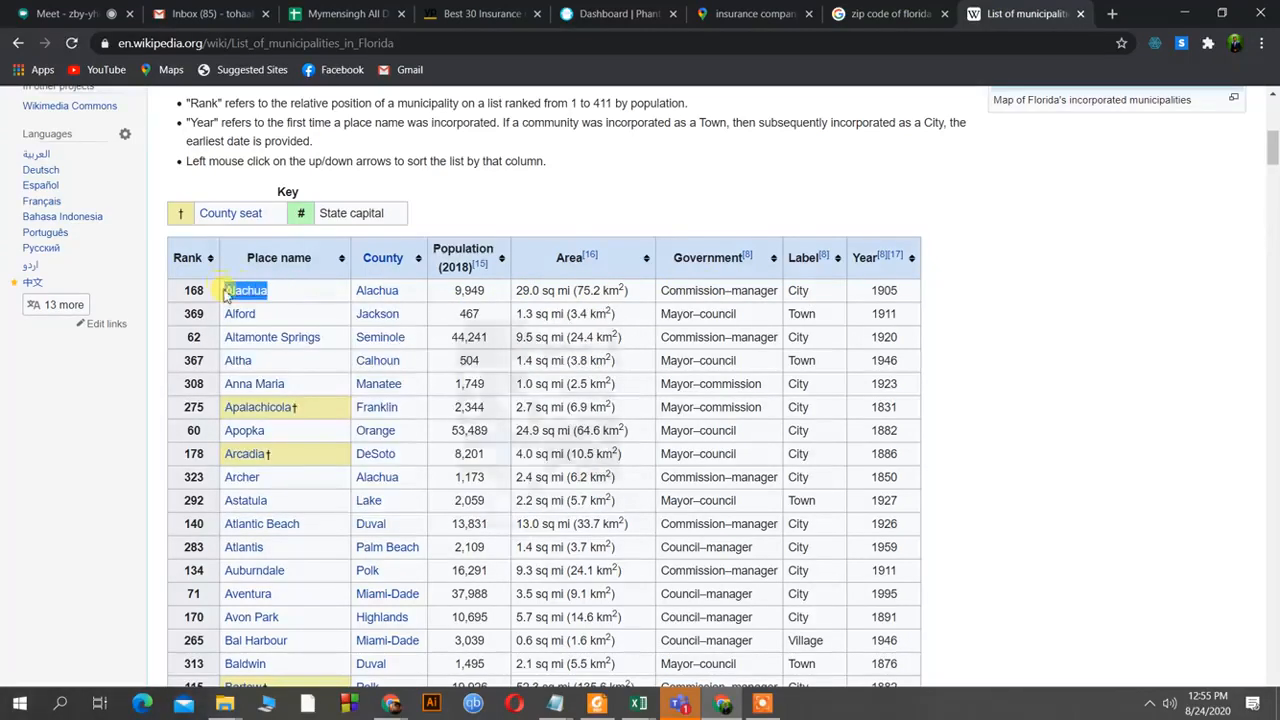
right_click(250, 295)
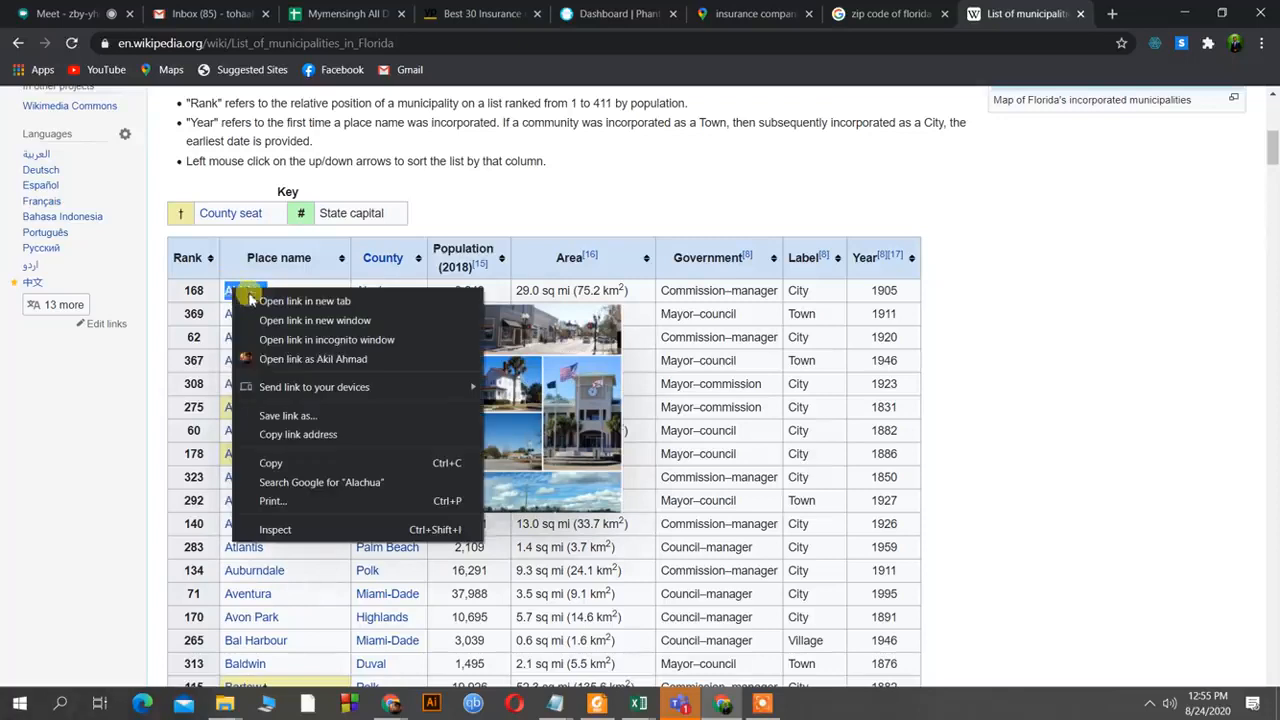
left_click(272, 463)
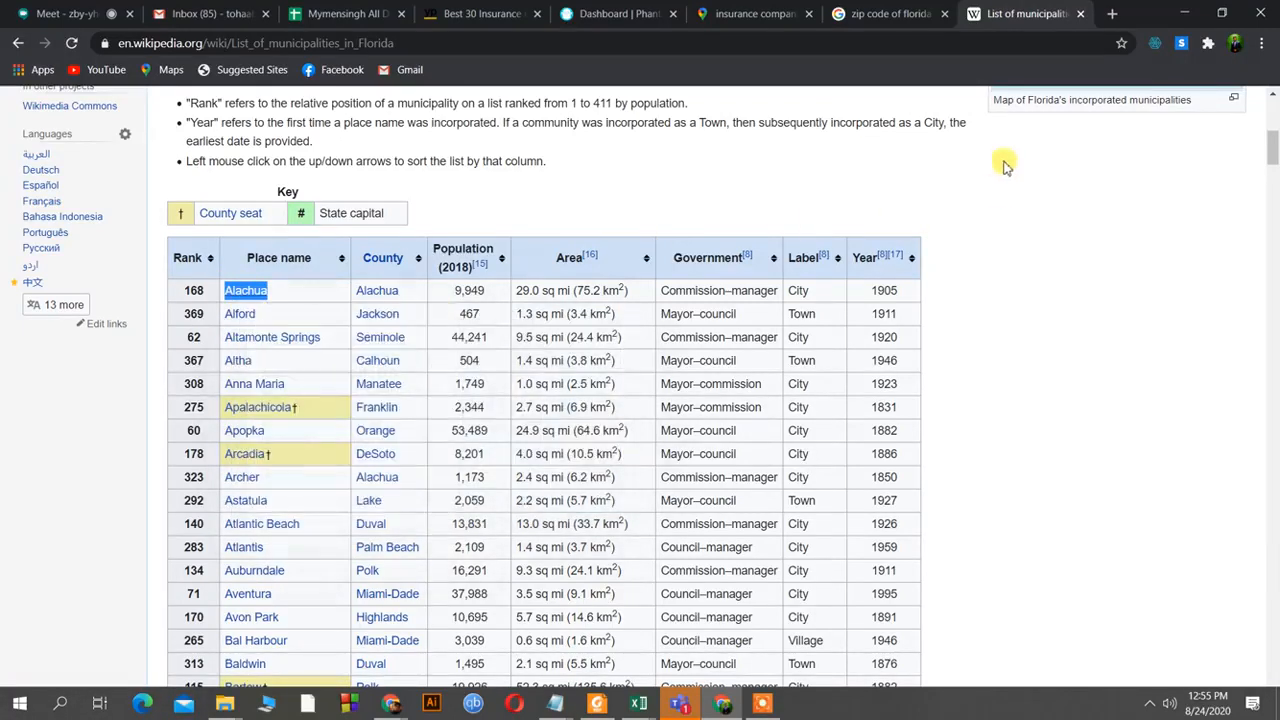
left_click(886, 14)
Replace 'florida' with Alachua in the Google search and look up Alachua's zip codes.
left_click_drag(240, 117, 204, 119)
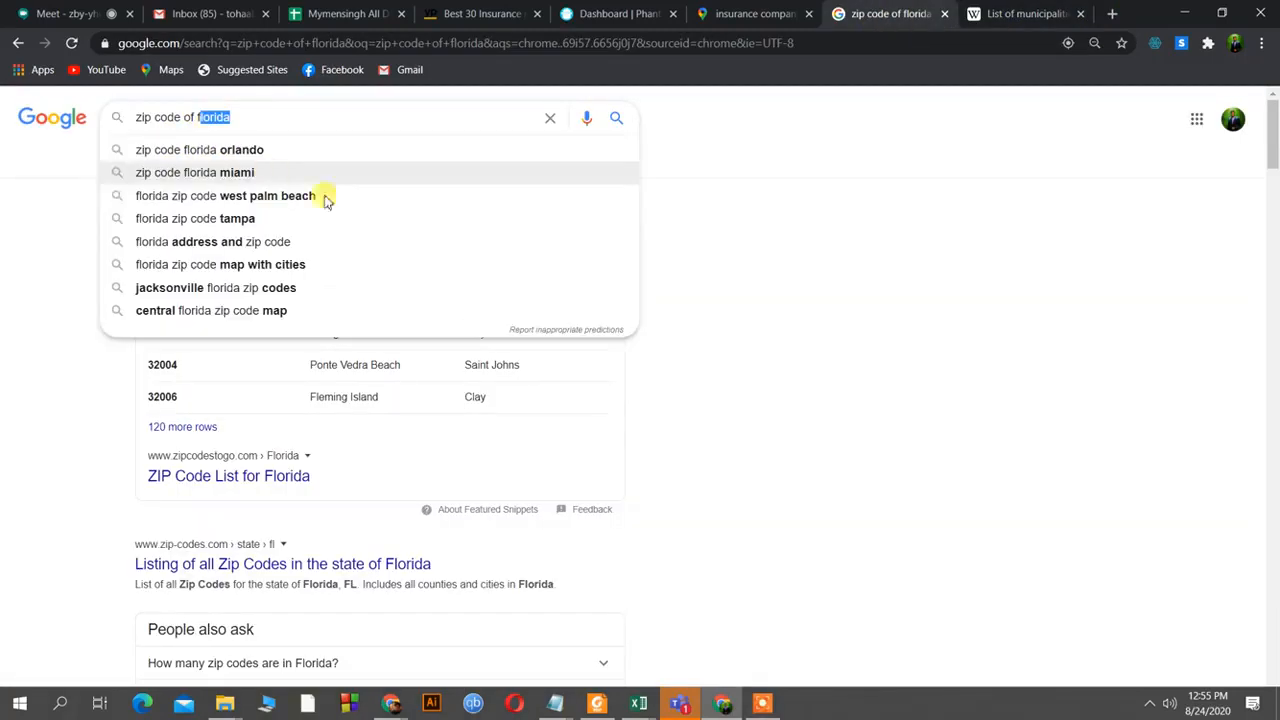
key("BackSpace")
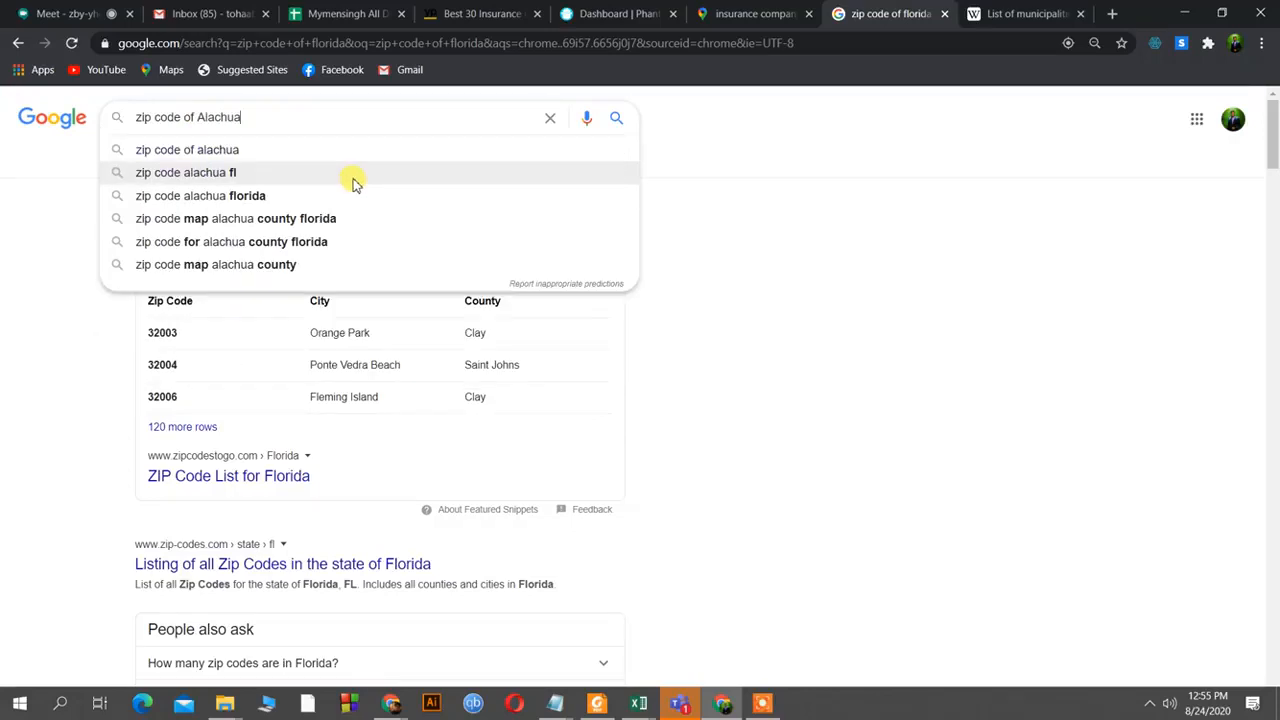
key("Return")
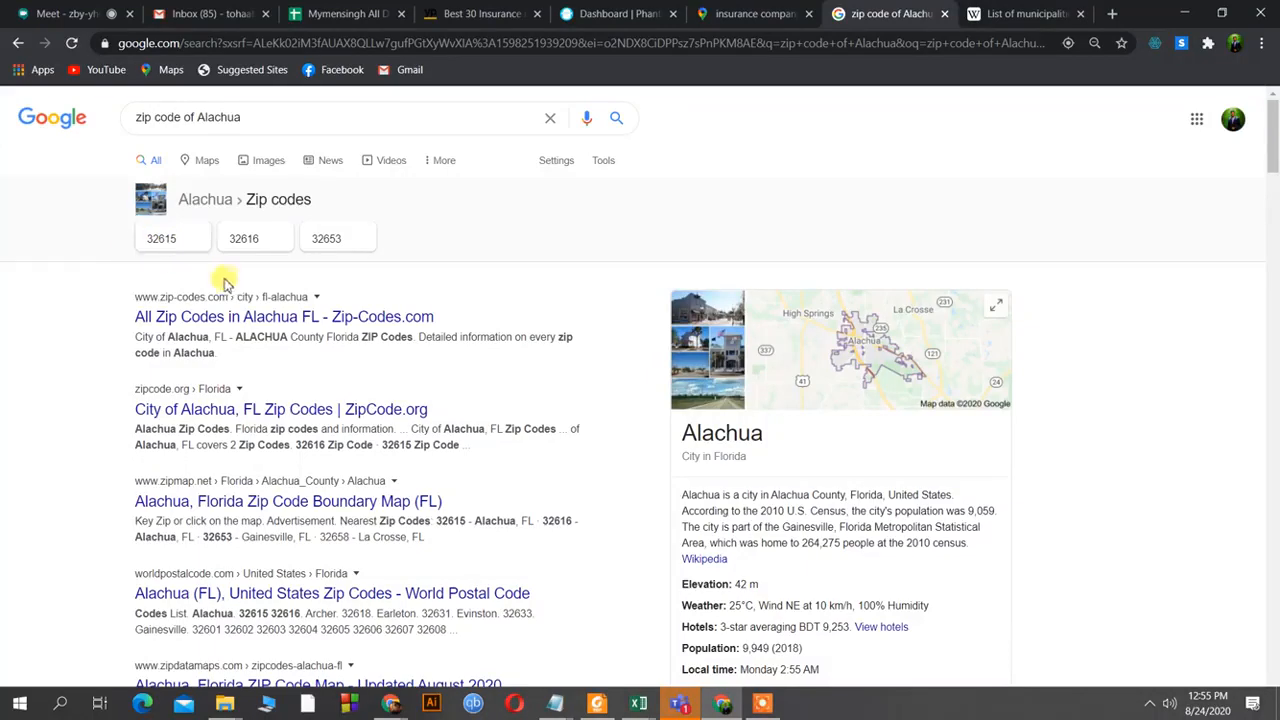
Open the 32615 result, copy 32615, and go back to the Maps insurance results.
left_click(190, 240)
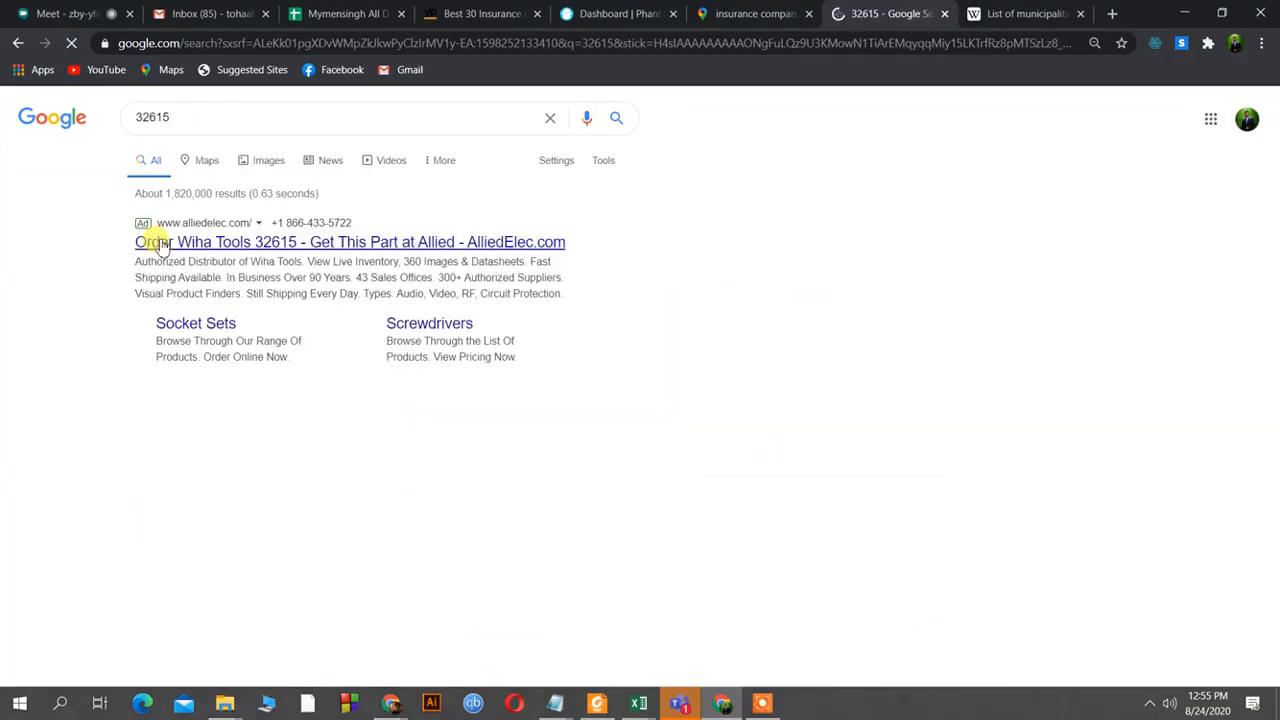
double_click(140, 118)
right_click(140, 117)
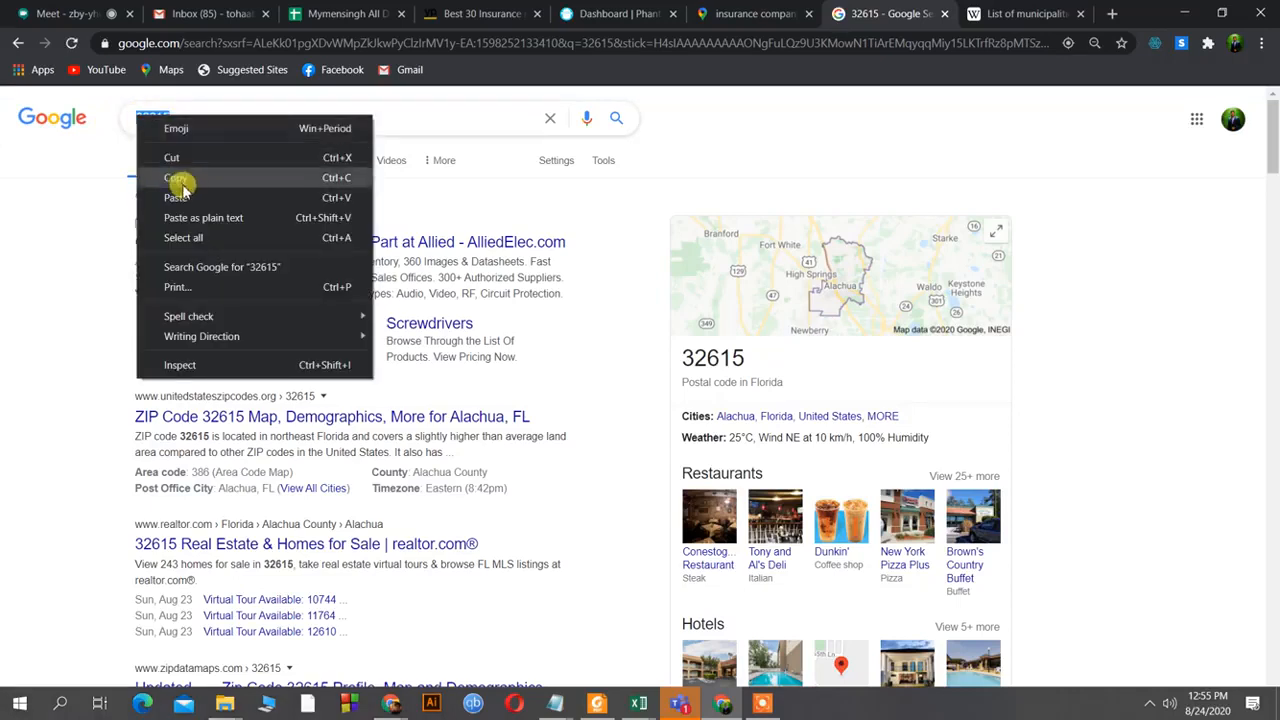
left_click(177, 178)
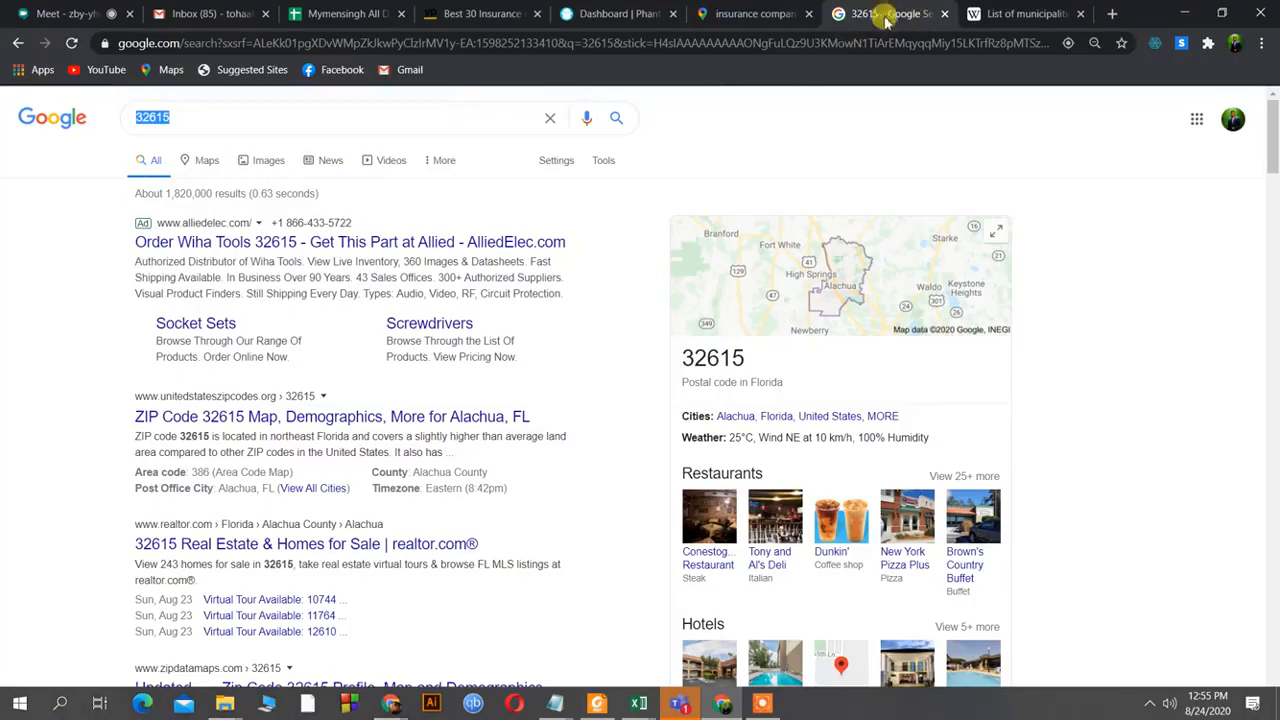
left_click(737, 14)
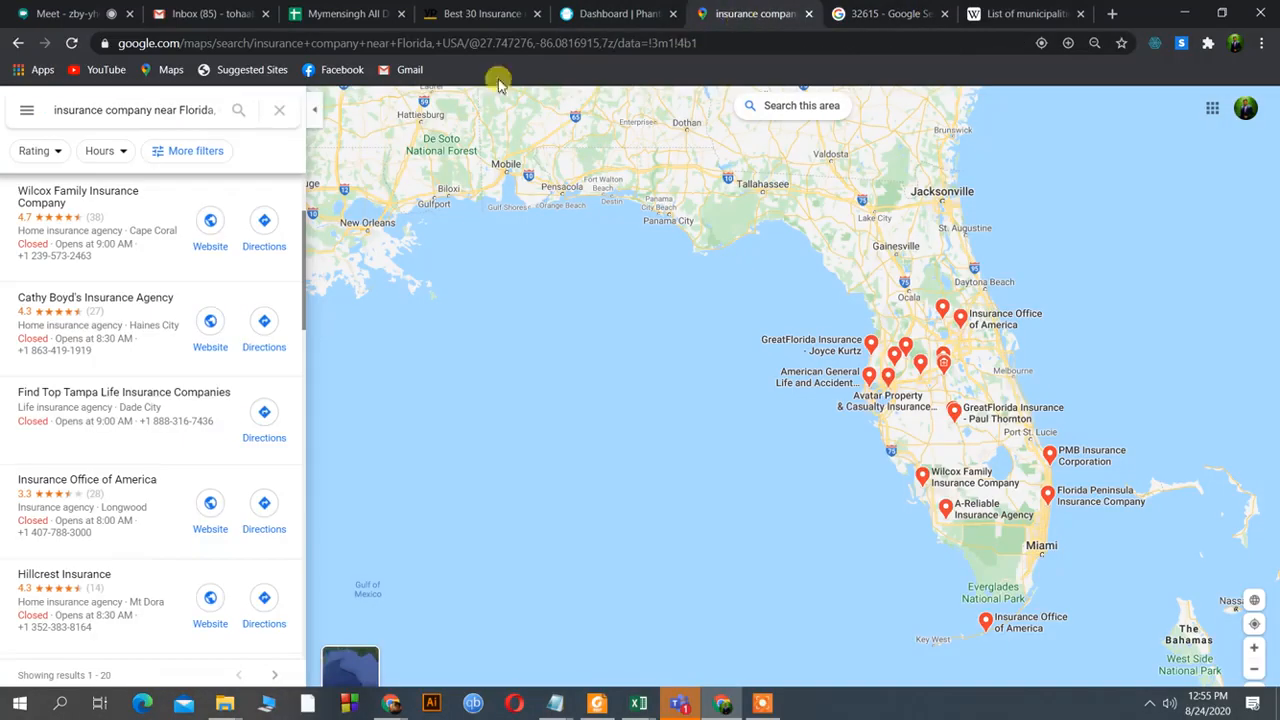
Search Google Maps for 'insurance company 32615'.
left_click(208, 110)
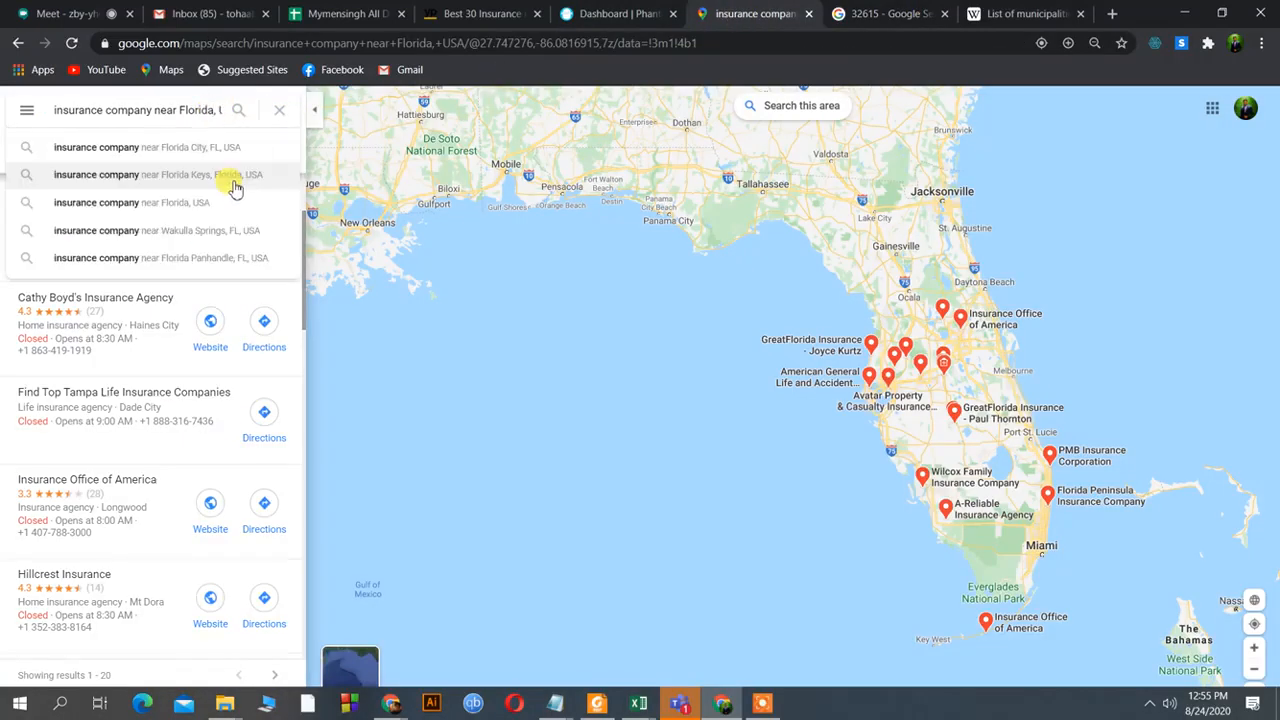
key("BackSpace")
key("BackSpace")
key("End")
key("BackSpace")
key("BackSpace")
key("BackSpace")
key("BackSpace")
key("BackSpace")
key("BackSpace")
key("BackSpace")
key("BackSpace")
key("BackSpace")
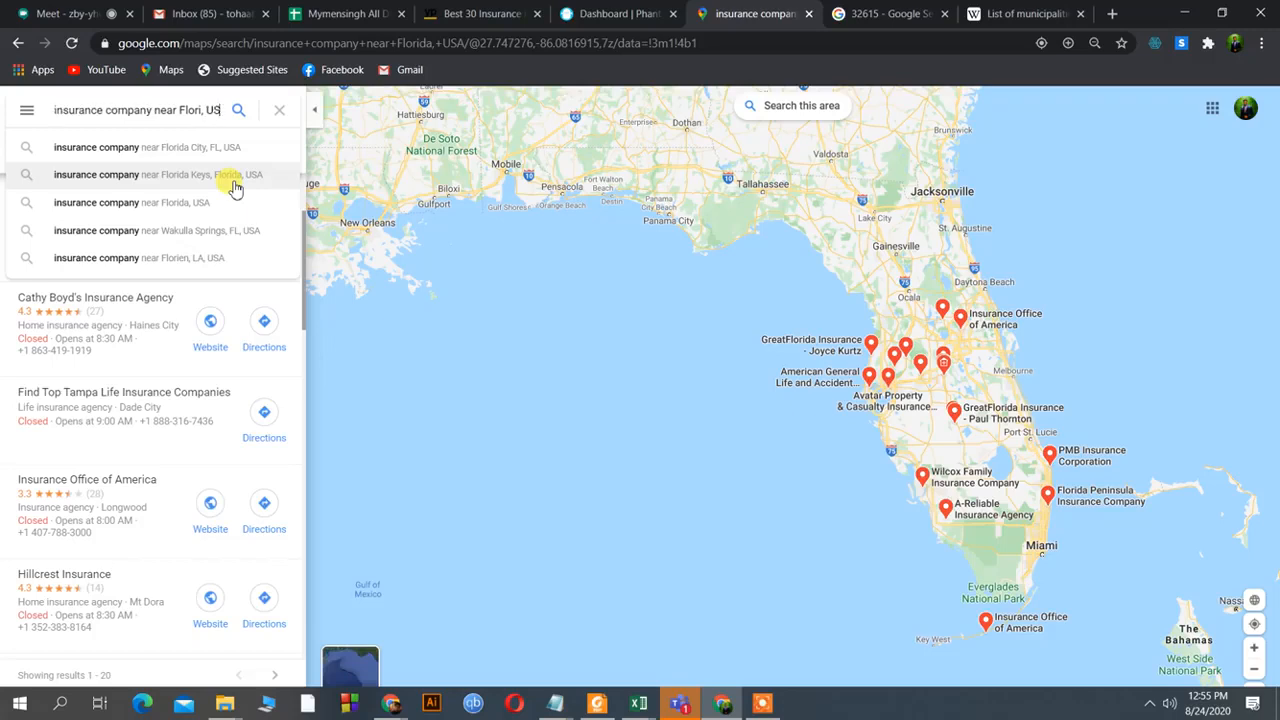
key("BackSpace")
key("BackSpace")
key("BackSpace")
key("BackSpace")
key("BackSpace")
key("BackSpace")
key("BackSpace")
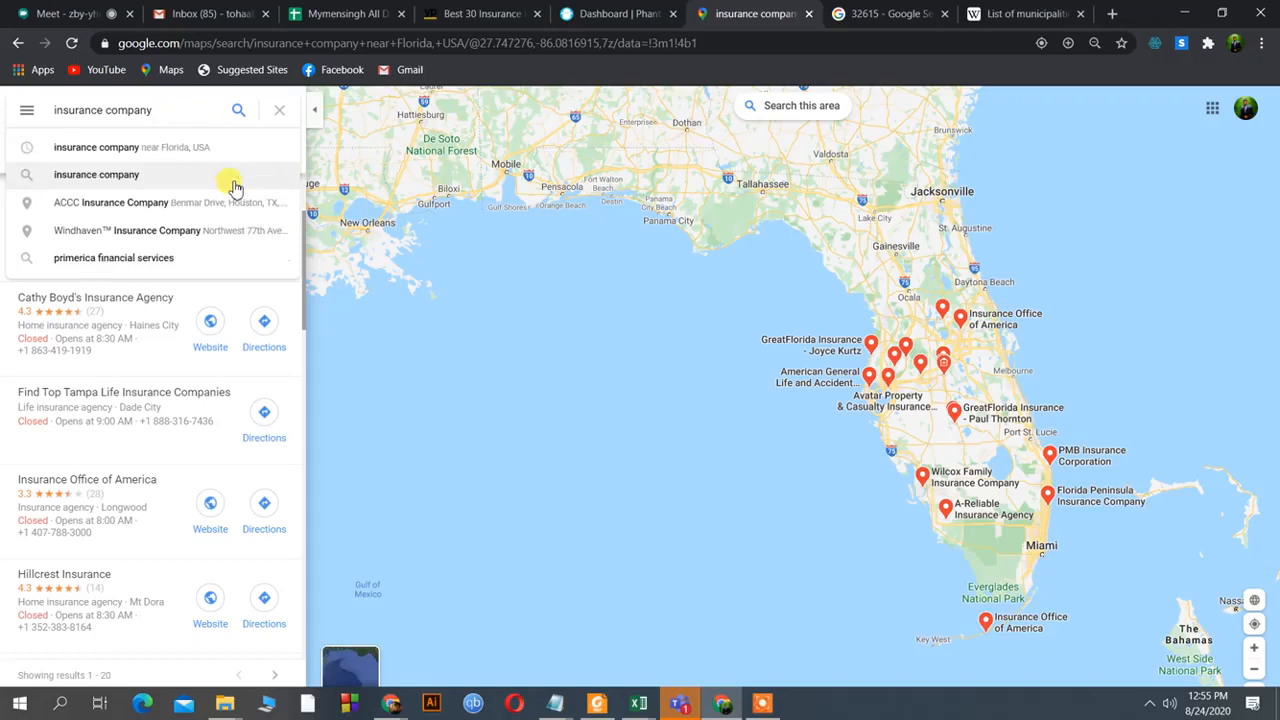
type("32615")
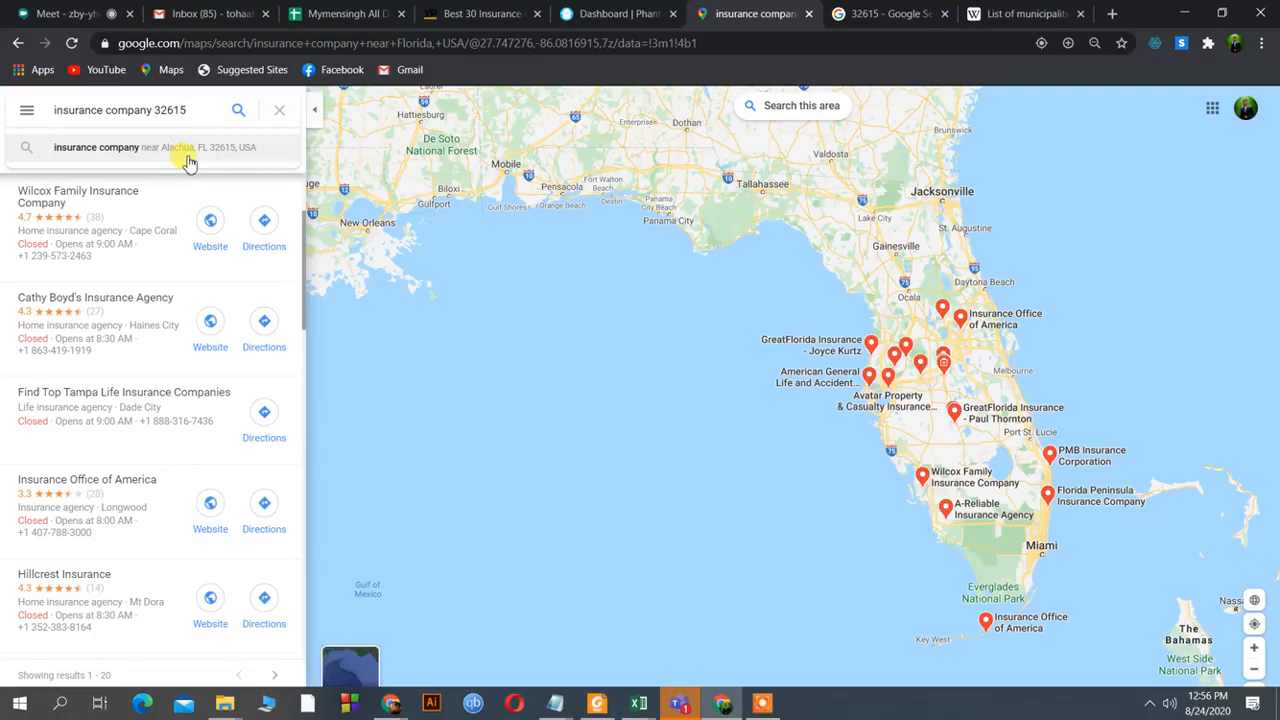
left_click(237, 112)
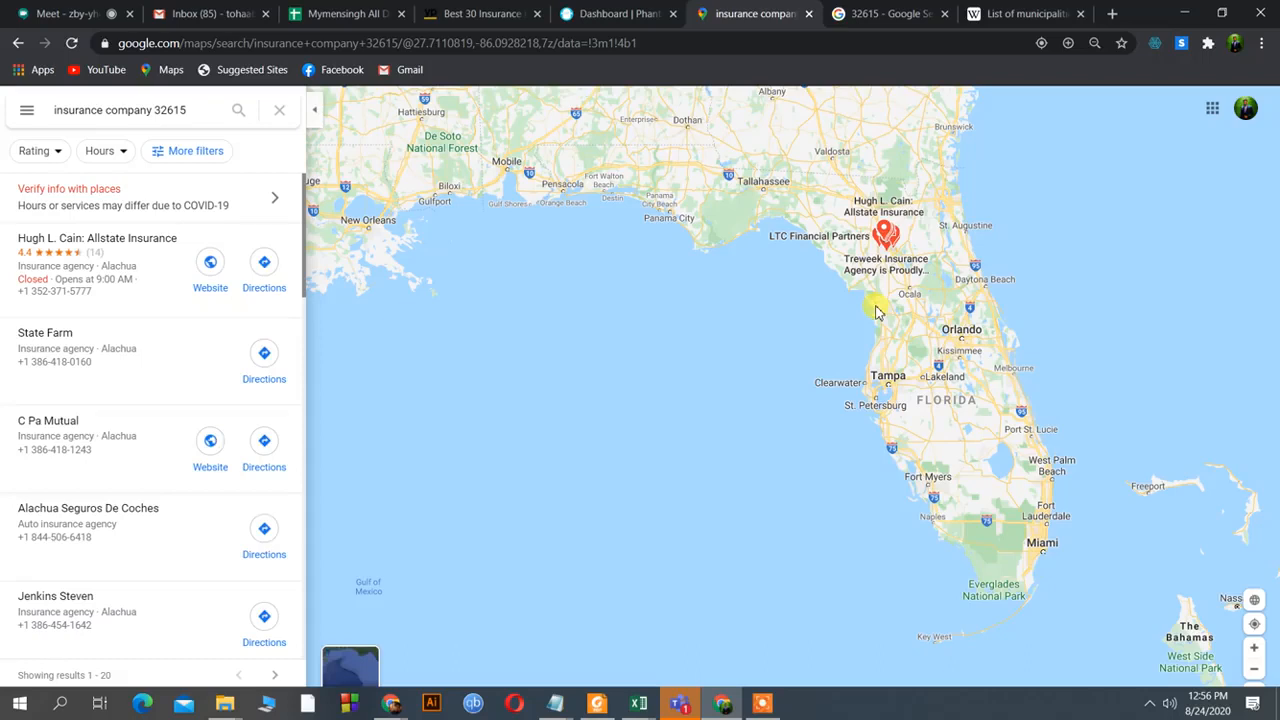
Check the Wikipedia Florida municipalities list, then return to the 32615 Maps results.
left_click(1024, 14)
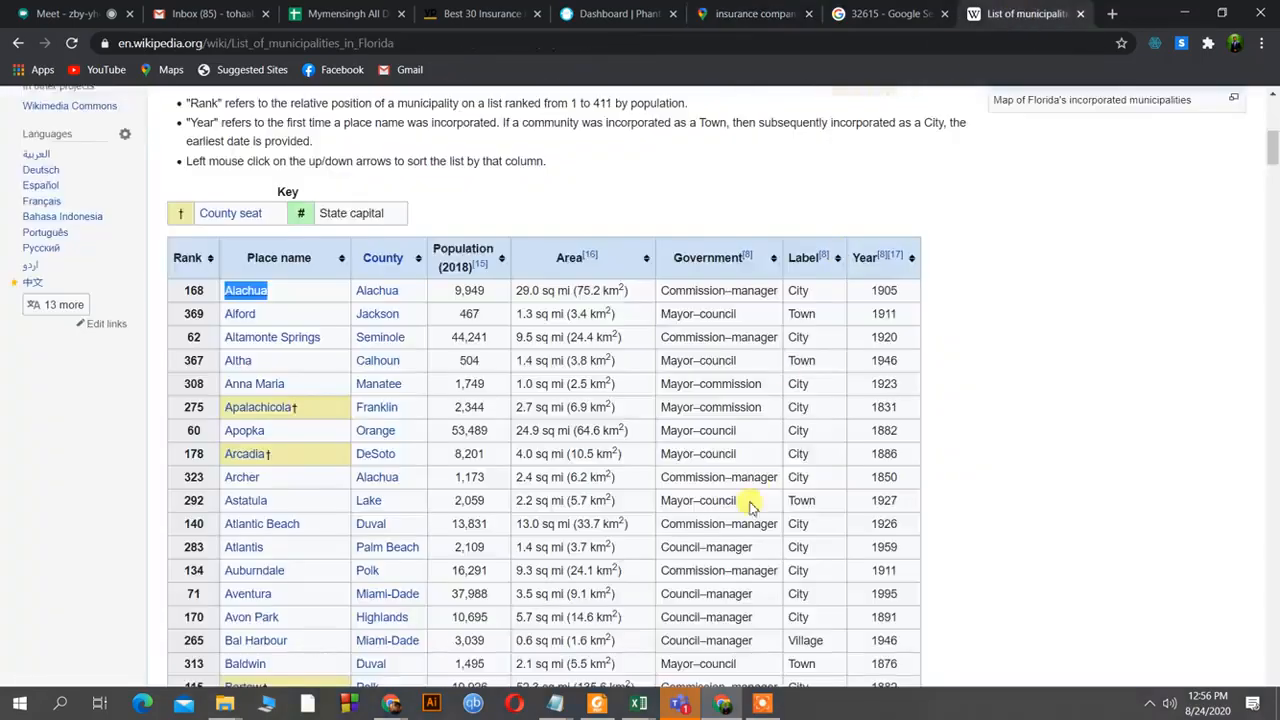
scroll(751, 507, "down", 17)
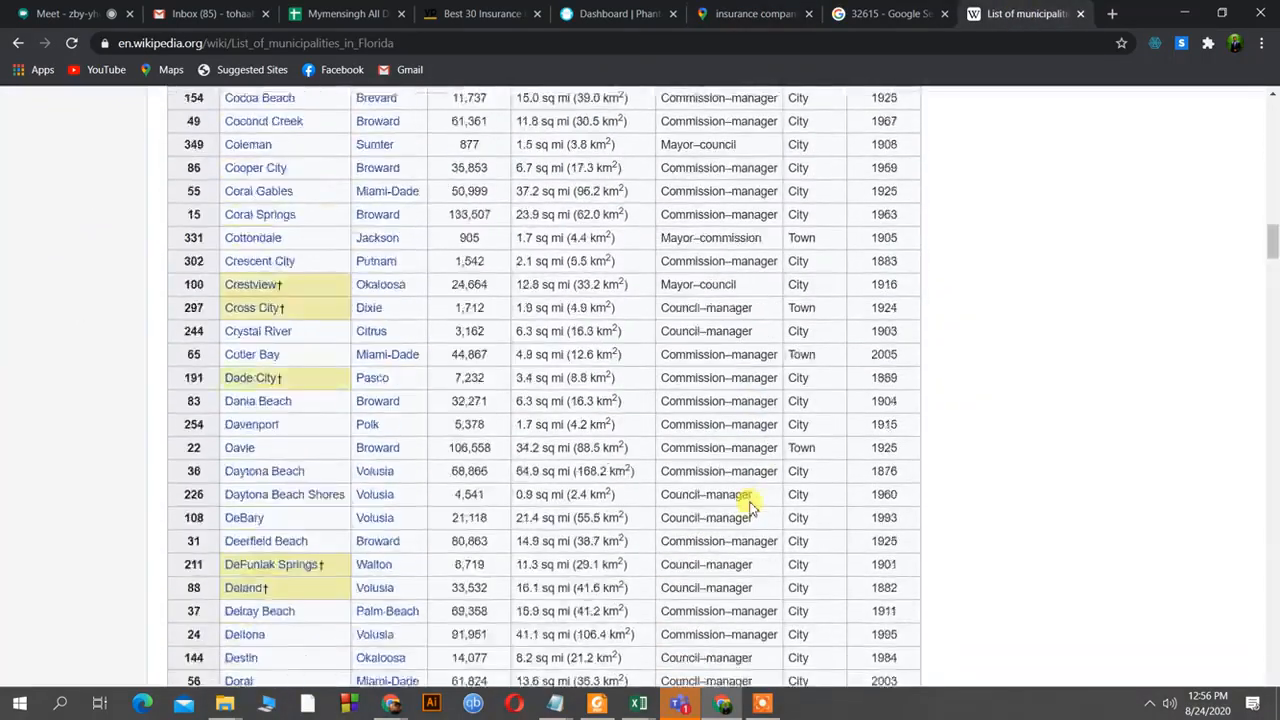
scroll(751, 507, "down", 20)
scroll(754, 497, "down", 9)
scroll(754, 497, "up", 20)
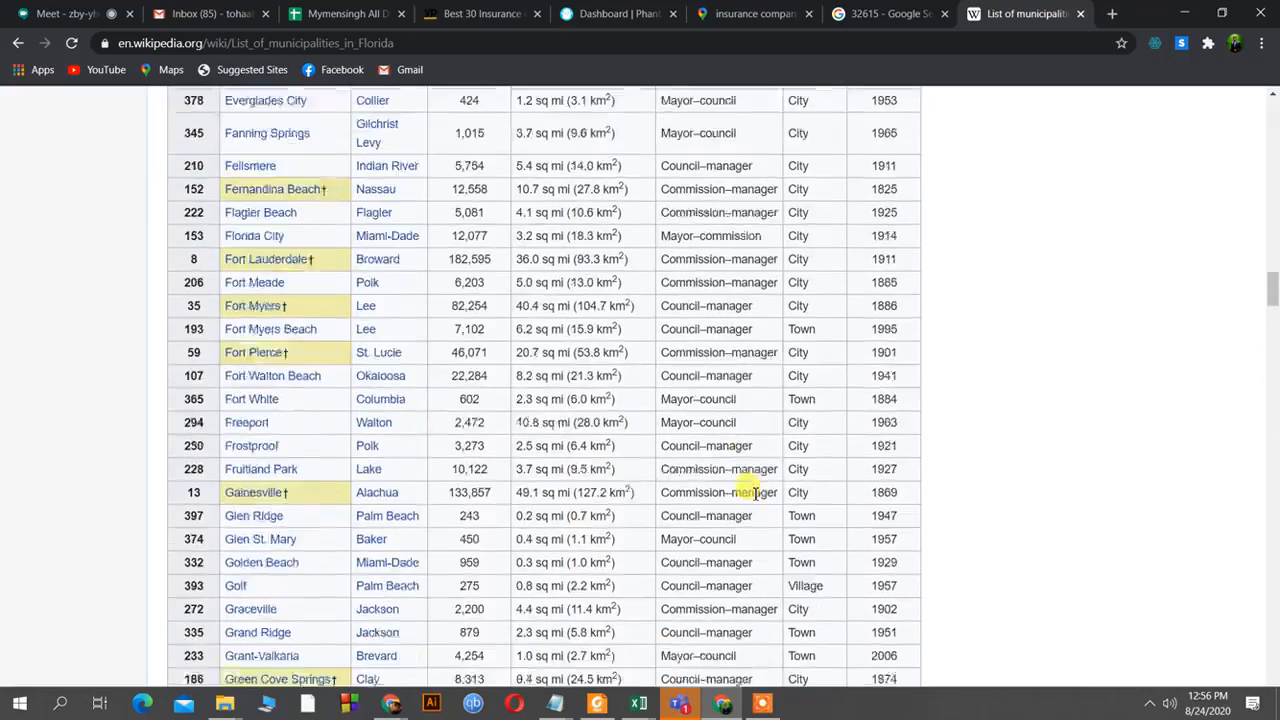
scroll(754, 492, "up", 3)
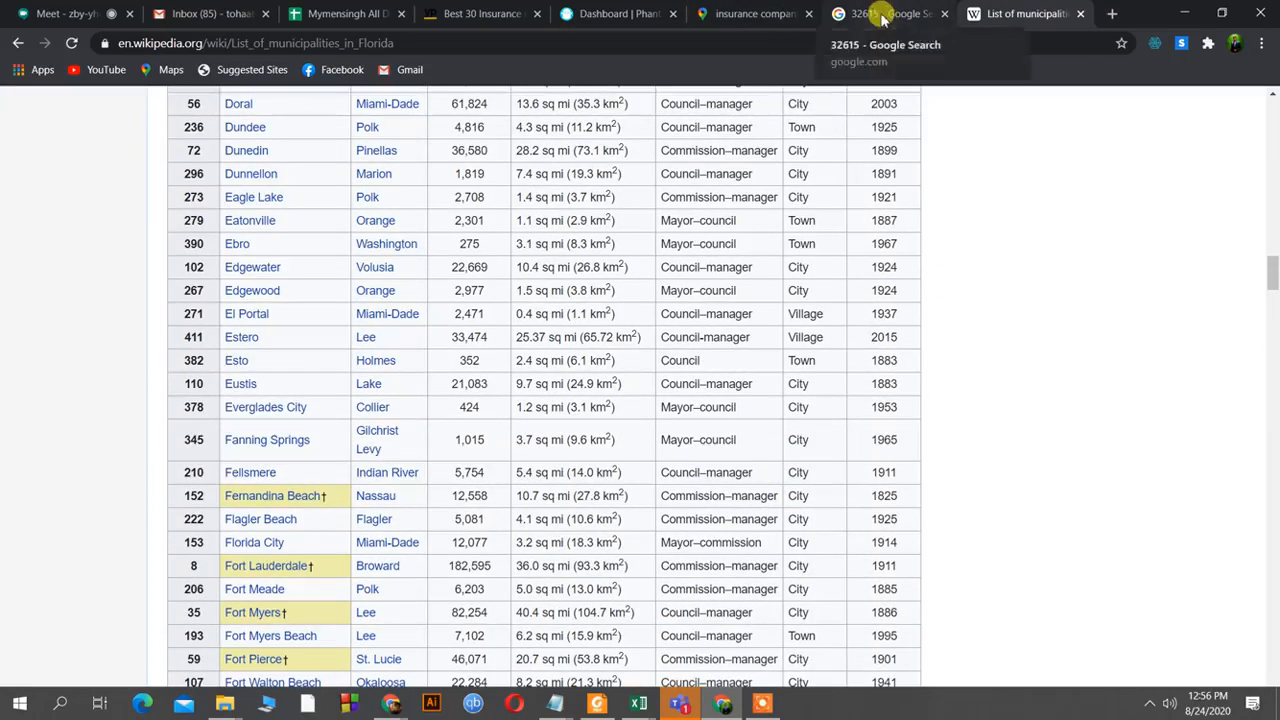
left_click(705, 14)
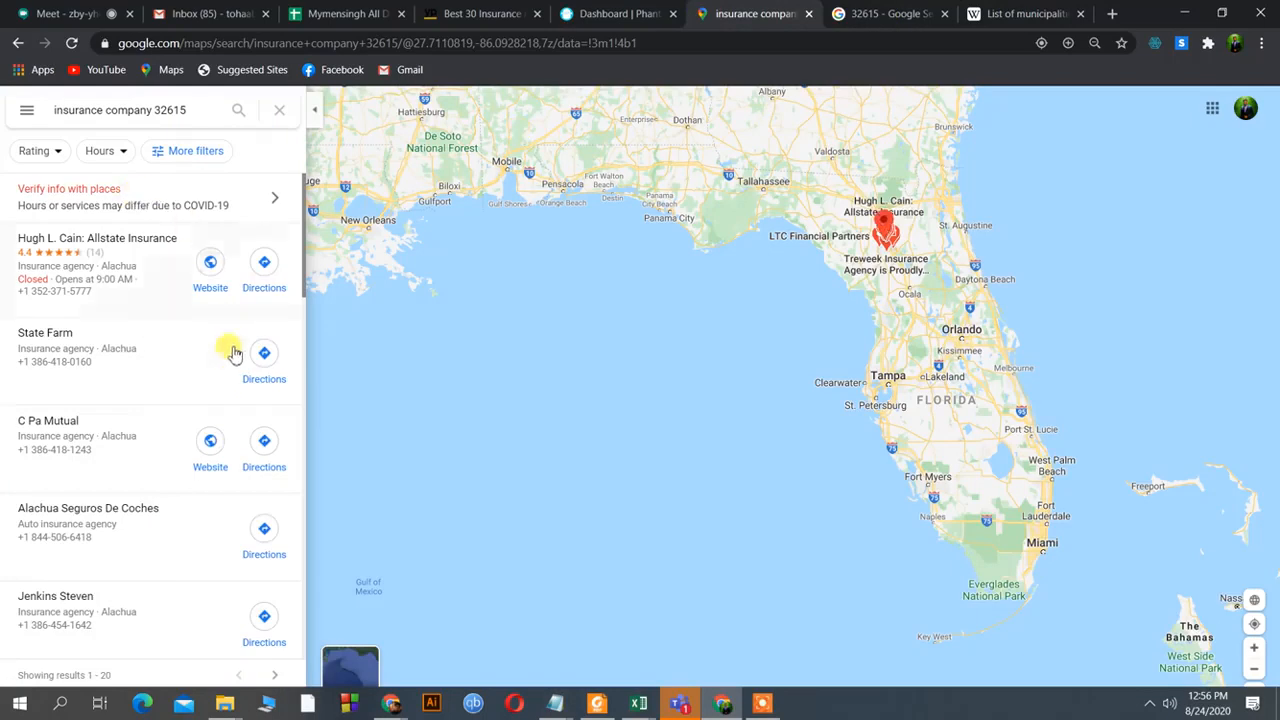
scroll(230, 352, "down", 15)
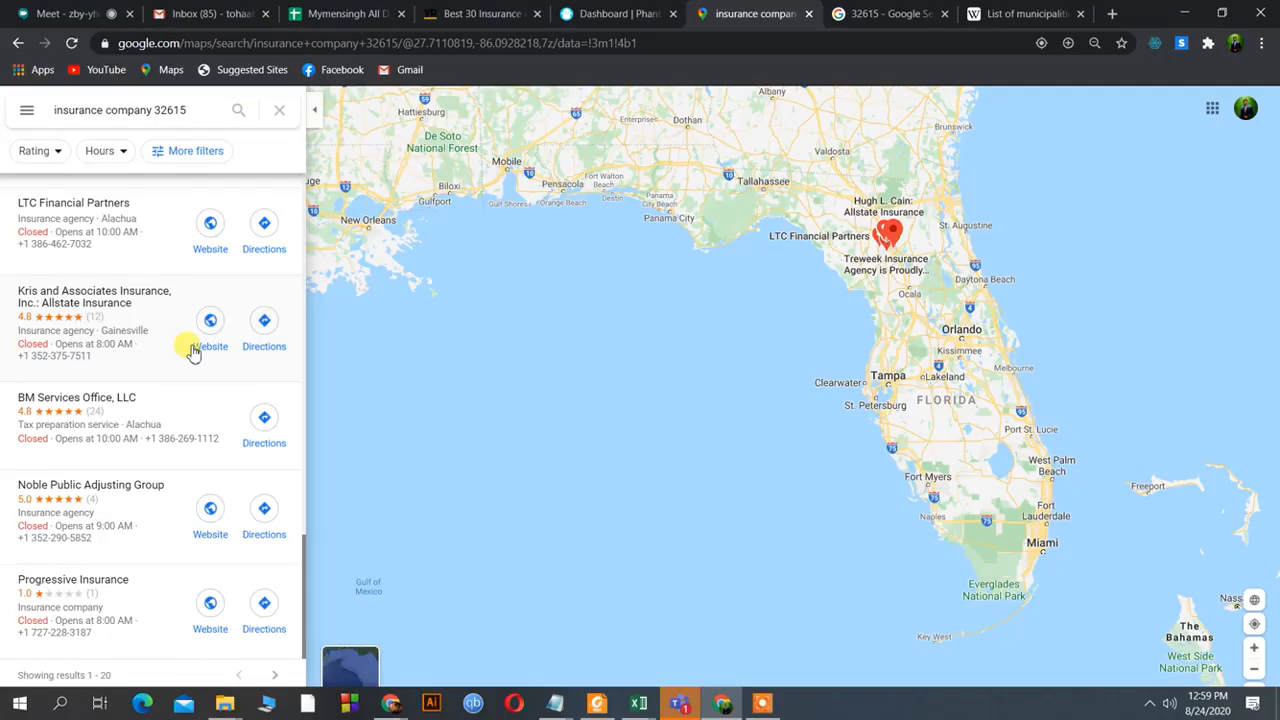
On Wikipedia, select table rows from the header through Homestead, then clear that selection.
left_click(1030, 13)
scroll(838, 467, "up", 5)
scroll(838, 467, "up", 15)
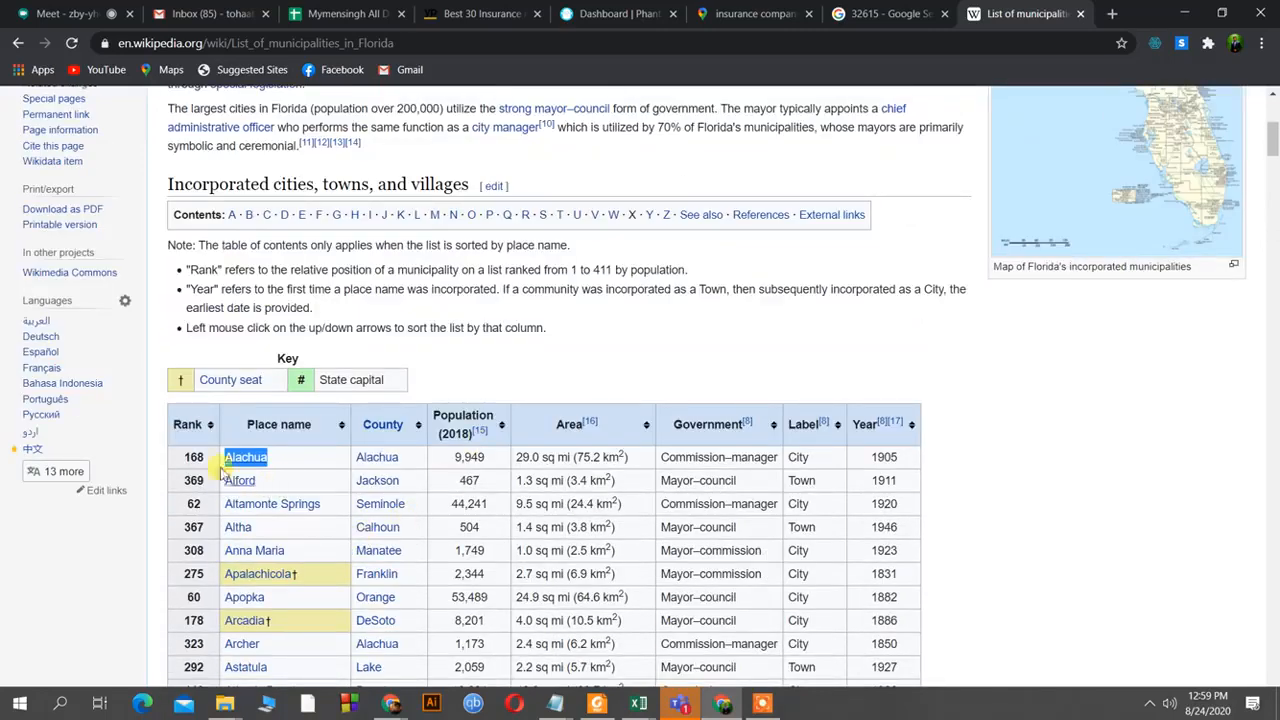
left_click_drag(166, 403, 378, 598)
scroll(340, 630, "down", 5)
left_click_drag(385, 706, 490, 672)
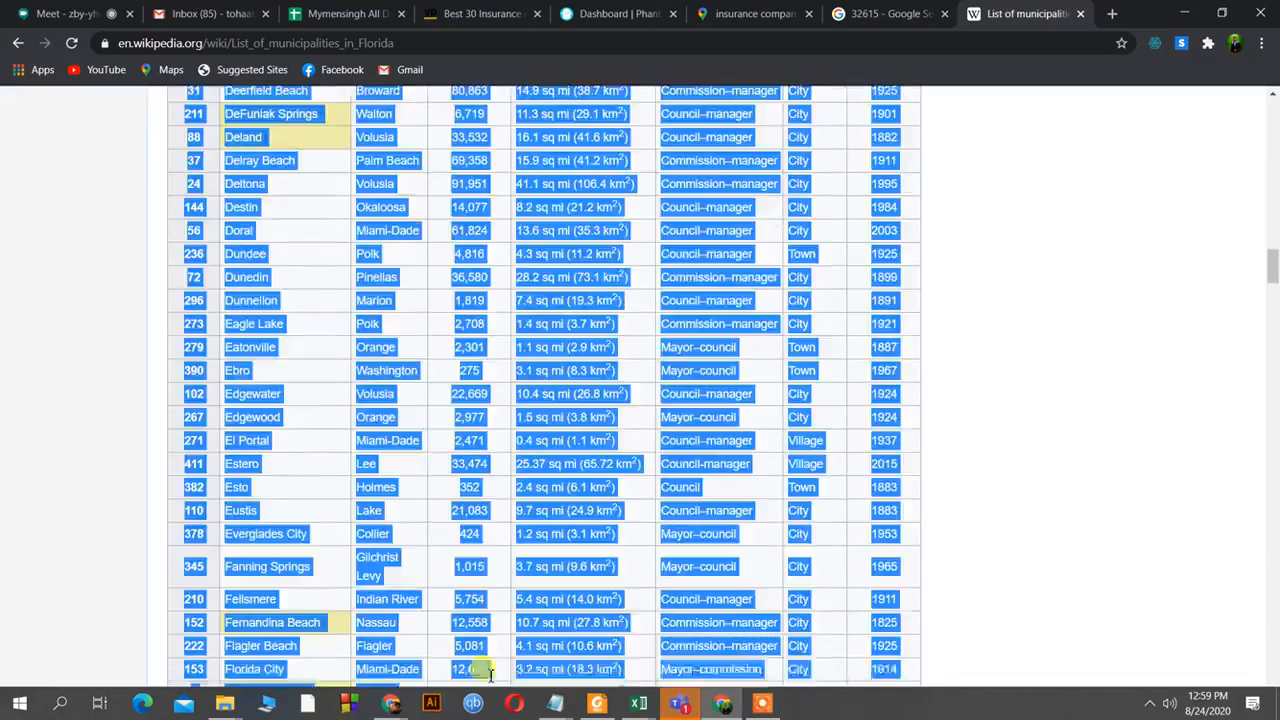
left_click_drag(600, 703, 745, 693)
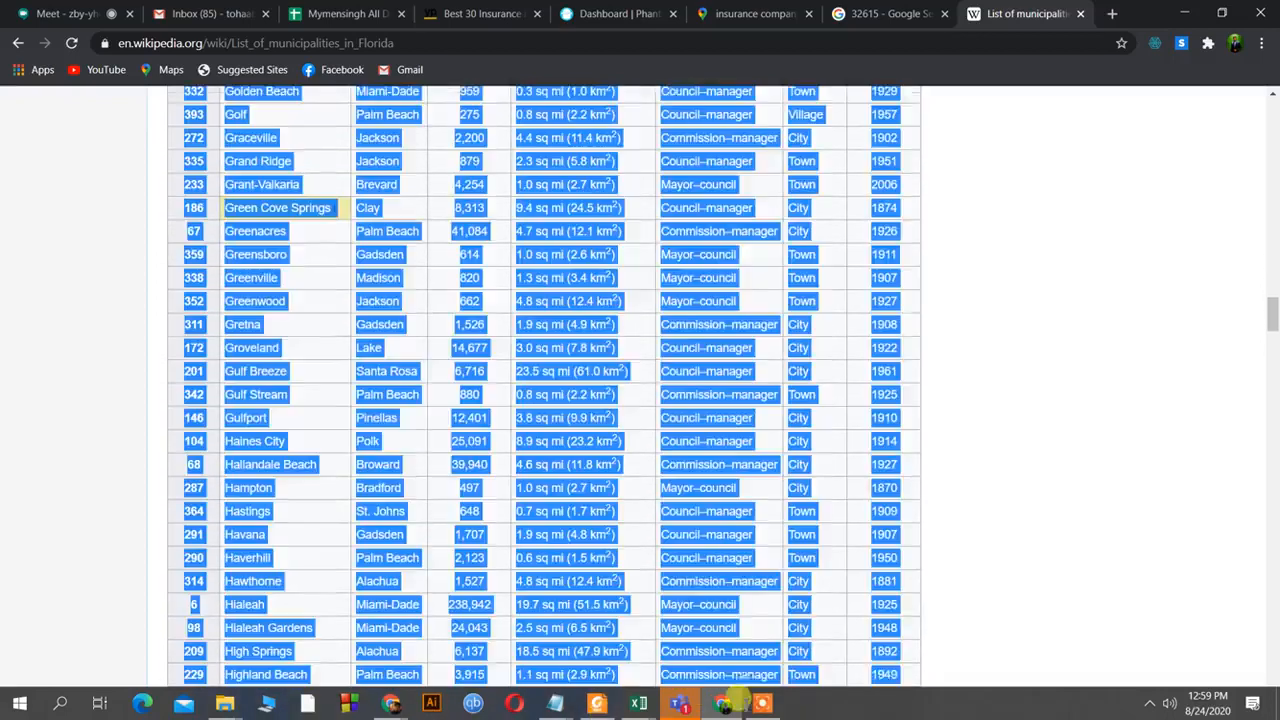
left_click_drag(875, 707, 833, 637)
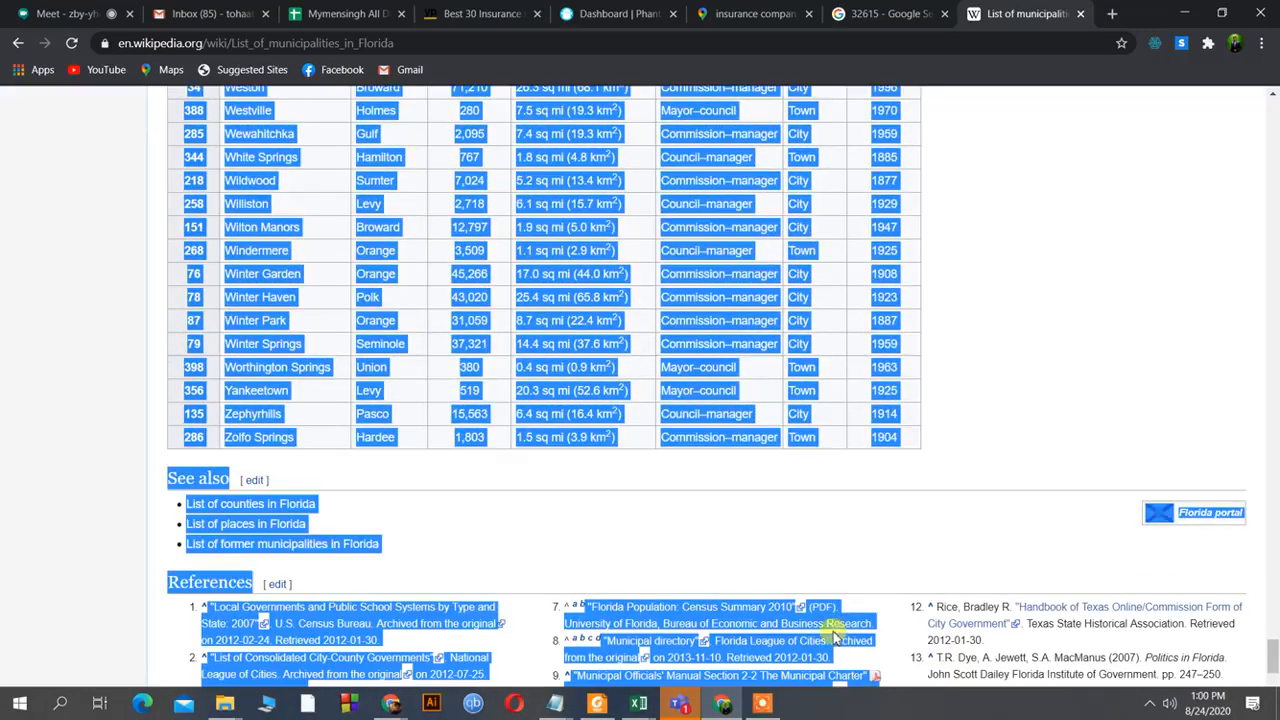
left_click(877, 474)
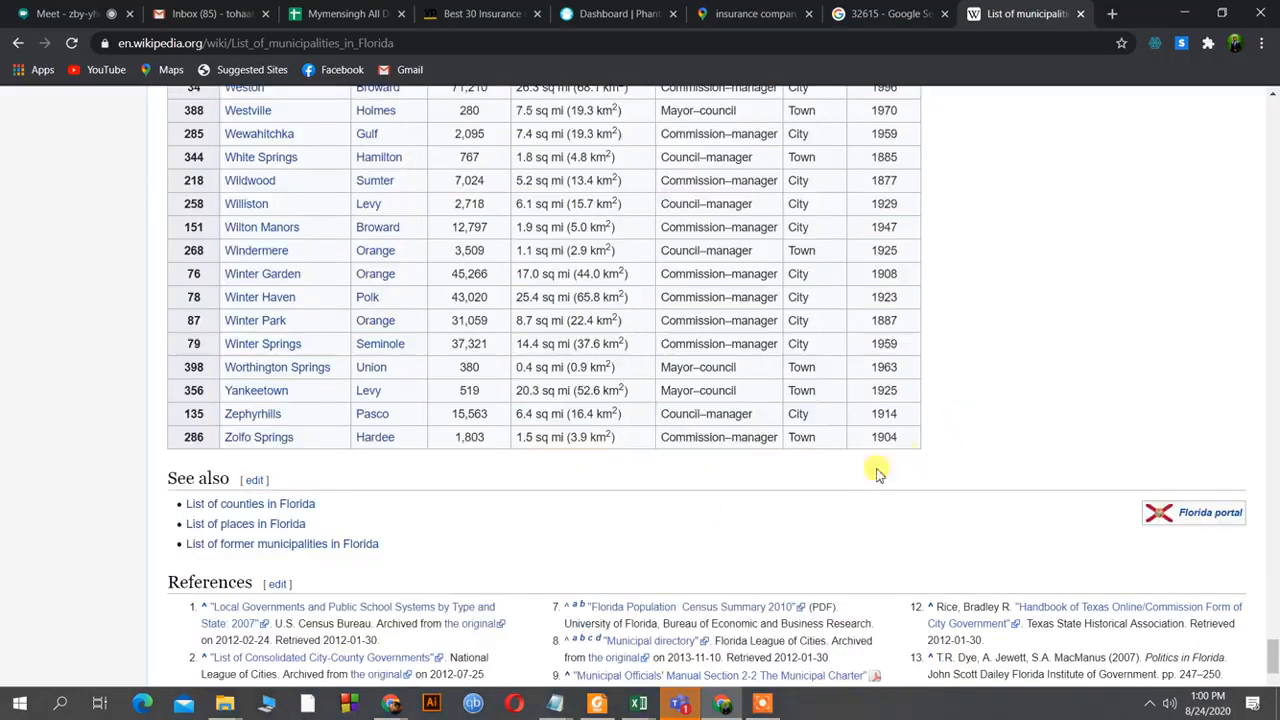
Reselect the municipality rows from Pompano Beach downward and bring up the copy menu.
left_click_drag(165, 314, 170, 258)
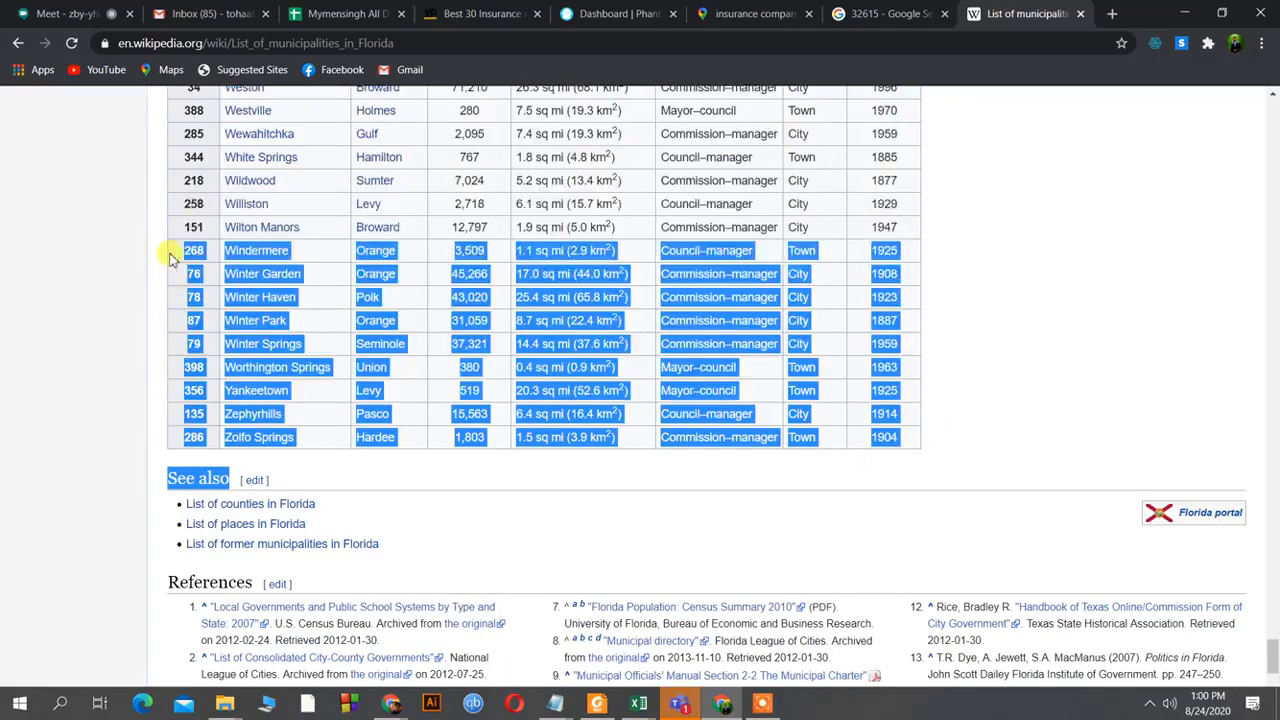
scroll(200, 200, "up", 18)
left_click_drag(193, 200, 200, 218)
scroll(200, 214, "up", 6)
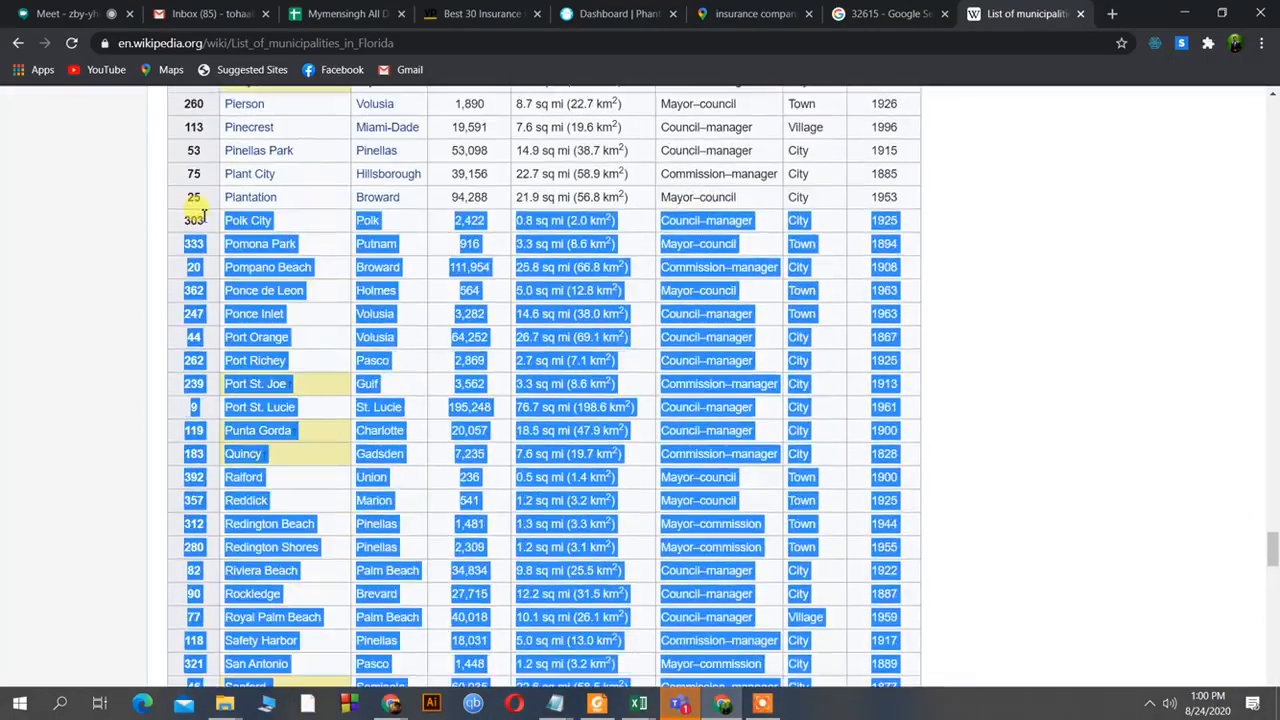
left_click(275, 275)
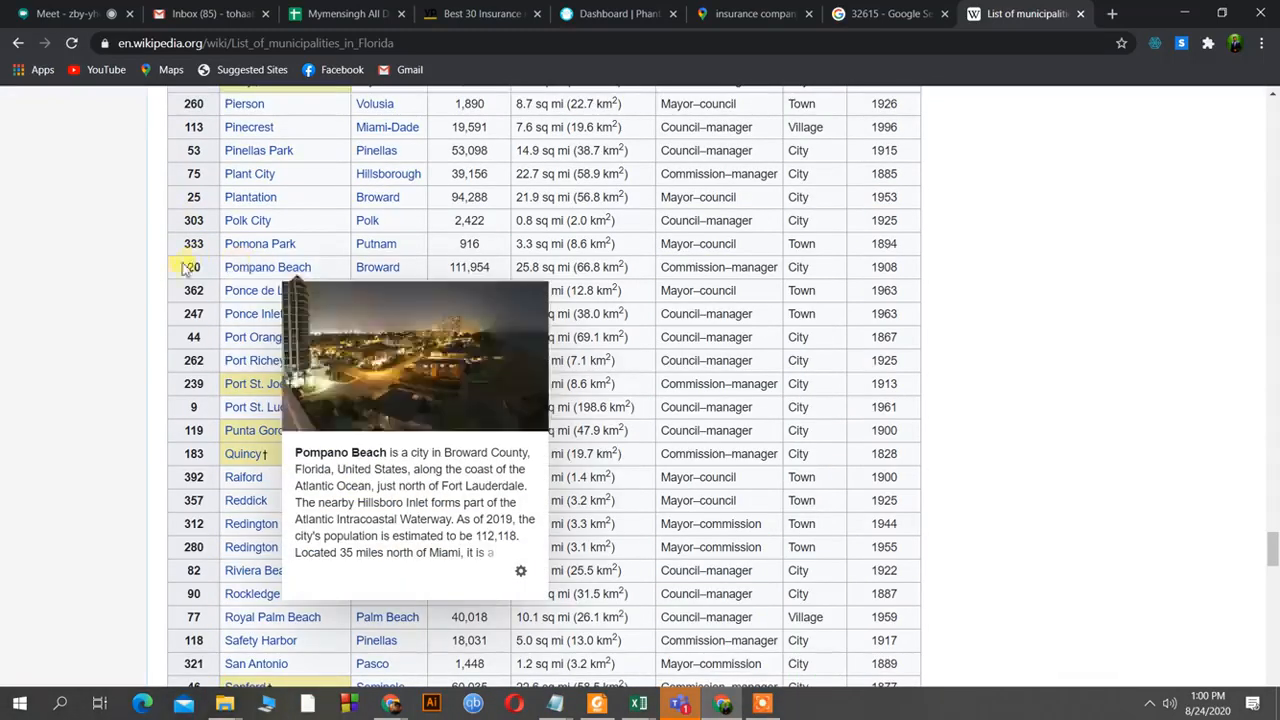
left_click_drag(190, 268, 432, 705)
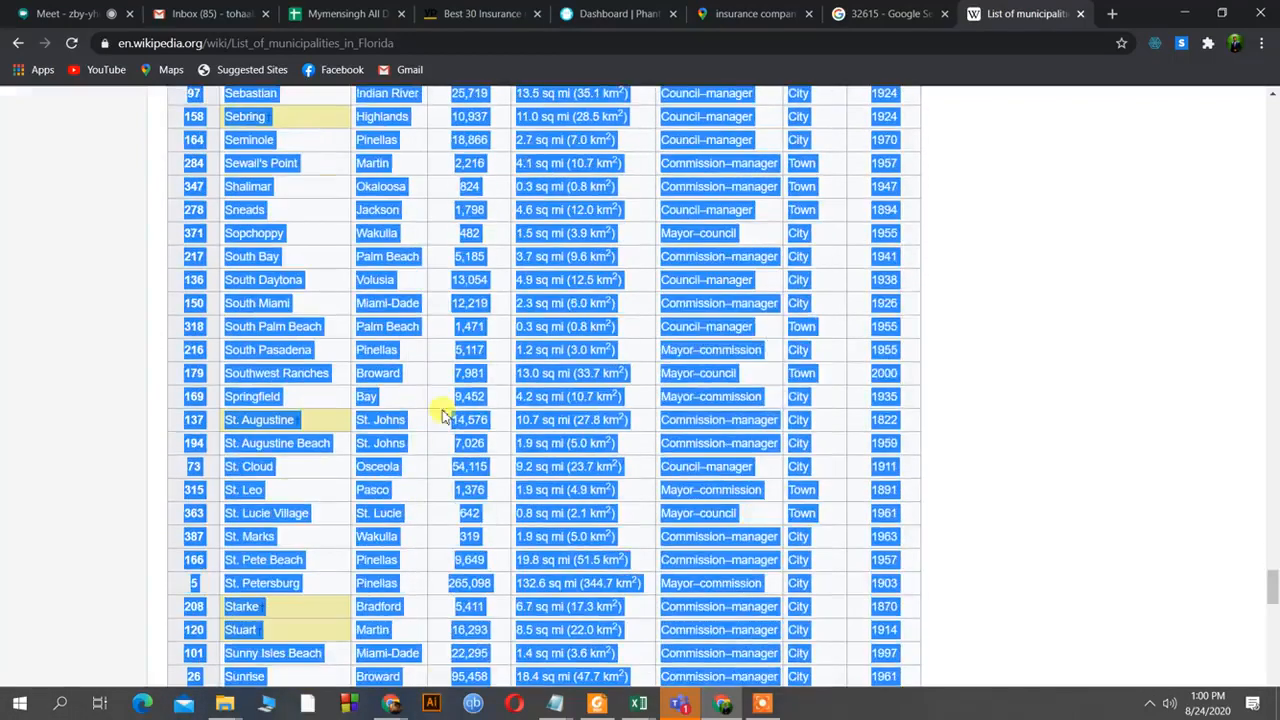
right_click(557, 318)
Copy the selected rows and paste them into the untitled Notepad notes, adding blank lines.
left_click(566, 322)
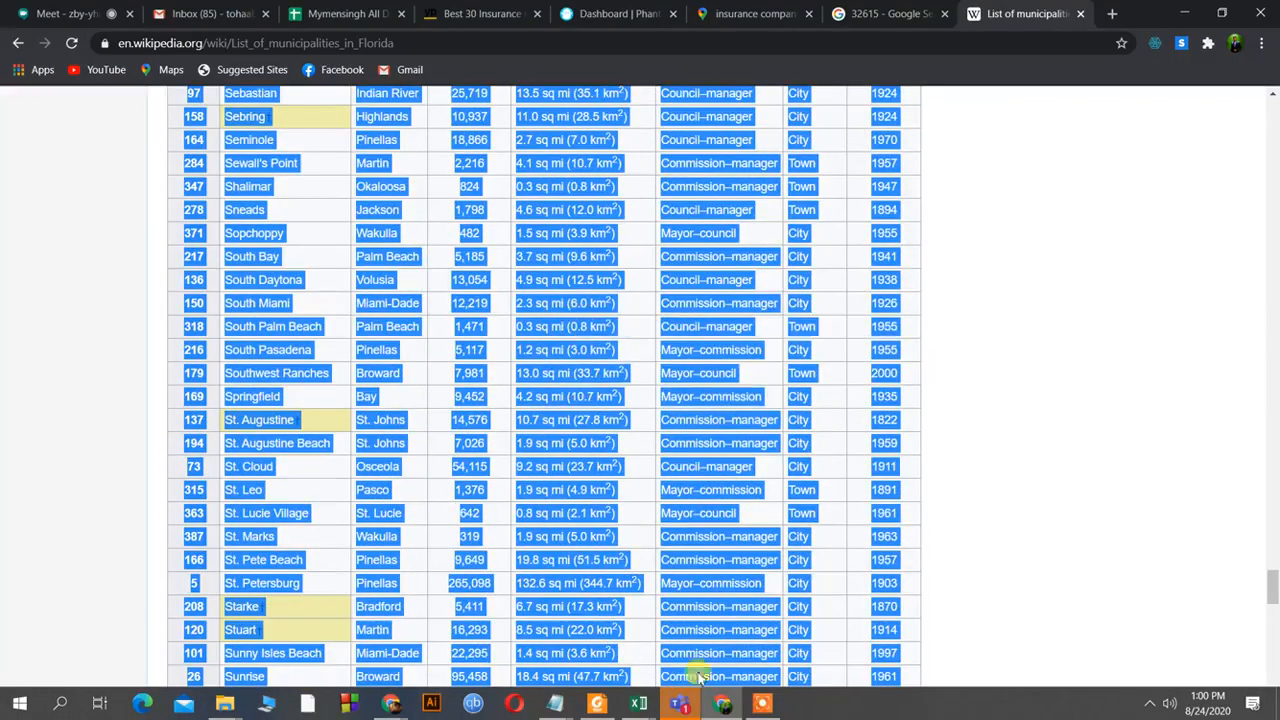
left_click(555, 703)
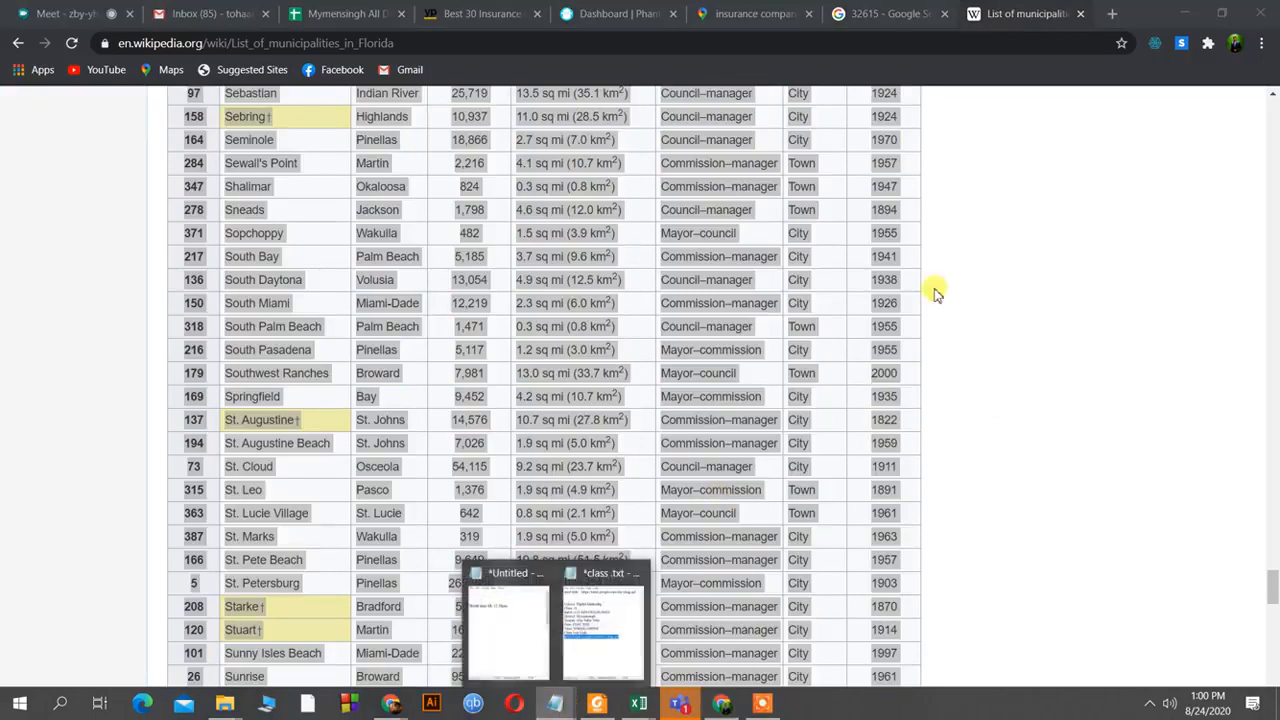
left_click(529, 614)
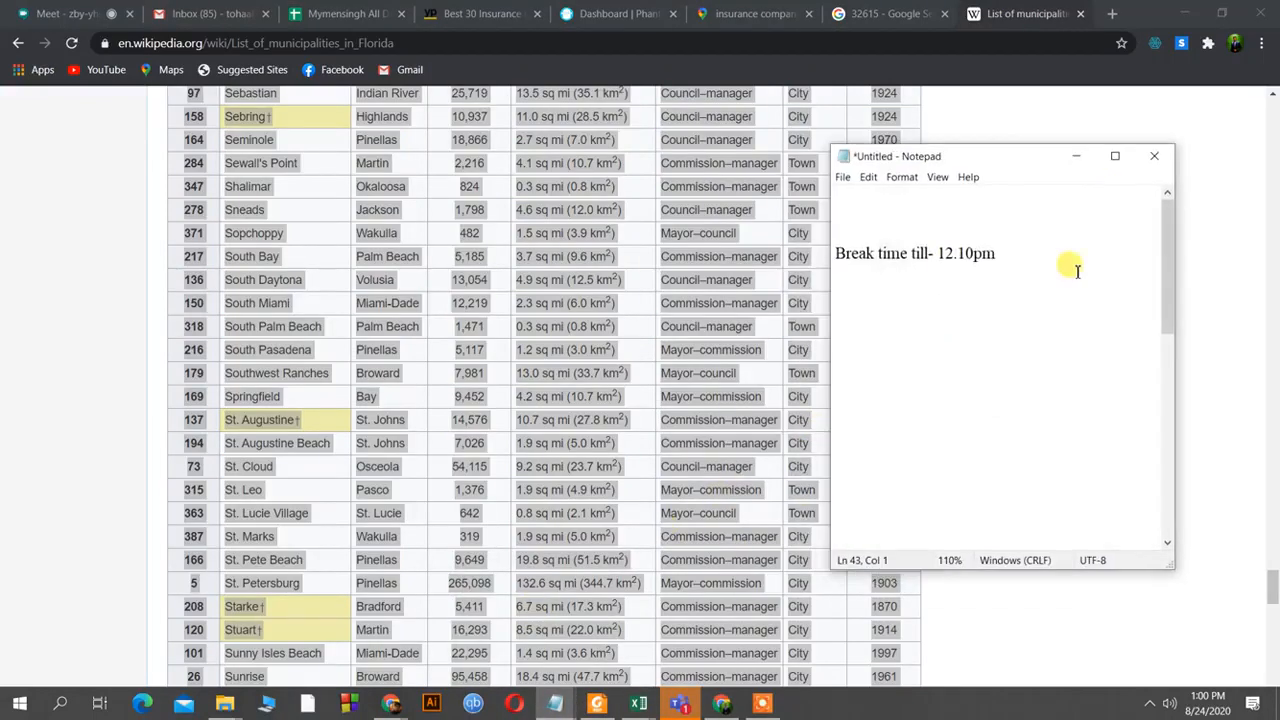
scroll(1057, 280, "down", 5)
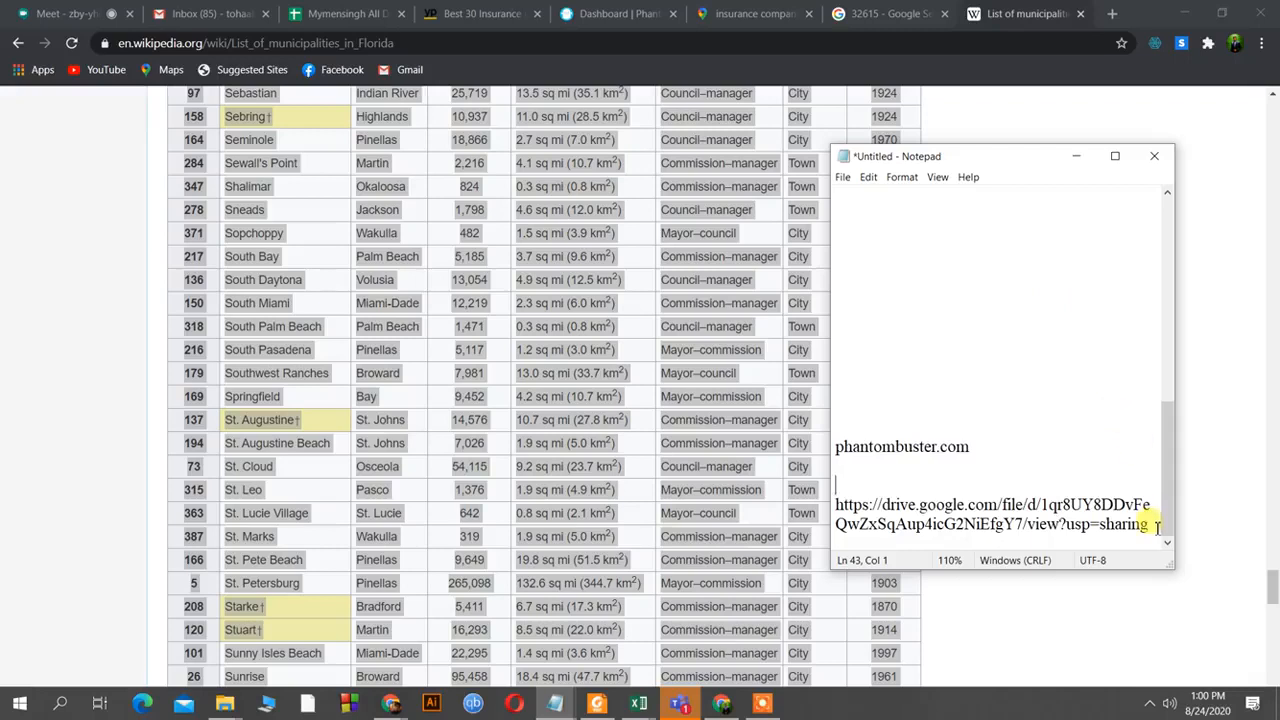
key("Return")
key("Return")
key("Return")
key("Return")
key("Return")
key("Return")
key("Return")
key("Return")
key("Return")
key("Return")
key("Return")
key("Return")
key("Return")
key("Return")
key("Return")
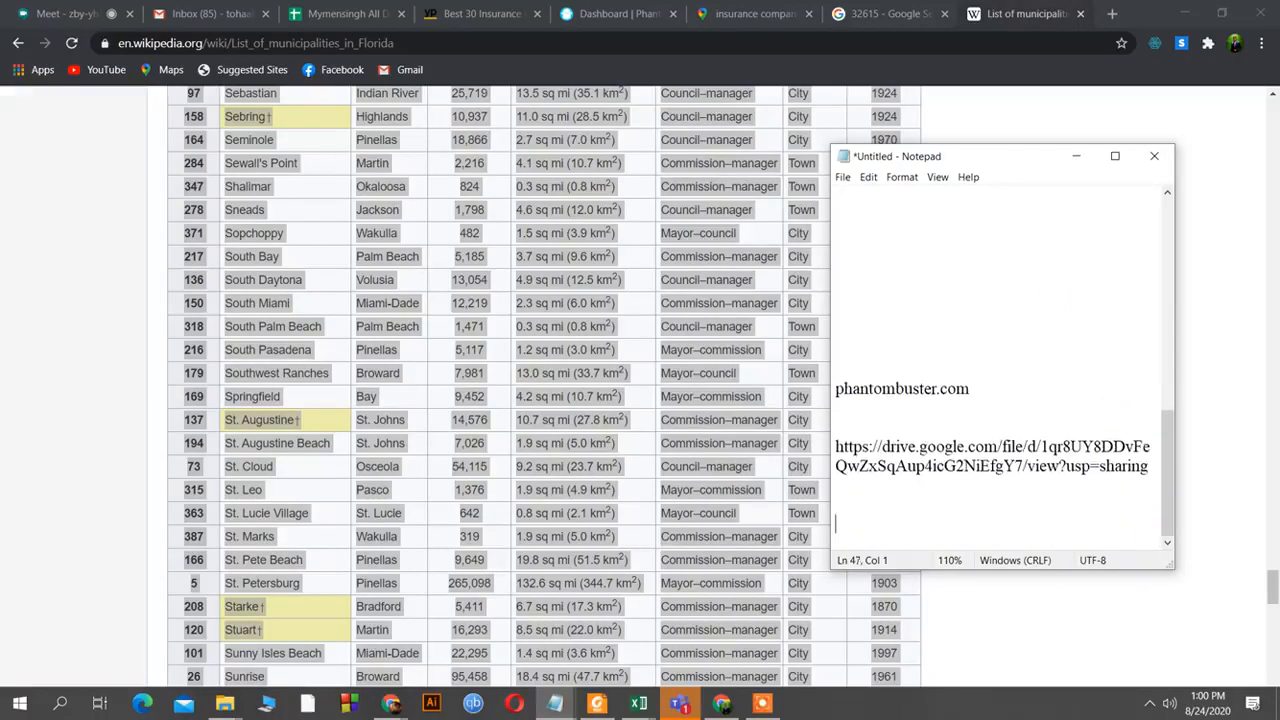
key("Return")
key("Return")
key("Return")
key("Return")
key("Return")
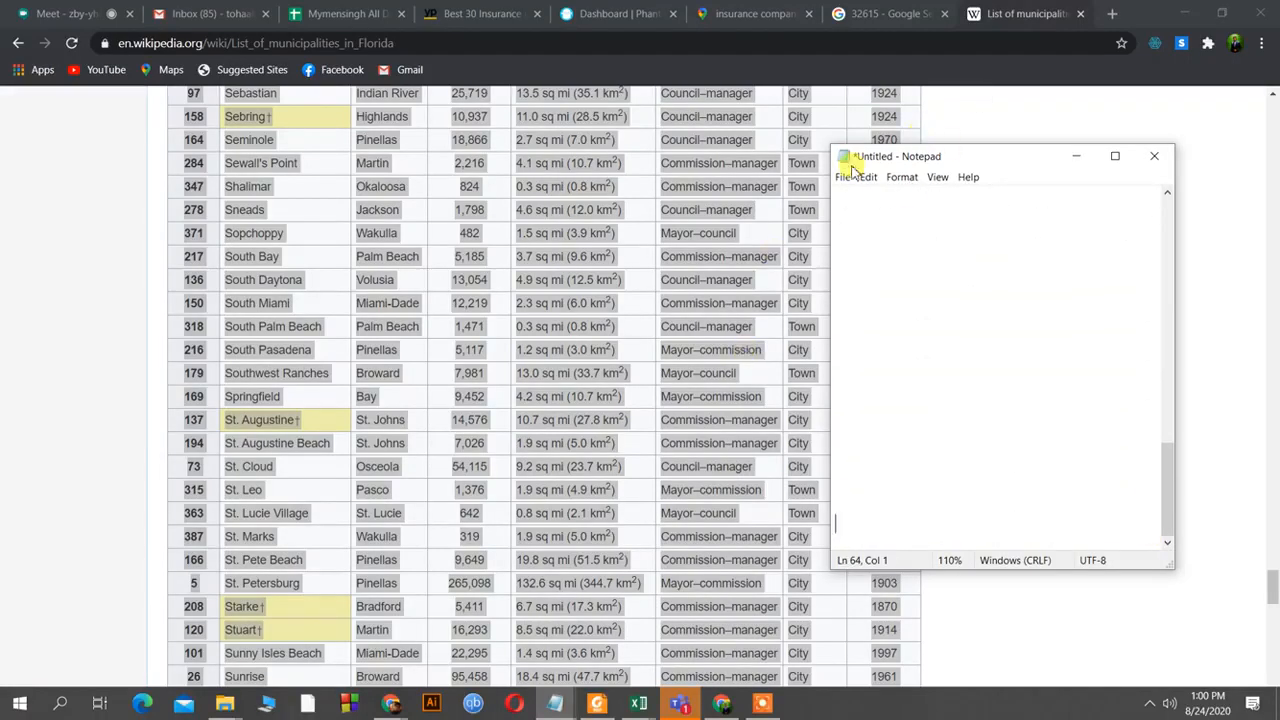
Try starting a new Notepad file, then cancel the save prompt to keep the notes.
left_click(843, 178)
left_click(862, 196)
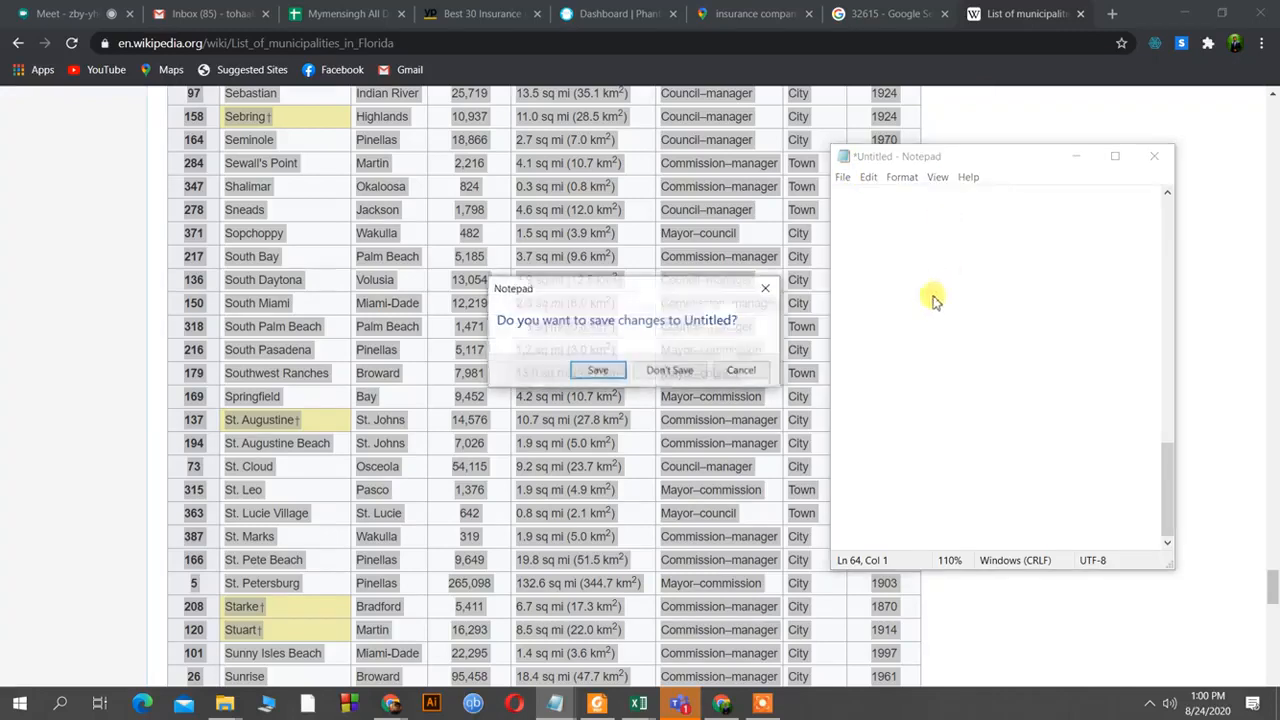
left_click(611, 373)
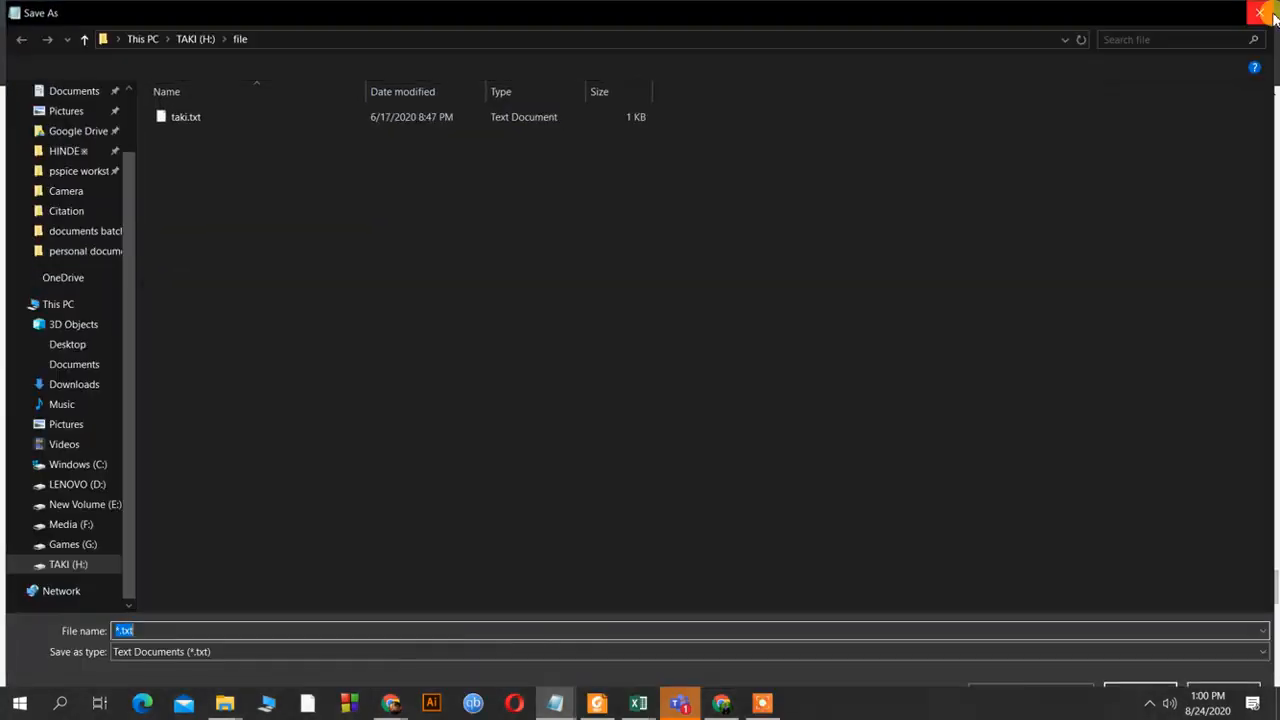
left_click(1260, 12)
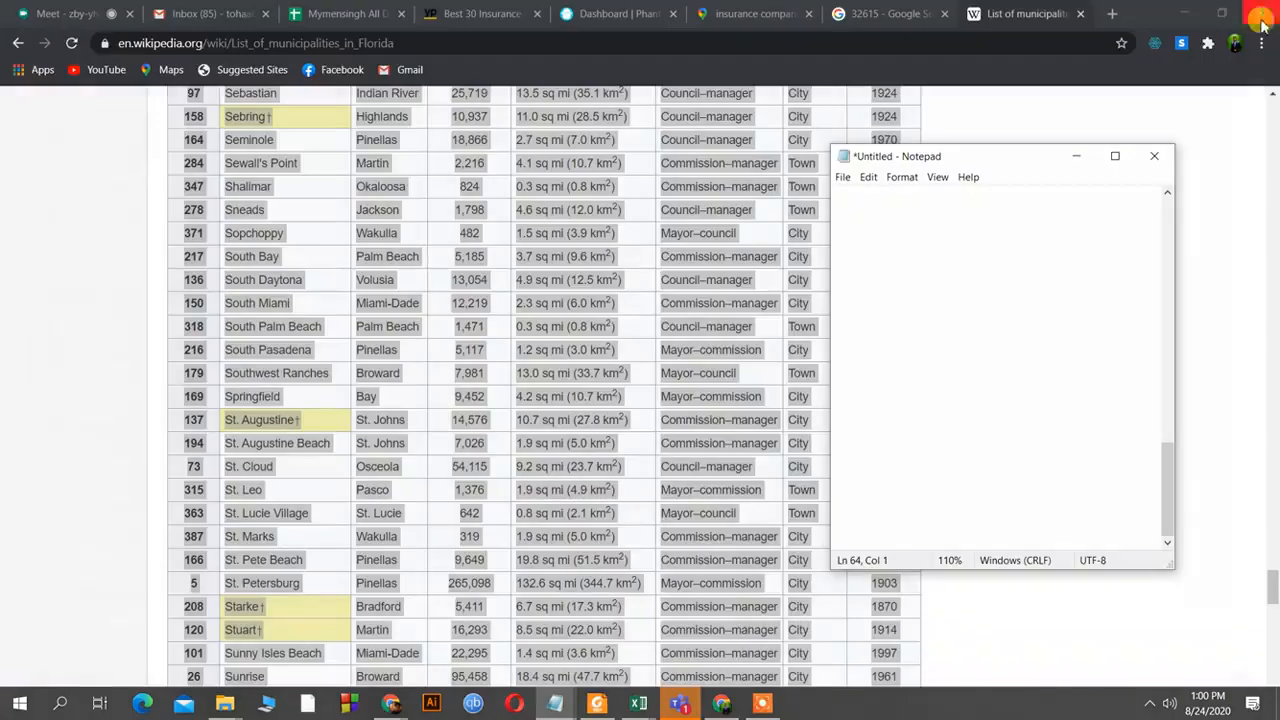
Paste the municipality rows at the top of the notes, review them, and minimize Notepad.
left_click(840, 212)
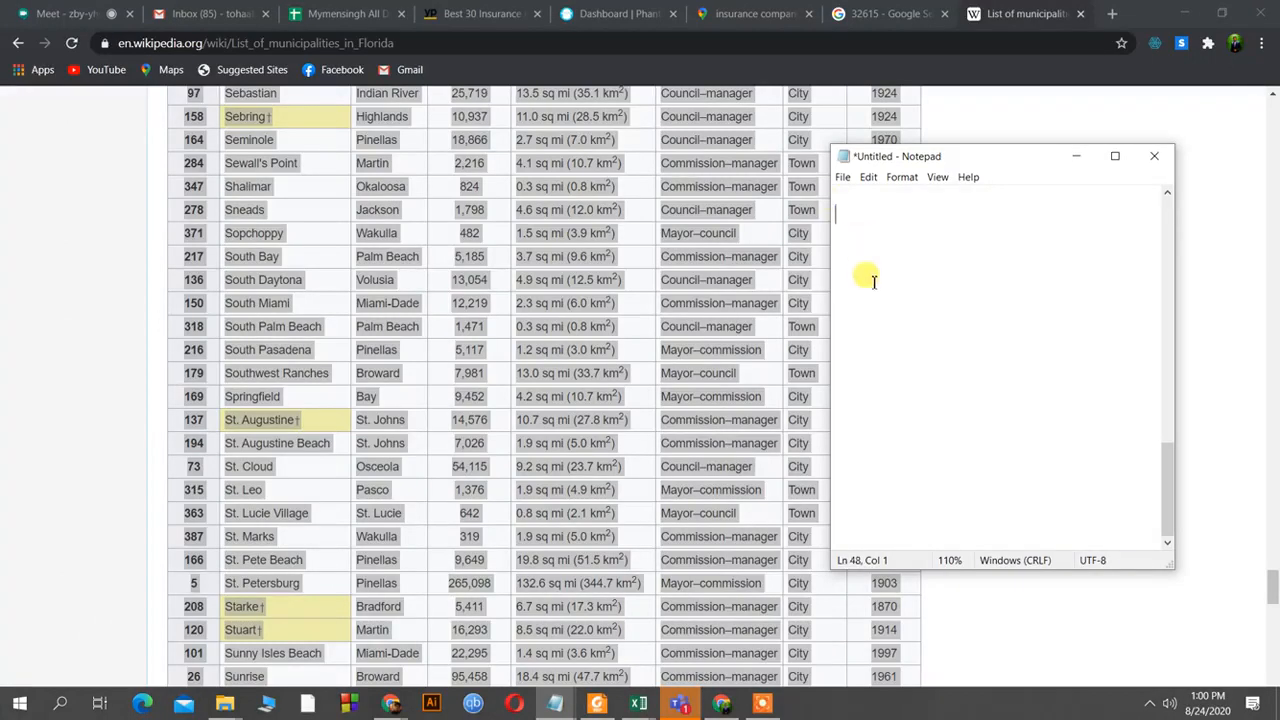
key("ctrl+v")
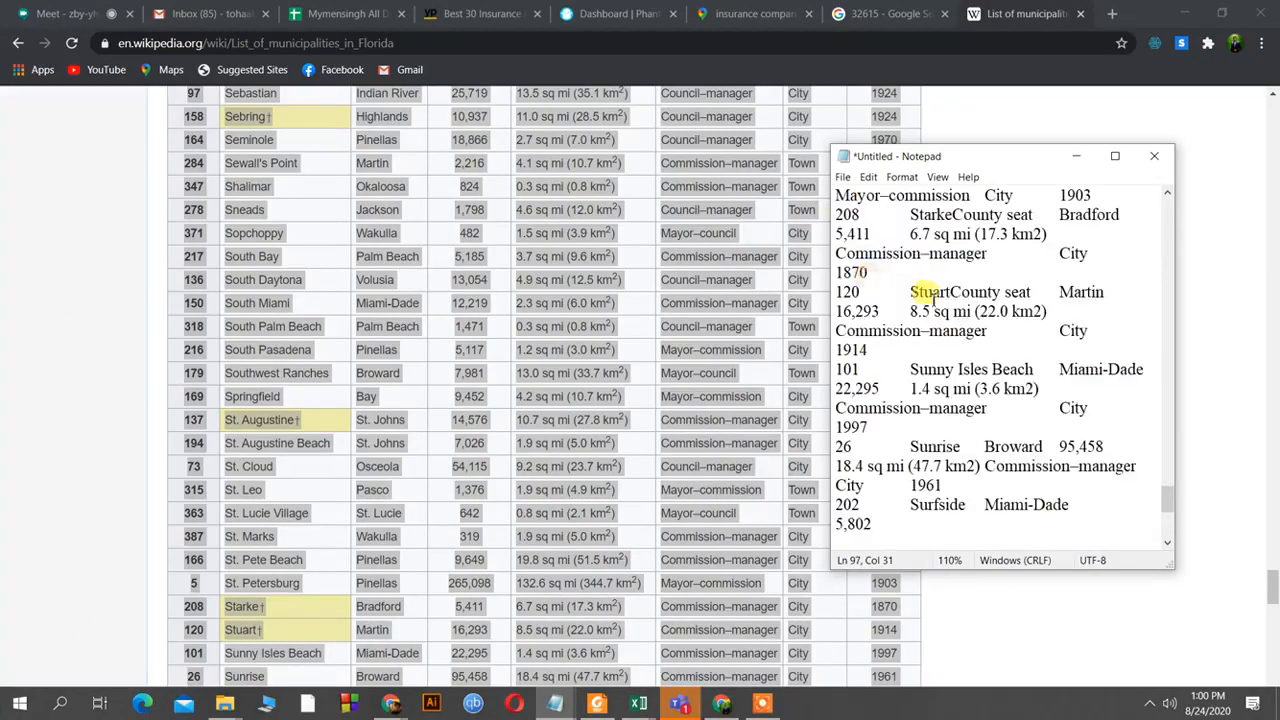
scroll(926, 294, "up", 15)
scroll(926, 294, "up", 20)
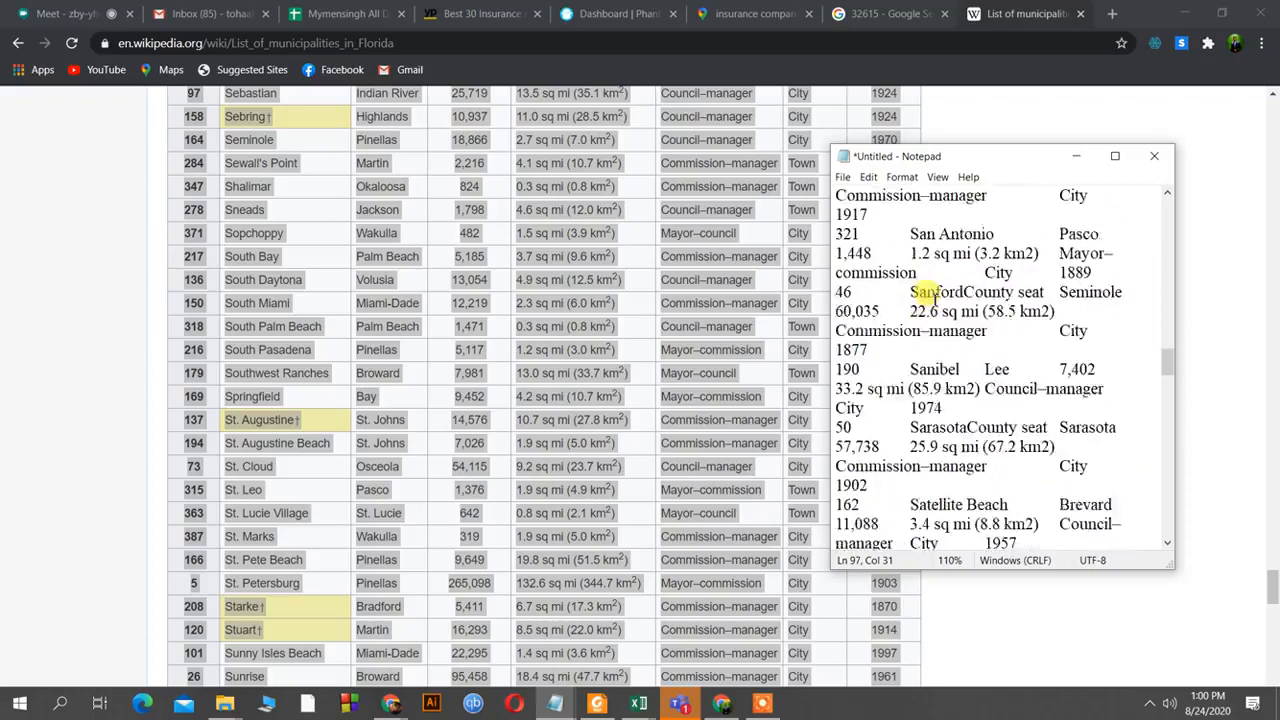
scroll(928, 294, "up", 6)
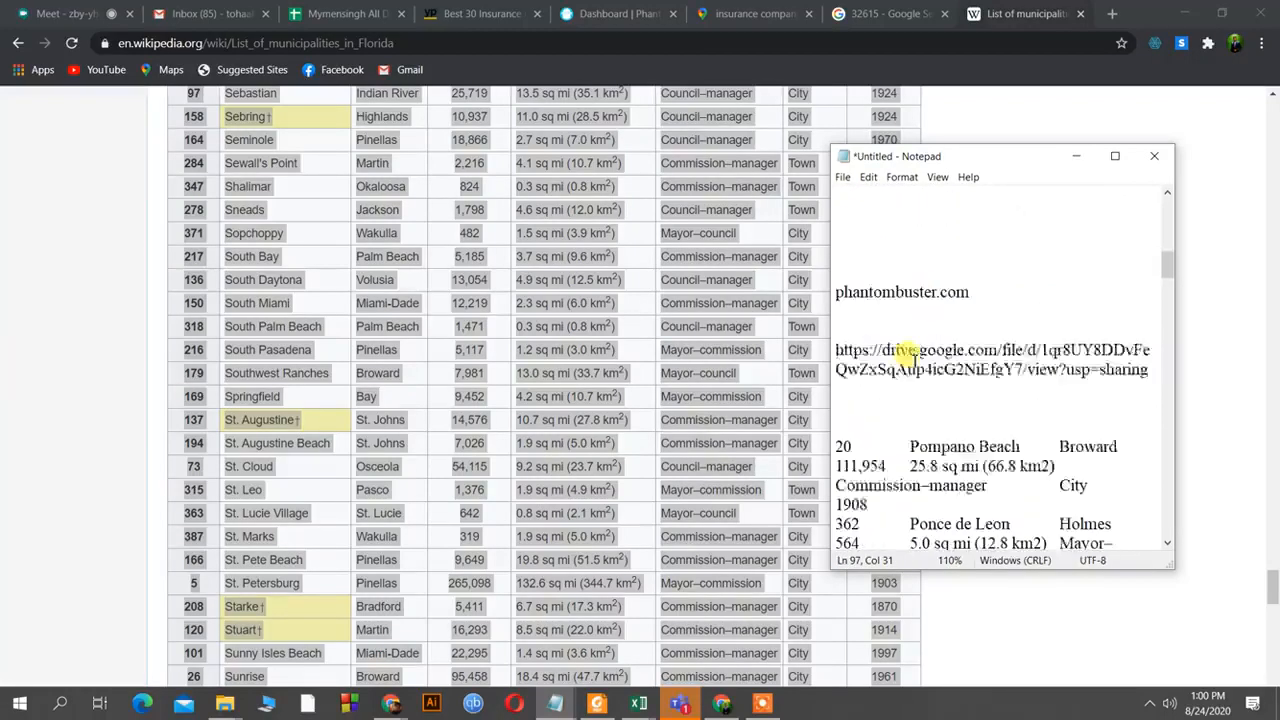
scroll(894, 380, "down", 1)
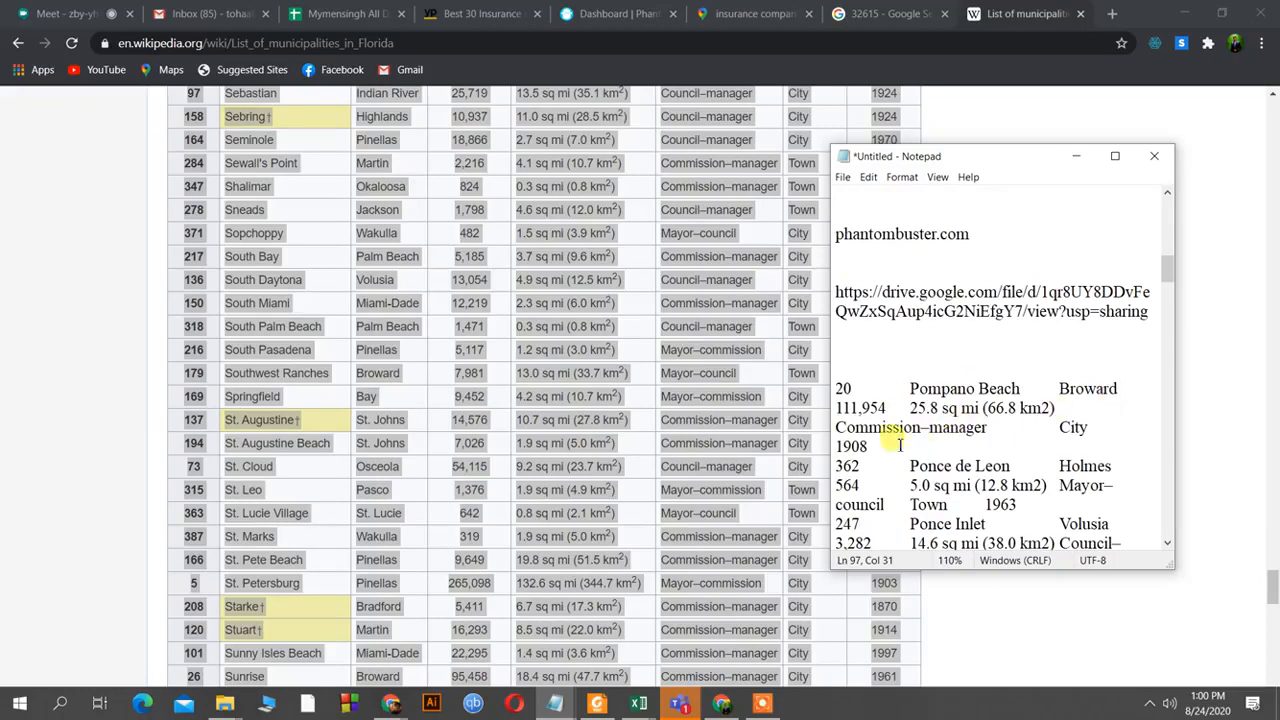
left_click(1077, 156)
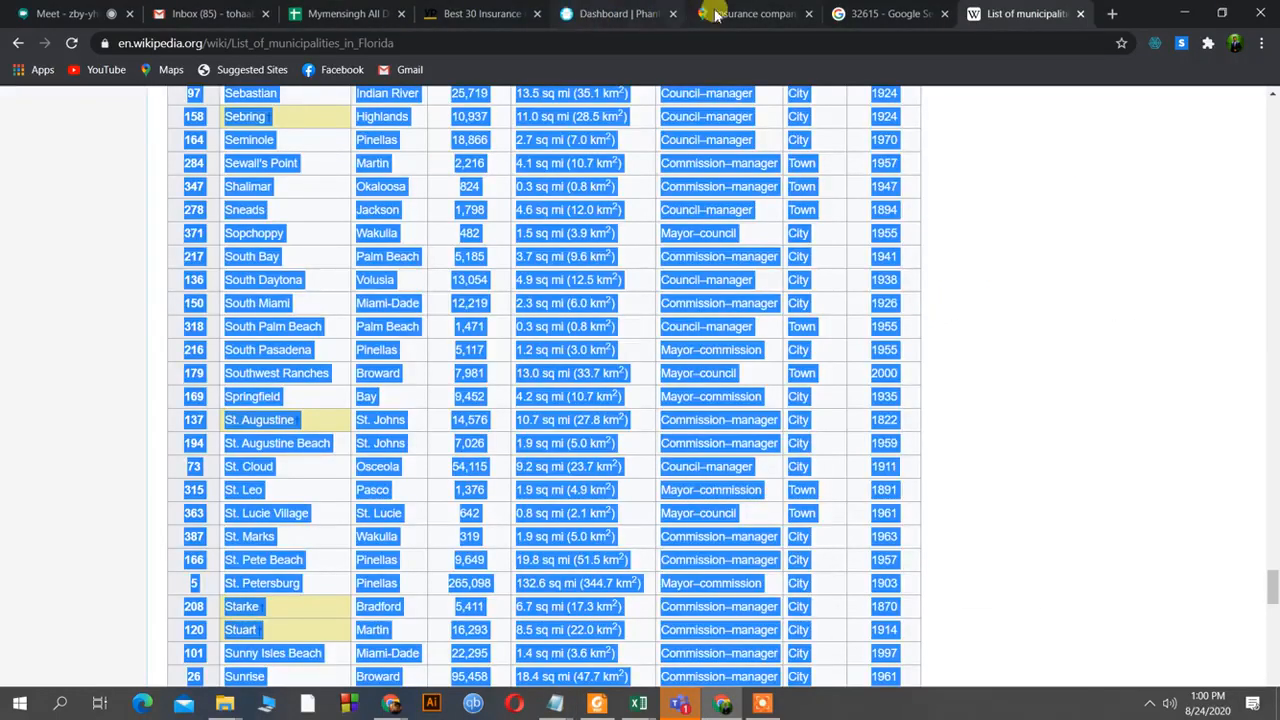
Glance at the Maps results, then scroll the Wikipedia table back up to Alachua.
left_click(716, 14)
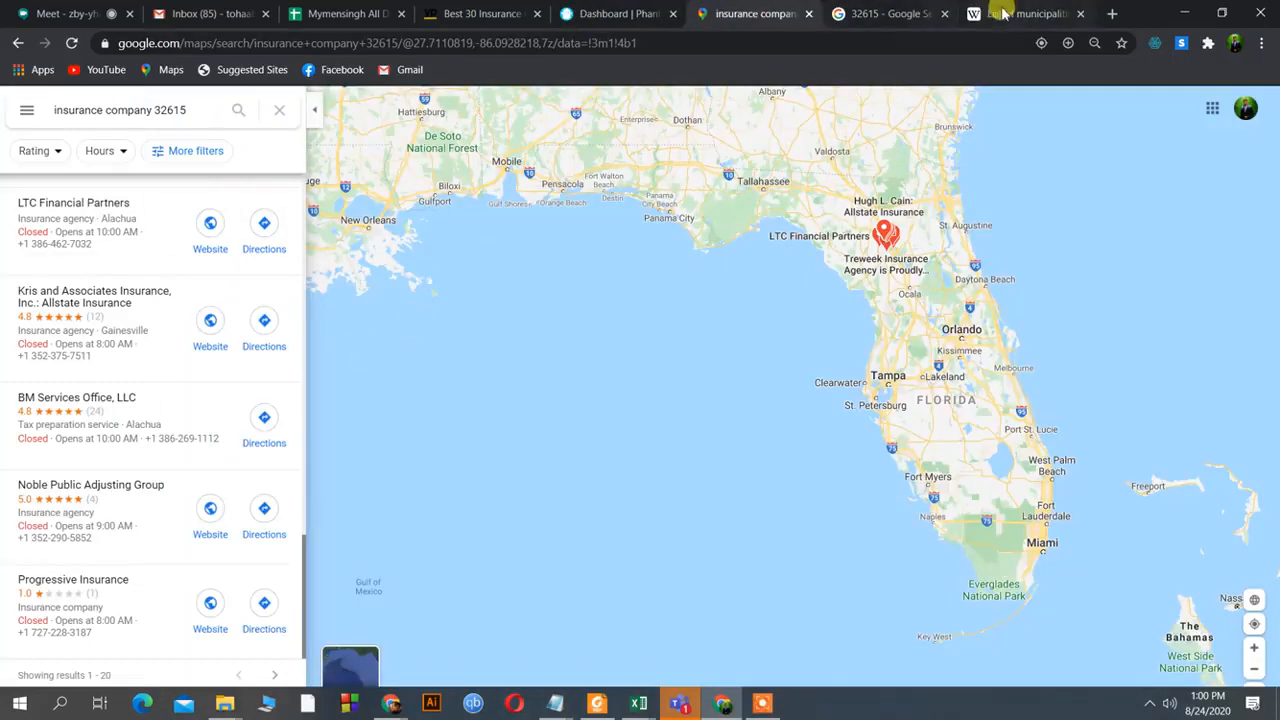
left_click(1000, 14)
scroll(1019, 386, "down", 3)
scroll(1276, 260, "up", 20)
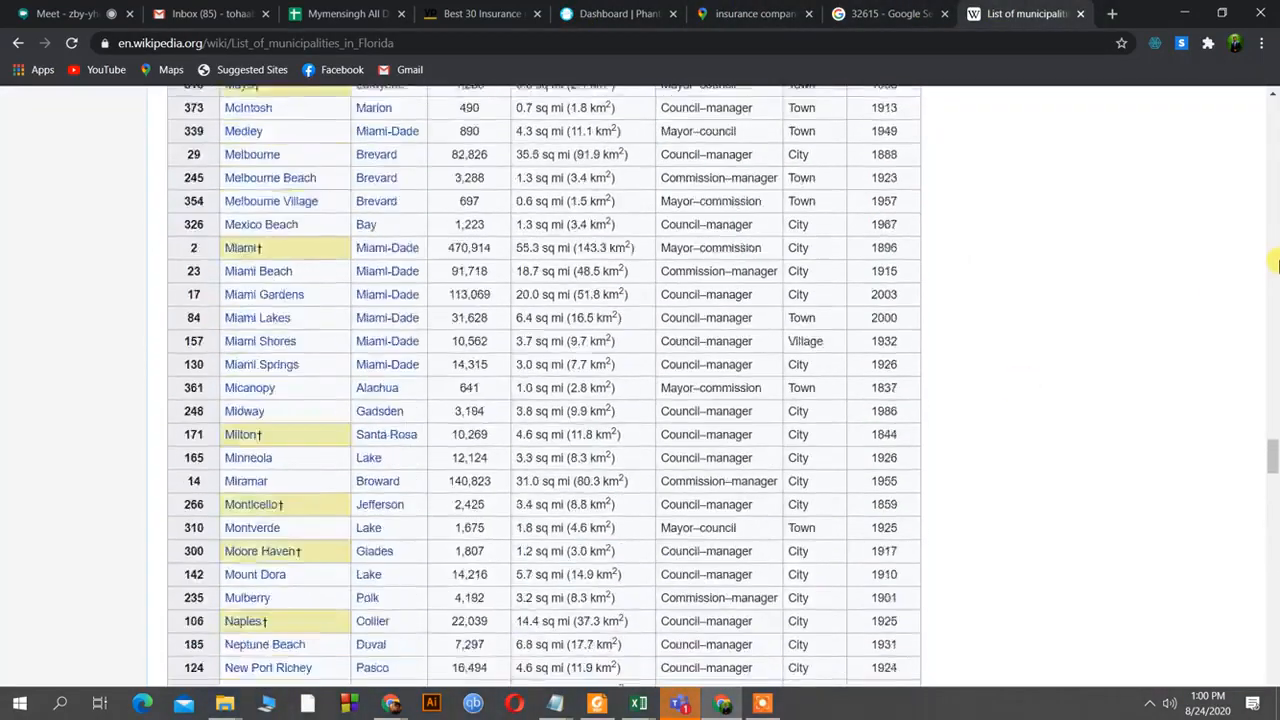
scroll(1276, 260, "up", 20)
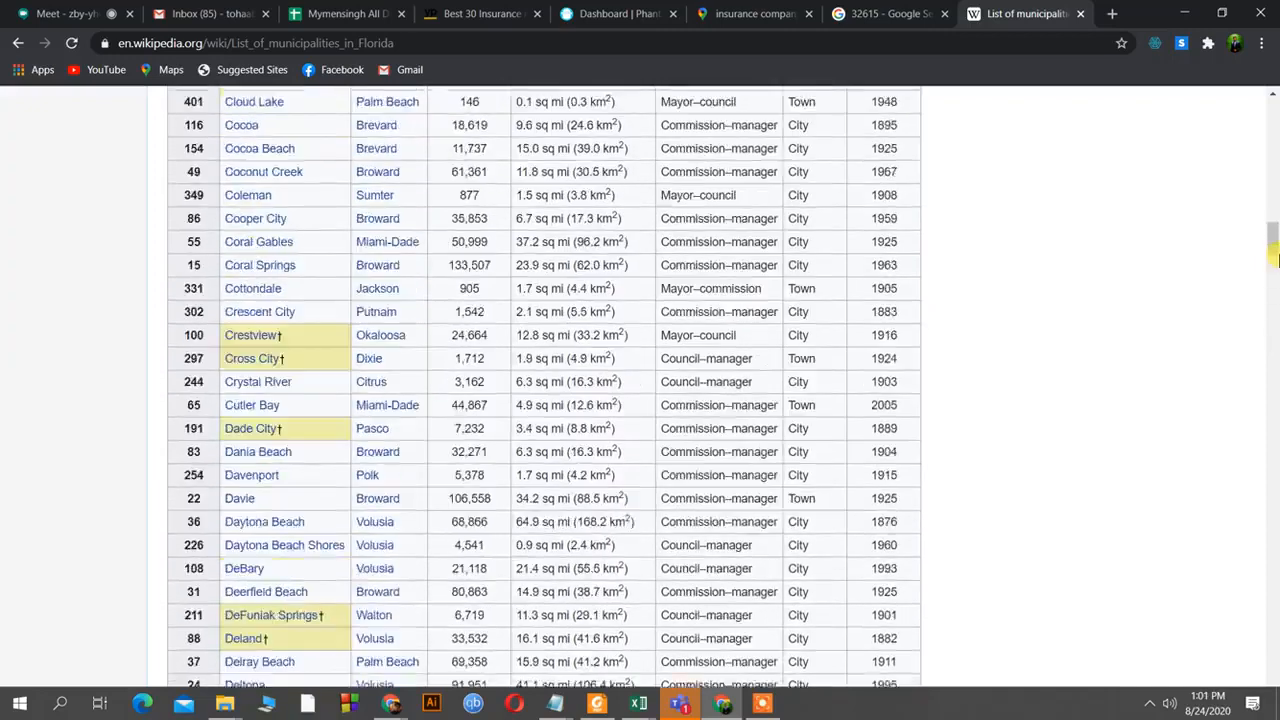
mouse_move(1277, 138)
left_mouse_down()
mouse_move(1275, 117)
mouse_move(1274, 160)
left_mouse_up()
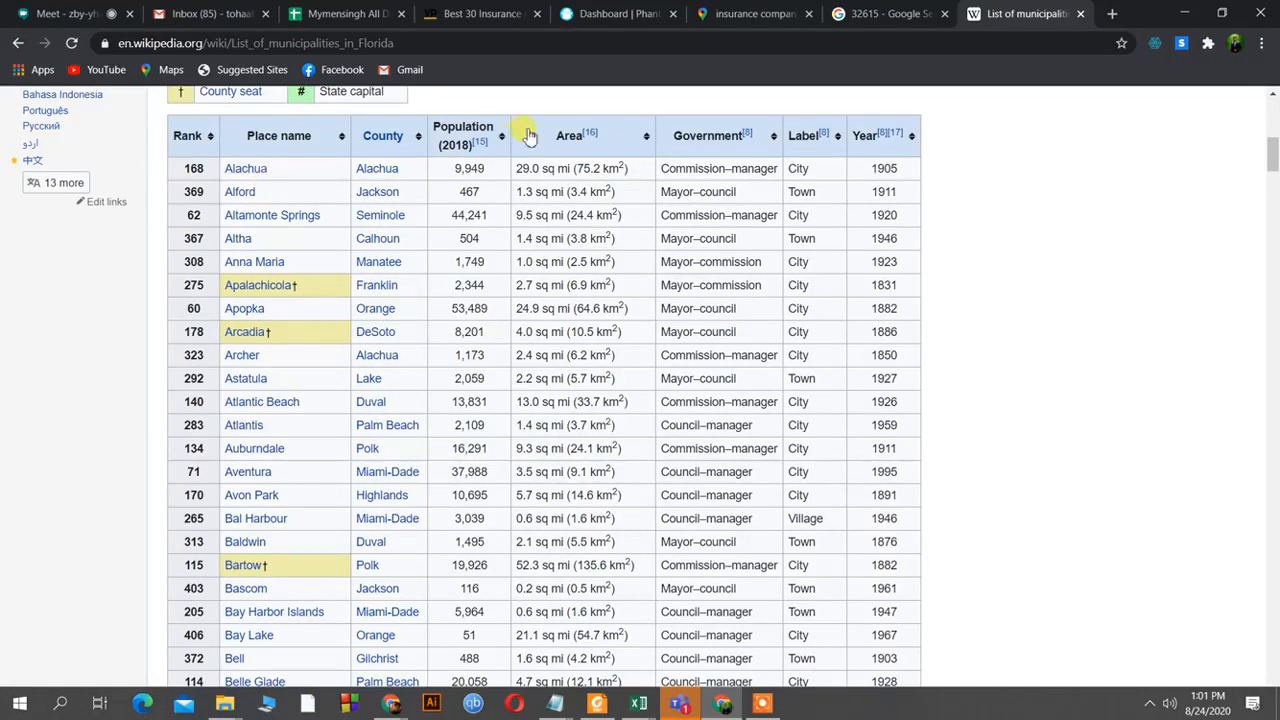
mouse_move(240, 195)
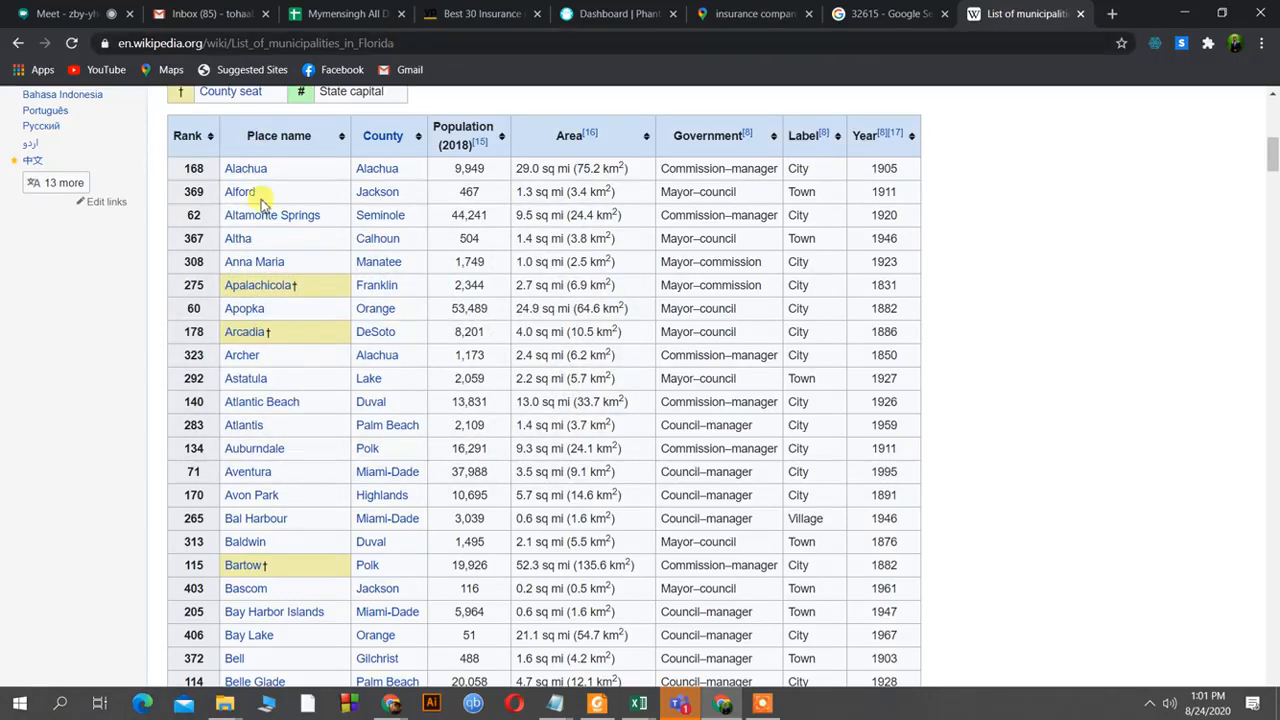
Open Progressive Insurance's details from the insurance company 32615 Maps results.
left_click(770, 13)
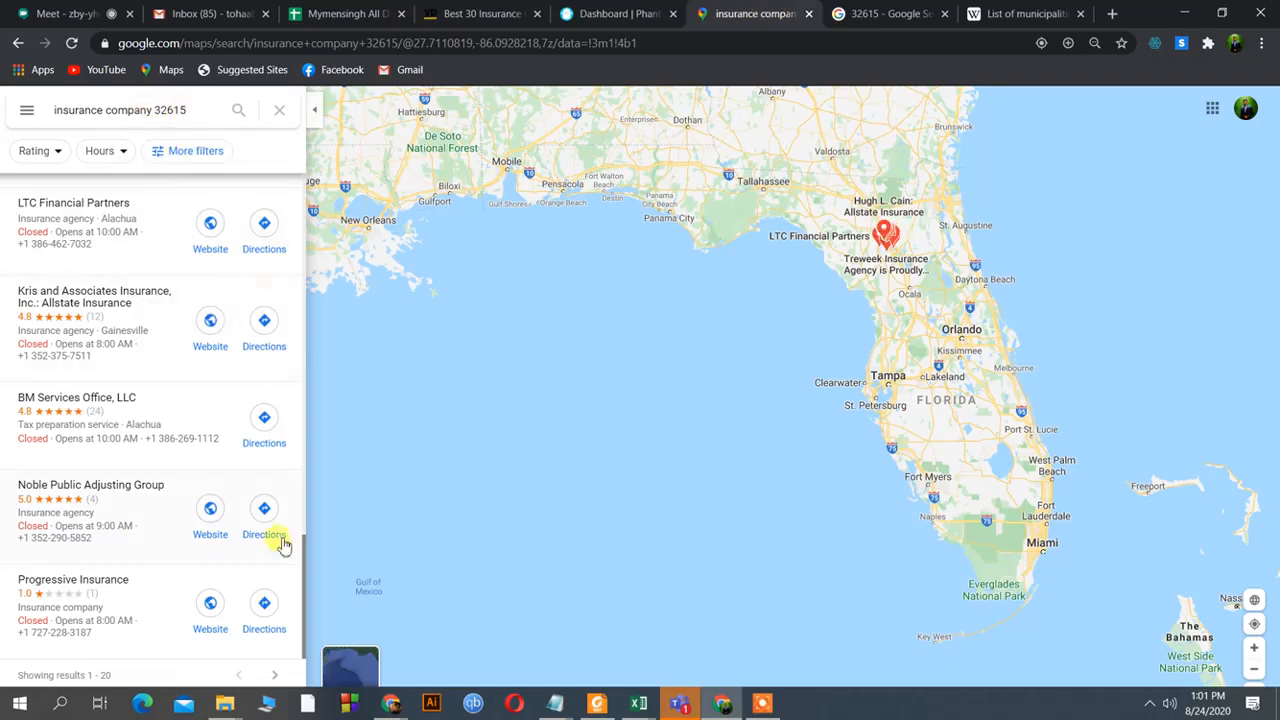
left_click_drag(302, 614, 302, 645)
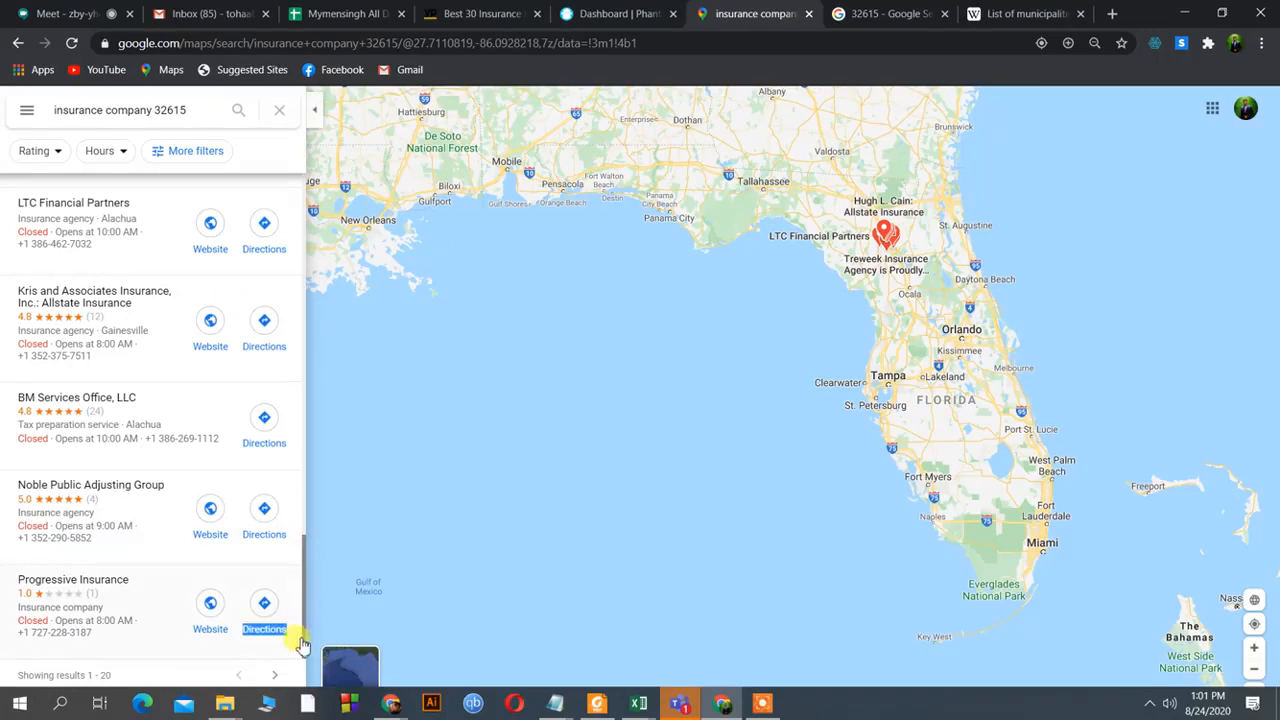
left_click(163, 614)
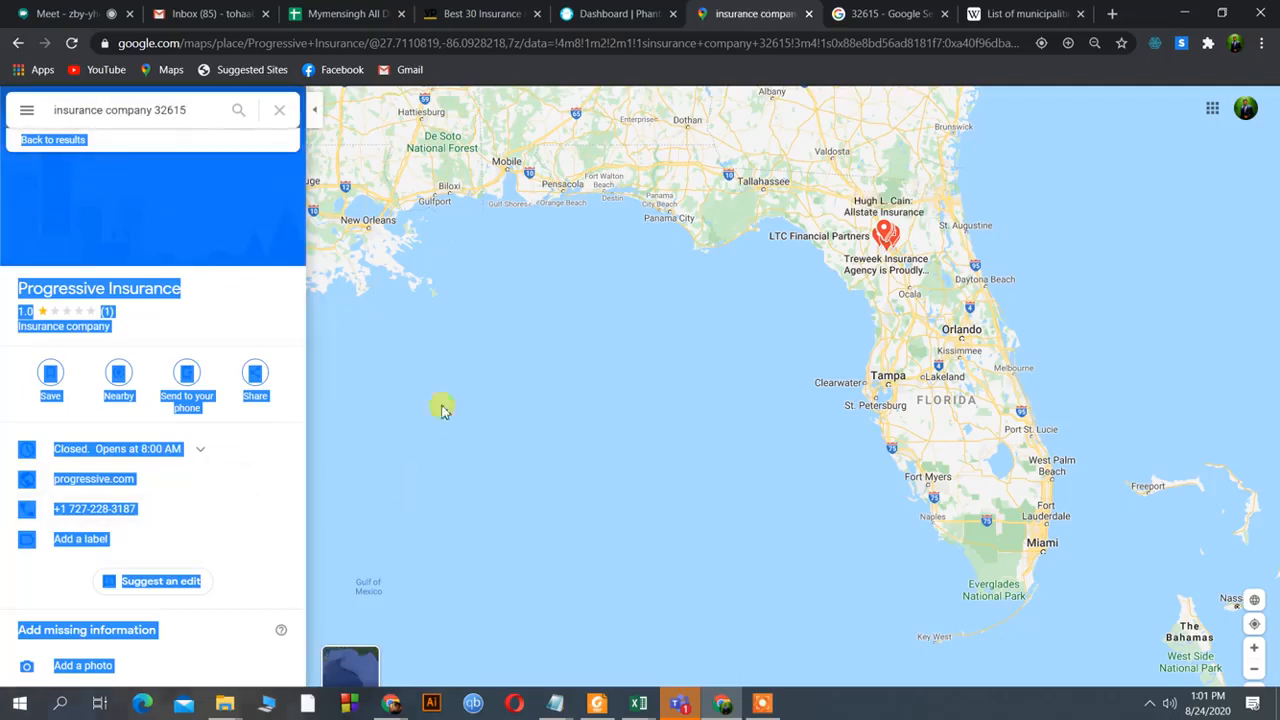
Go back from Progressive Insurance's details toward the insurance company 32615 results list.
key("alt+Left")
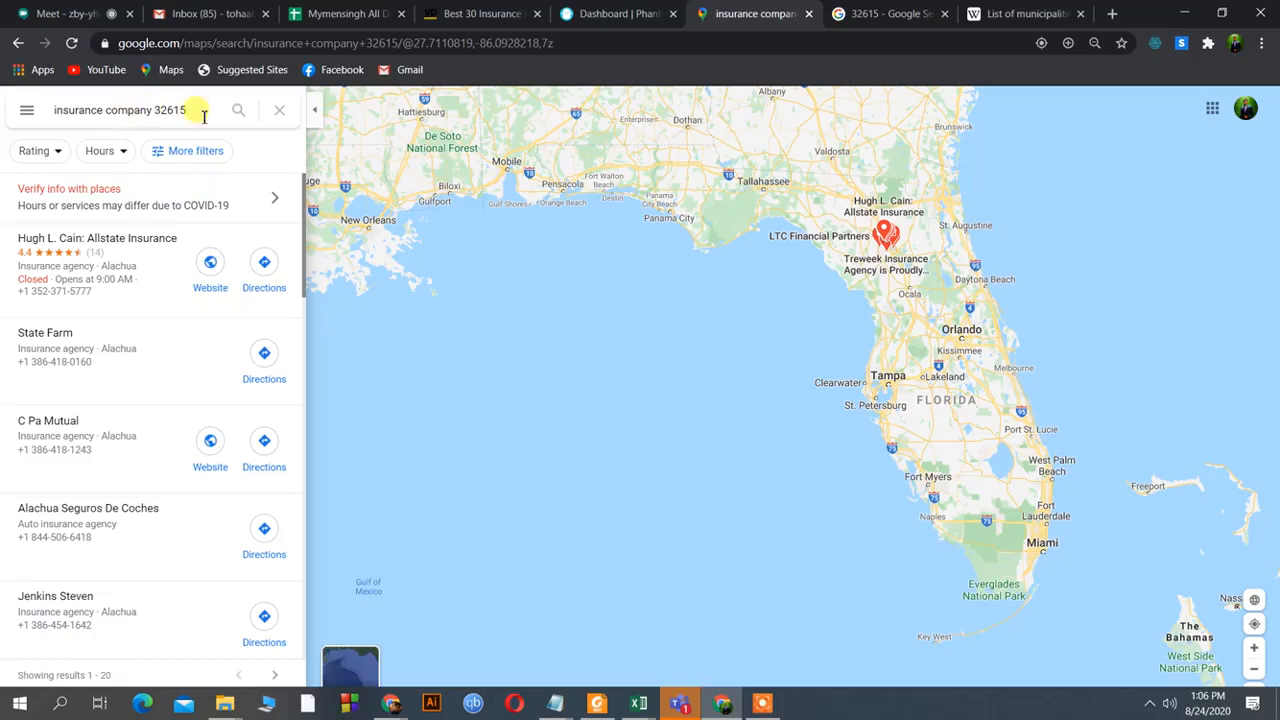
left_click_drag(194, 110, 153, 112)
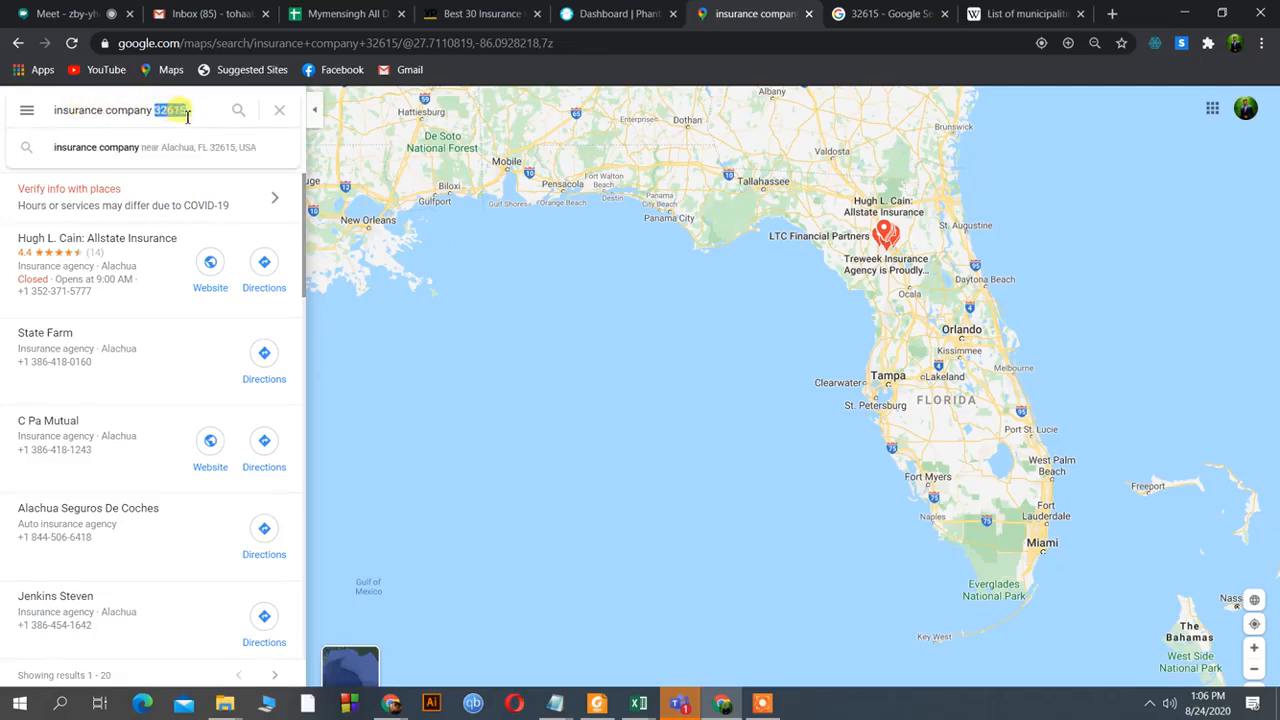
left_click(208, 116)
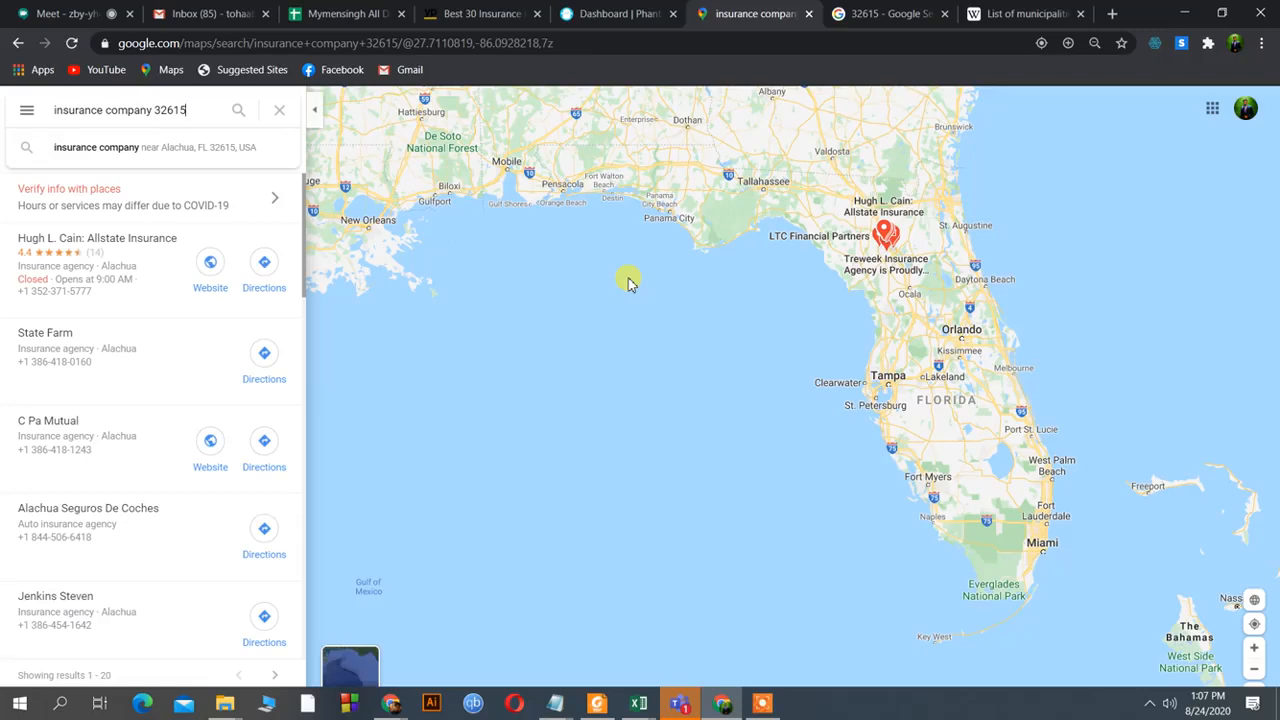
left_click(762, 700)
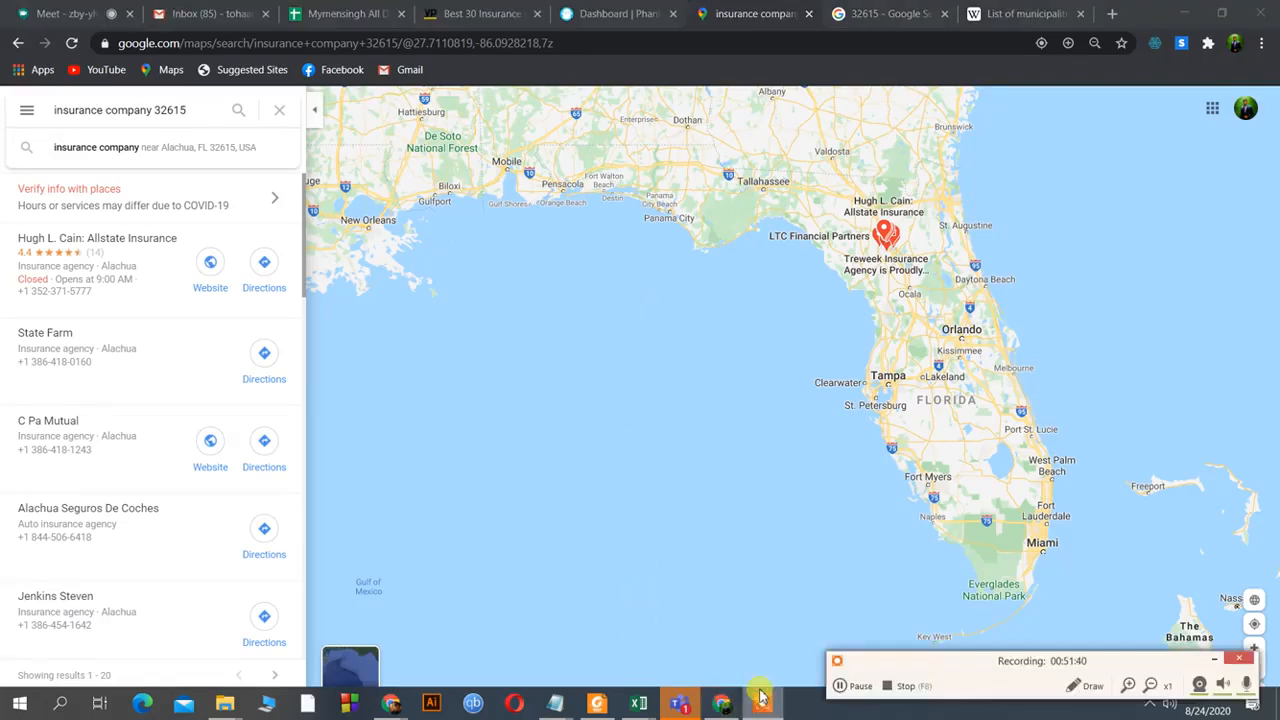